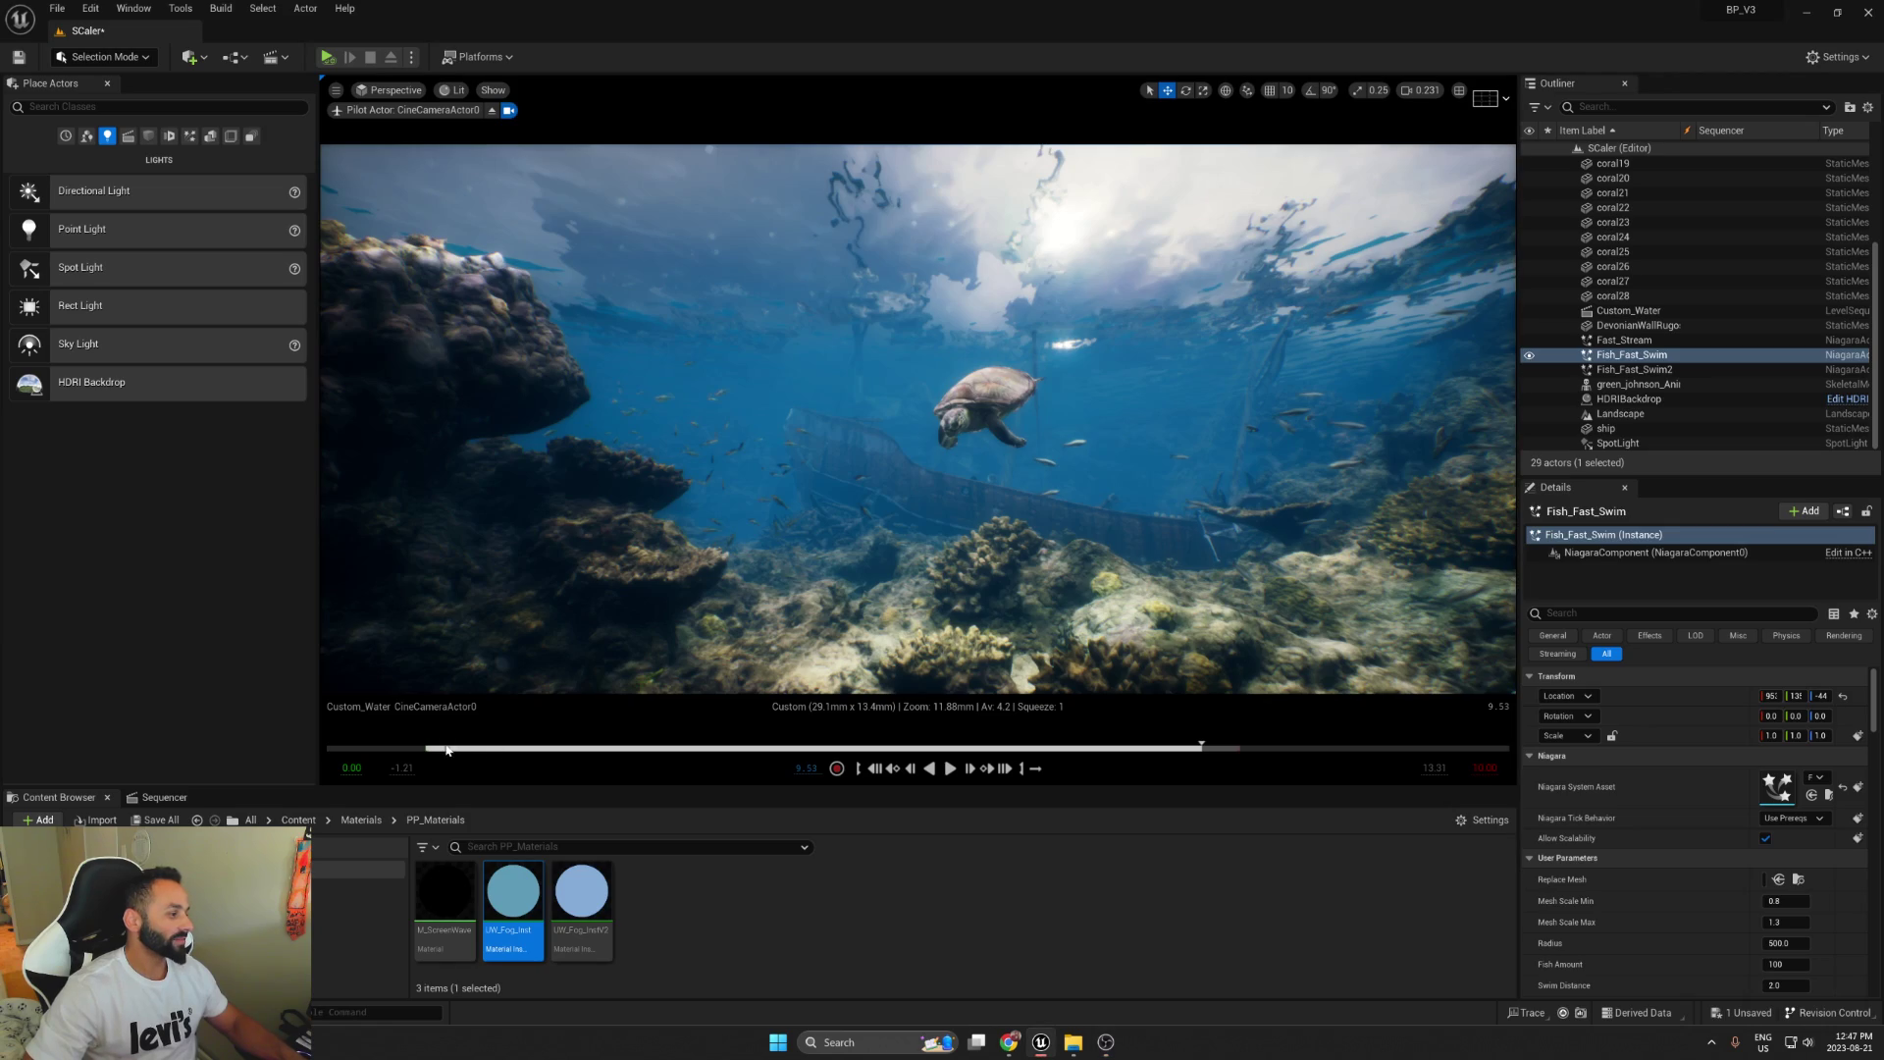
# Step: Preview the sequence at the turtle shot, then select BP_UnderWaterV3_Scale and raise the view above water
pyautogui.press('space')
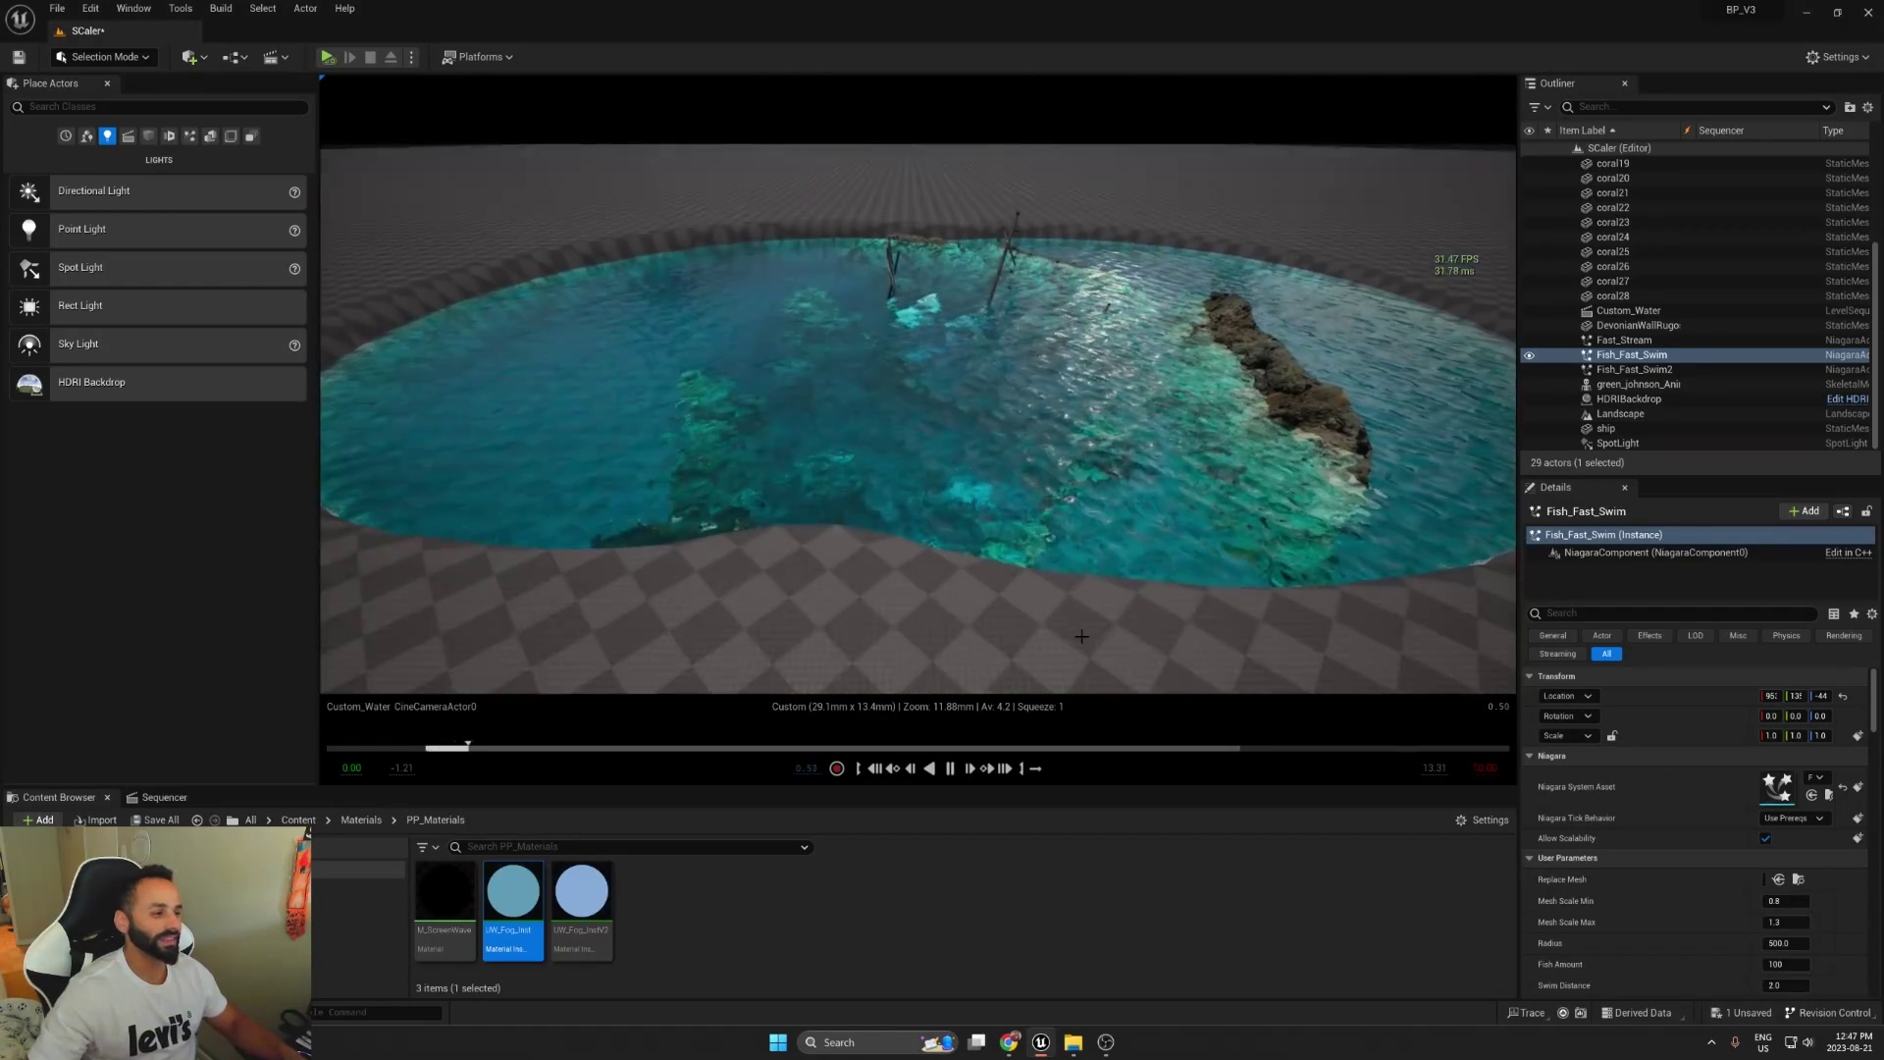
pyautogui.moveTo(1129, 751); pyautogui.dragTo(1197, 751)
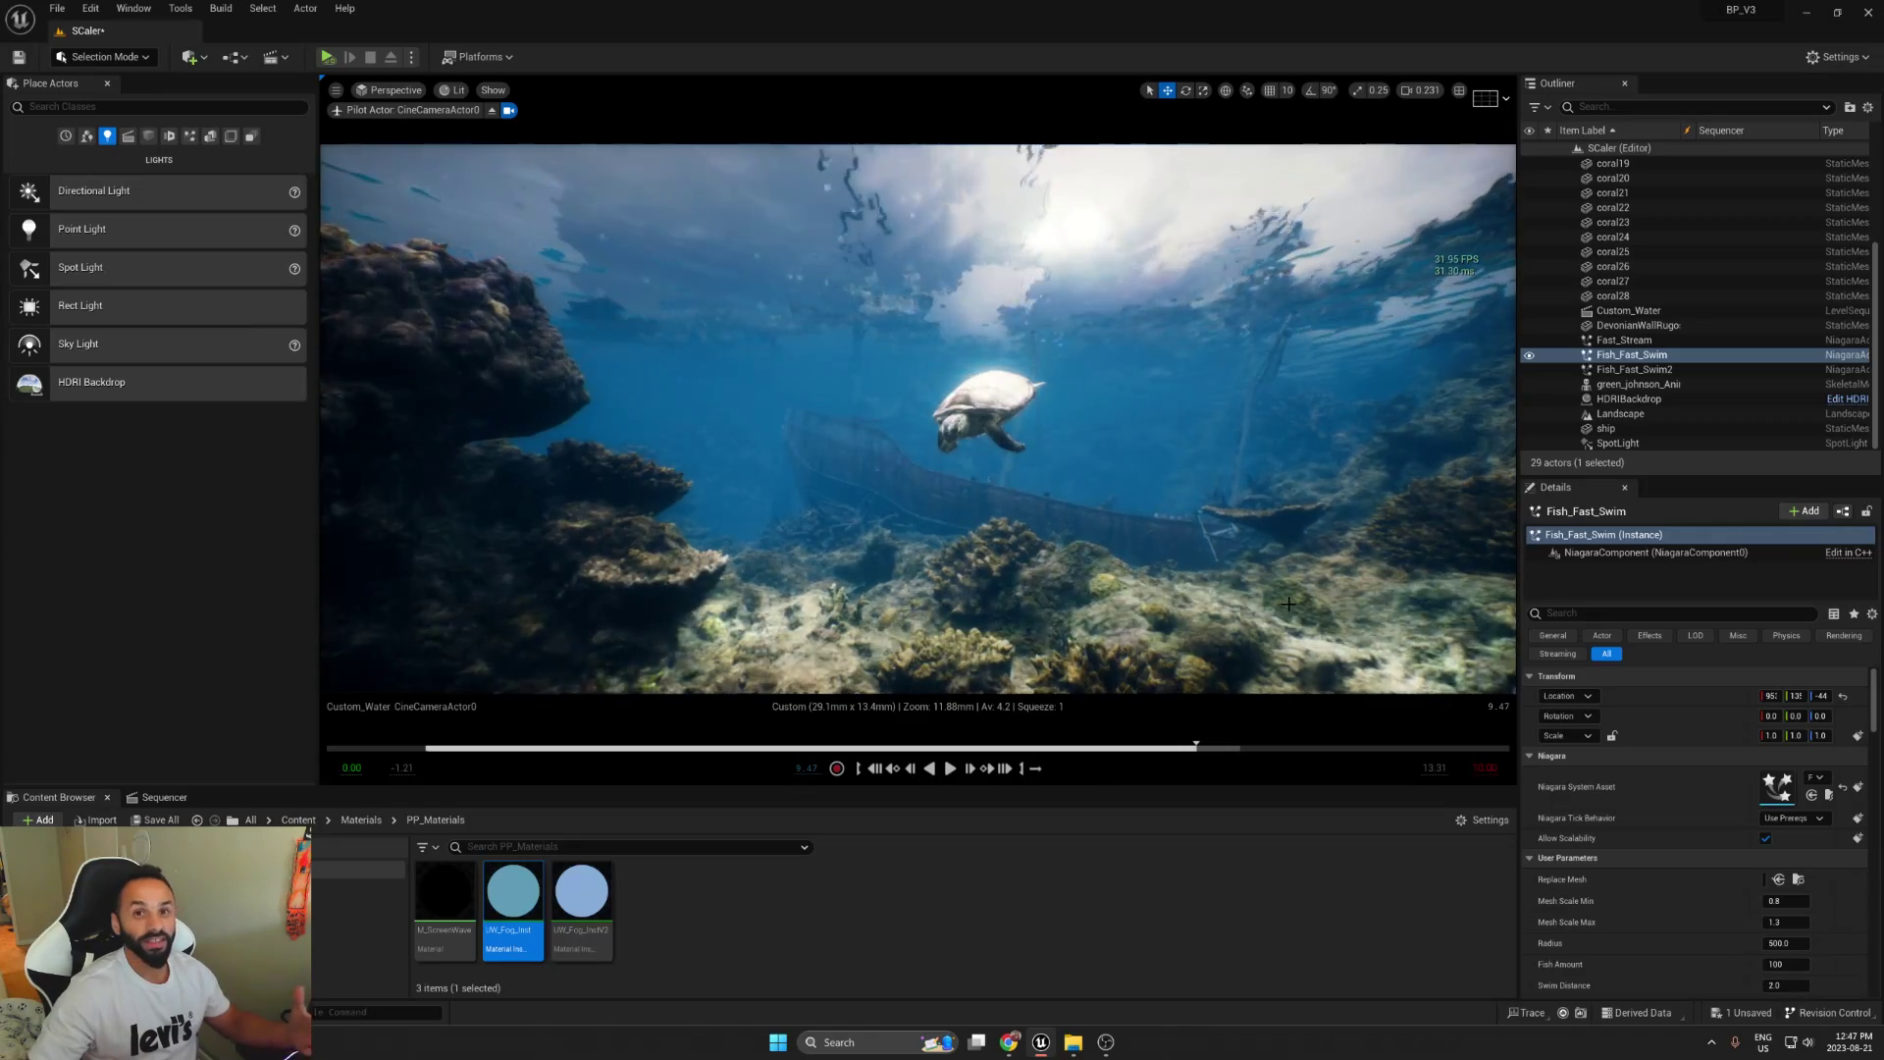
pyautogui.click(1107, 284)
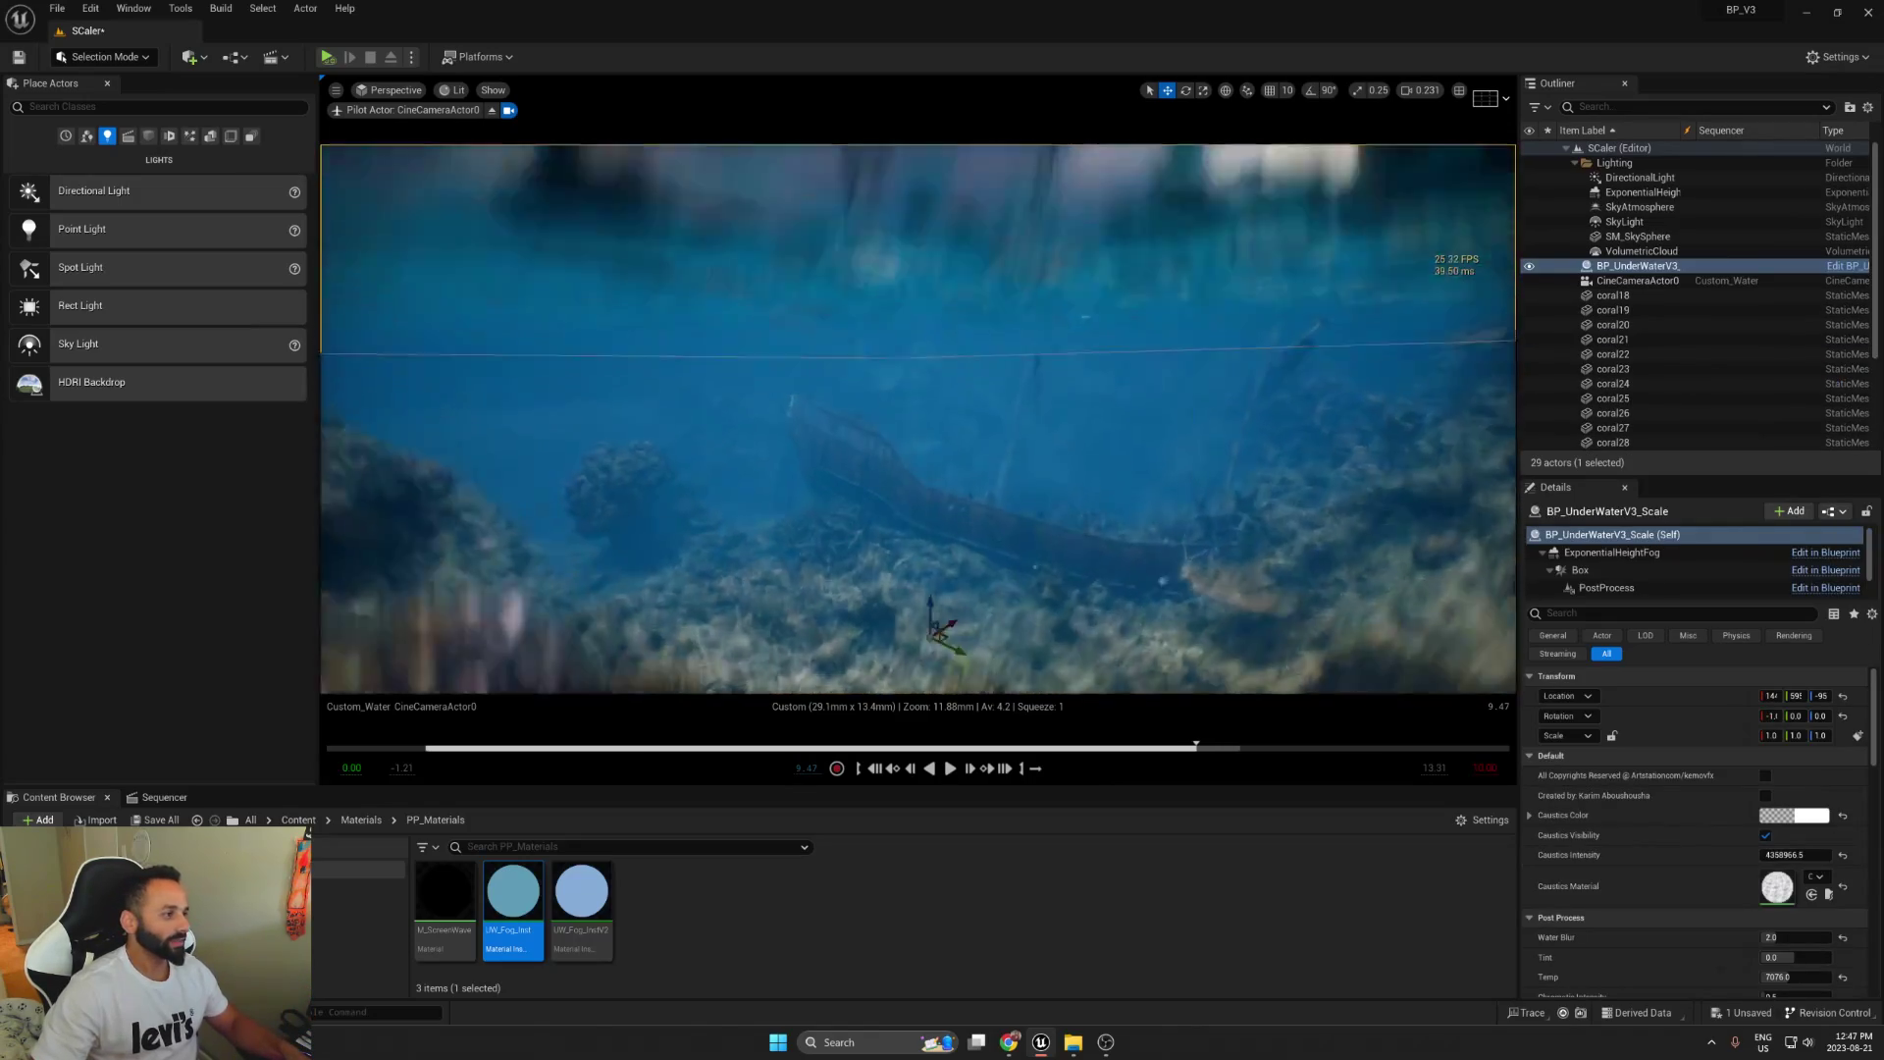
pyautogui.moveTo(1107, 283); pyautogui.dragTo(1140, 523, button='right')
pyautogui.scroll(-3, 1140, 523)
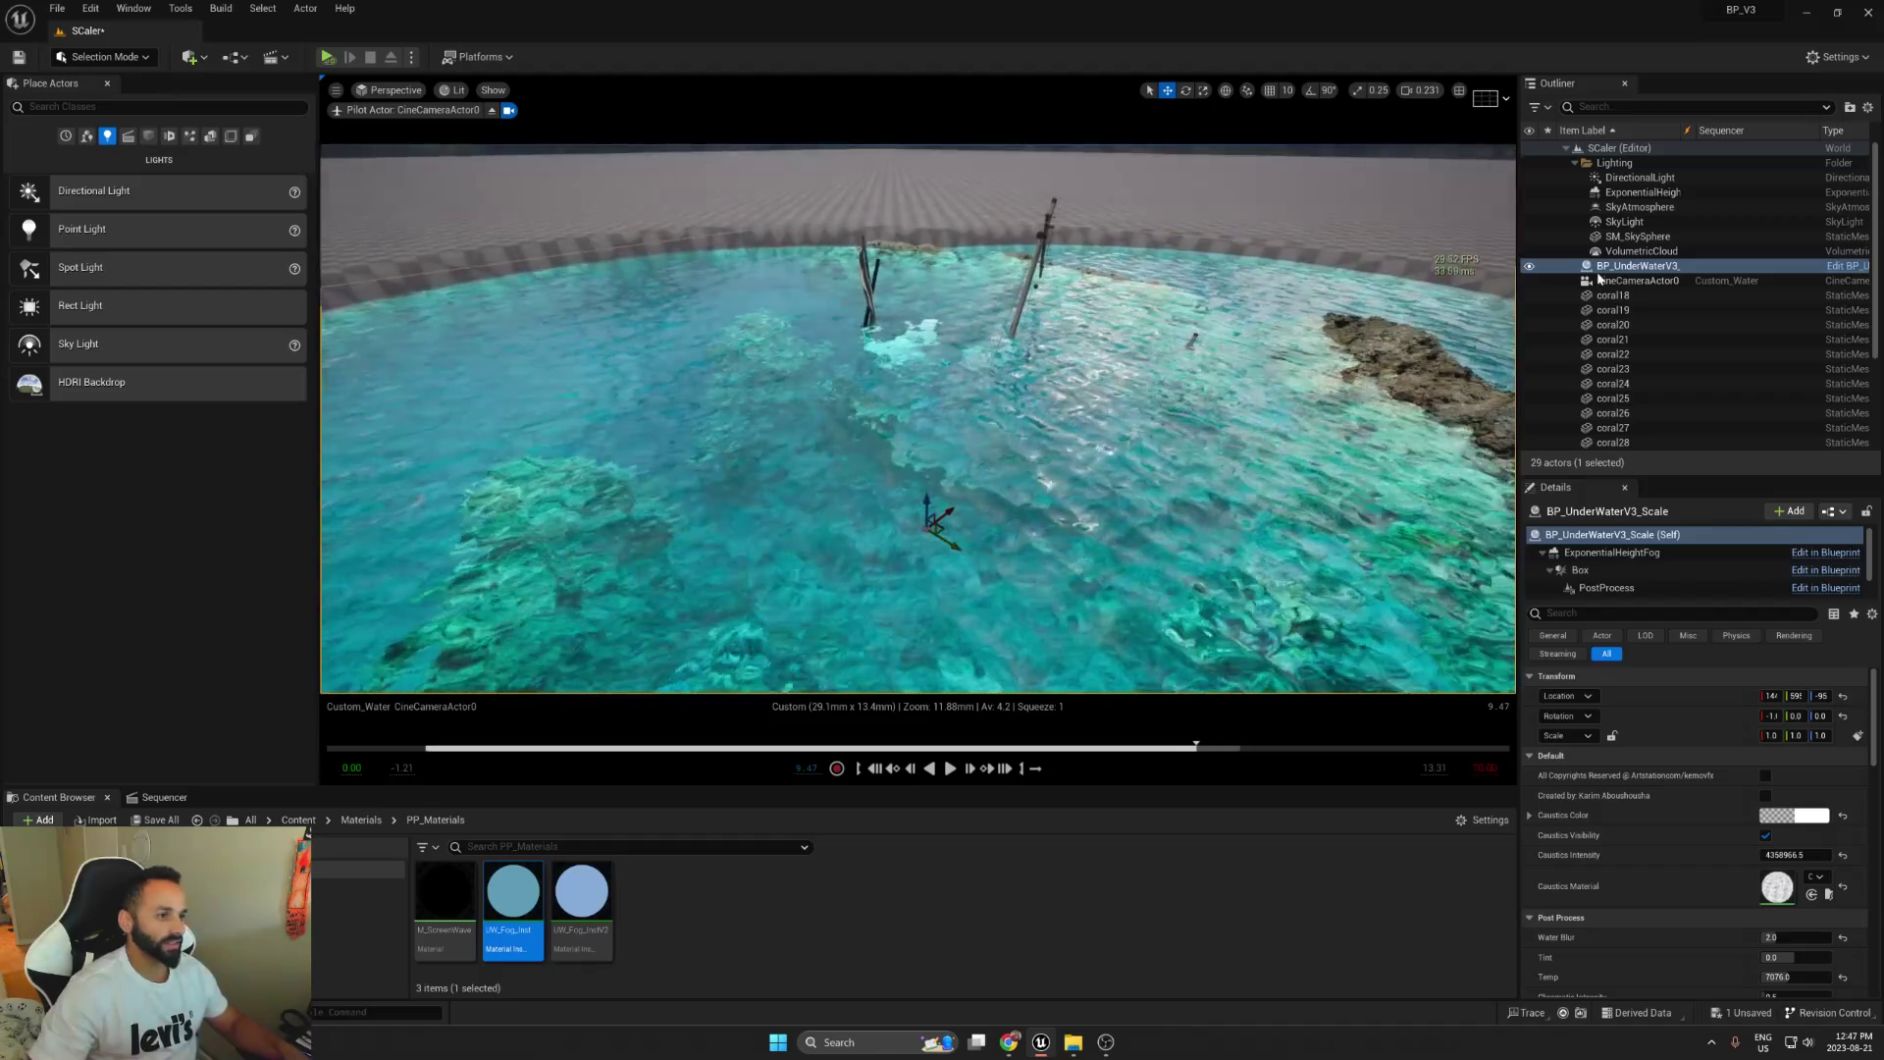
# Step: Hide the water and drag the underwater blueprint from Content > Blueprint into the level
pyautogui.click(1531, 266)
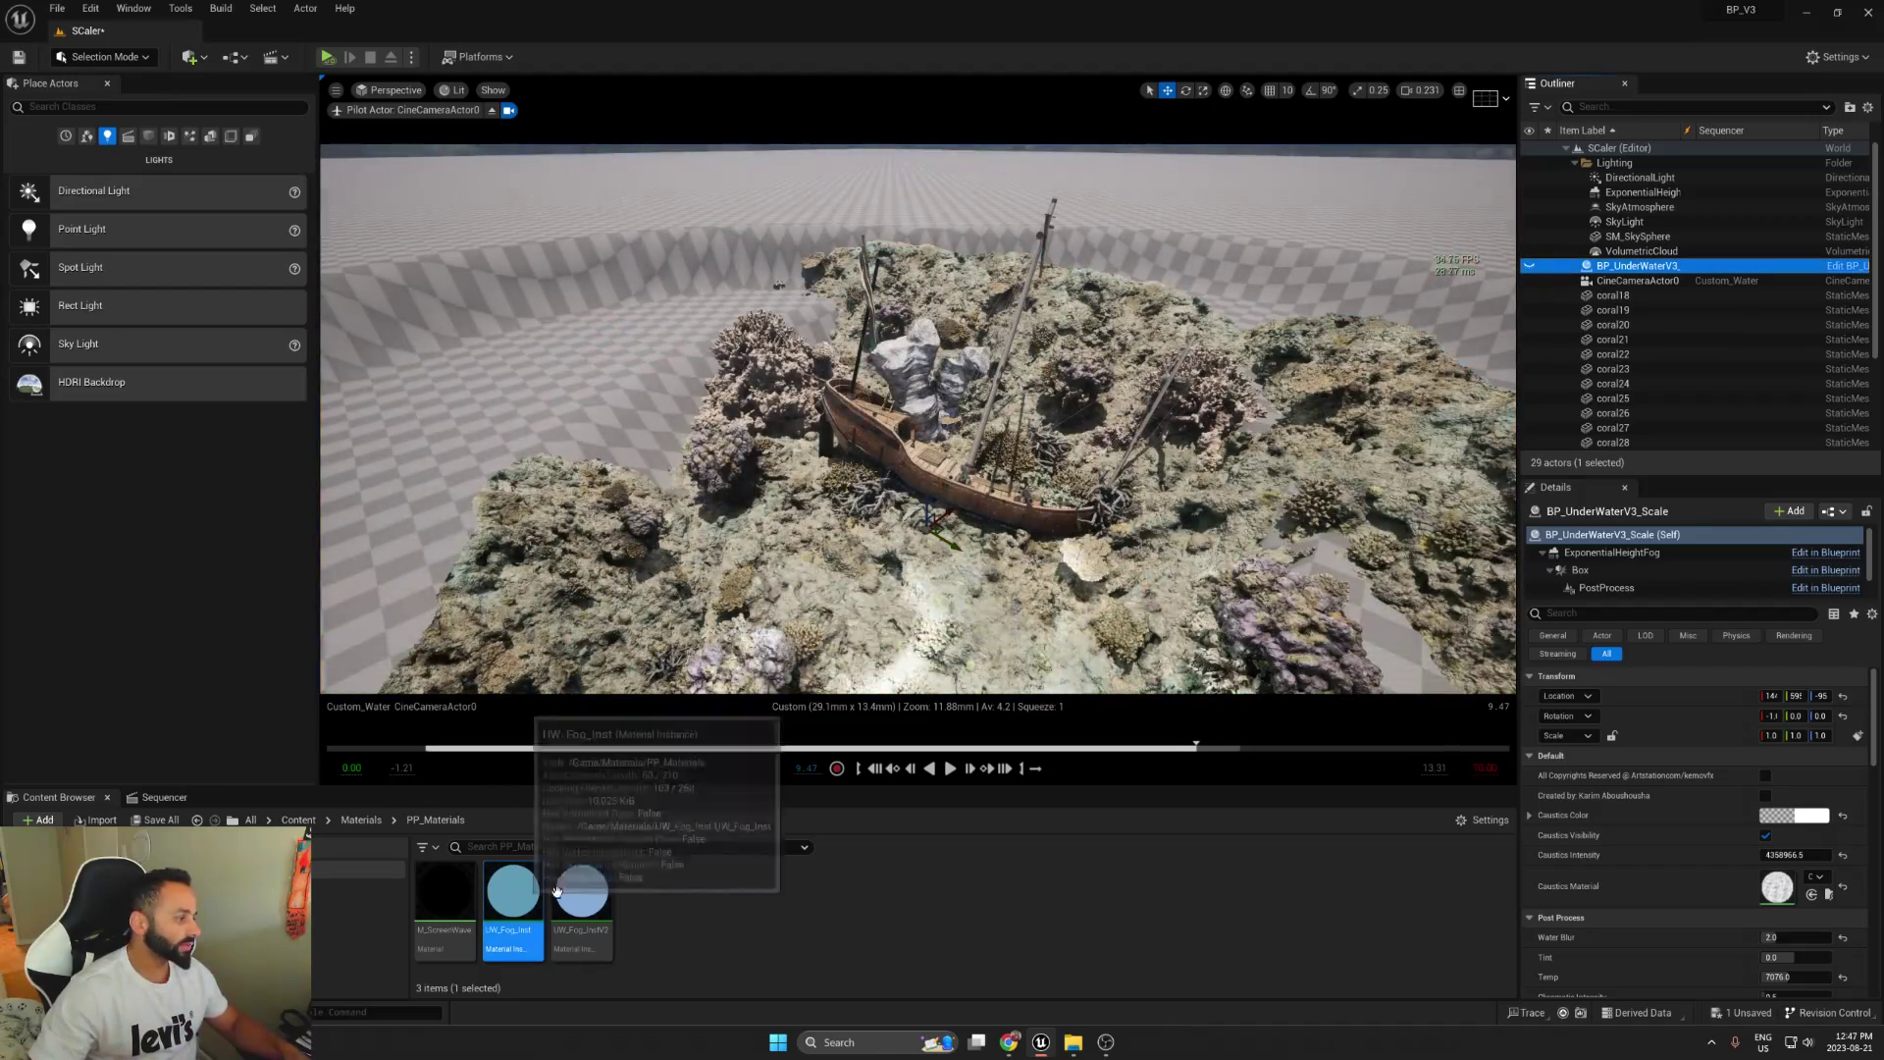
pyautogui.click(299, 820)
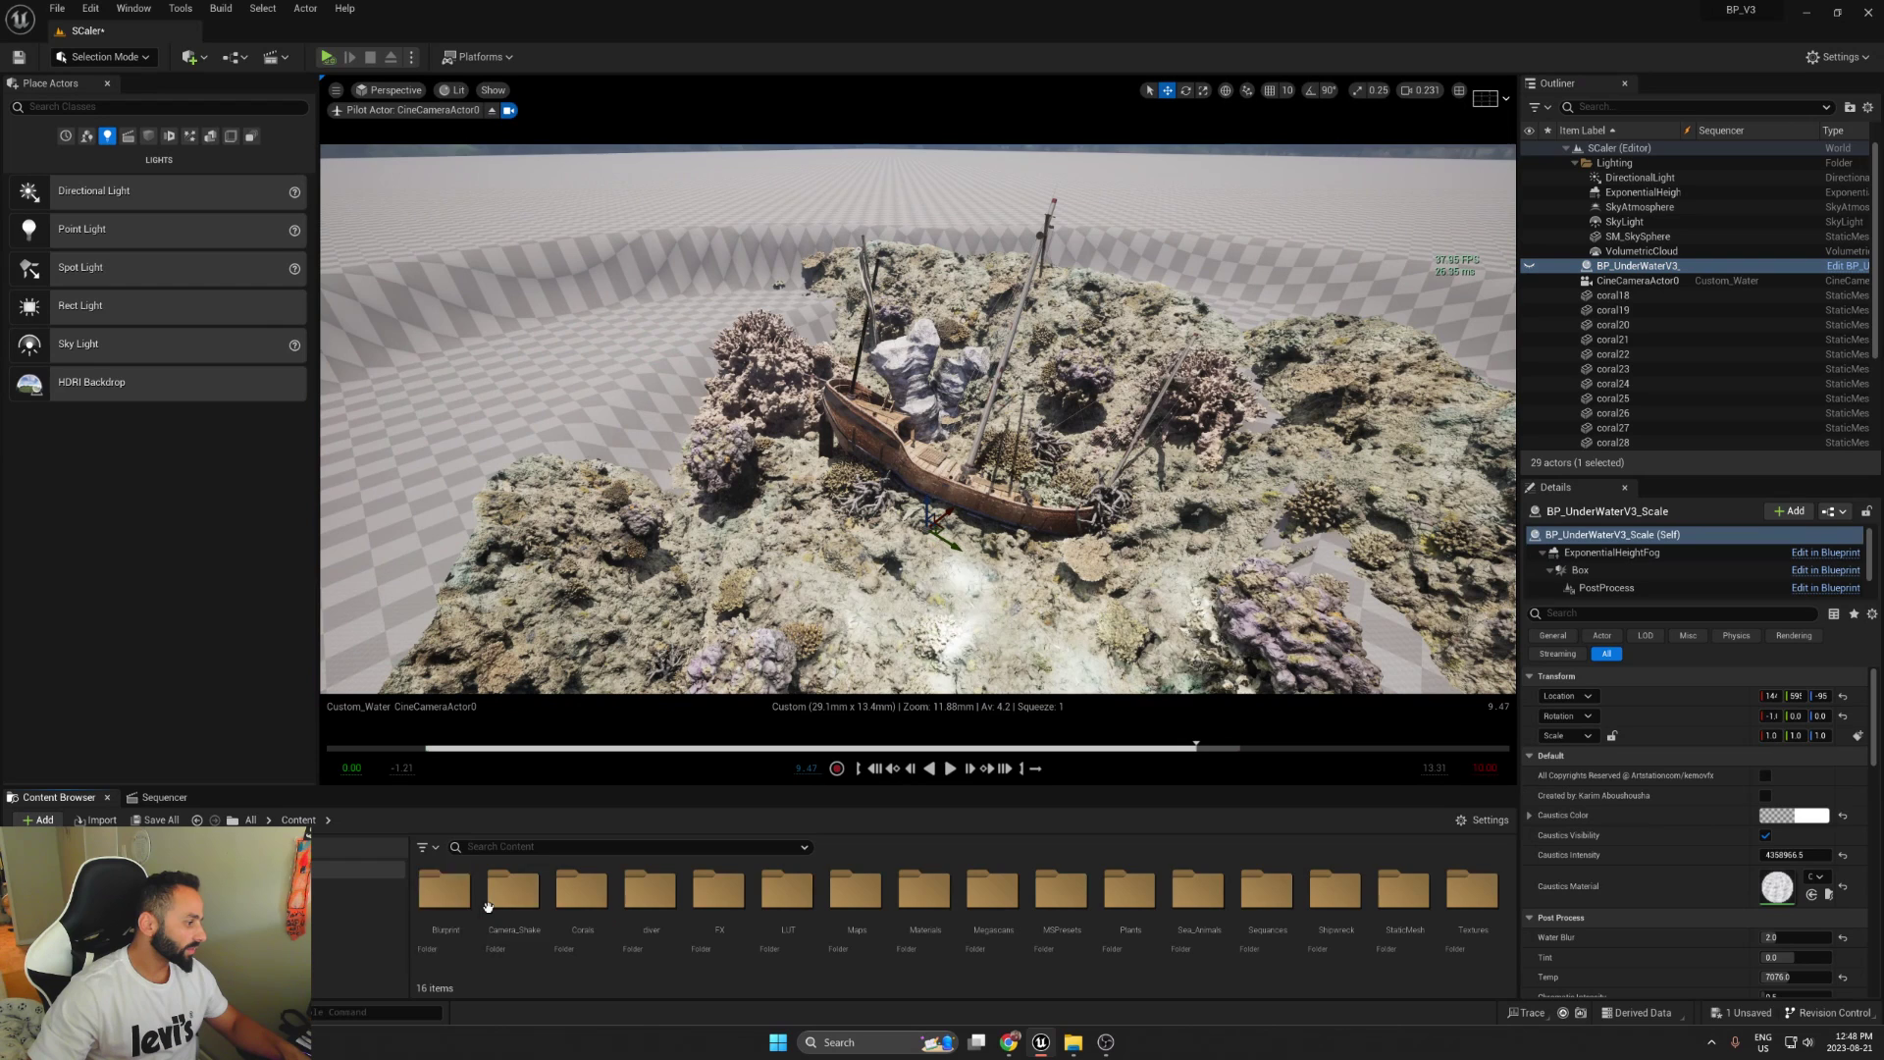
pyautogui.doubleClick(446, 905)
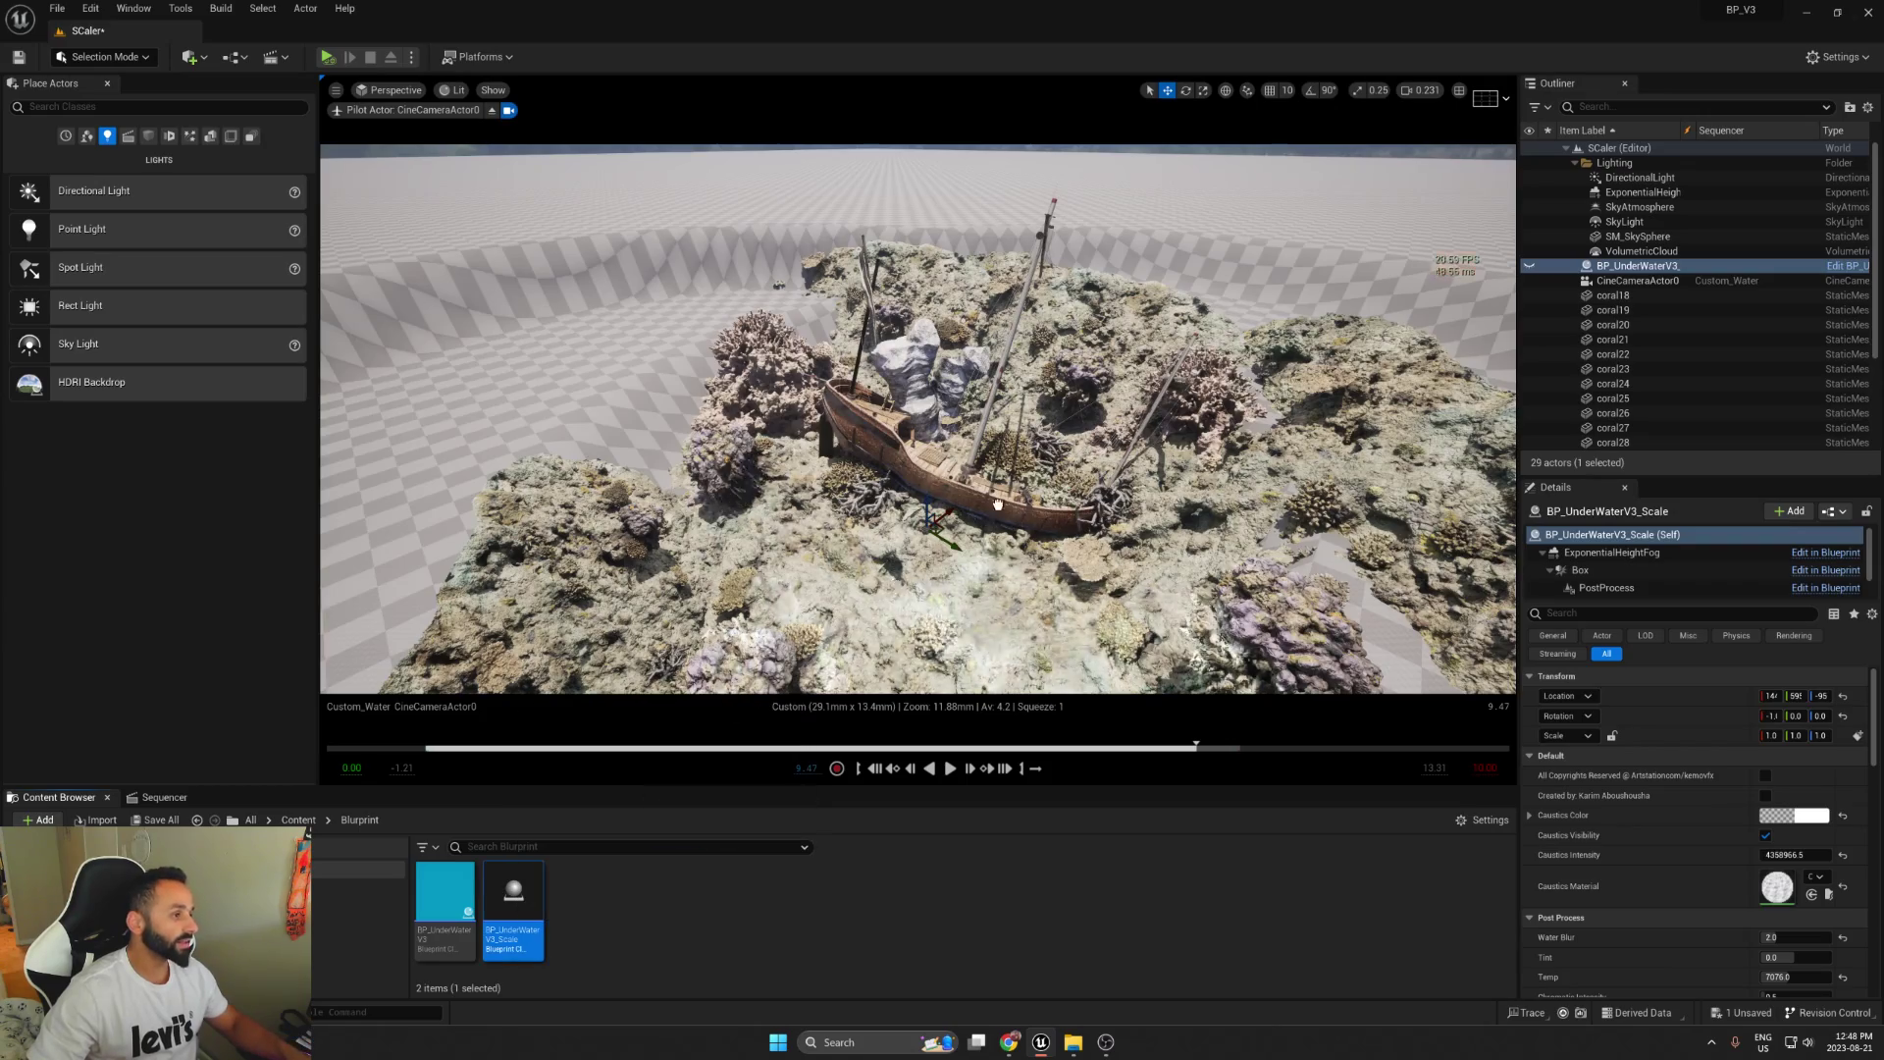
pyautogui.moveTo(515, 901); pyautogui.dragTo(974, 548)
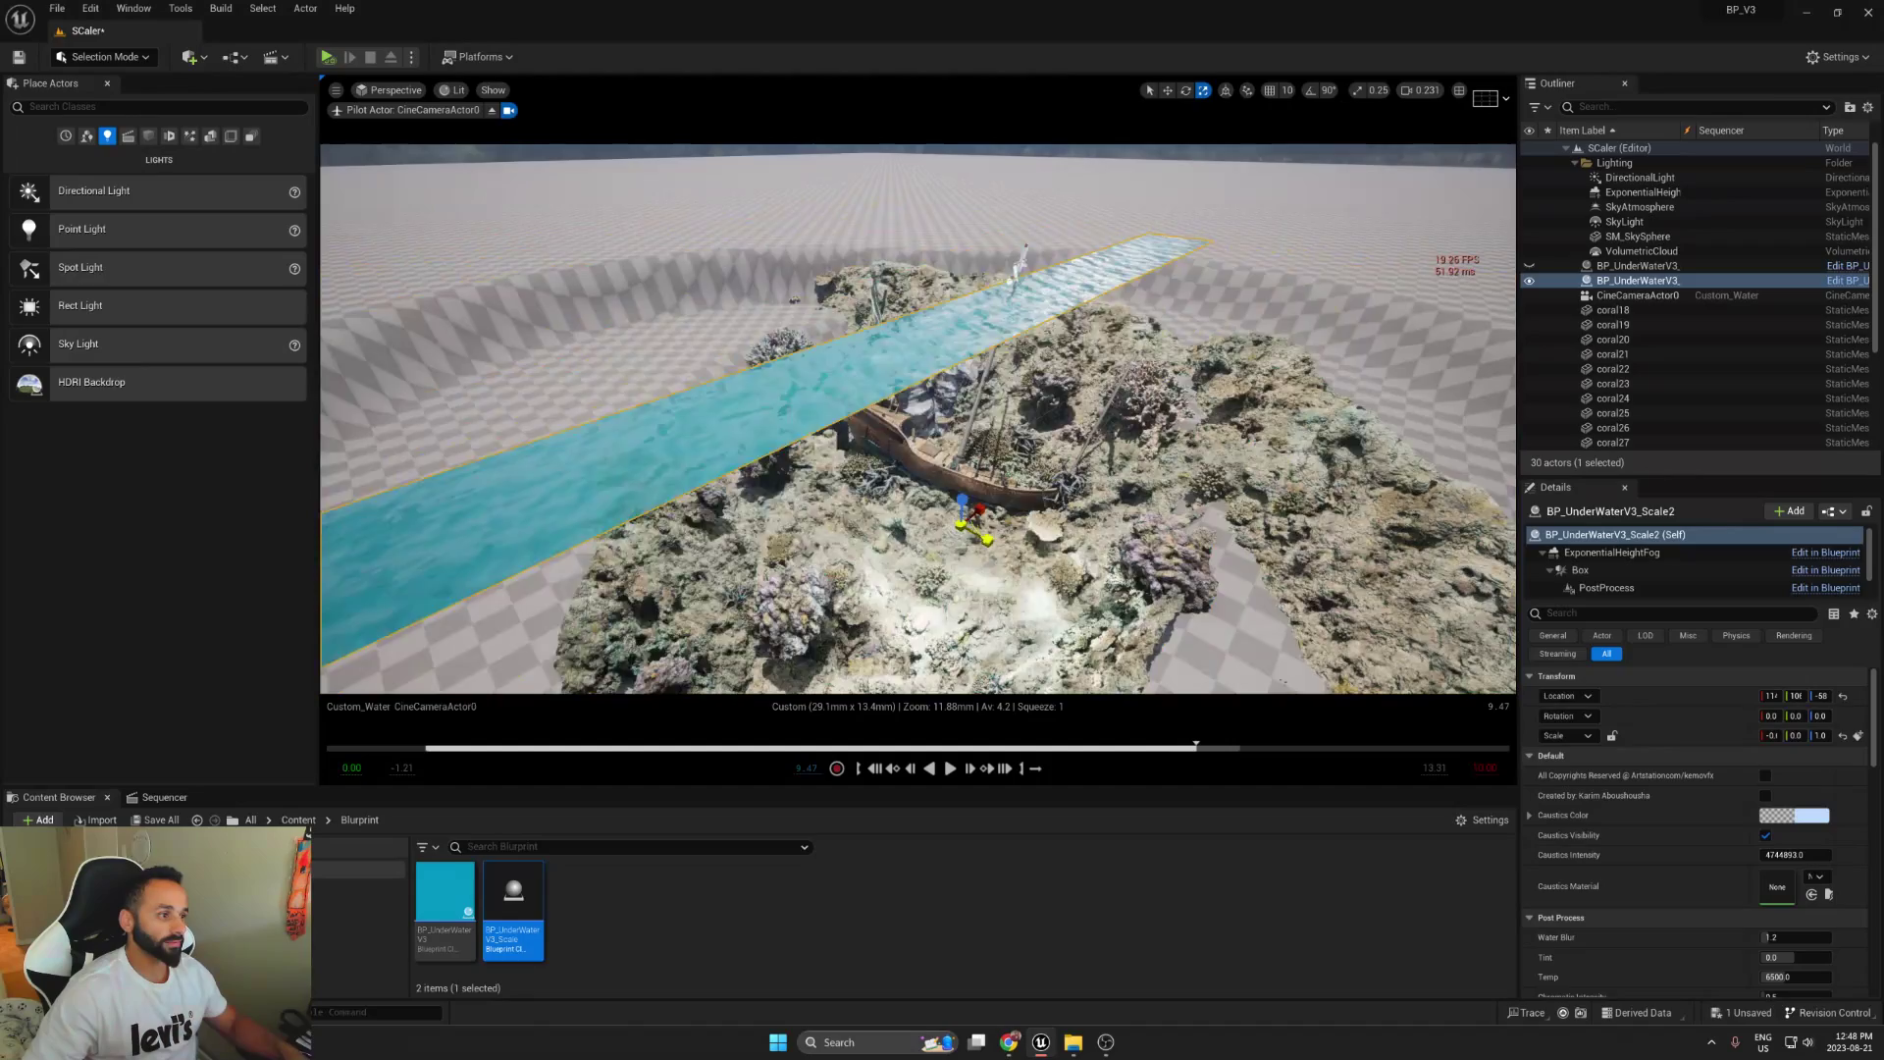
# Step: Scale and move the new underwater volume over the reef, show icons, and scrub back underwater
pyautogui.hotkey('ctrl', 'z')
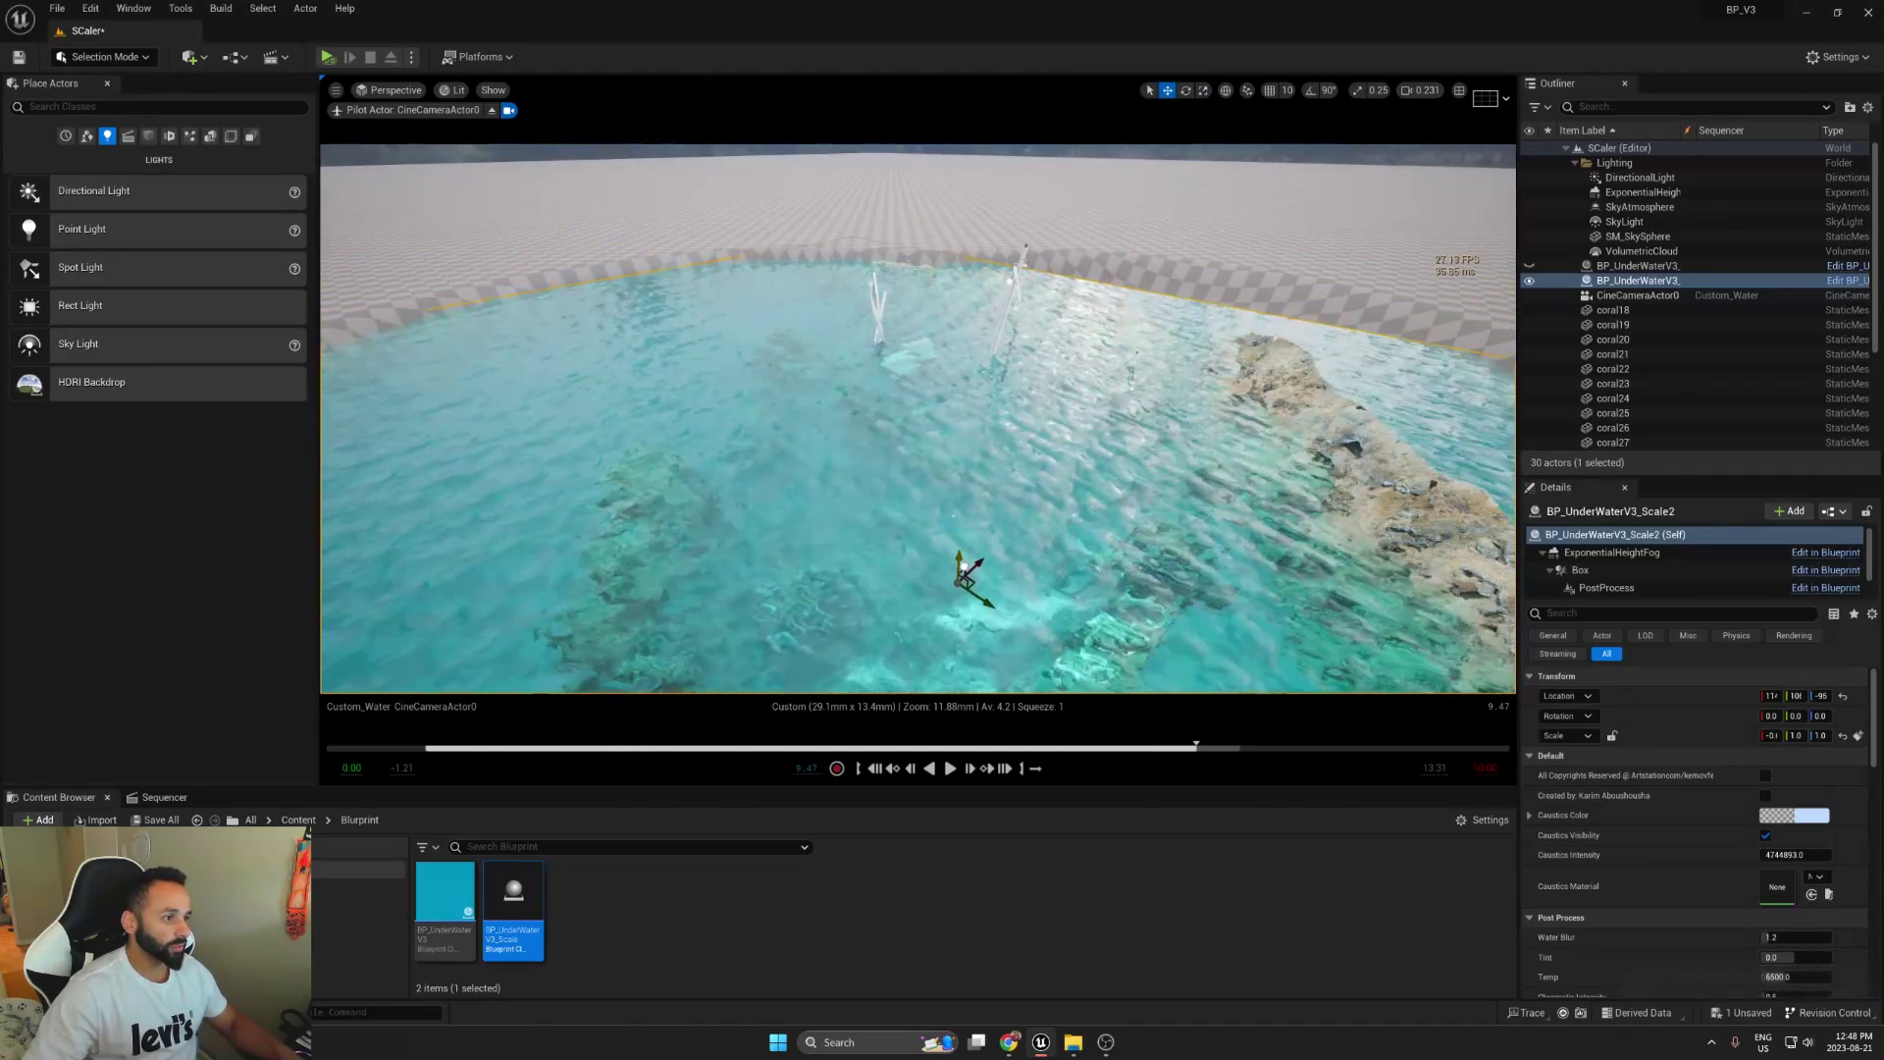
pyautogui.press('r')
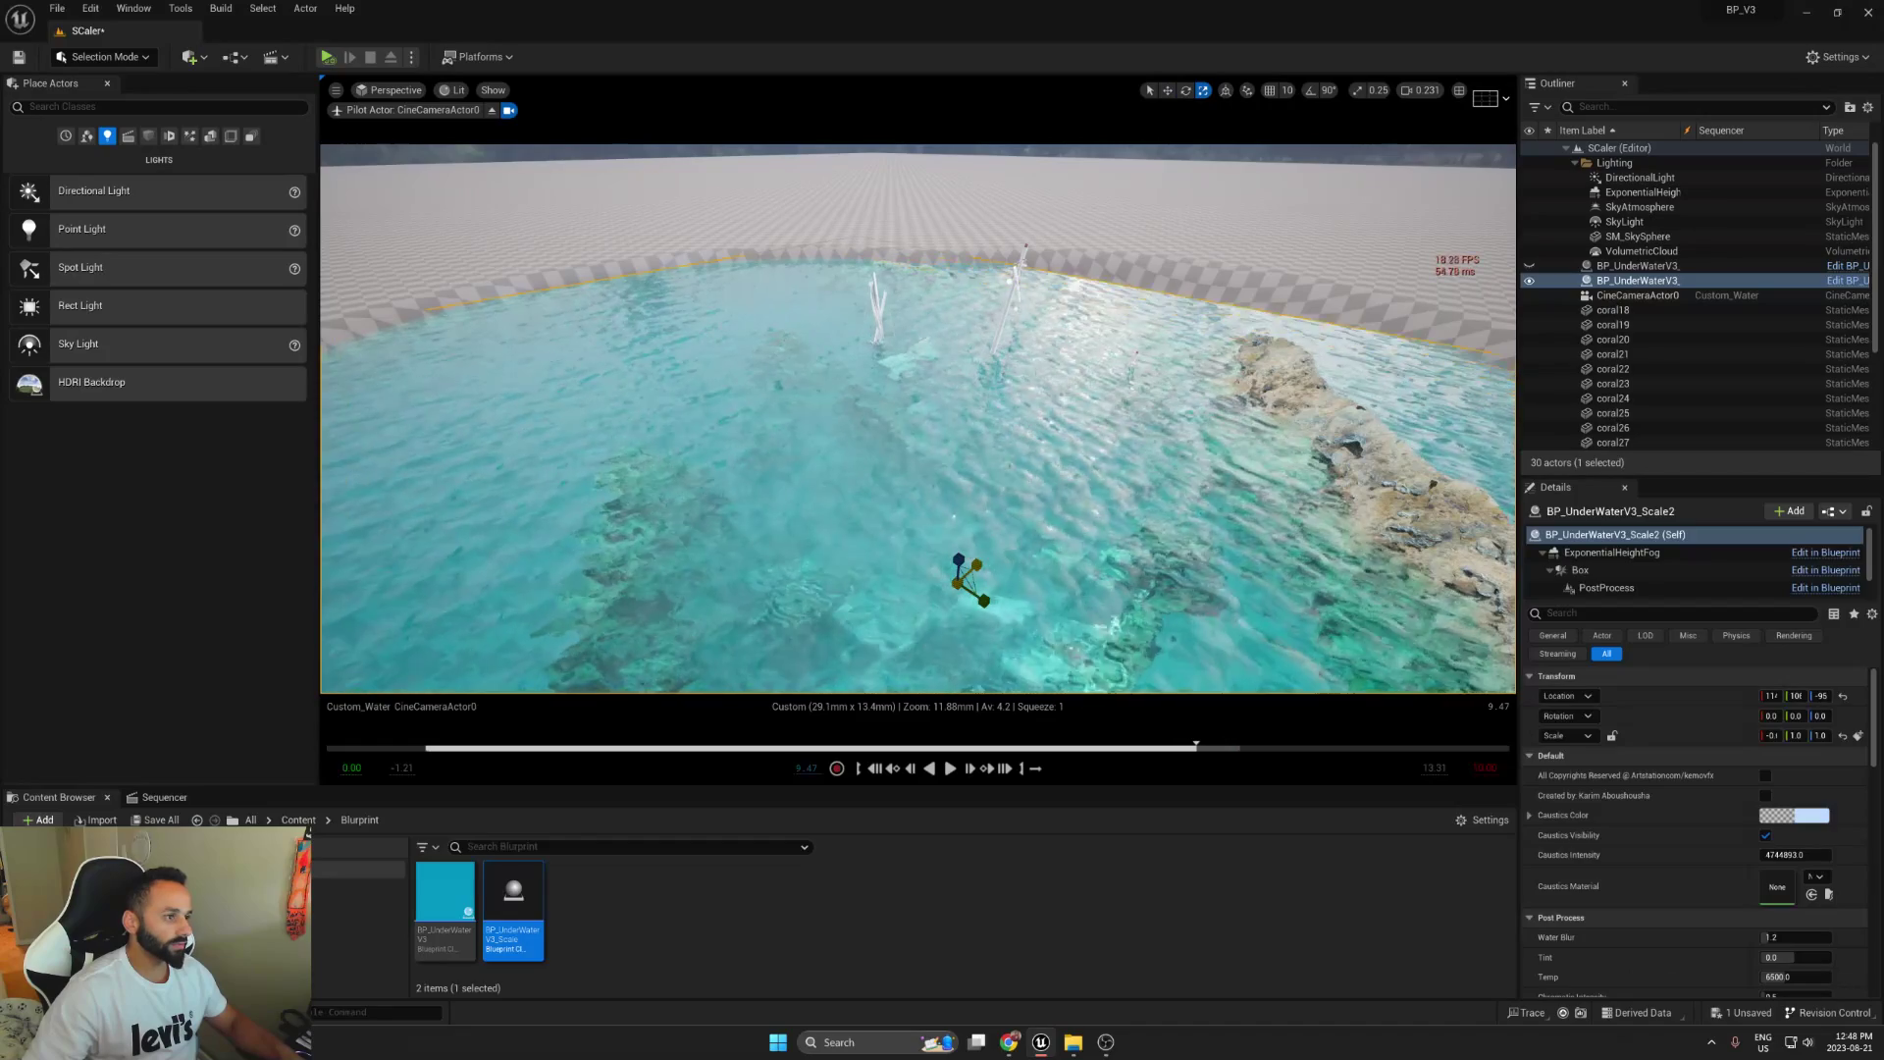
pyautogui.press('w')
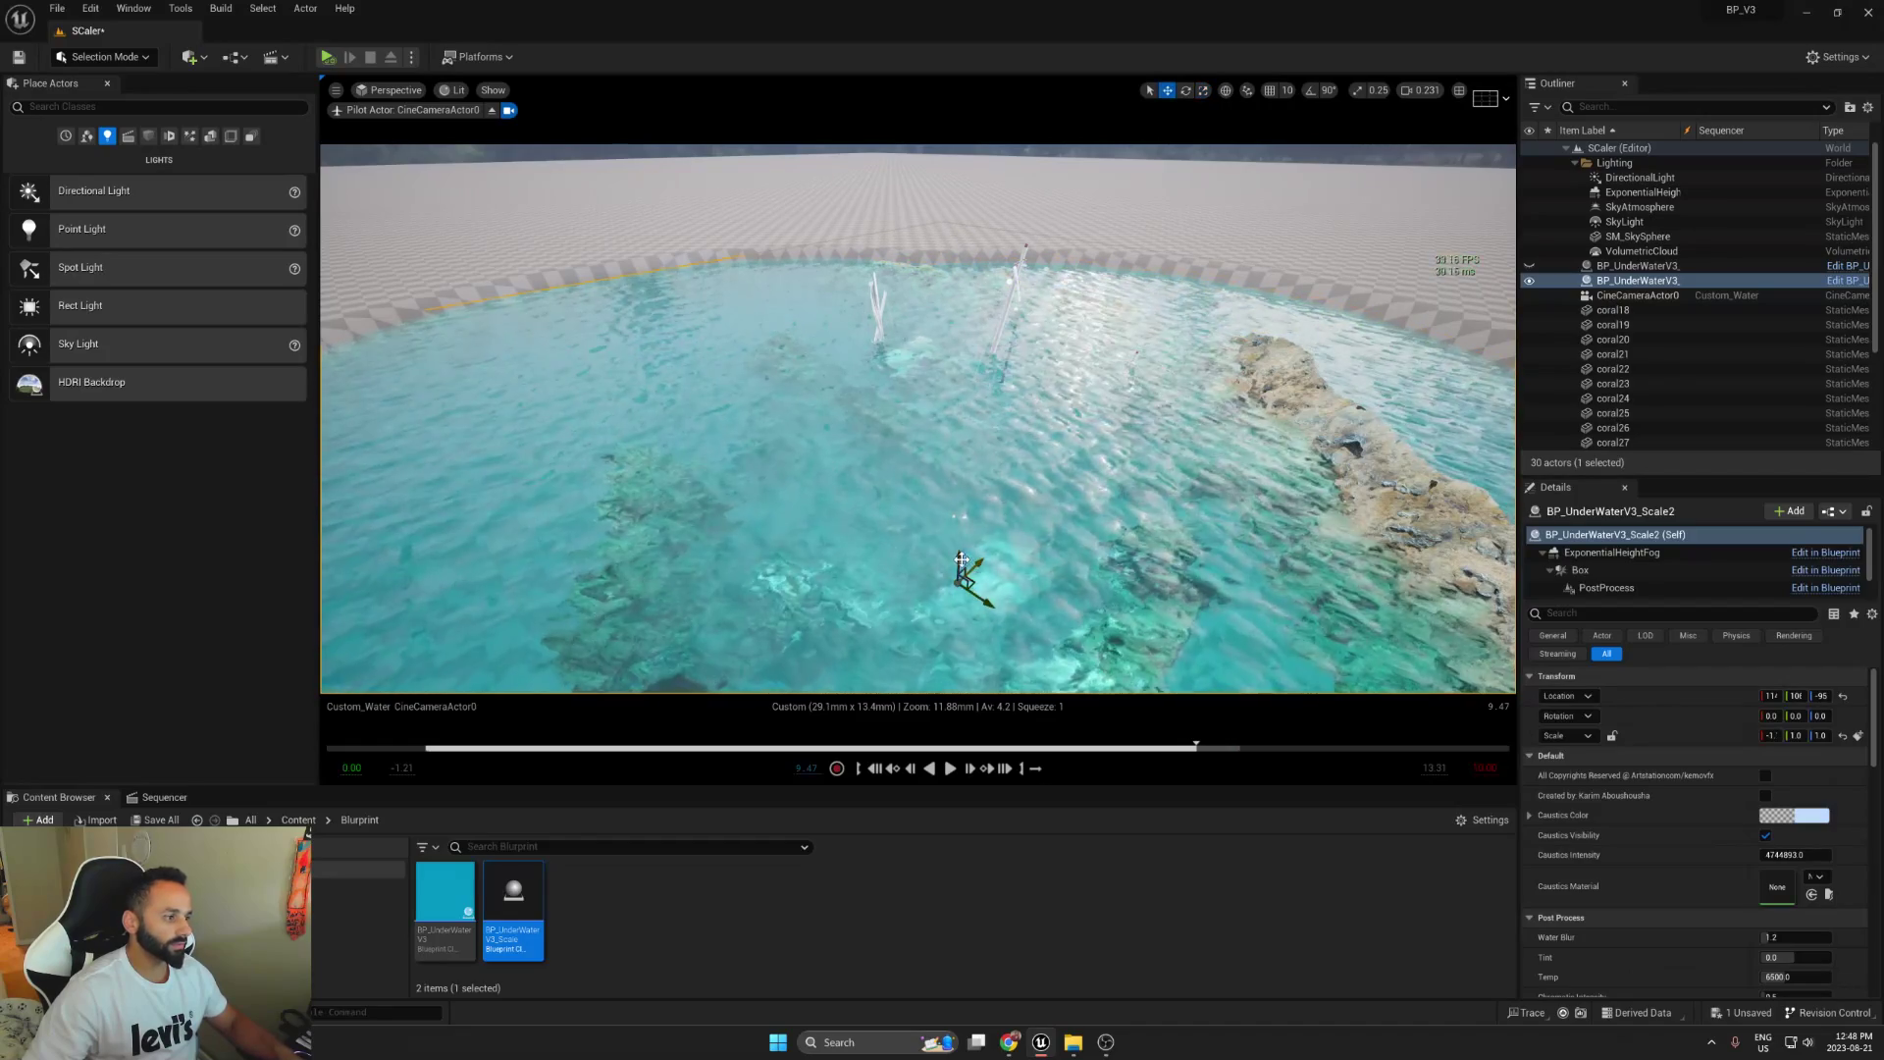
pyautogui.press('g')
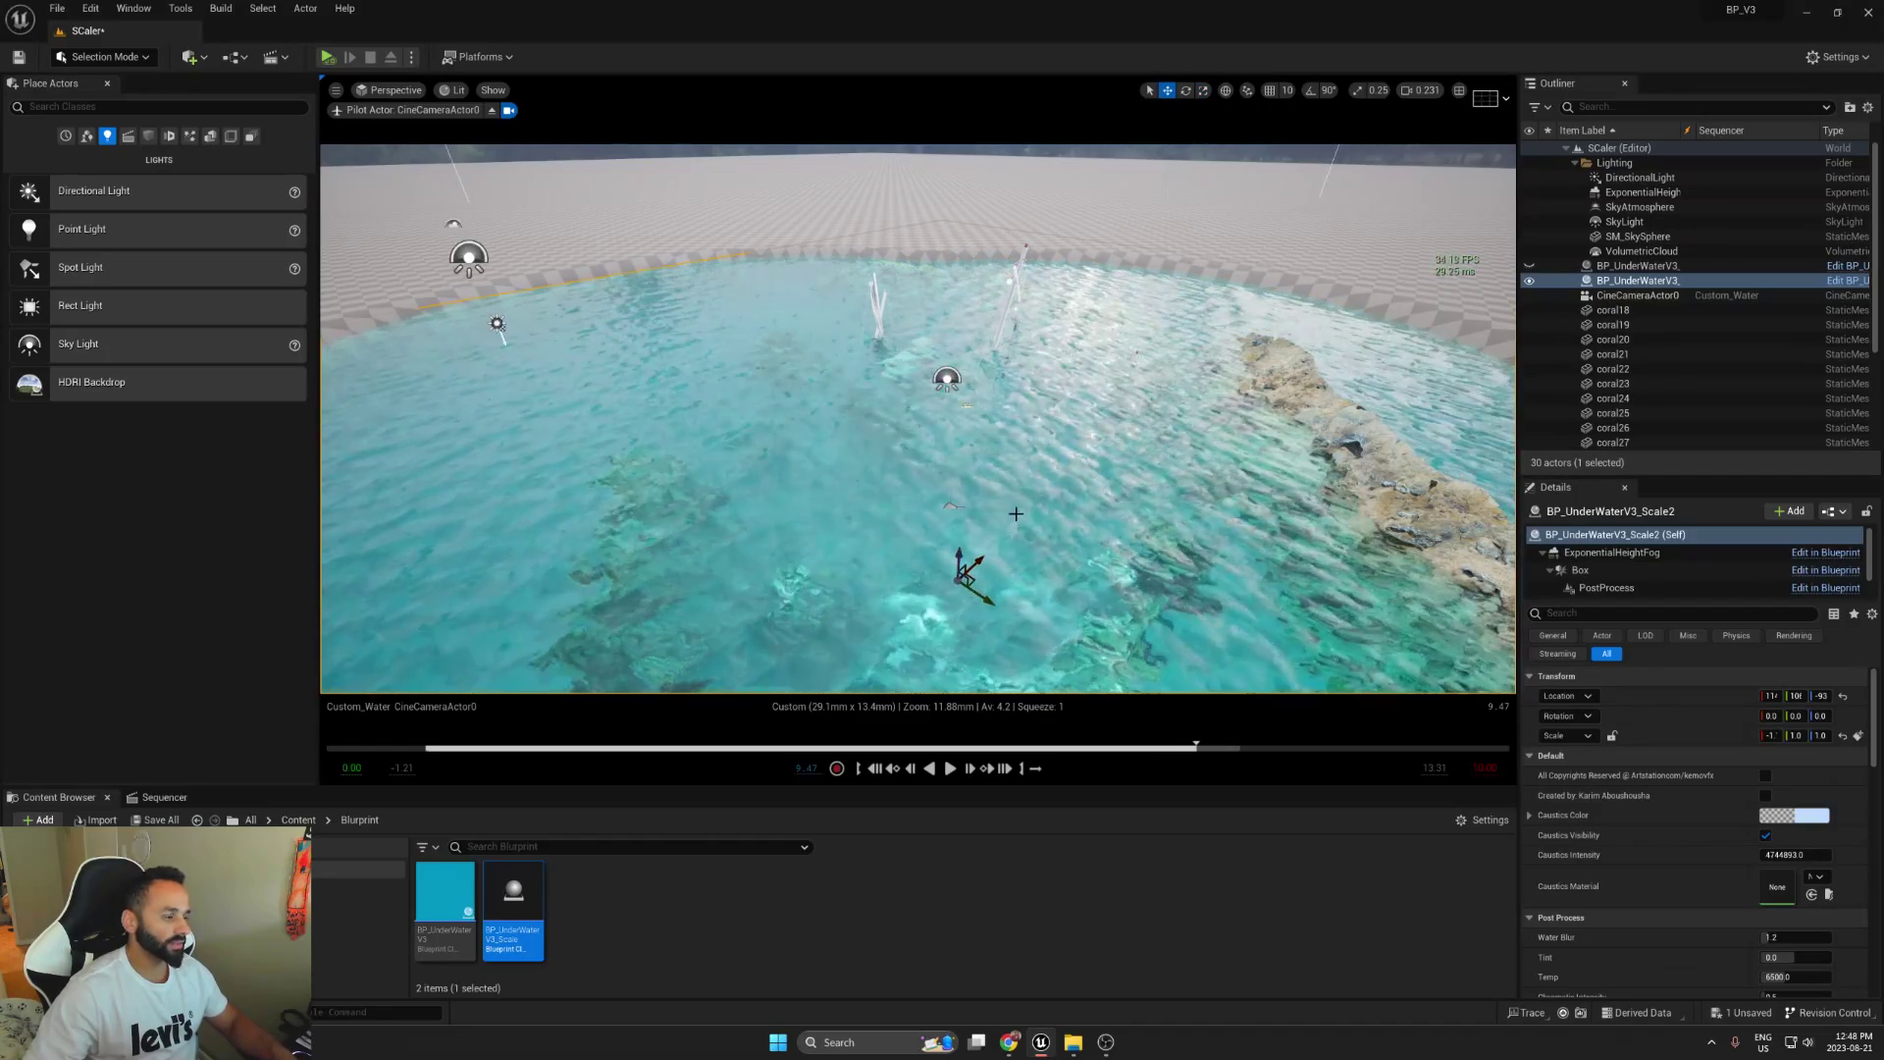
pyautogui.moveTo(1194, 747)
pyautogui.mouseDown()
pyautogui.moveTo(1061, 716)
pyautogui.moveTo(1150, 691)
pyautogui.mouseUp()
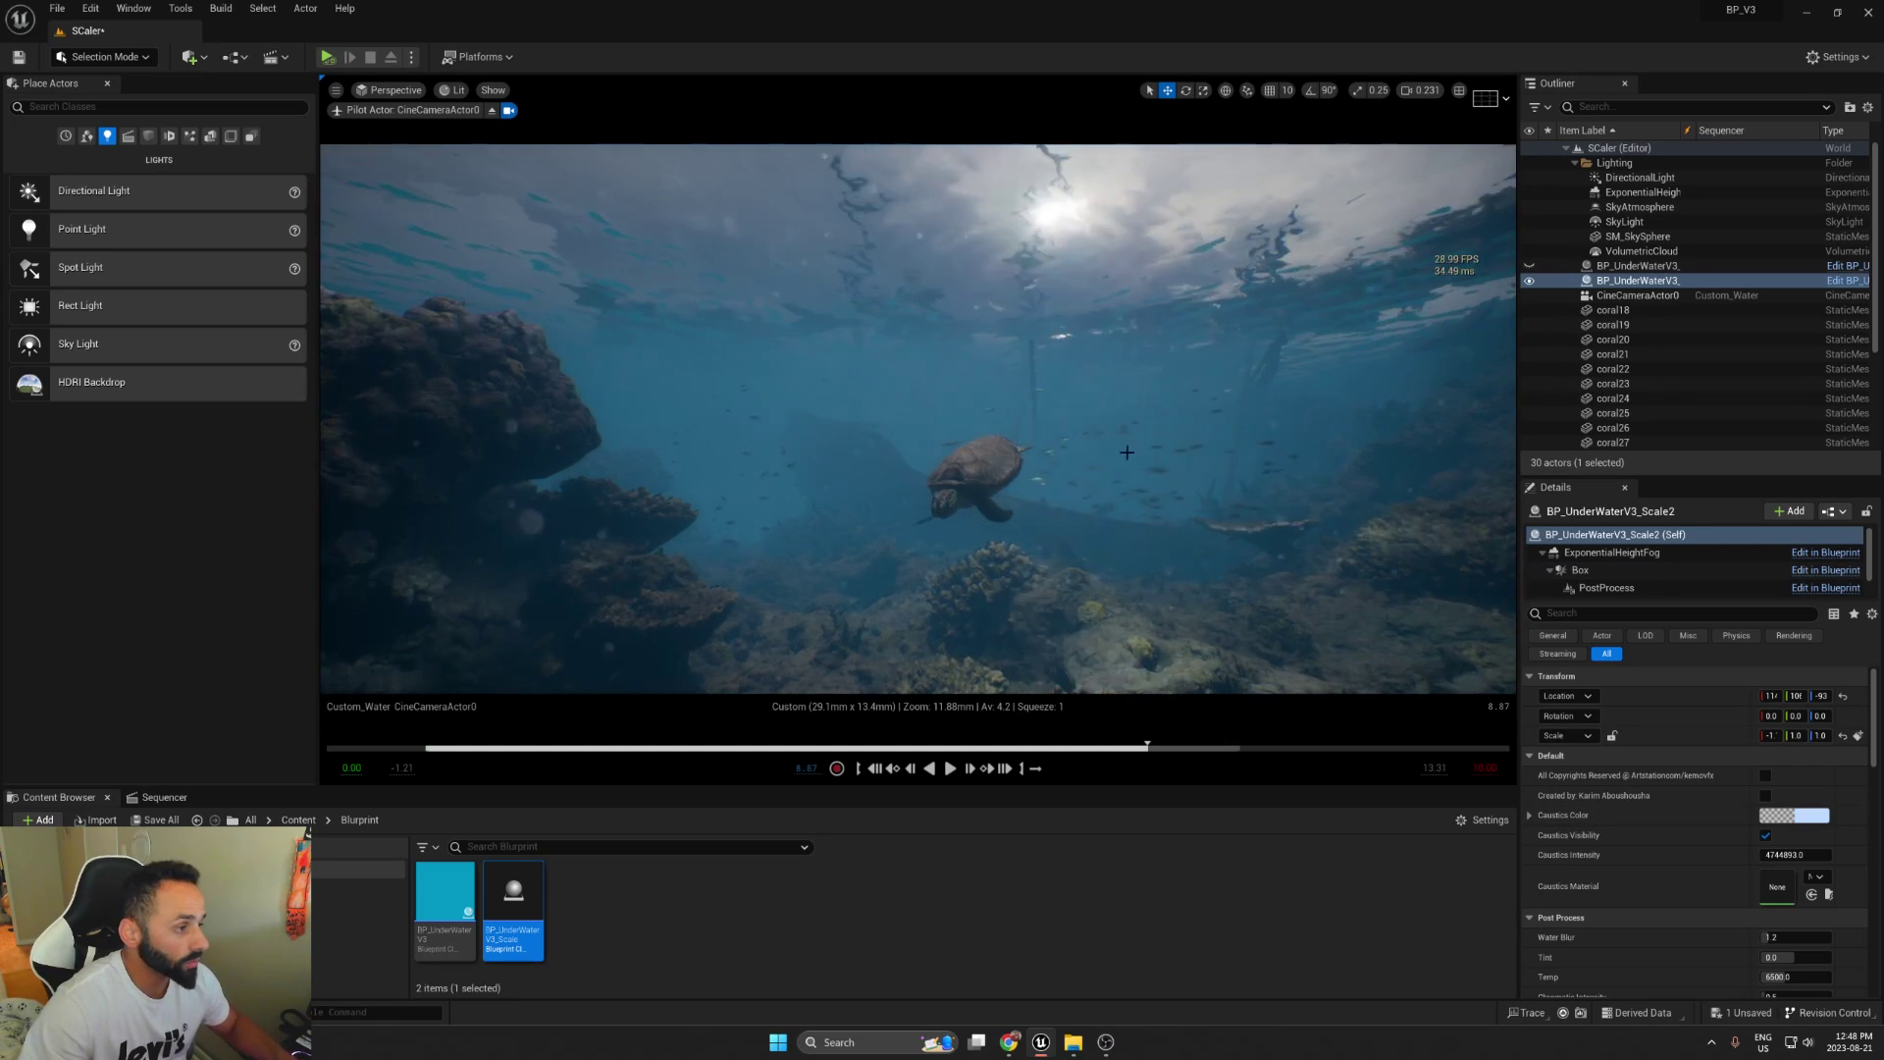
# Step: Delete BP_UnderWaterV3_Scale2, then try caustics colours and intensity, keeping white and the original intensity
pyautogui.press('Delete')
pyautogui.click(1617, 266)
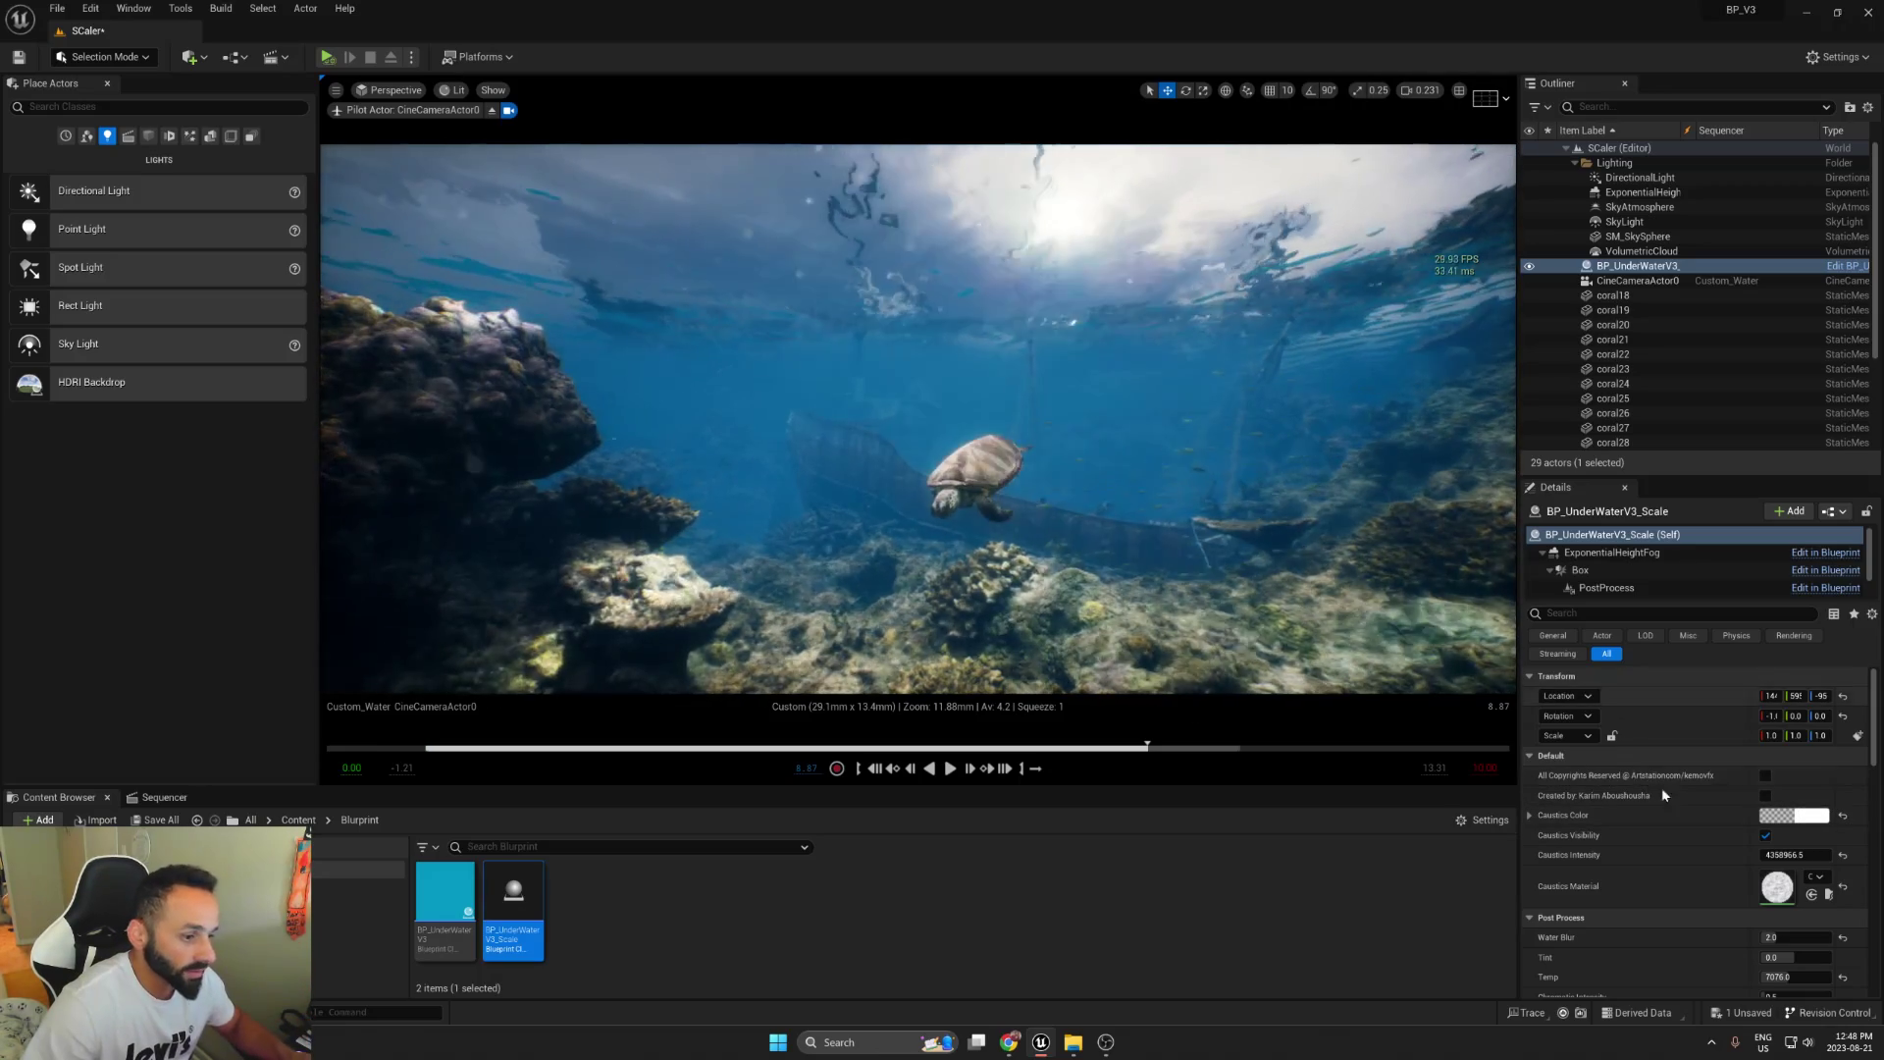
pyautogui.click(1796, 815)
pyautogui.click(1523, 759)
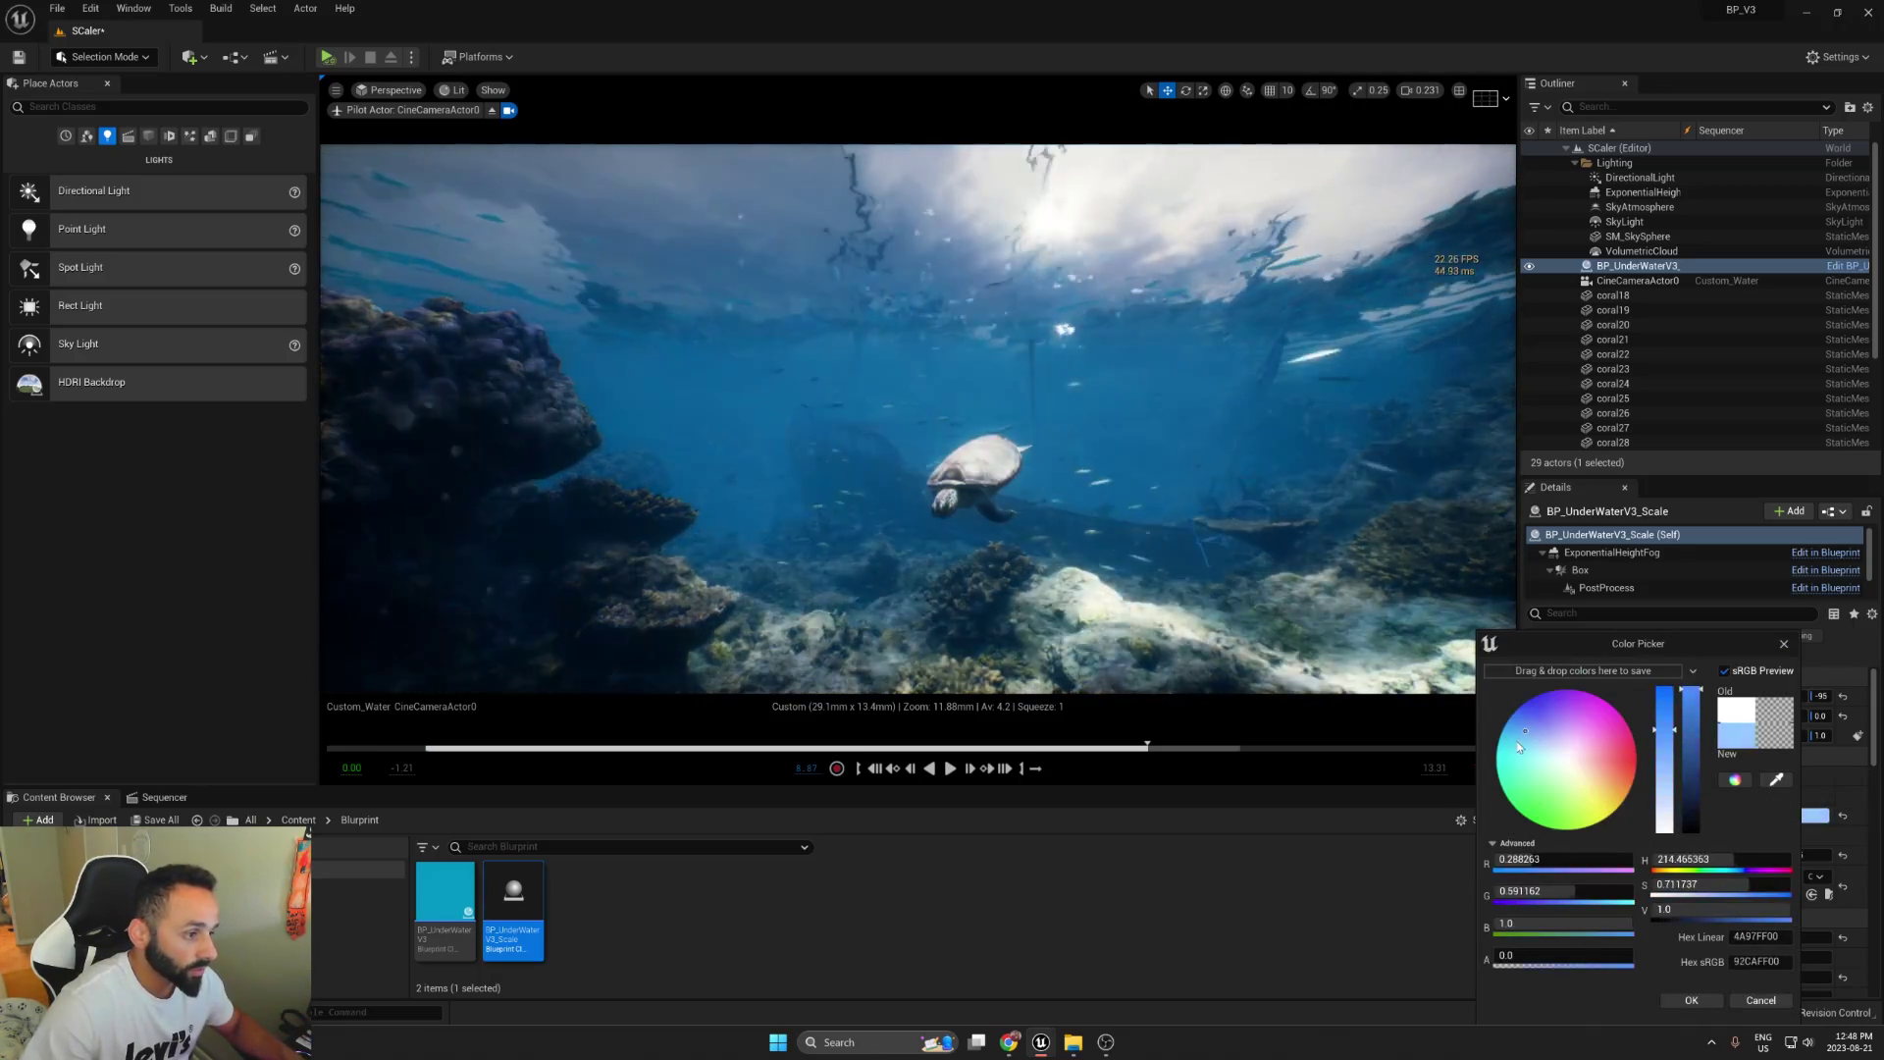
pyautogui.moveTo(1536, 771); pyautogui.dragTo(1615, 765)
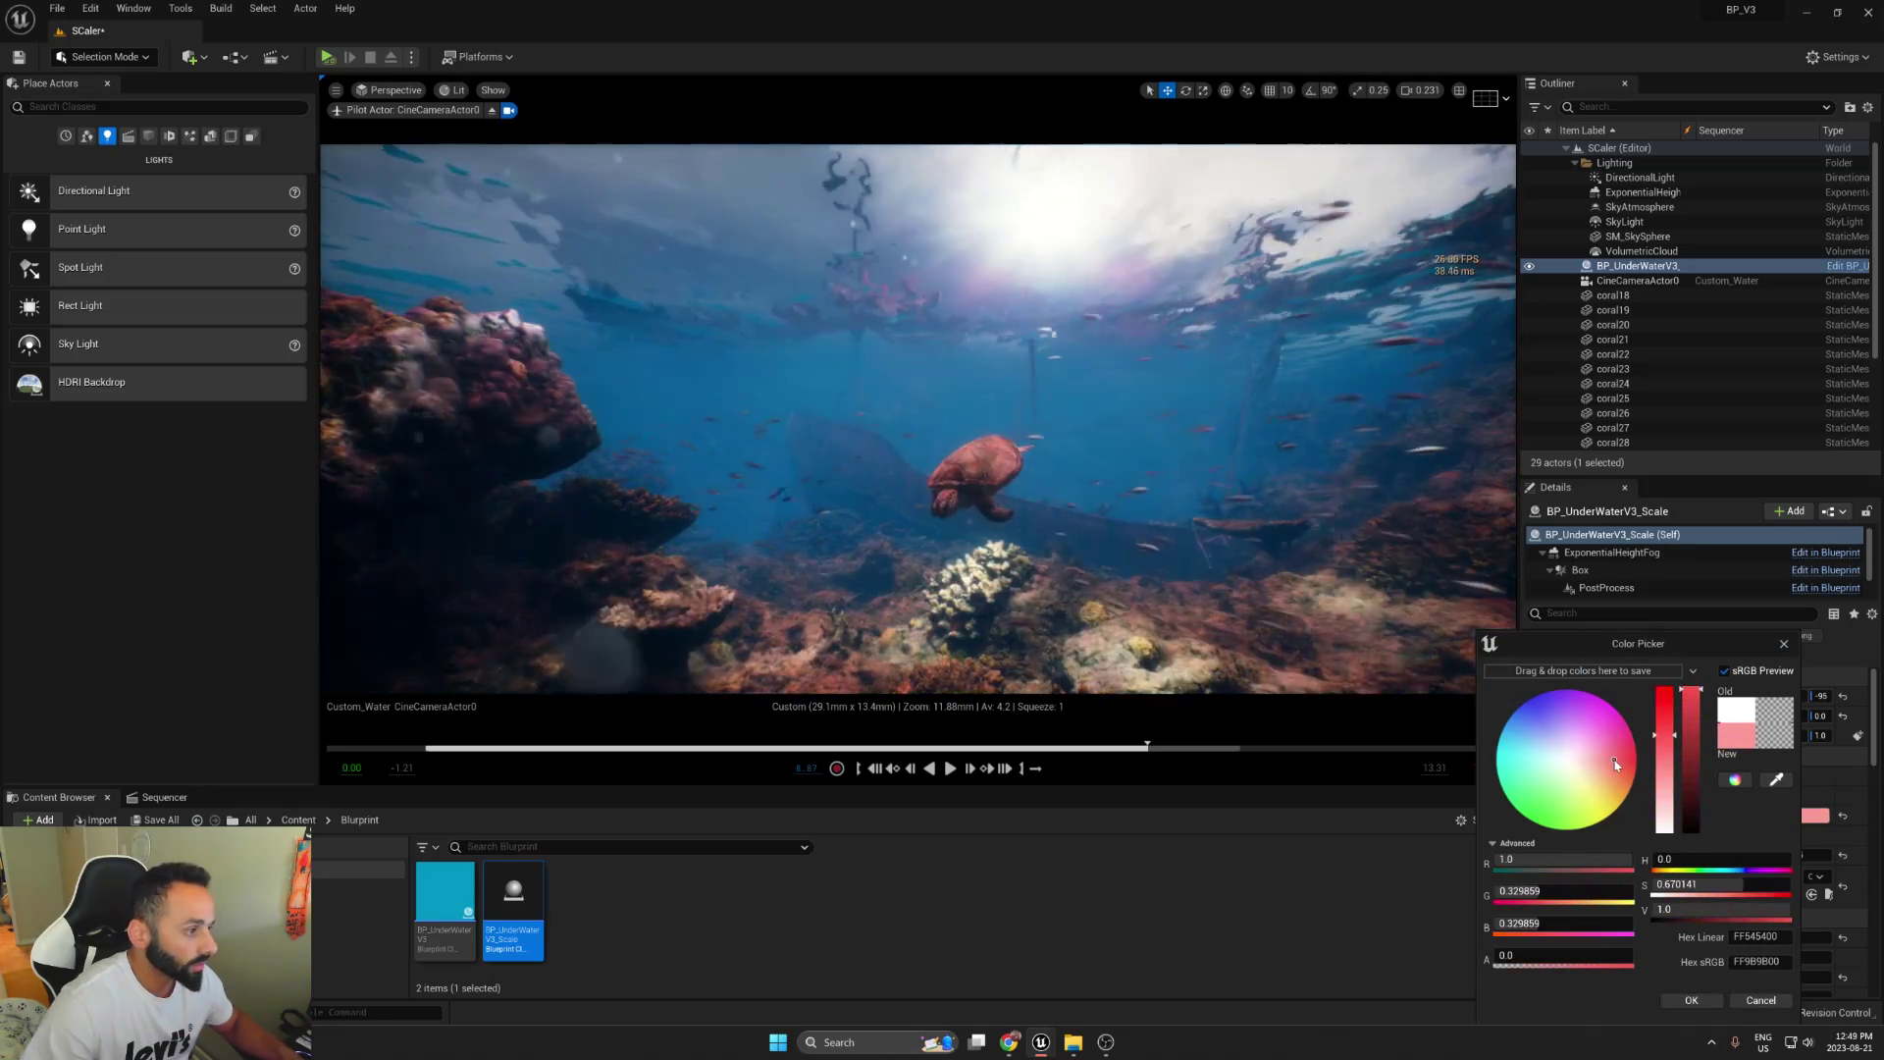
pyautogui.click(1525, 703)
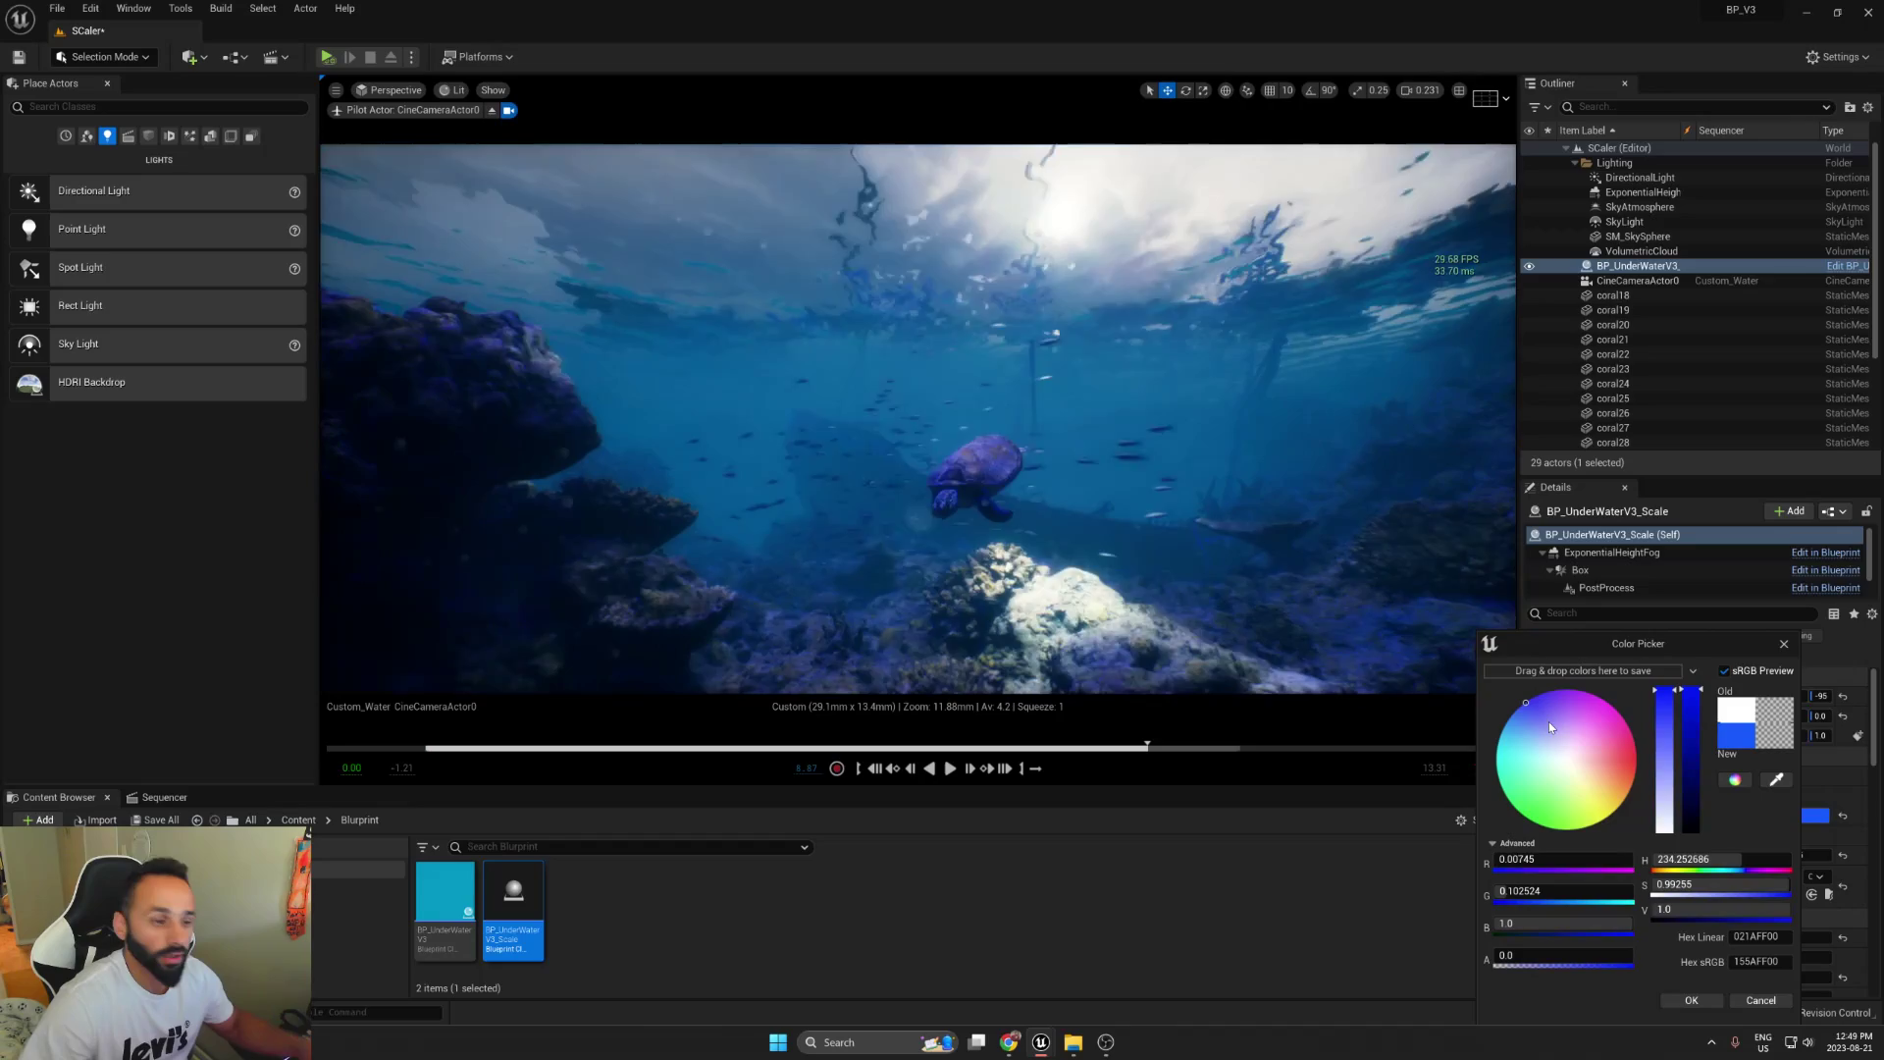
pyautogui.click(1761, 1000)
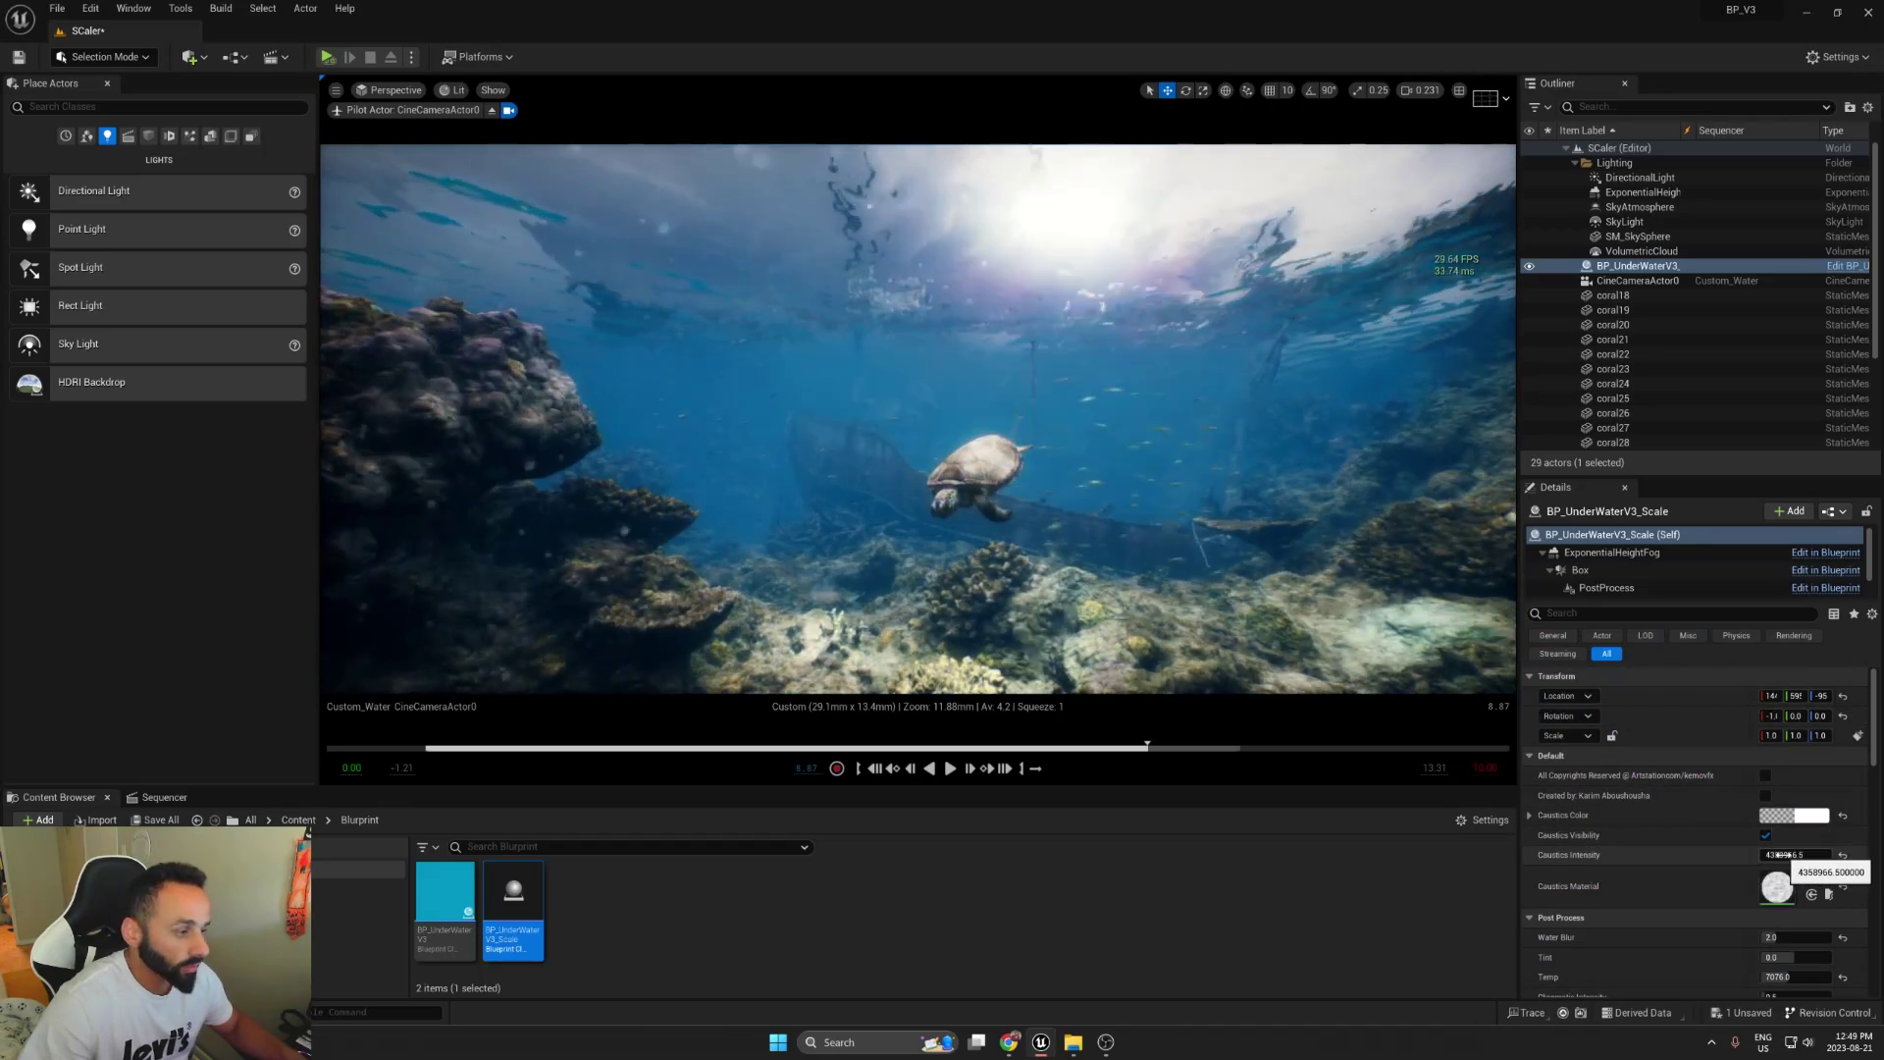
pyautogui.moveTo(1773, 855); pyautogui.dragTo(1869, 854)
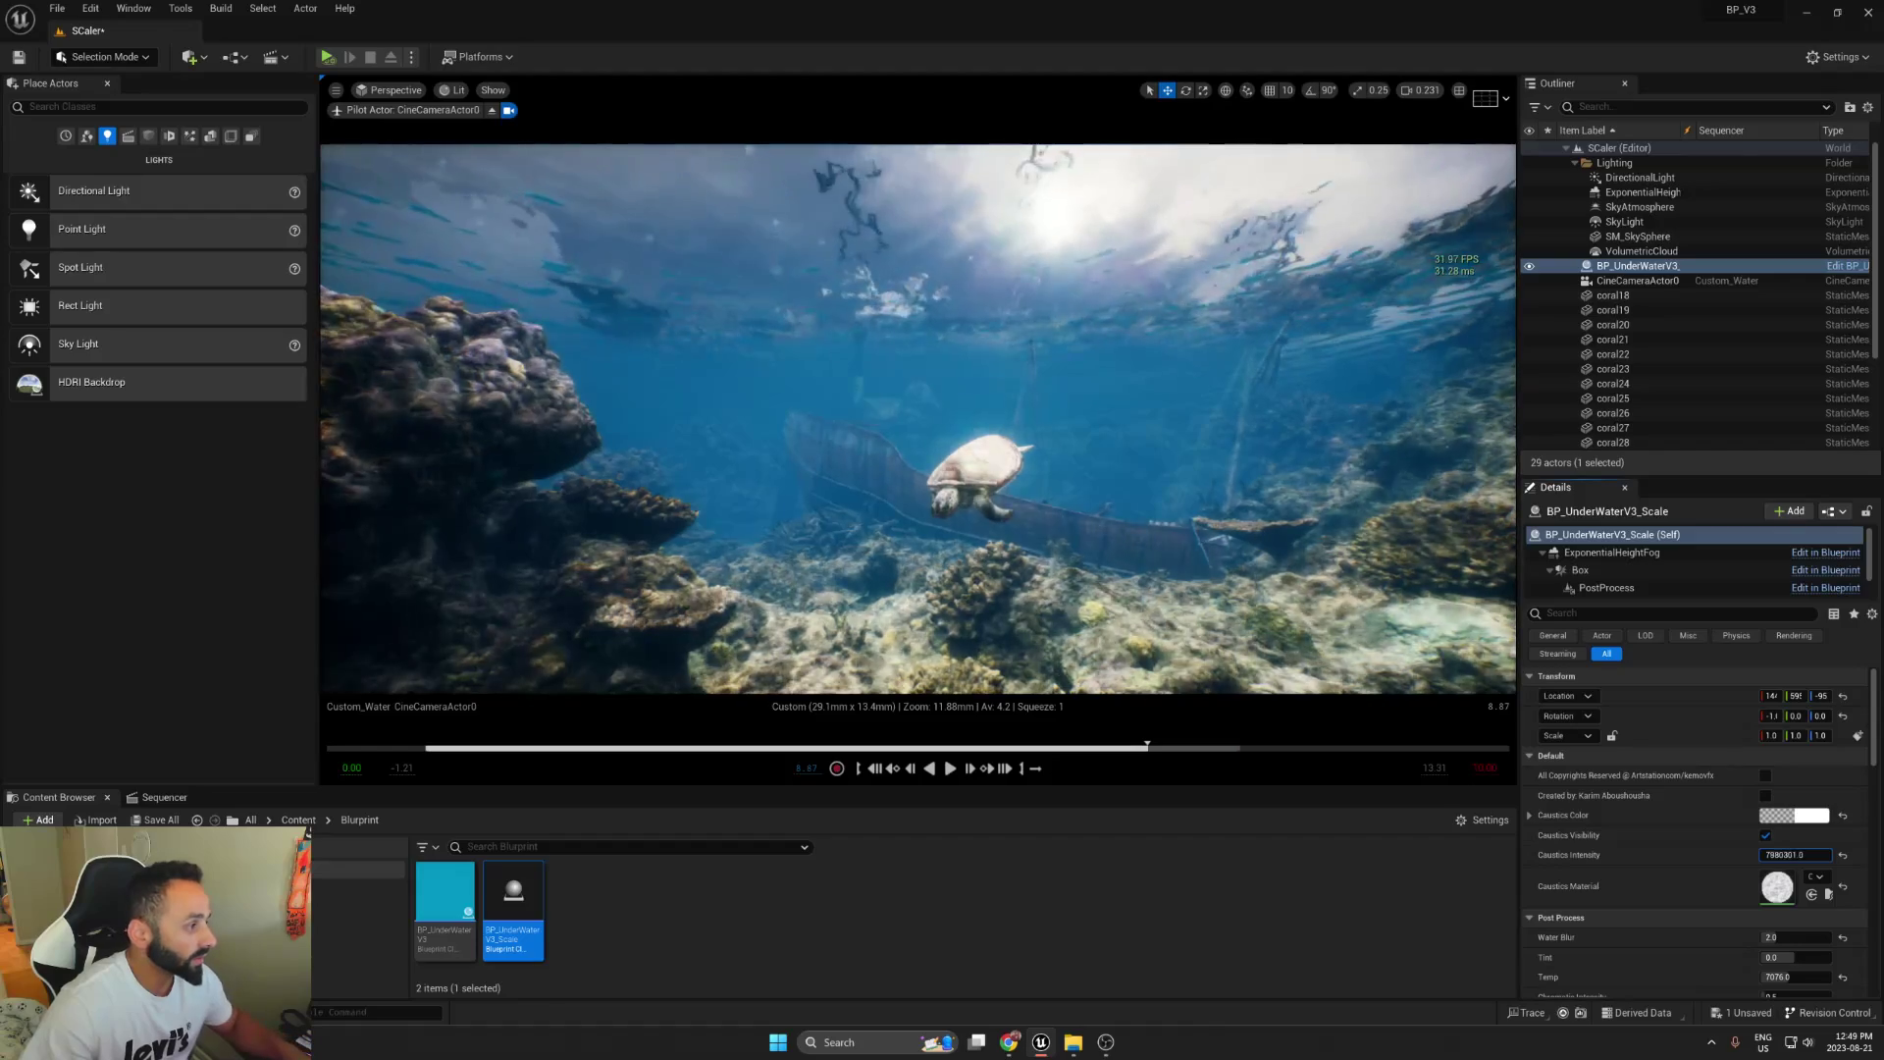
pyautogui.hotkey('ctrl', 'z')
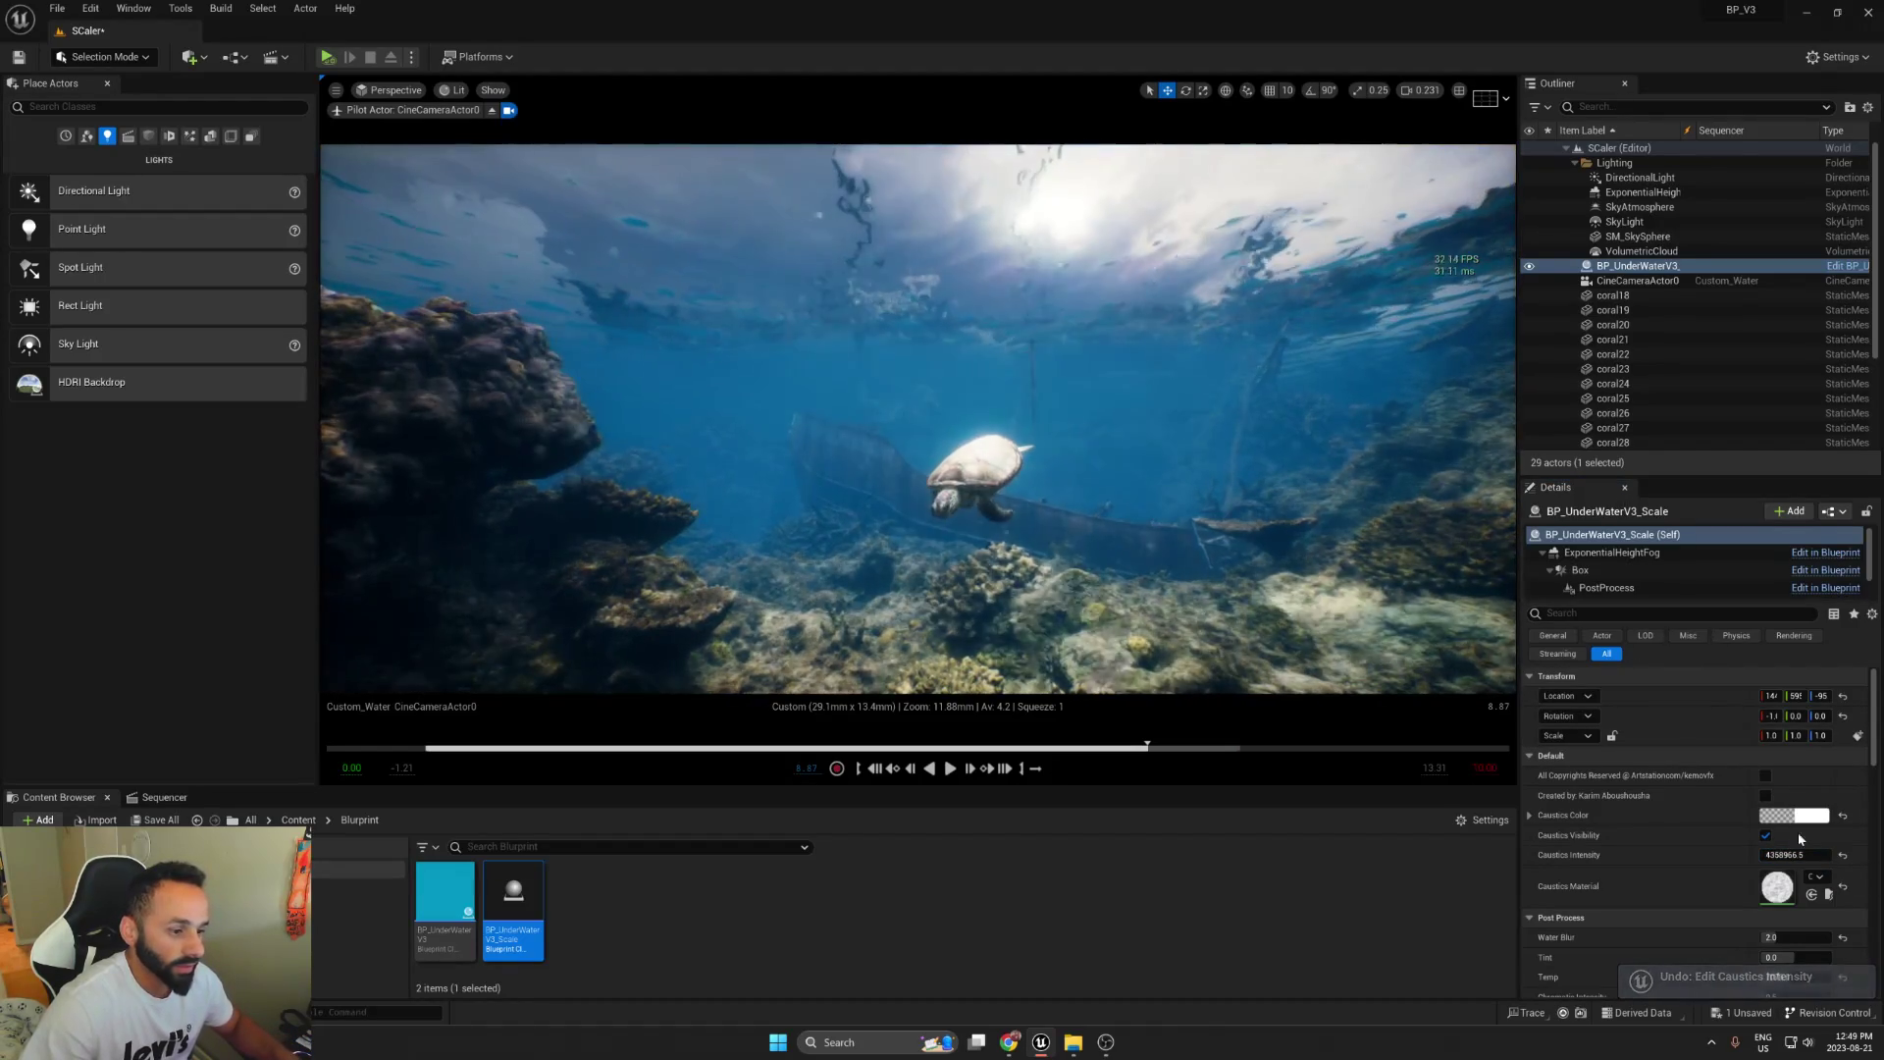
pyautogui.scroll(-2, 1766, 854)
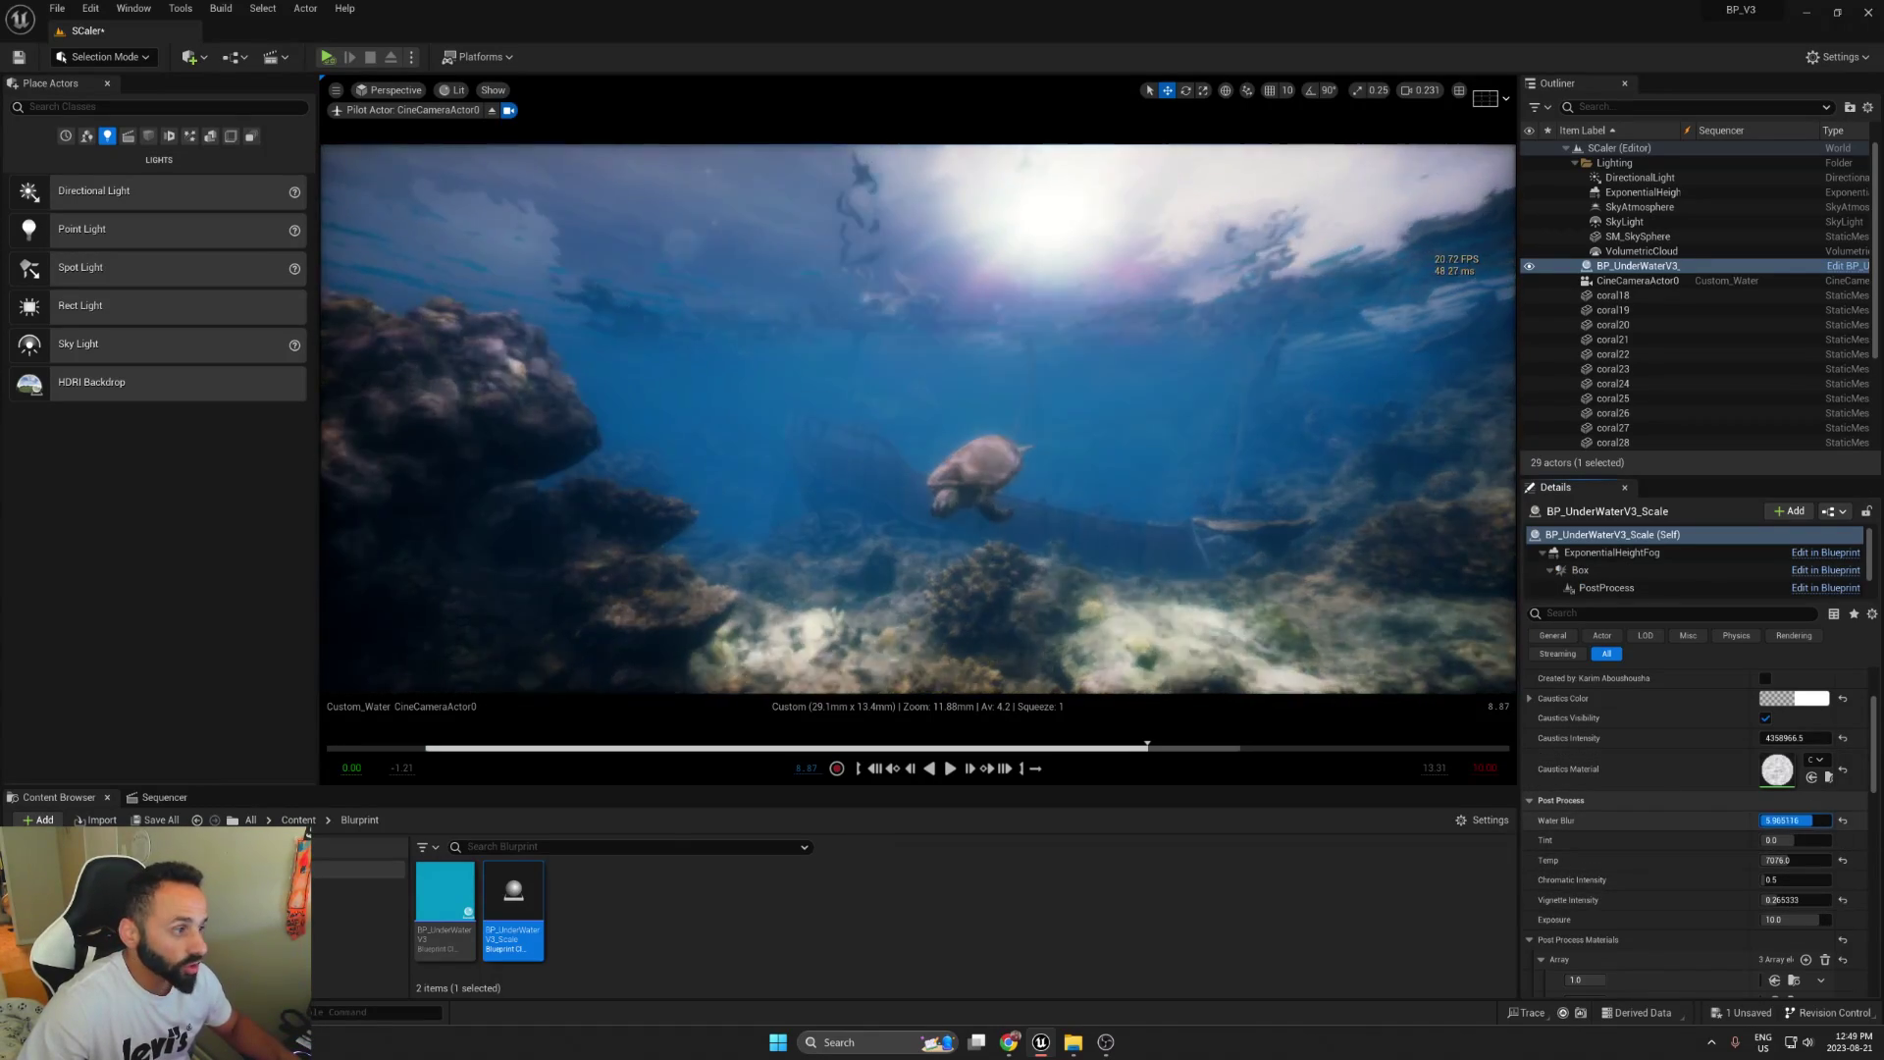
pyautogui.press('Return')
pyautogui.moveTo(1785, 839); pyautogui.dragTo(1791, 865)
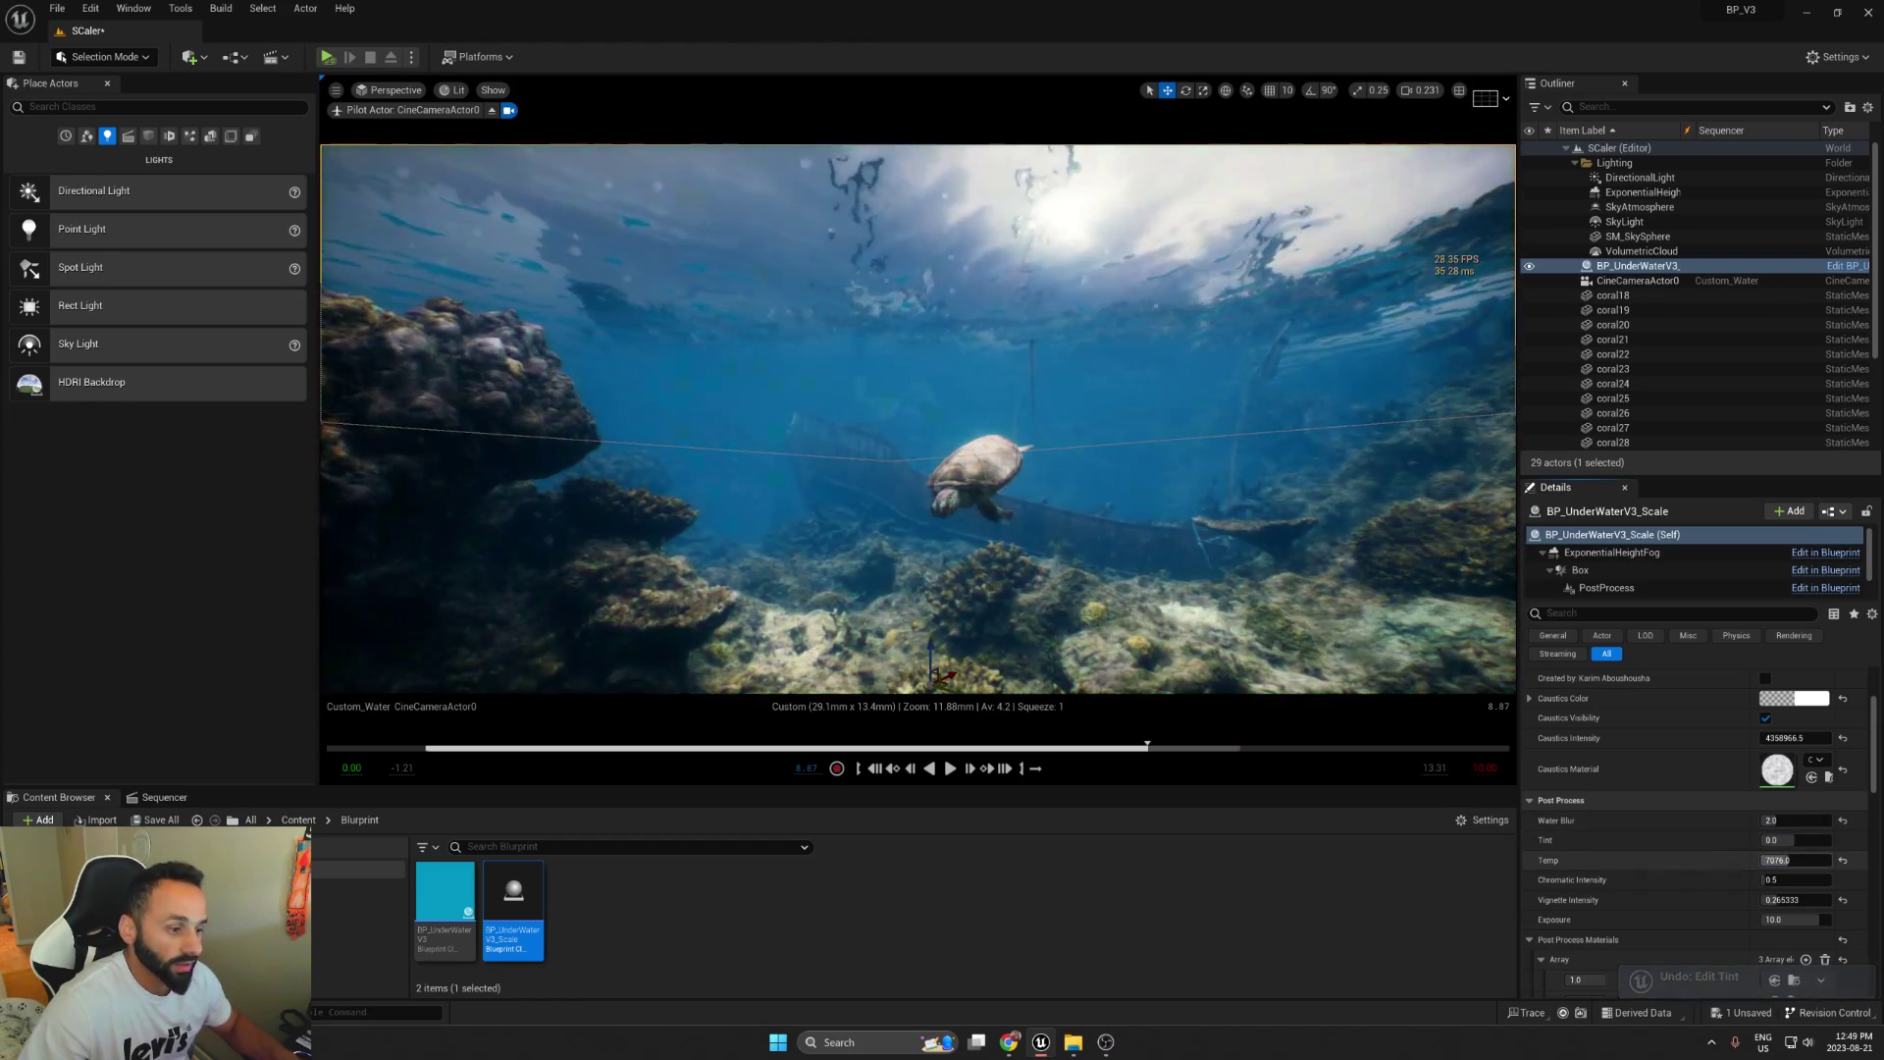
pyautogui.moveTo(1792, 865); pyautogui.dragTo(1788, 881)
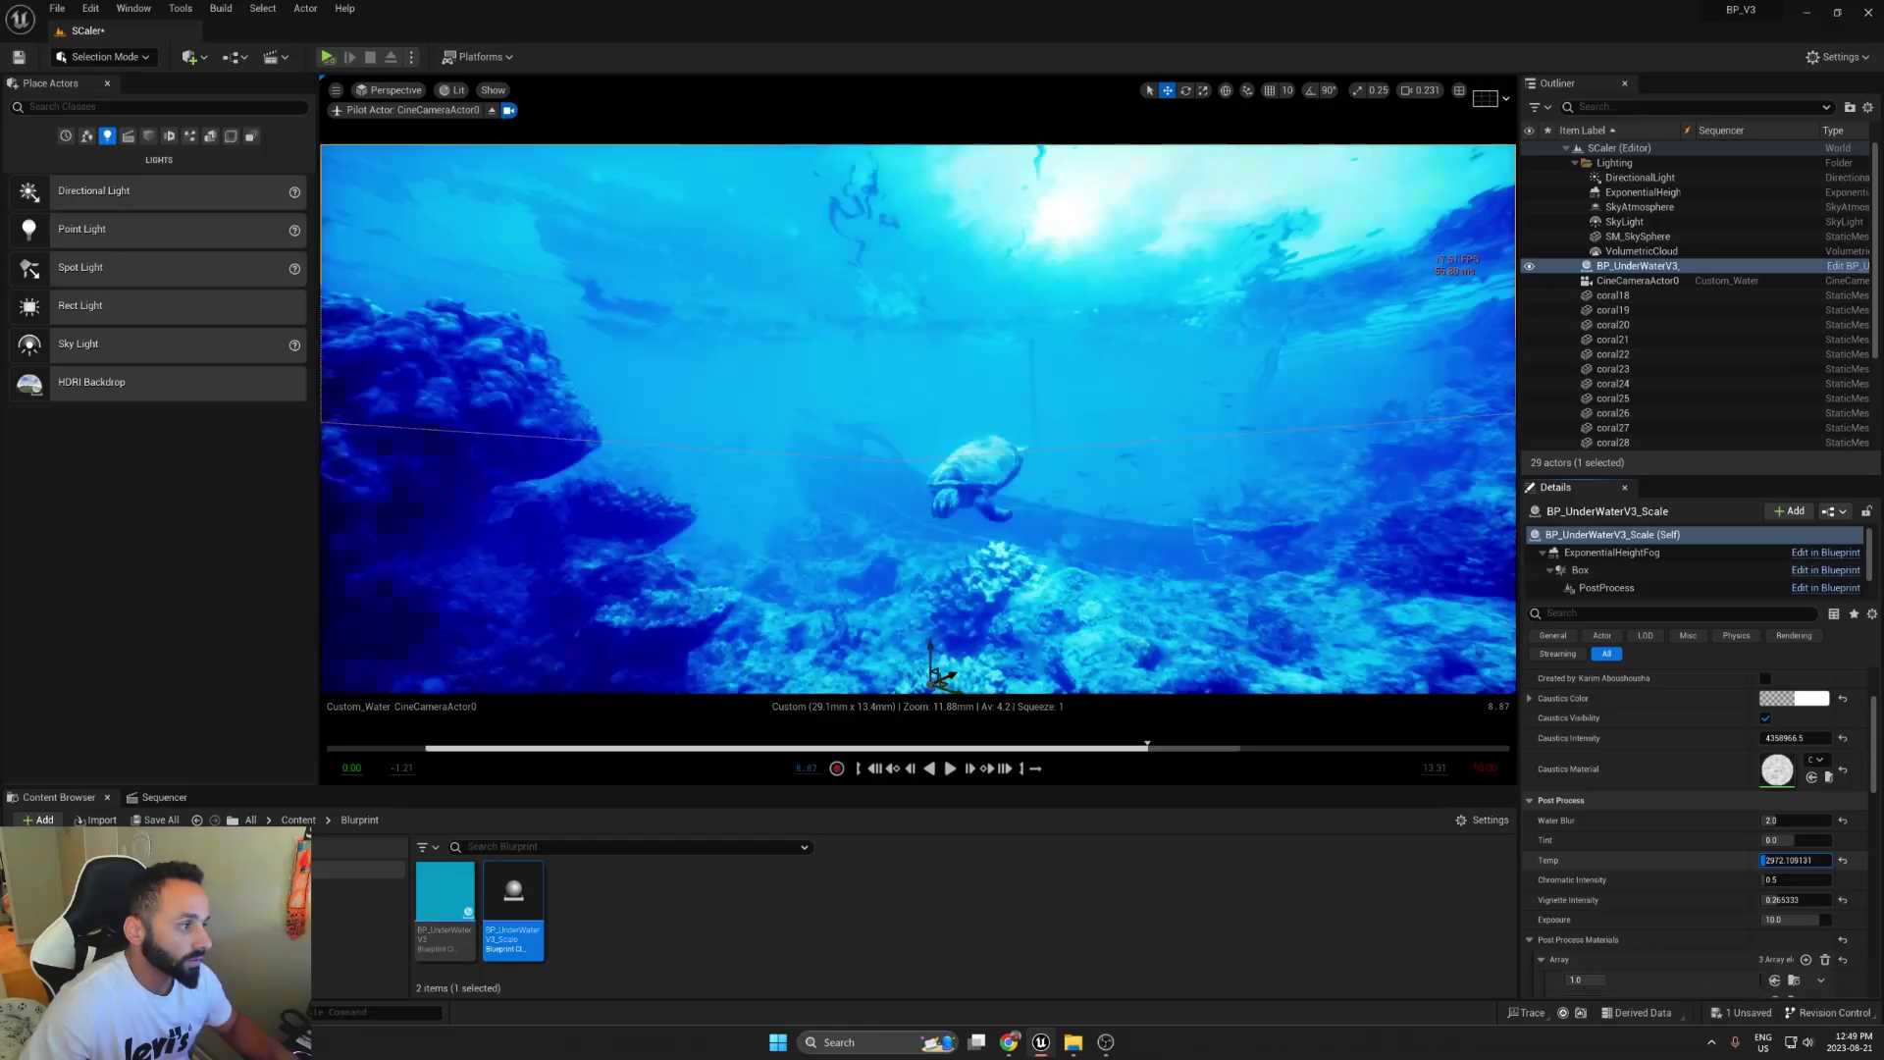
pyautogui.click(1789, 898)
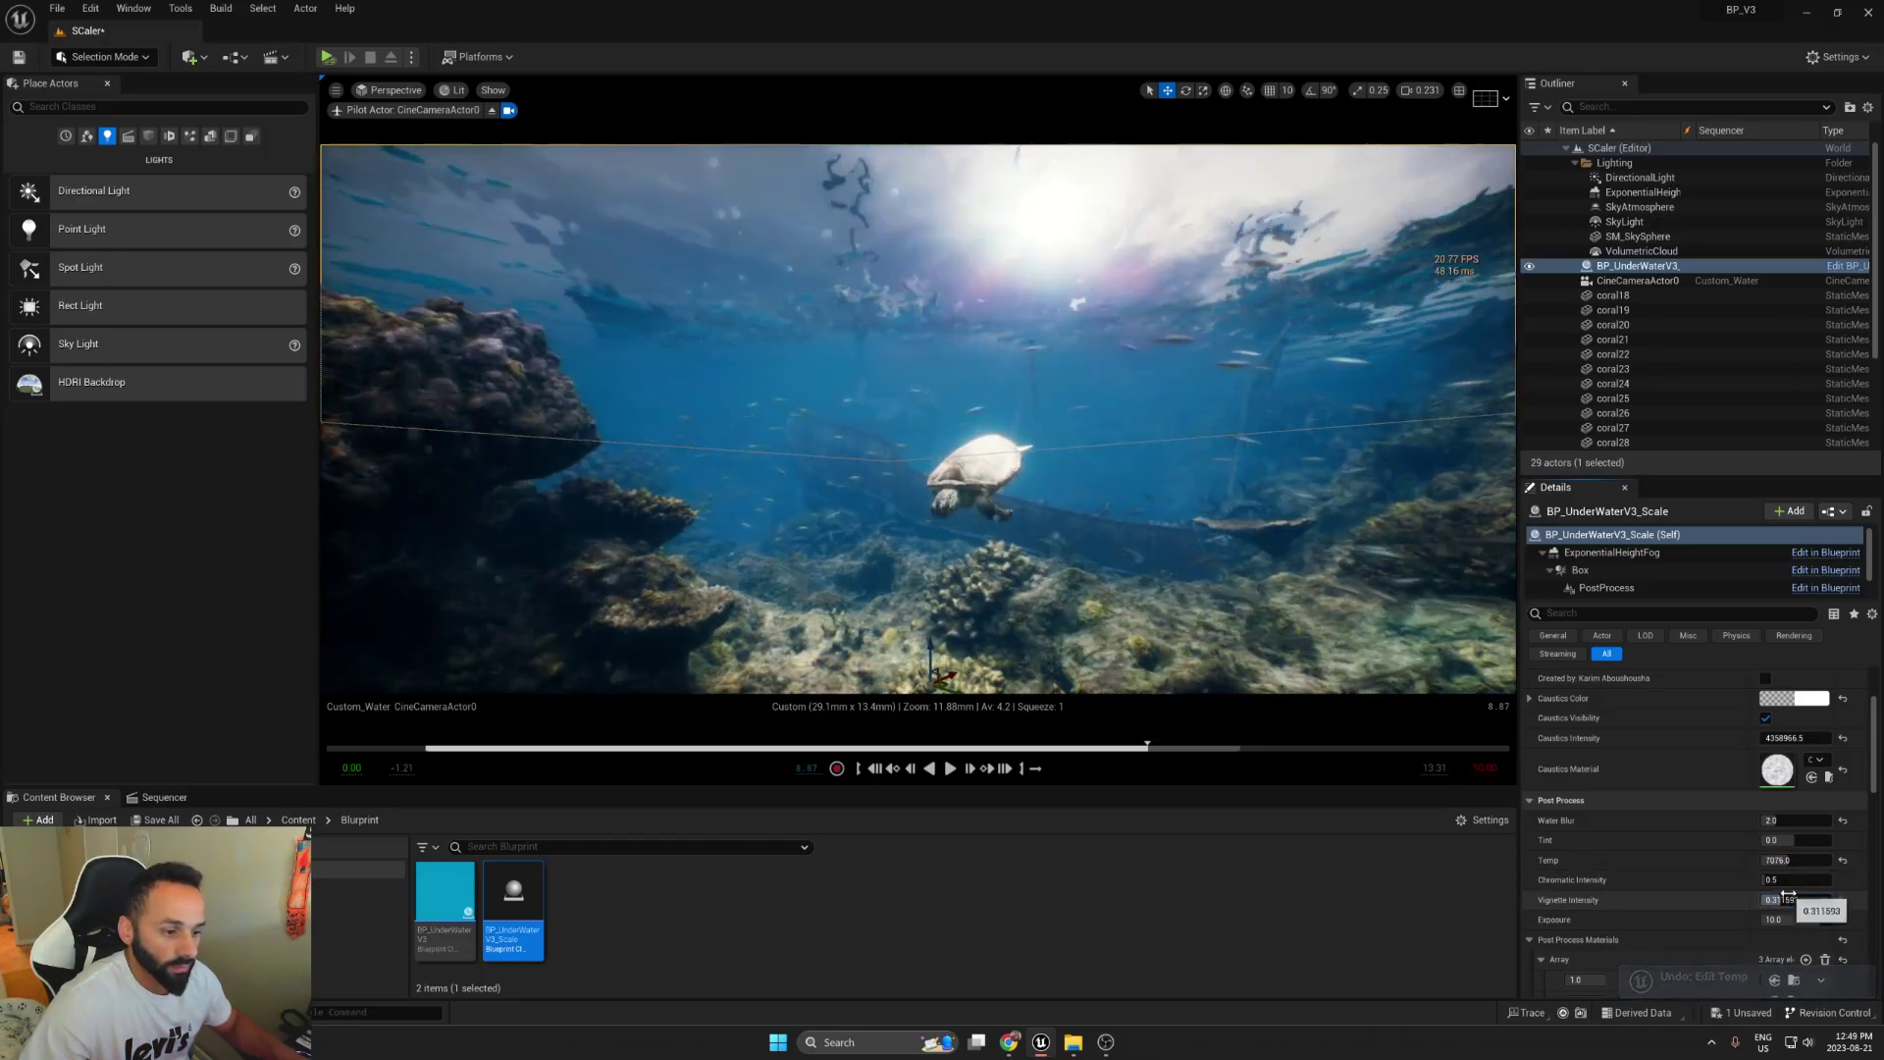
pyautogui.press('Return')
pyautogui.press('h')
pyautogui.moveTo(1800, 922); pyautogui.dragTo(1804, 922)
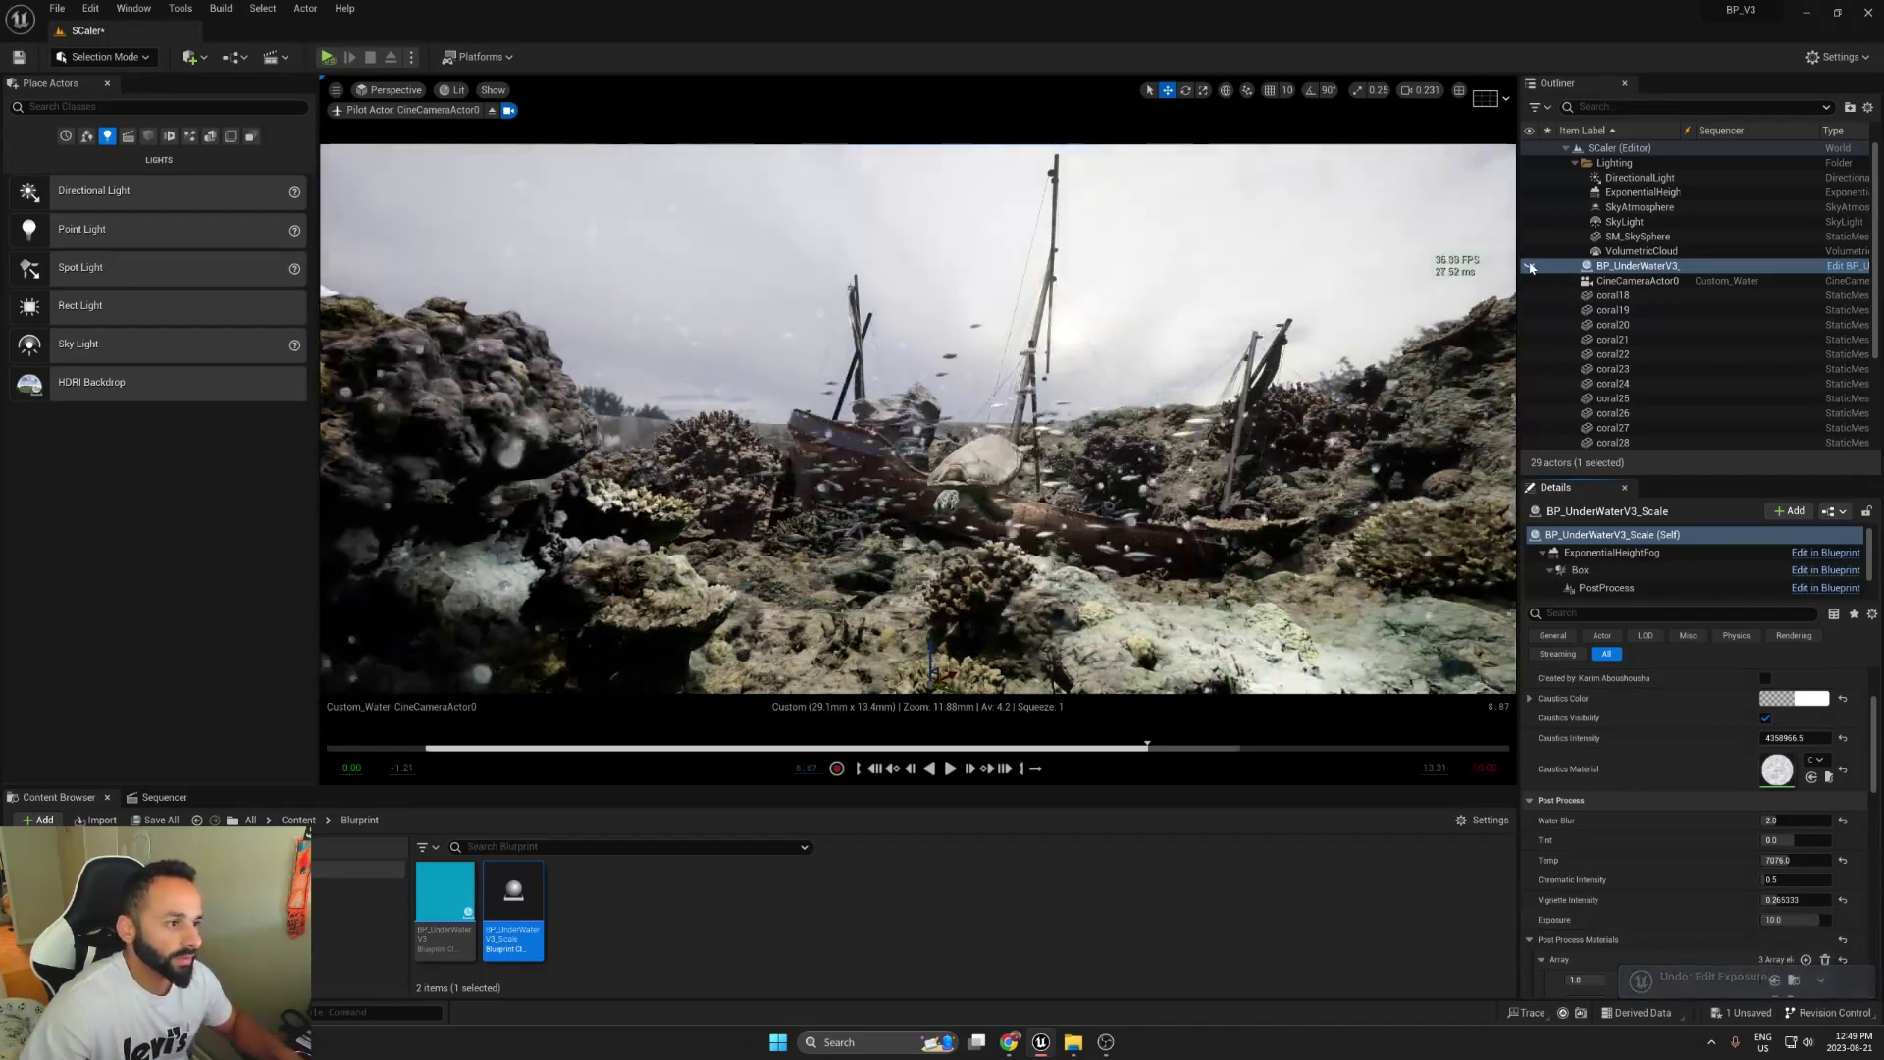
pyautogui.click(1529, 265)
pyautogui.click(1794, 920)
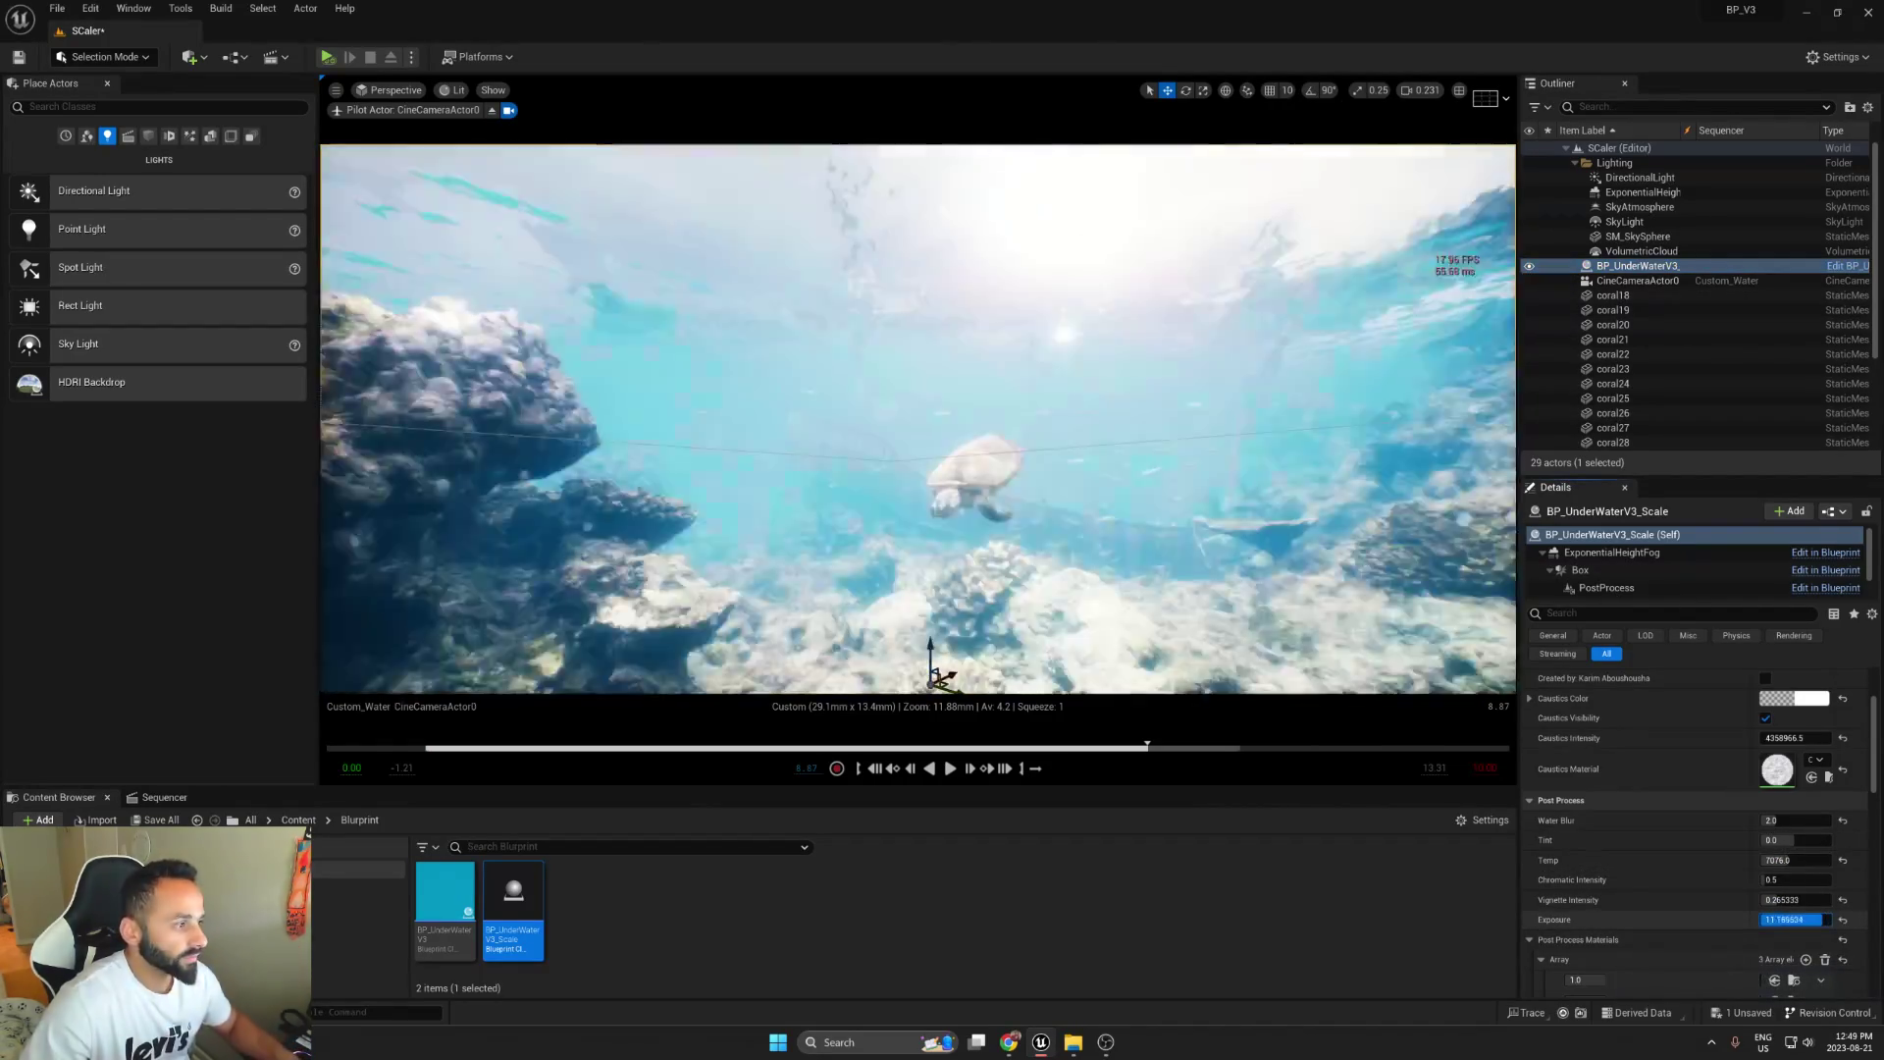
pyautogui.write('10')
pyautogui.press('Return')
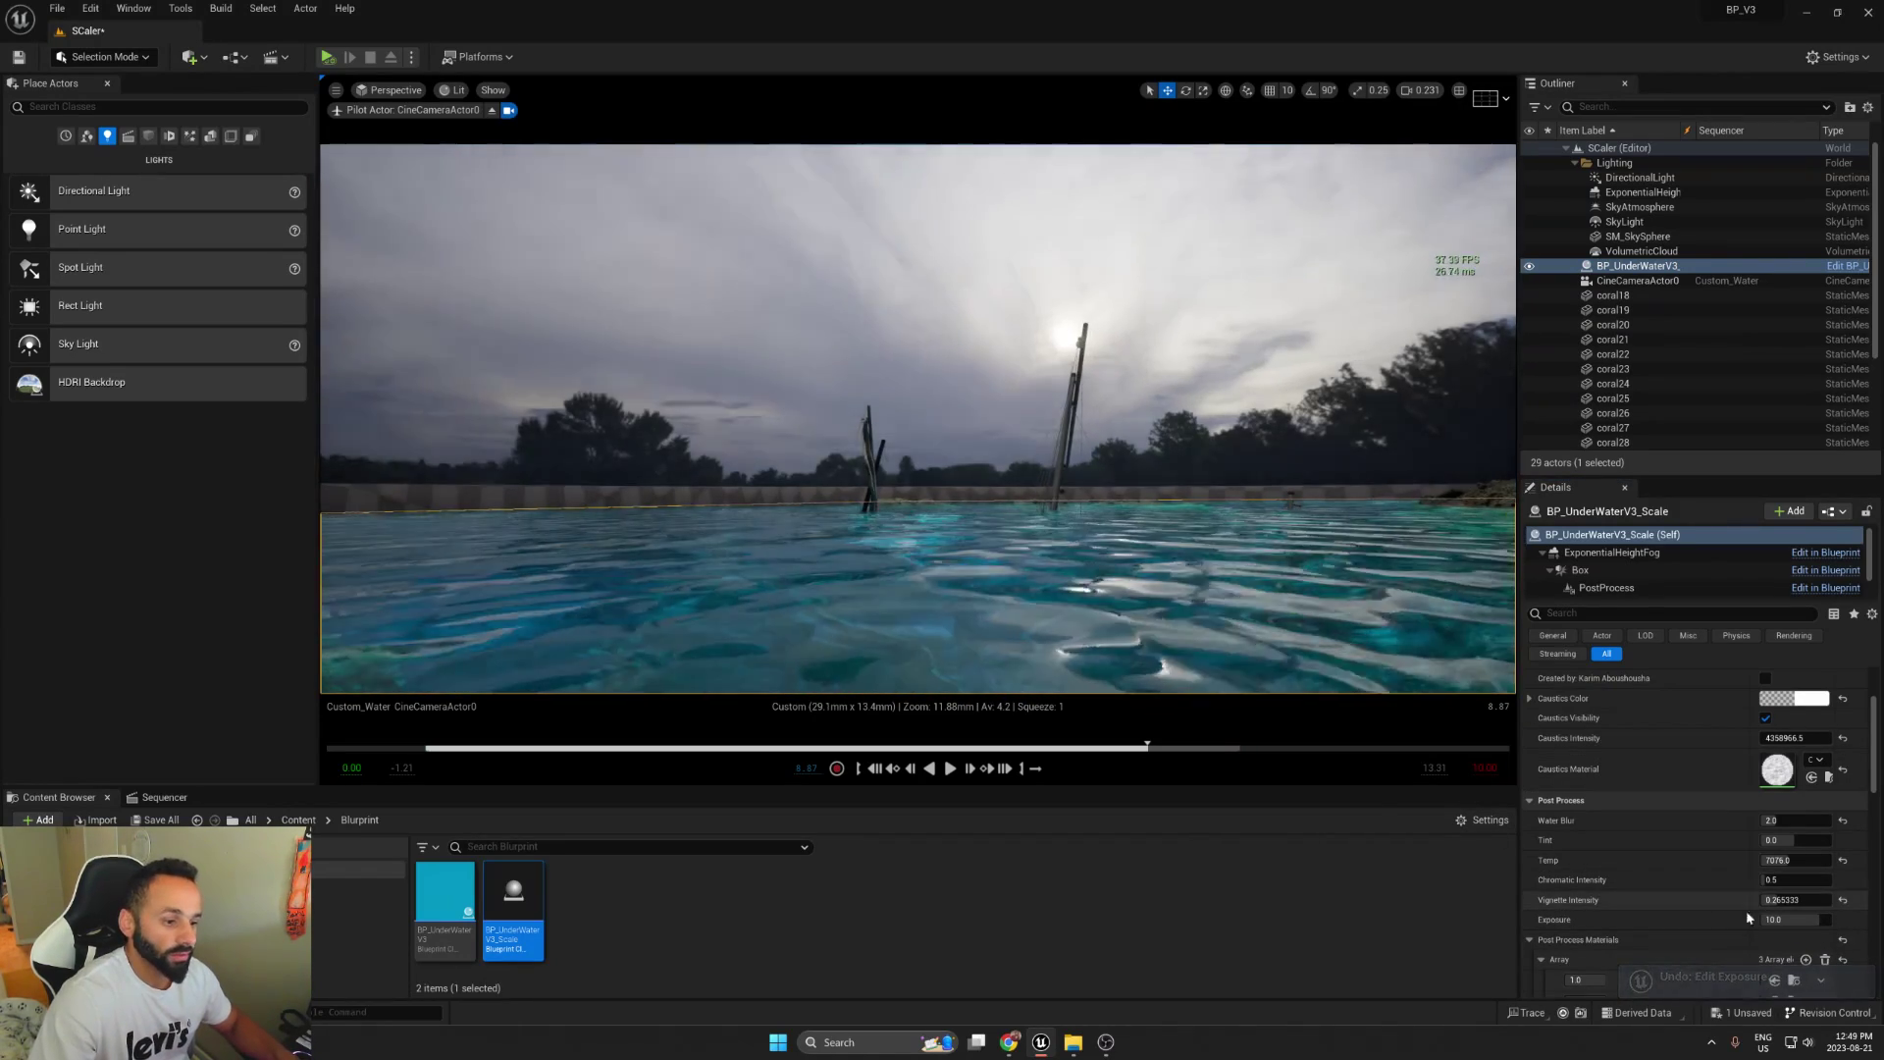
pyautogui.hotkey('ctrl', 'z')
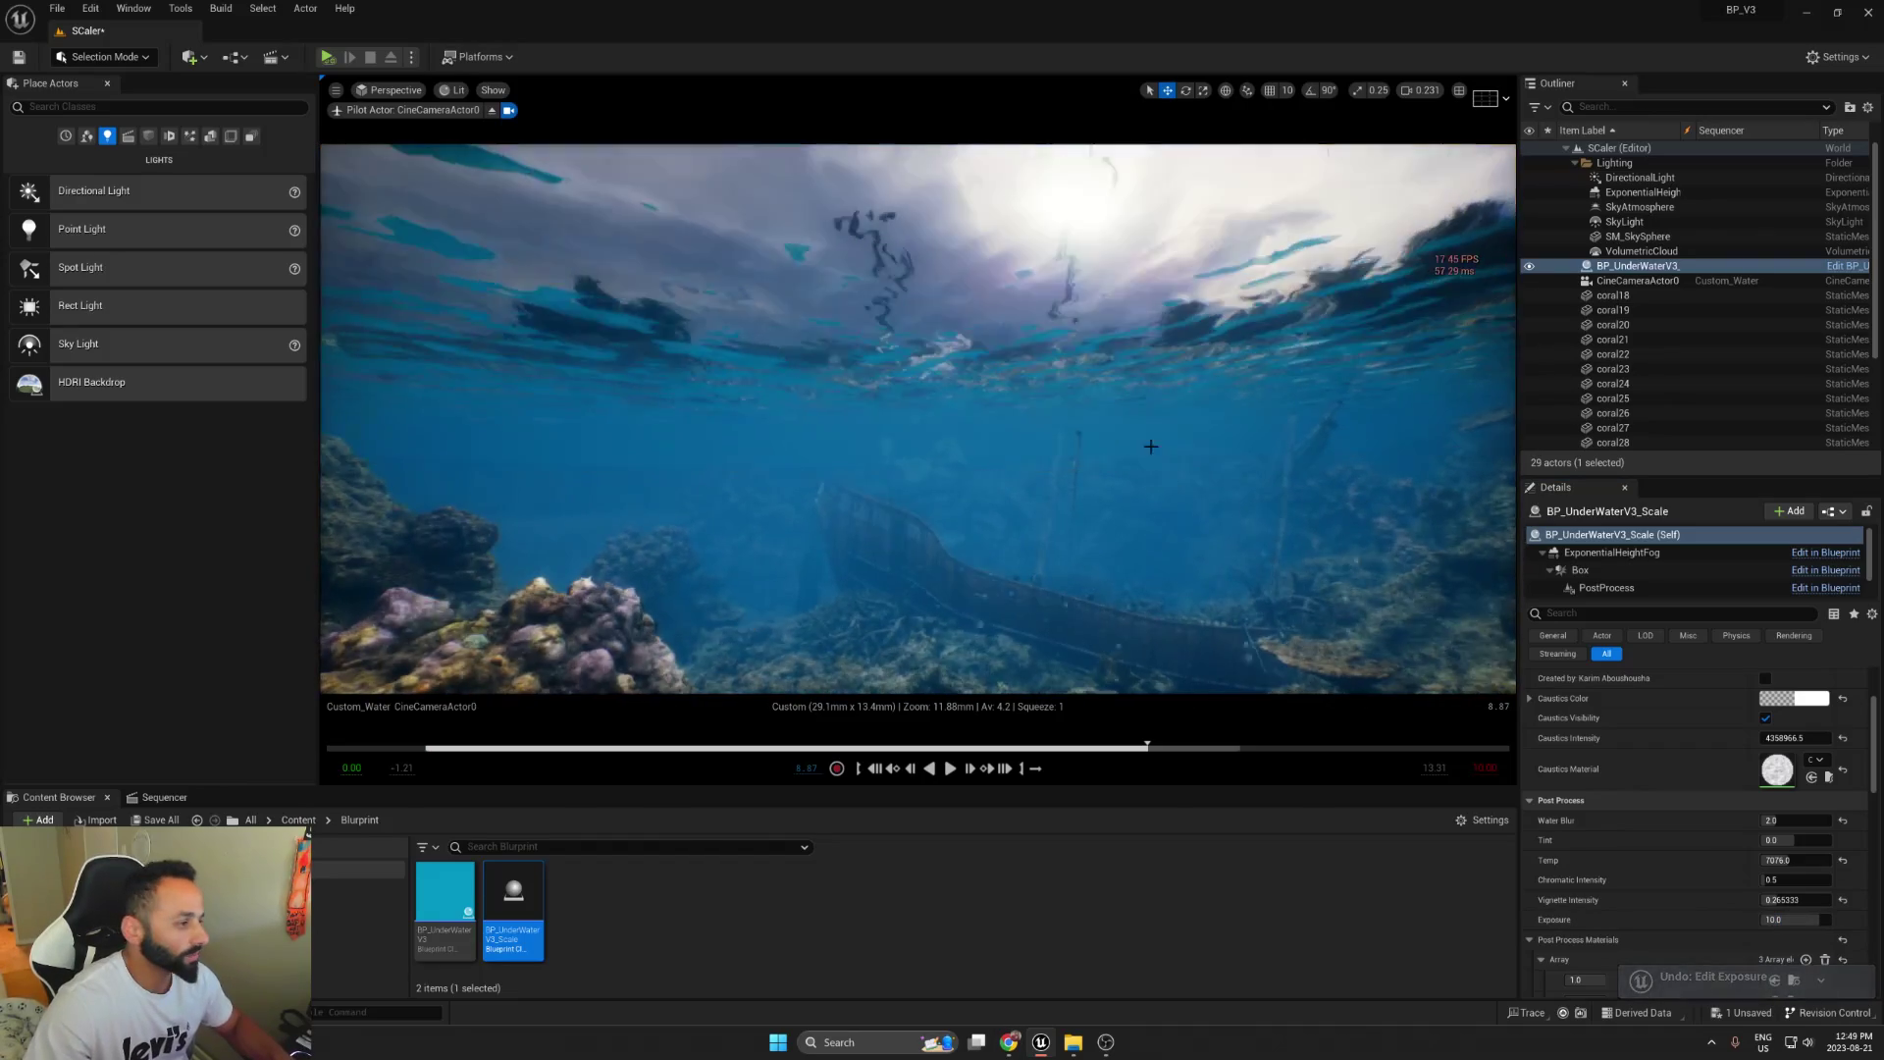
pyautogui.moveTo(659, 754); pyautogui.dragTo(1079, 747)
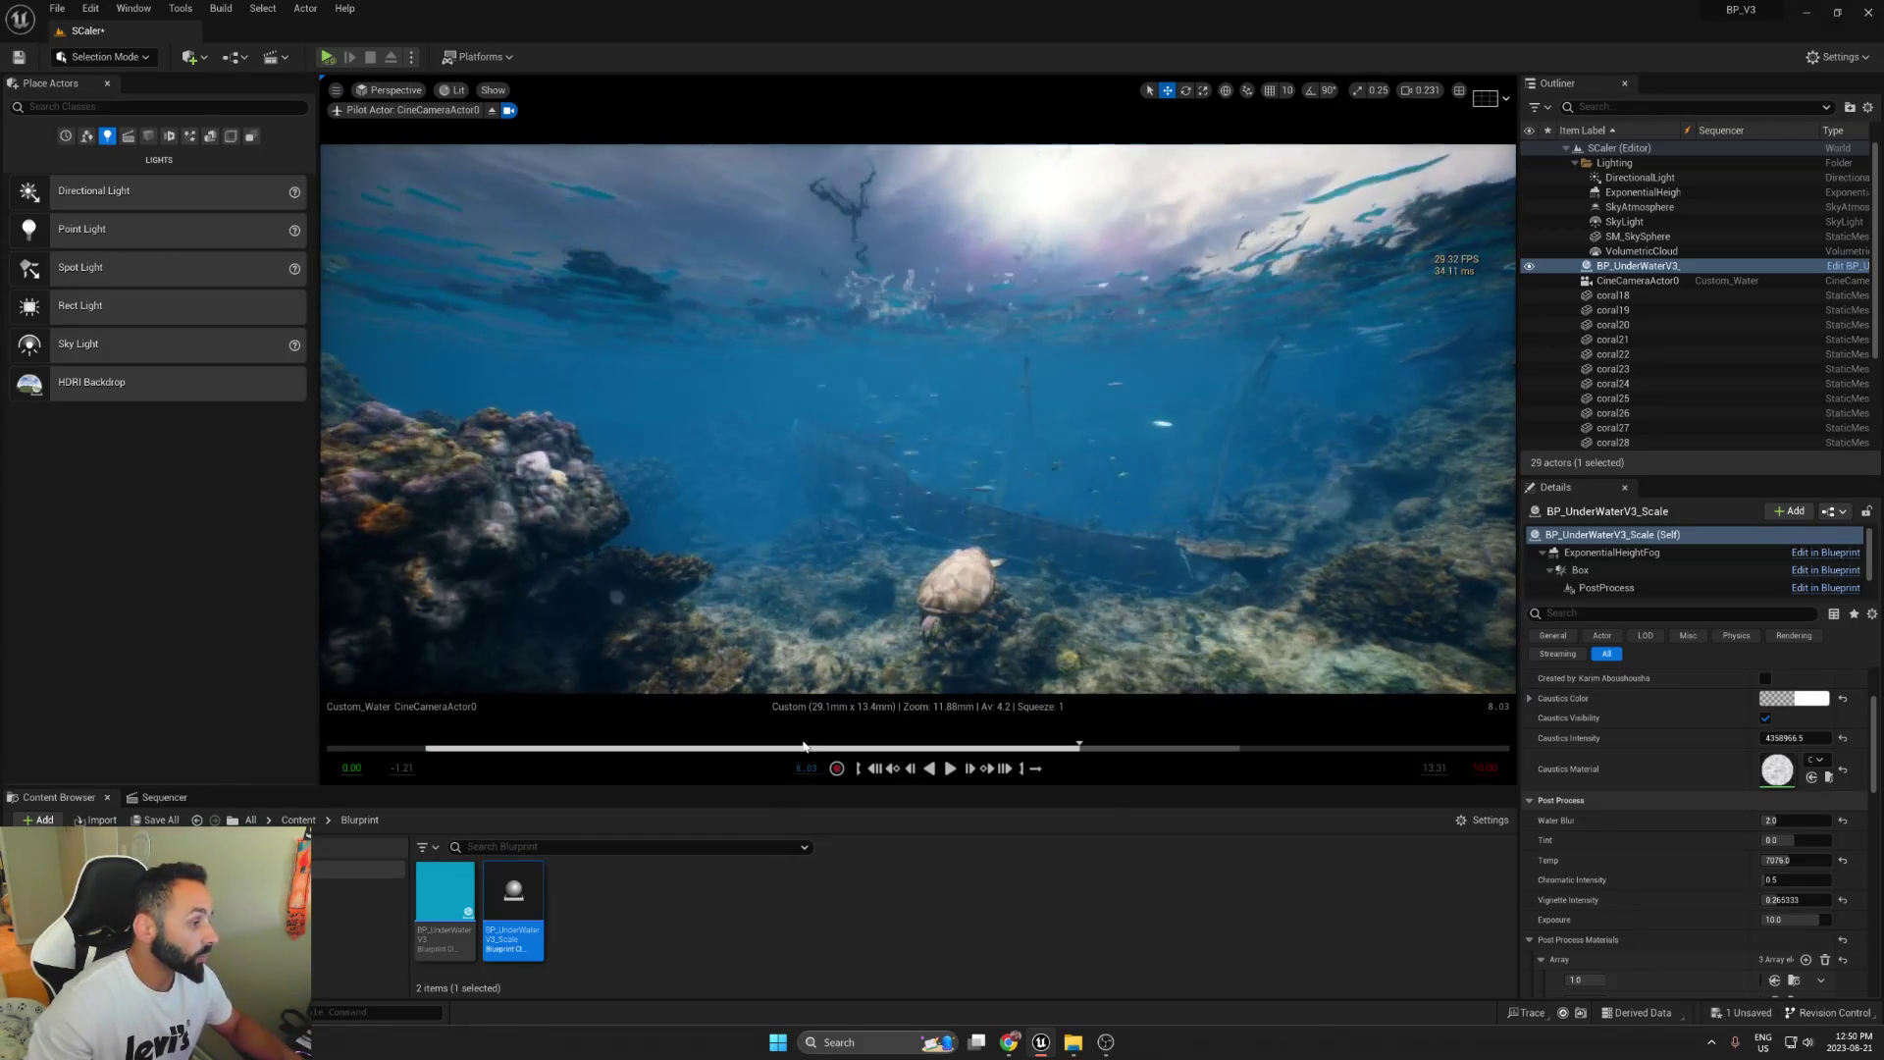
pyautogui.moveTo(804, 746); pyautogui.dragTo(1183, 744)
pyautogui.scroll(-5, 1693, 795)
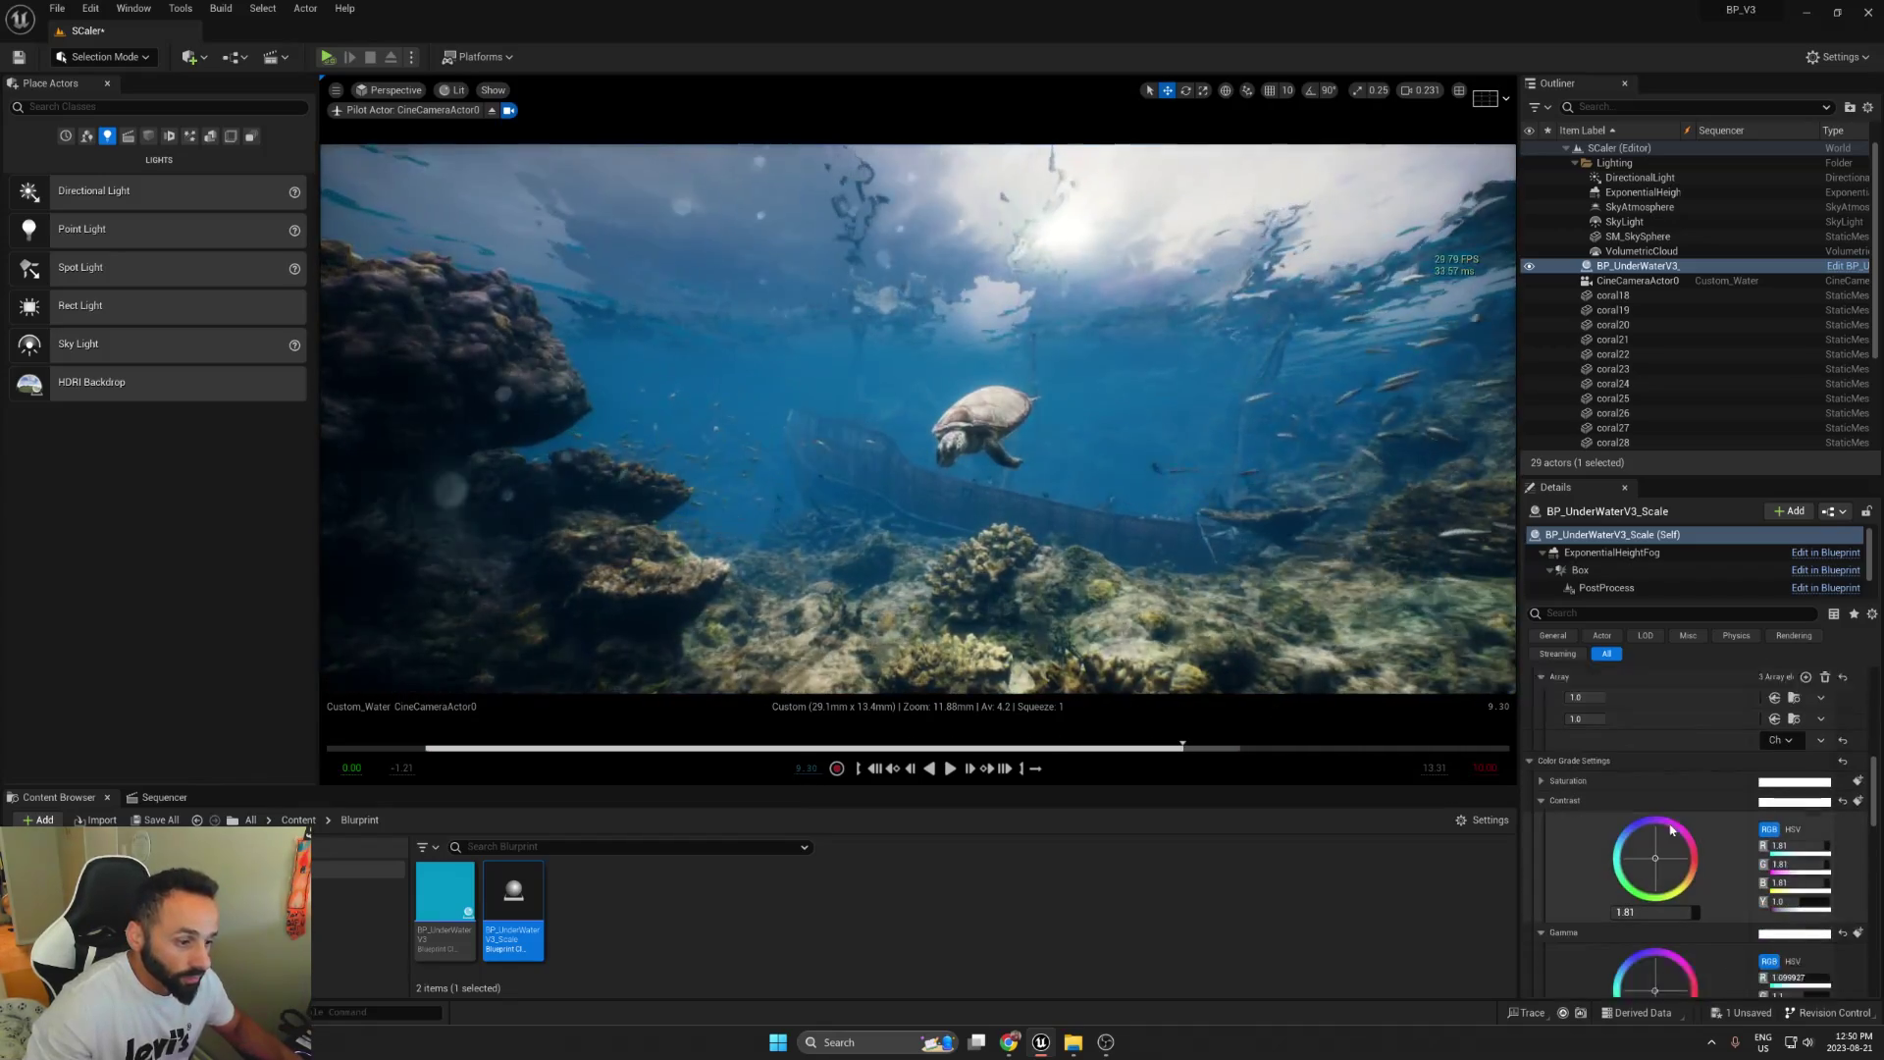
pyautogui.scroll(1, 1671, 832)
pyautogui.scroll(-2, 1589, 740)
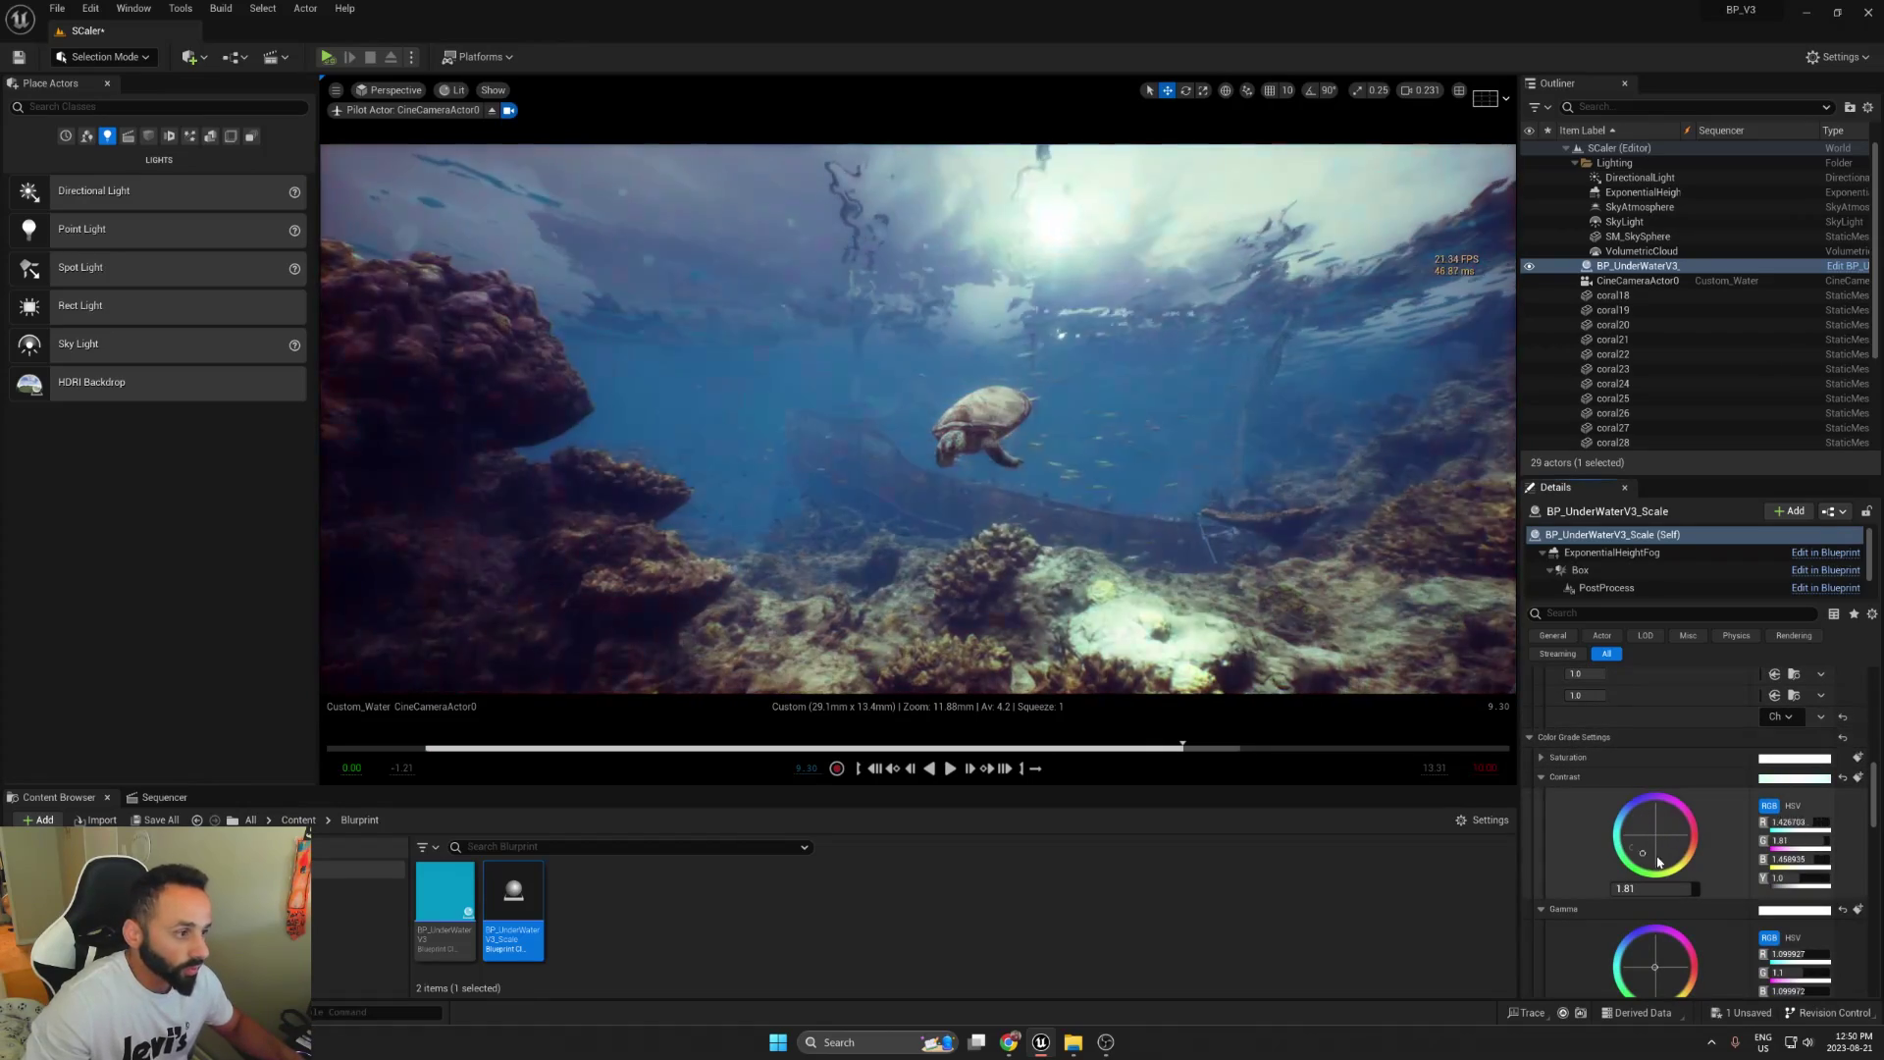
pyautogui.moveTo(1670, 832); pyautogui.dragTo(1633, 829)
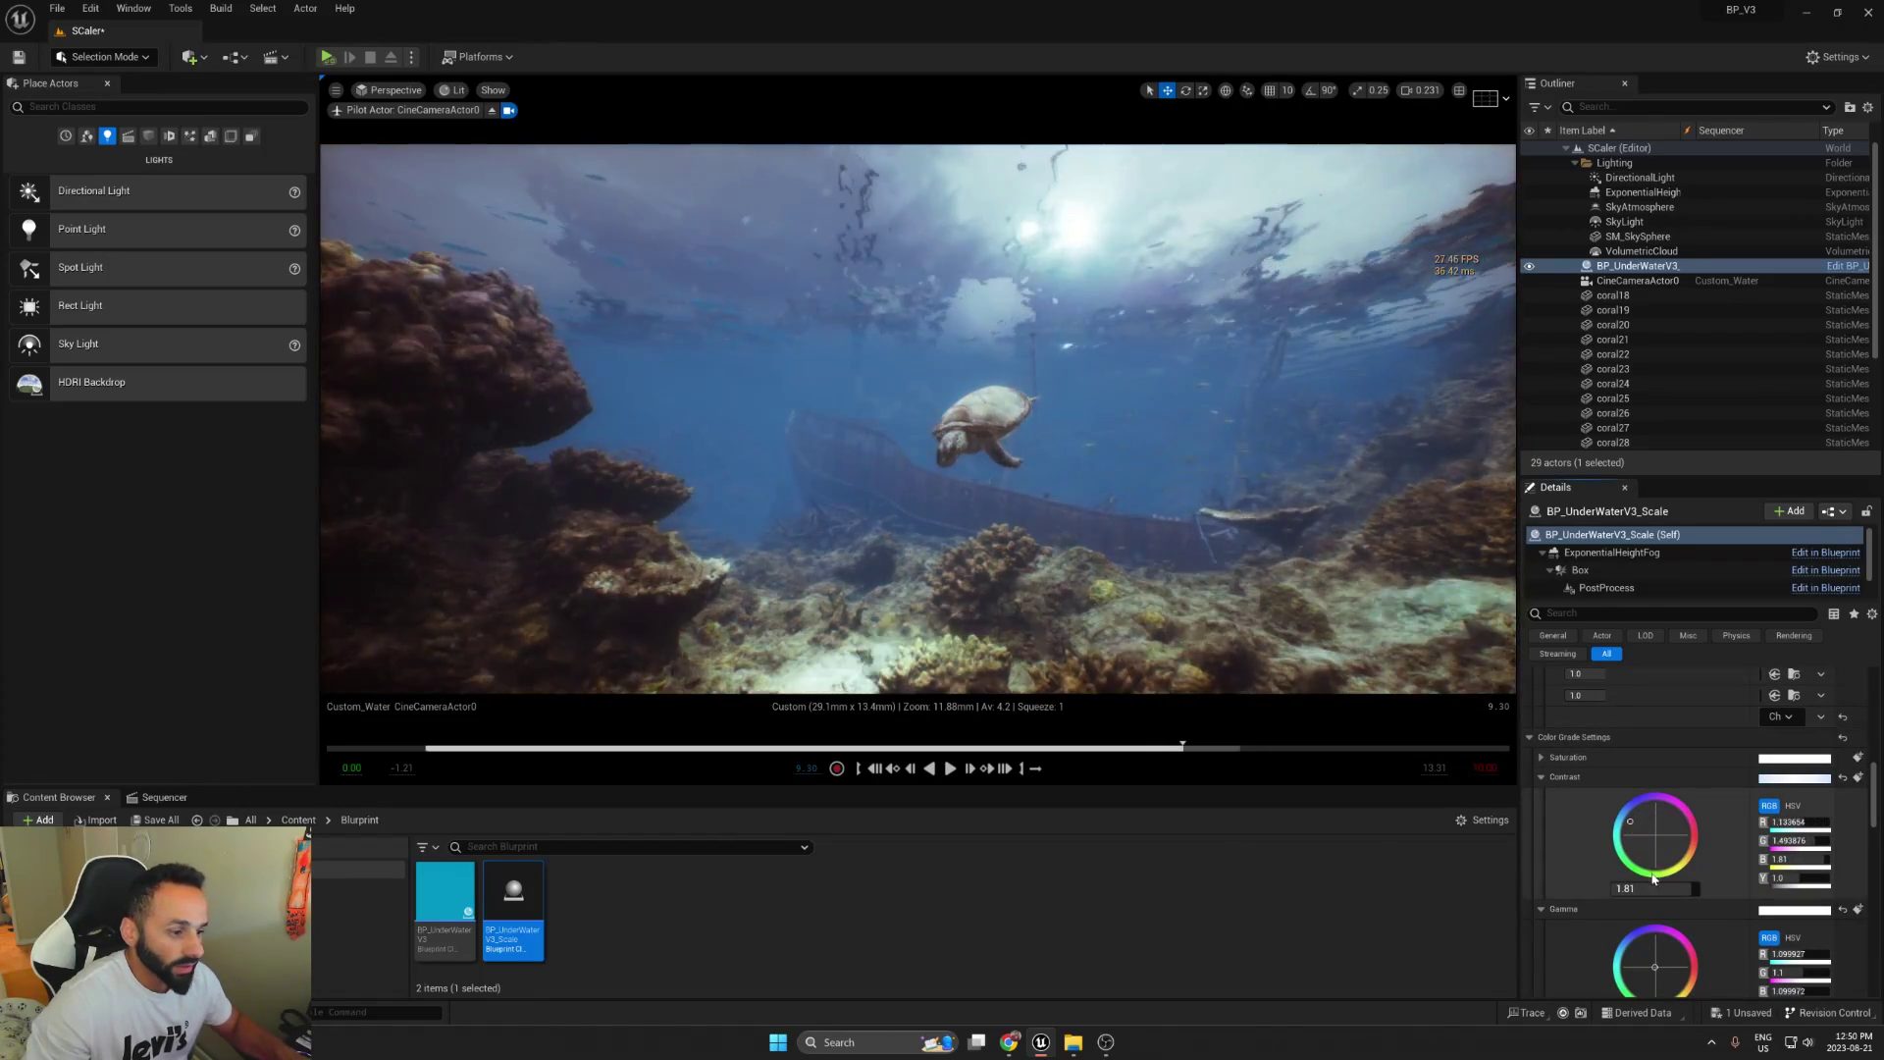
pyautogui.hotkey('ctrl', 'z')
pyautogui.scroll(-2, 1656, 891)
pyautogui.moveTo(1648, 888); pyautogui.dragTo(1654, 922)
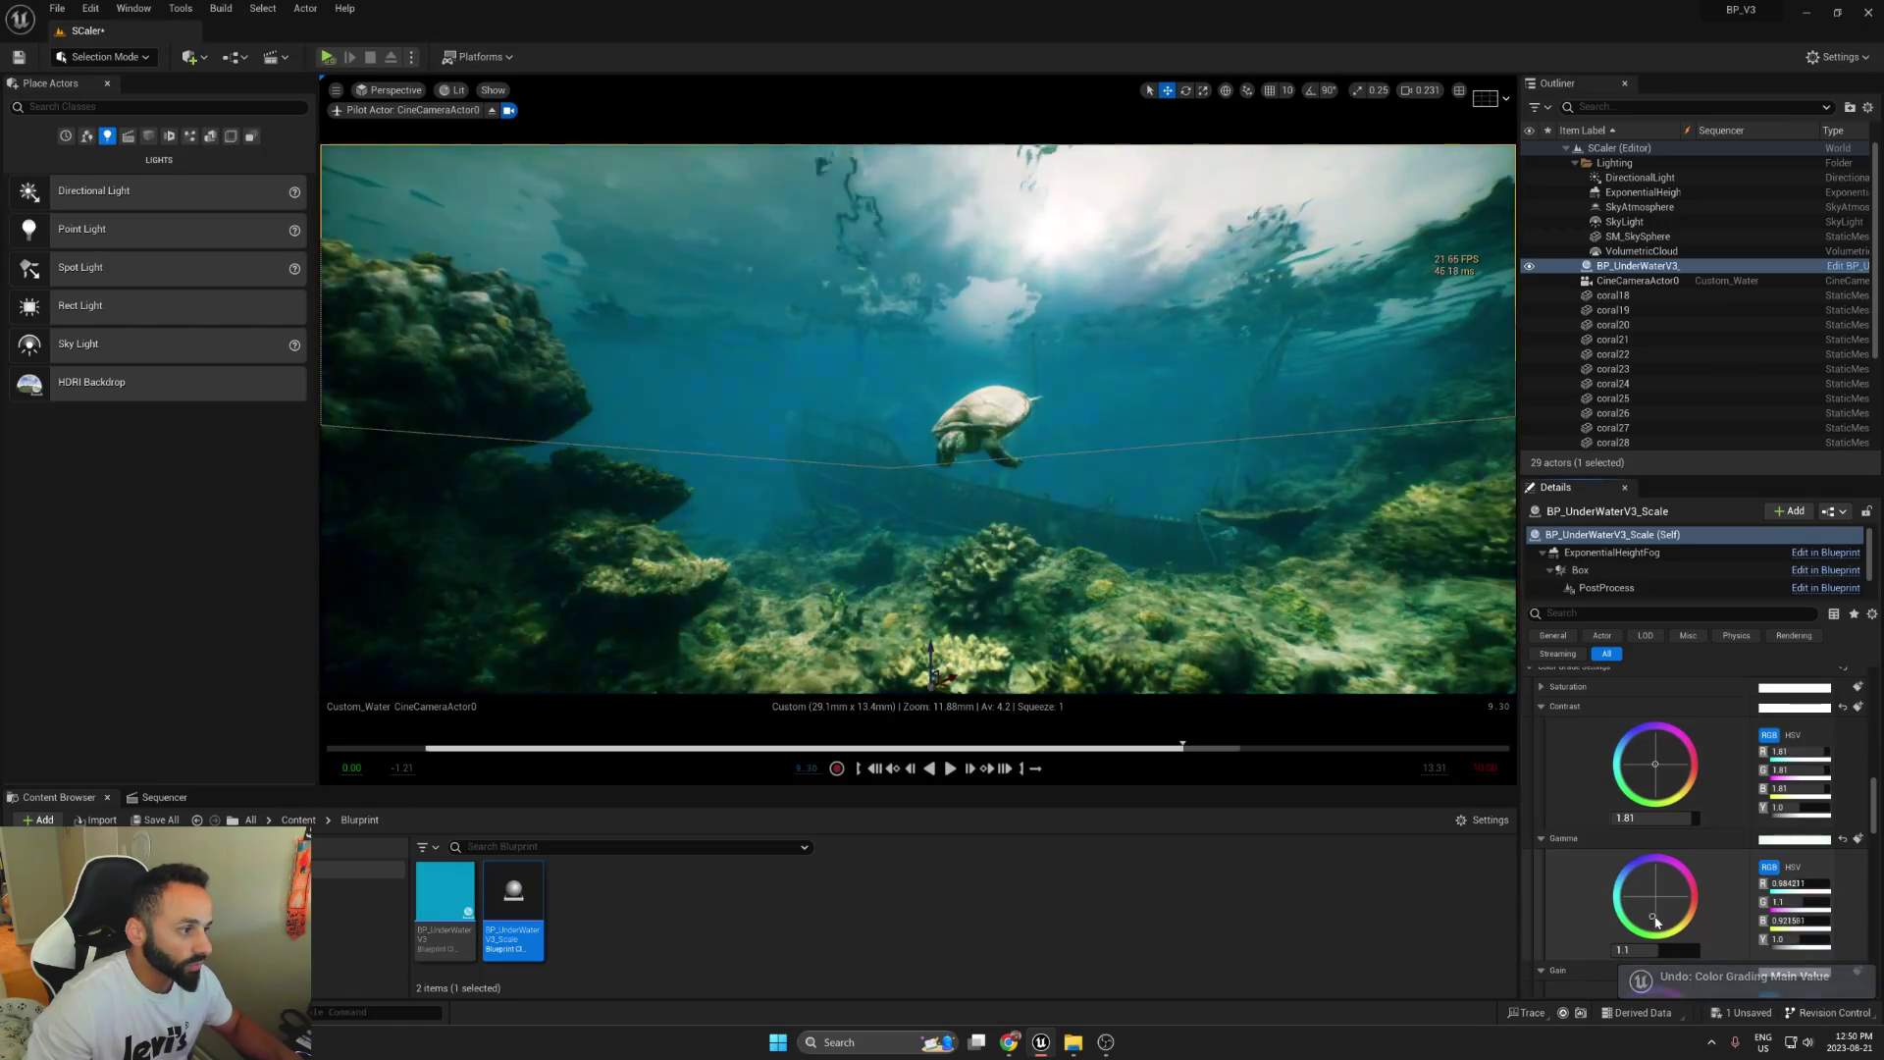
pyautogui.scroll(5, 1720, 723)
pyautogui.scroll(5, 1779, 792)
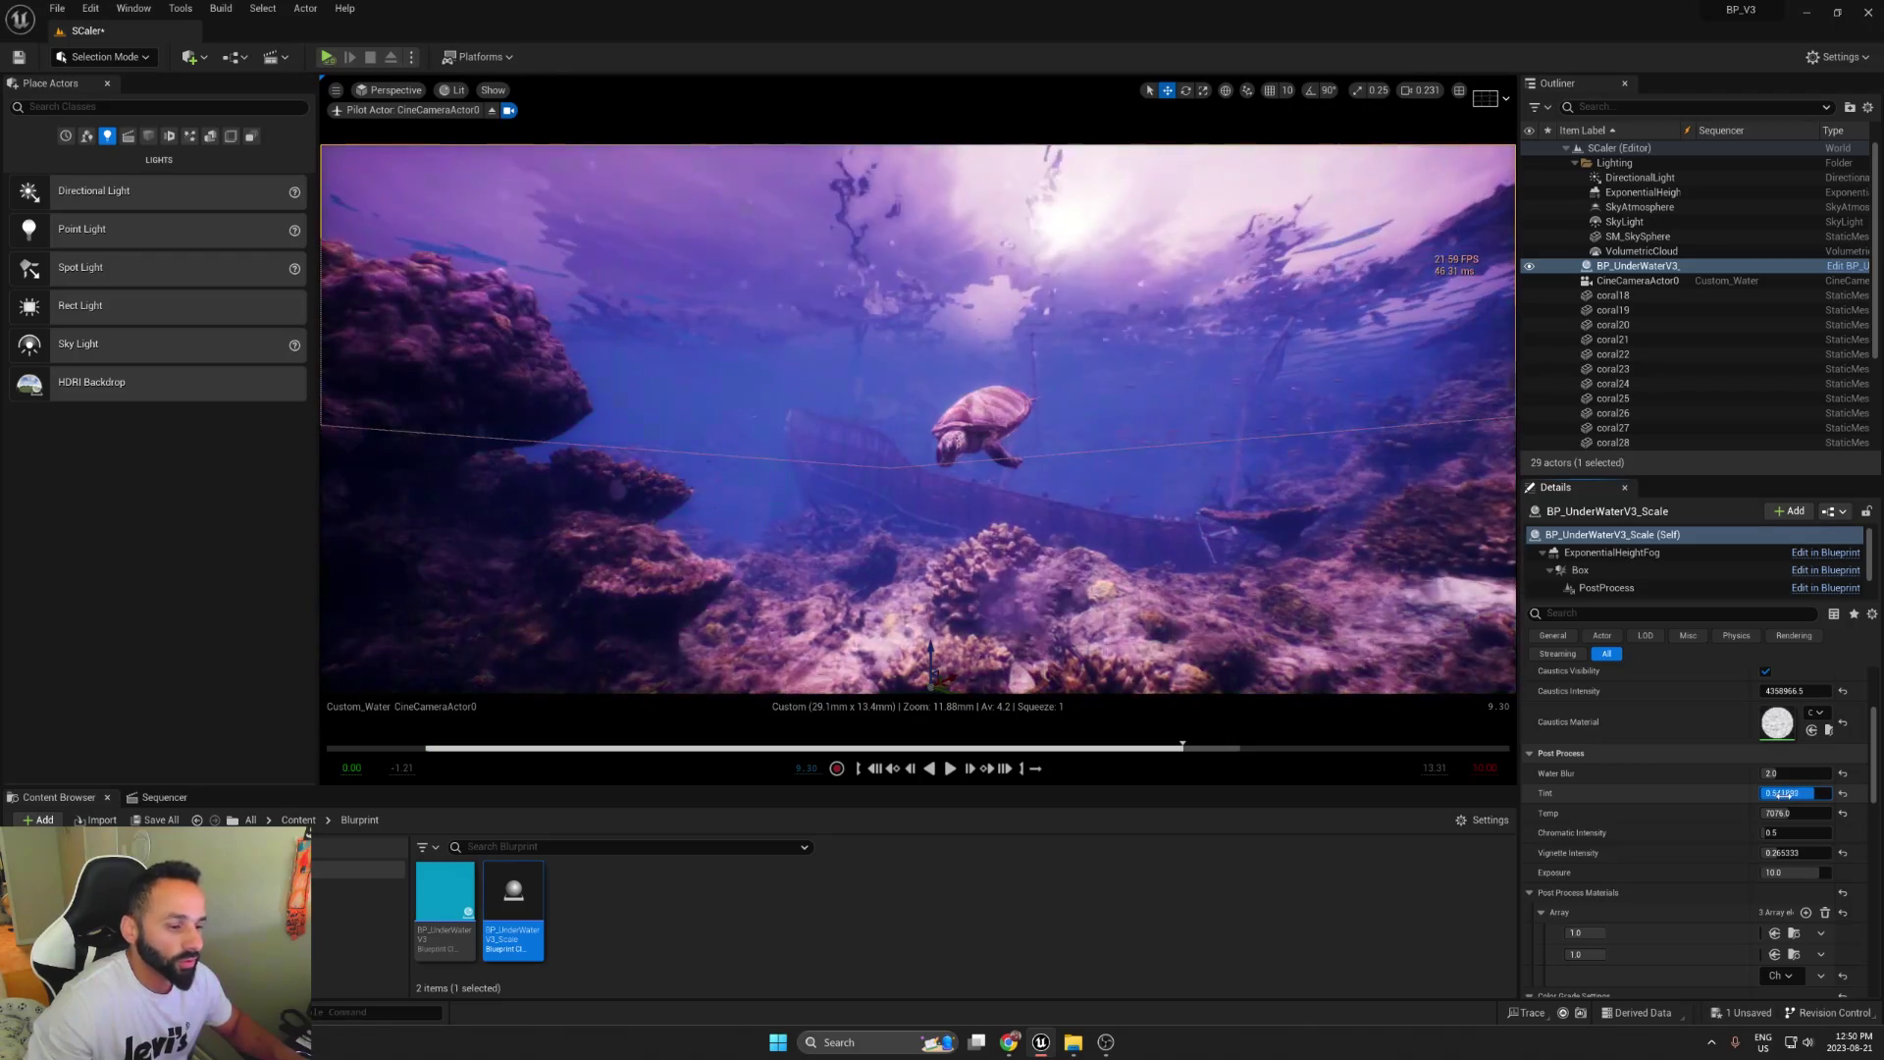
pyautogui.scroll(-4, 1718, 809)
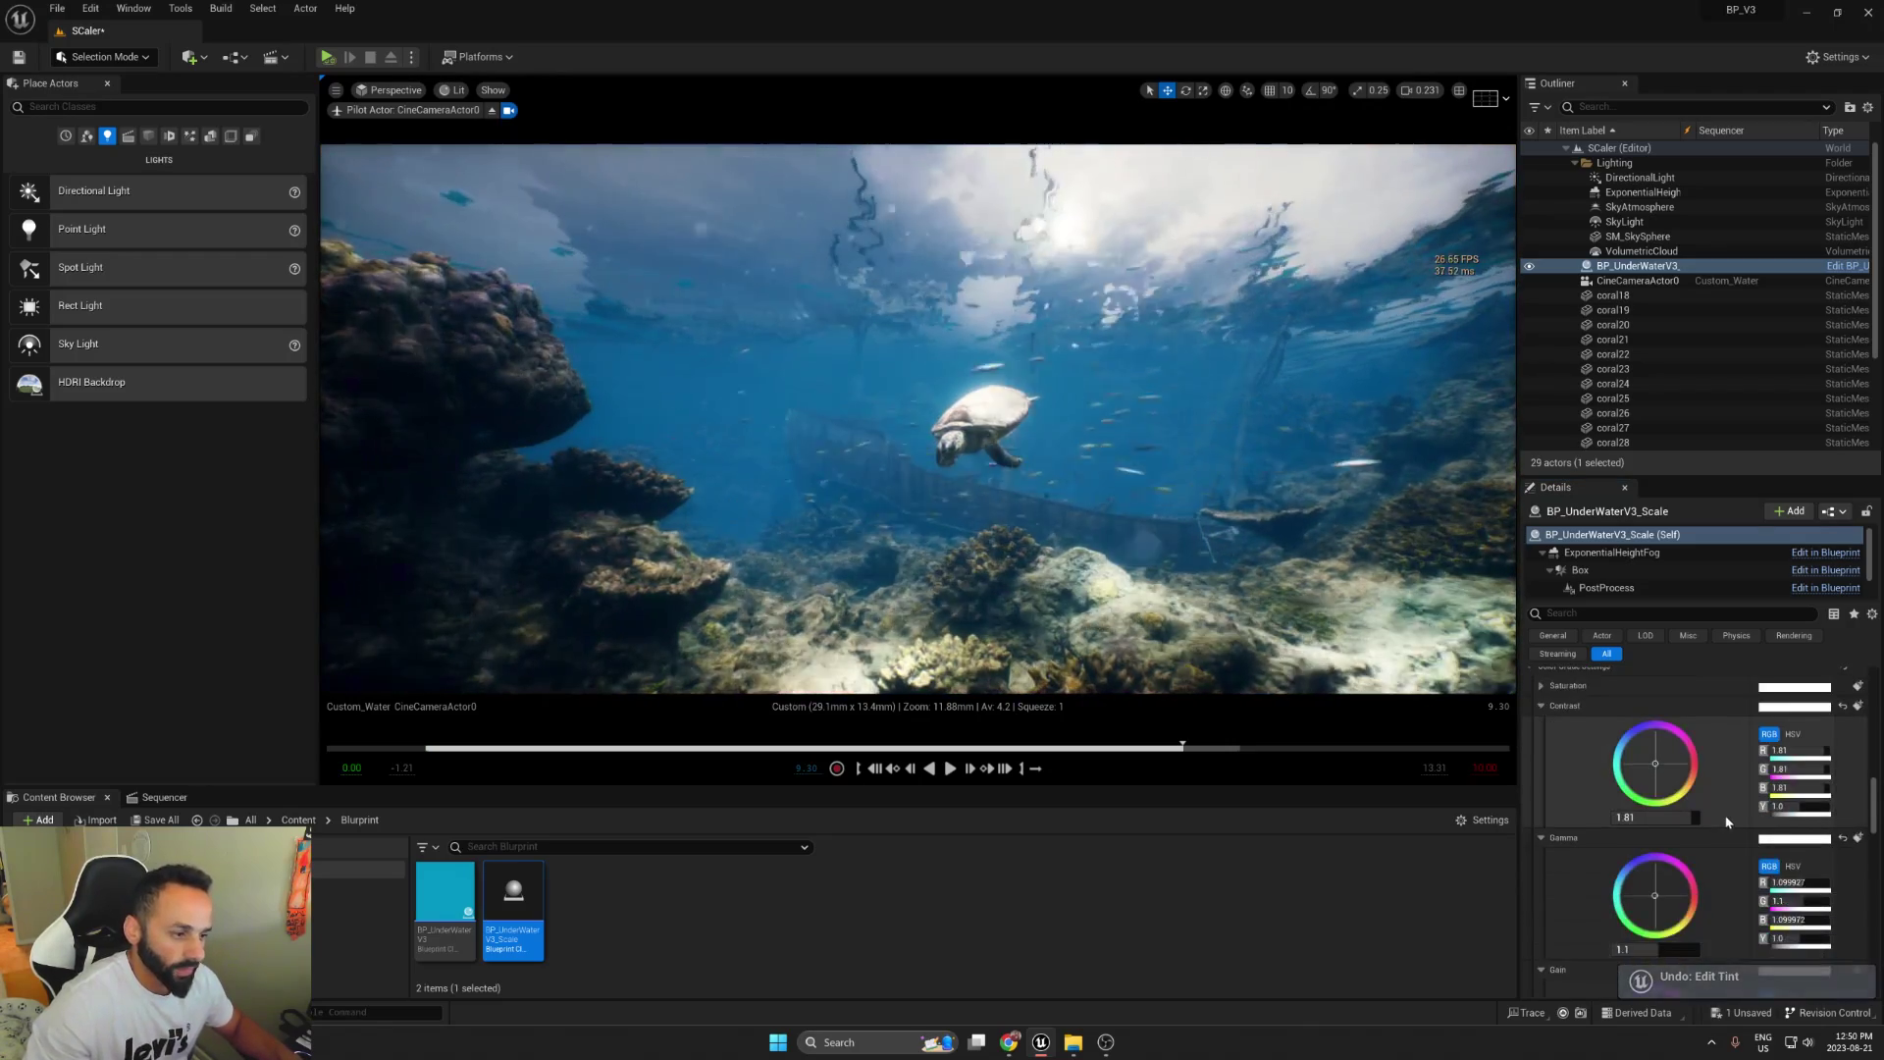
pyautogui.scroll(1, 1560, 750)
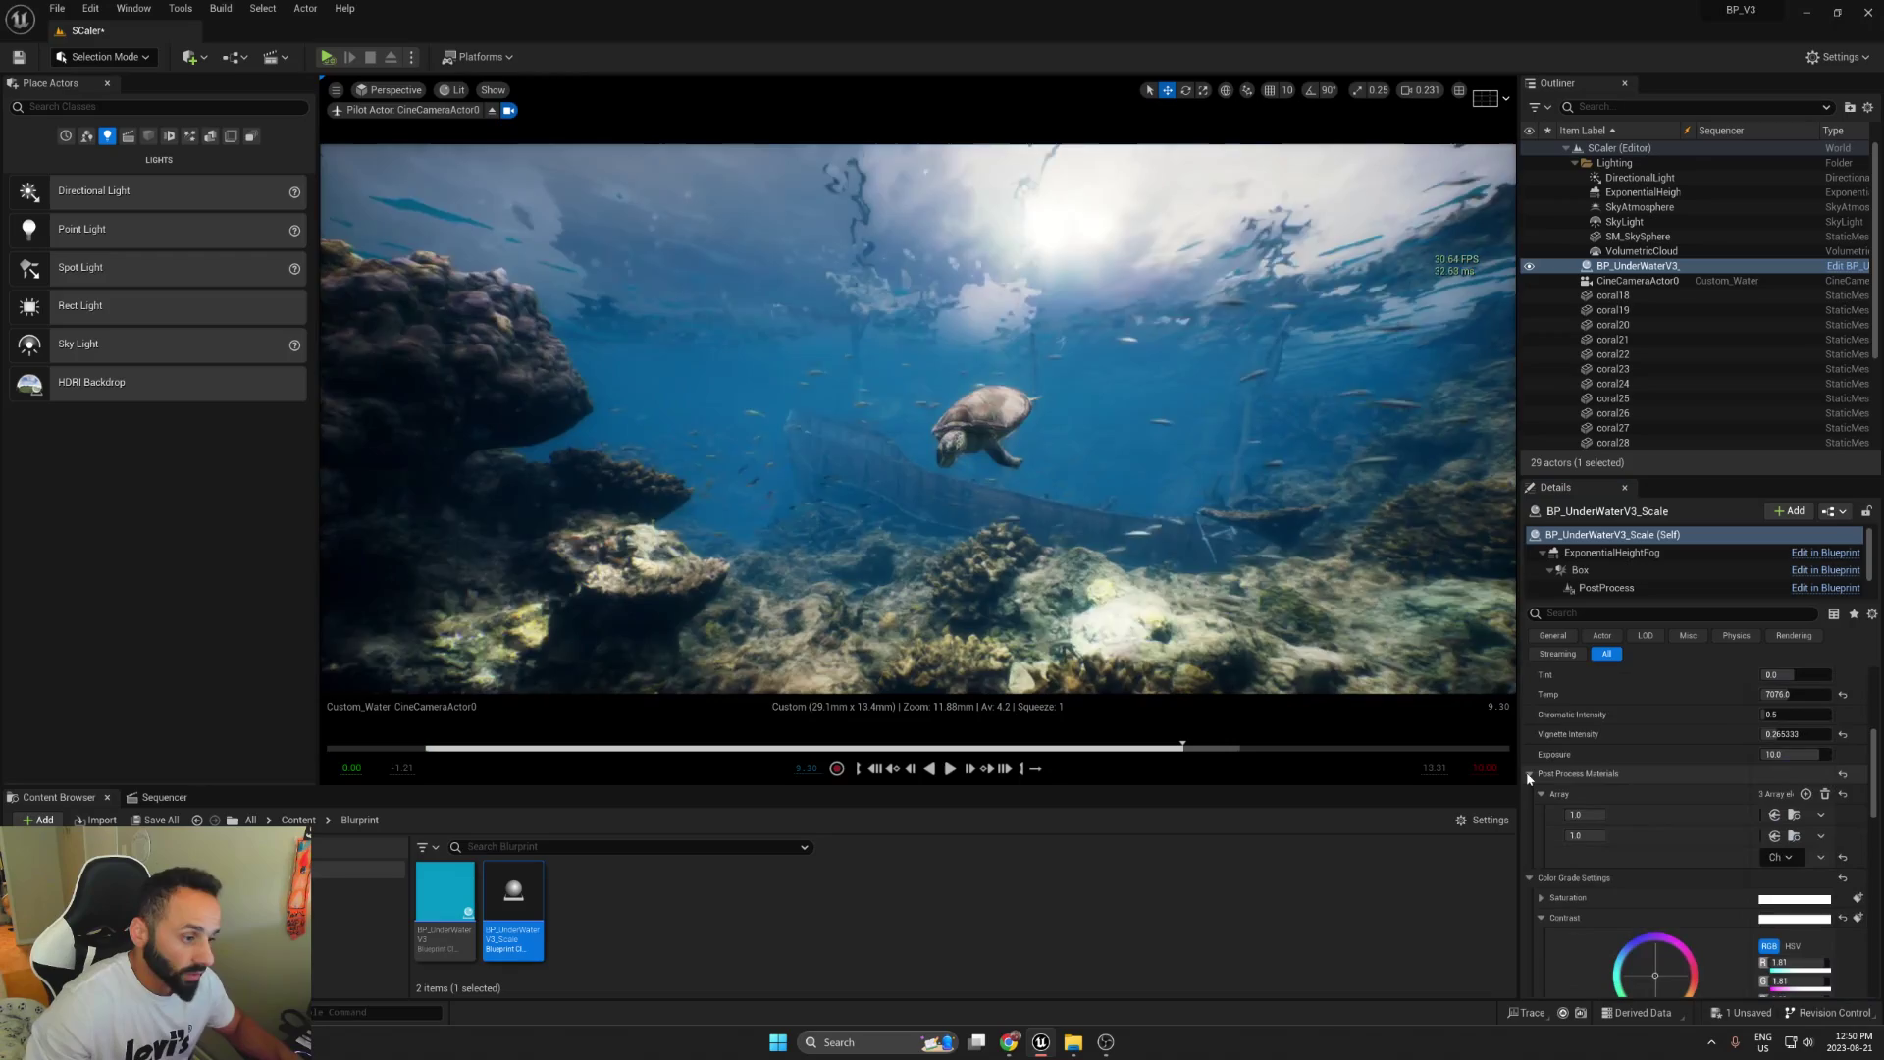
pyautogui.scroll(3, 1543, 768)
pyautogui.scroll(1, 1556, 764)
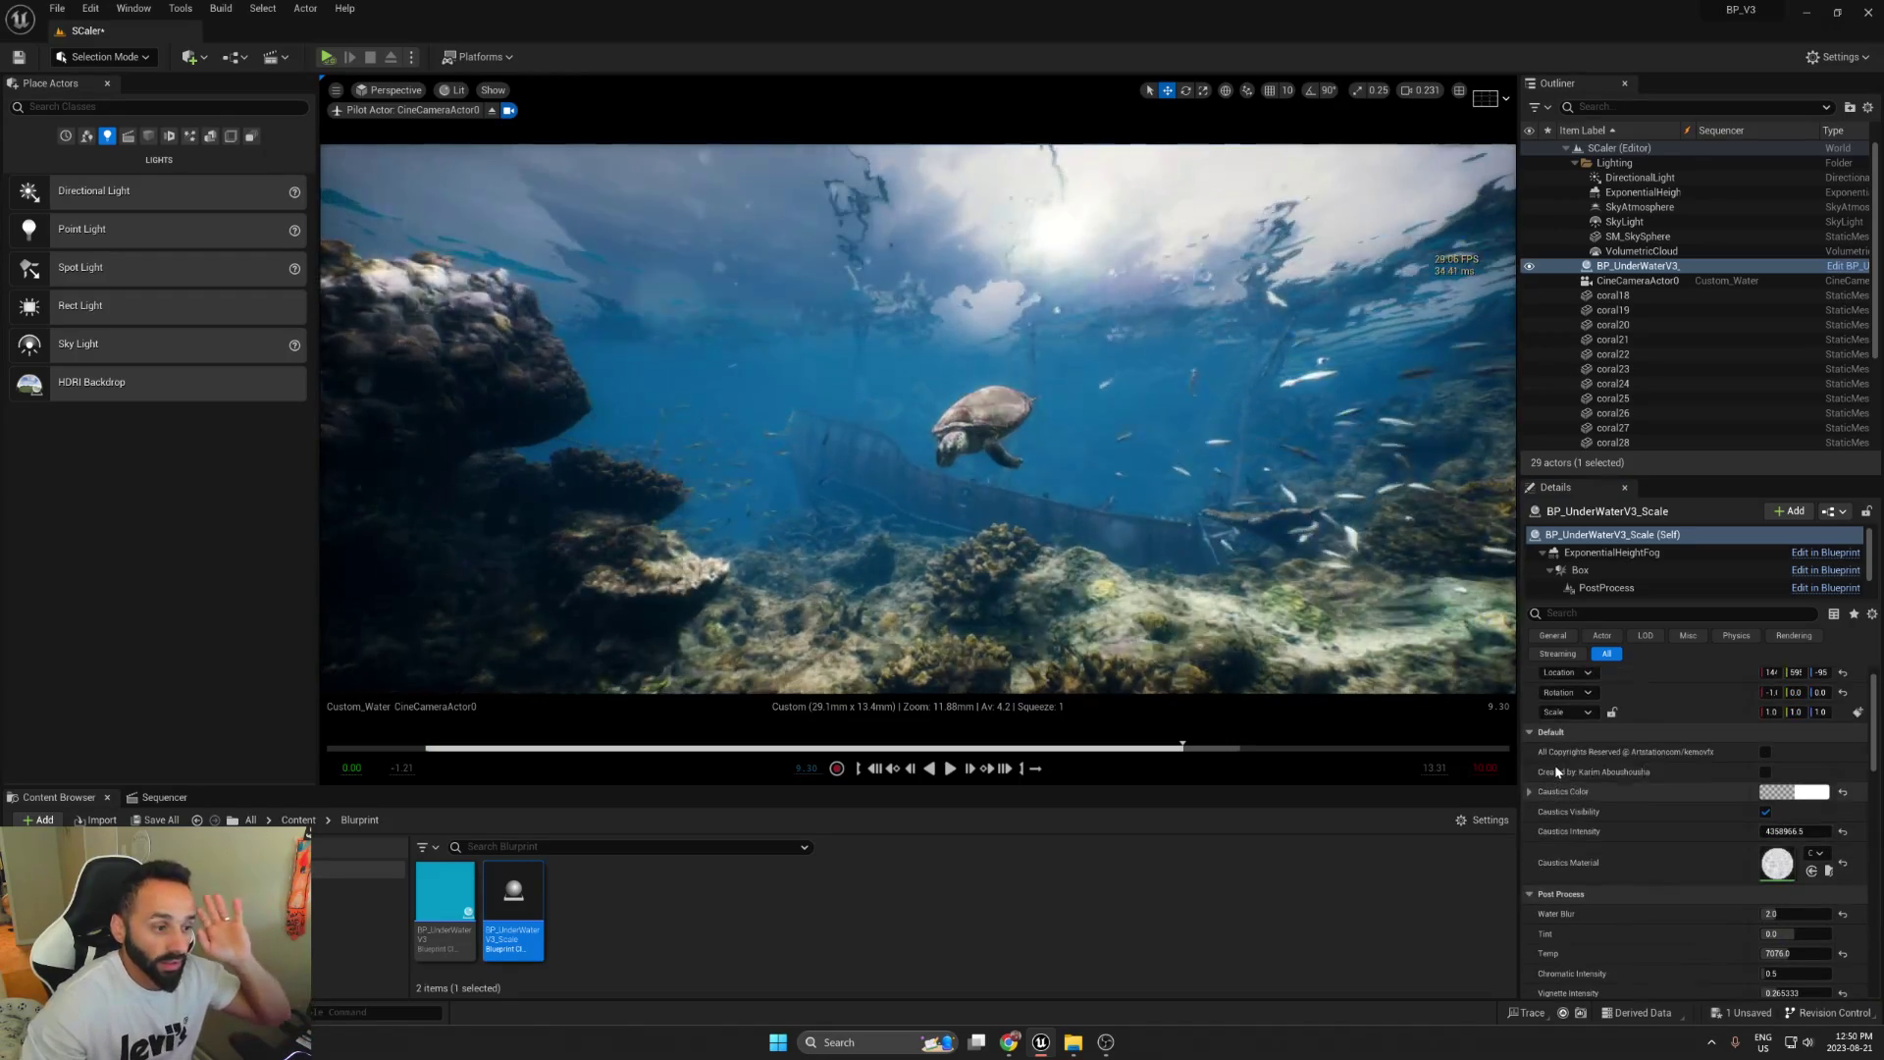
pyautogui.scroll(-3, 1562, 775)
pyautogui.scroll(-4, 1563, 775)
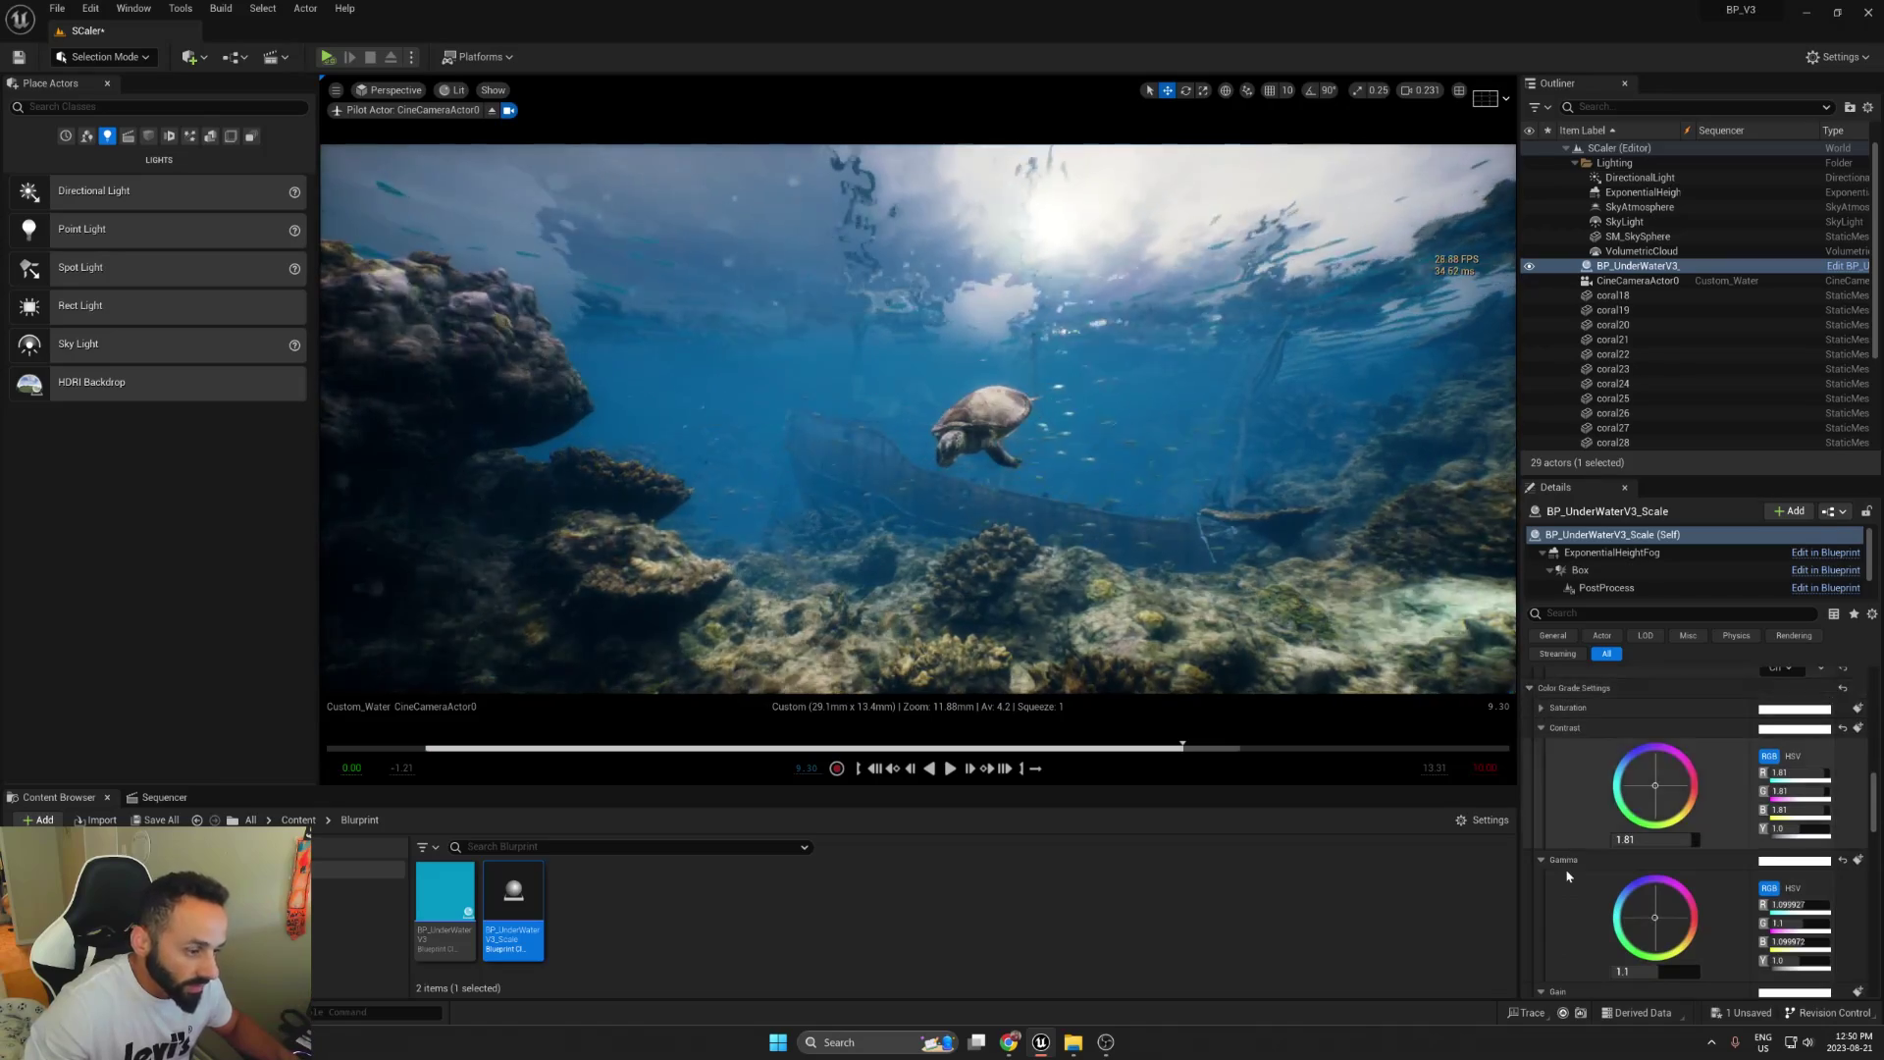
pyautogui.scroll(-3, 1560, 795)
pyautogui.scroll(-4, 1576, 853)
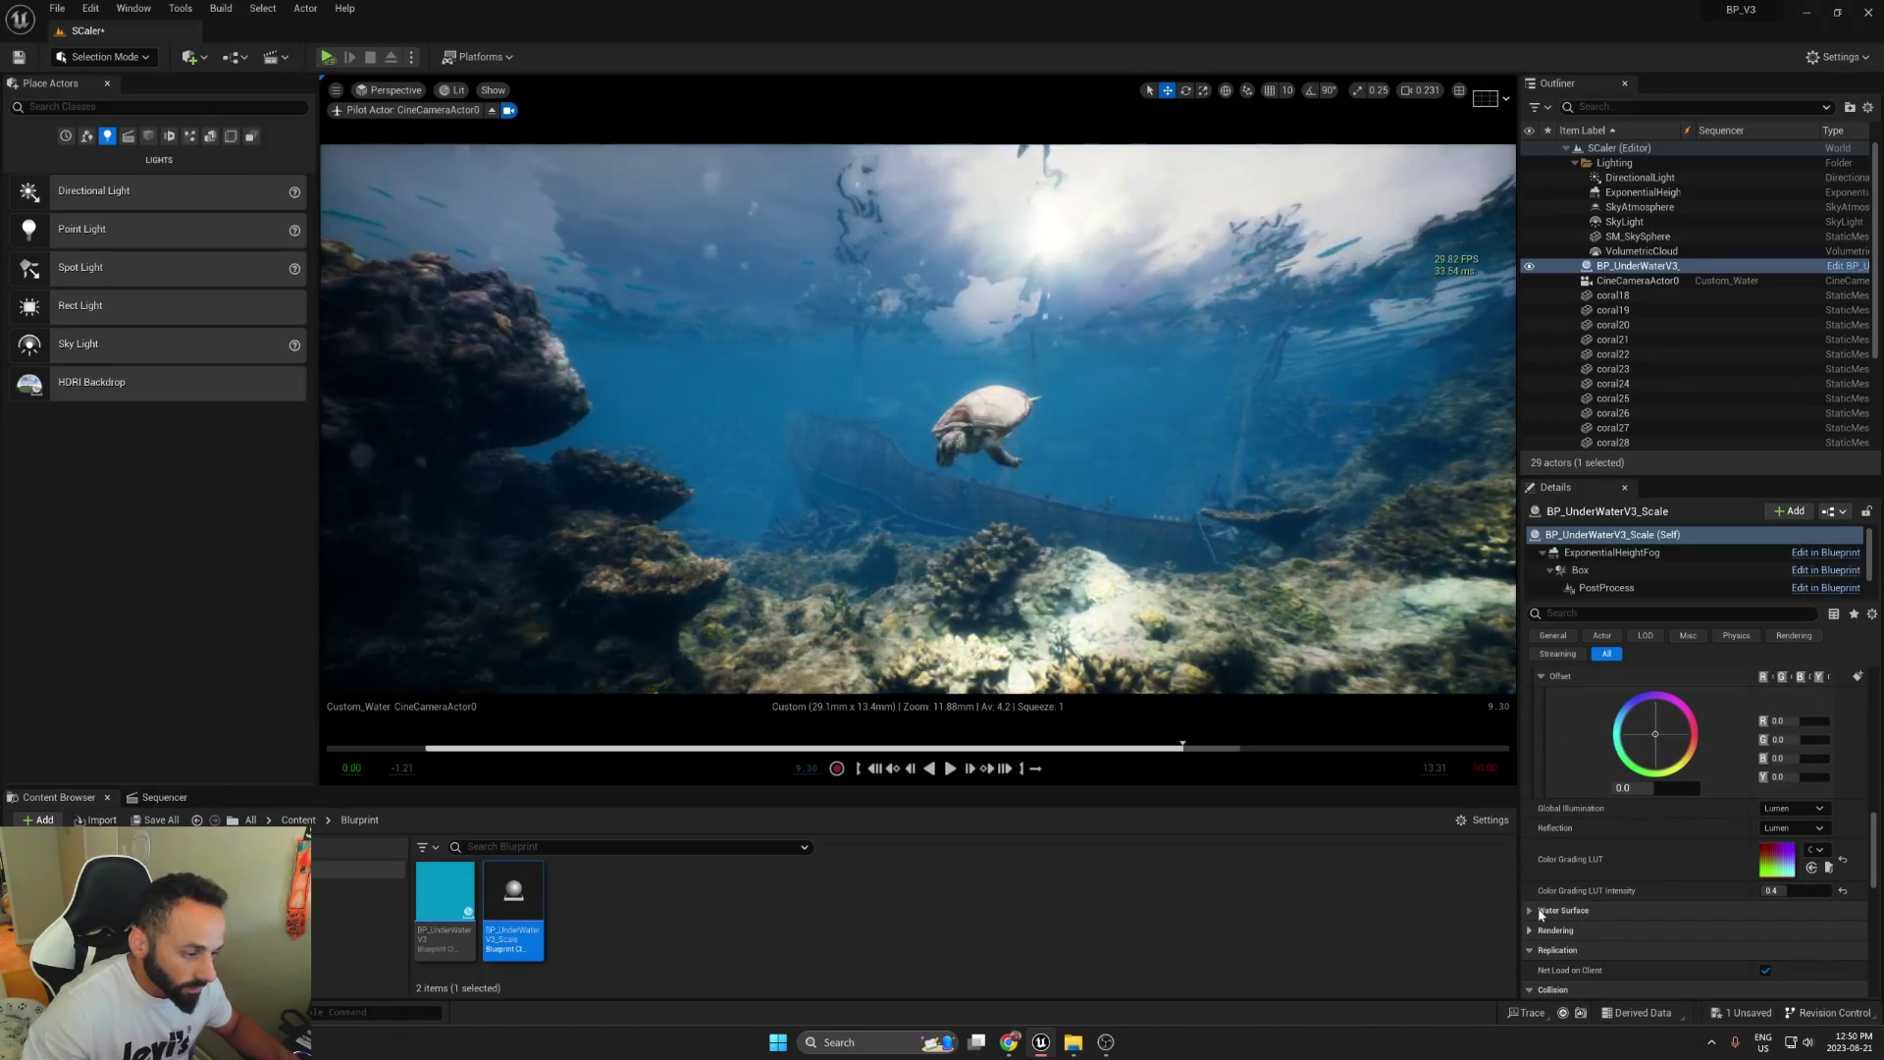
pyautogui.scroll(3, 1577, 819)
pyautogui.scroll(2, 1567, 831)
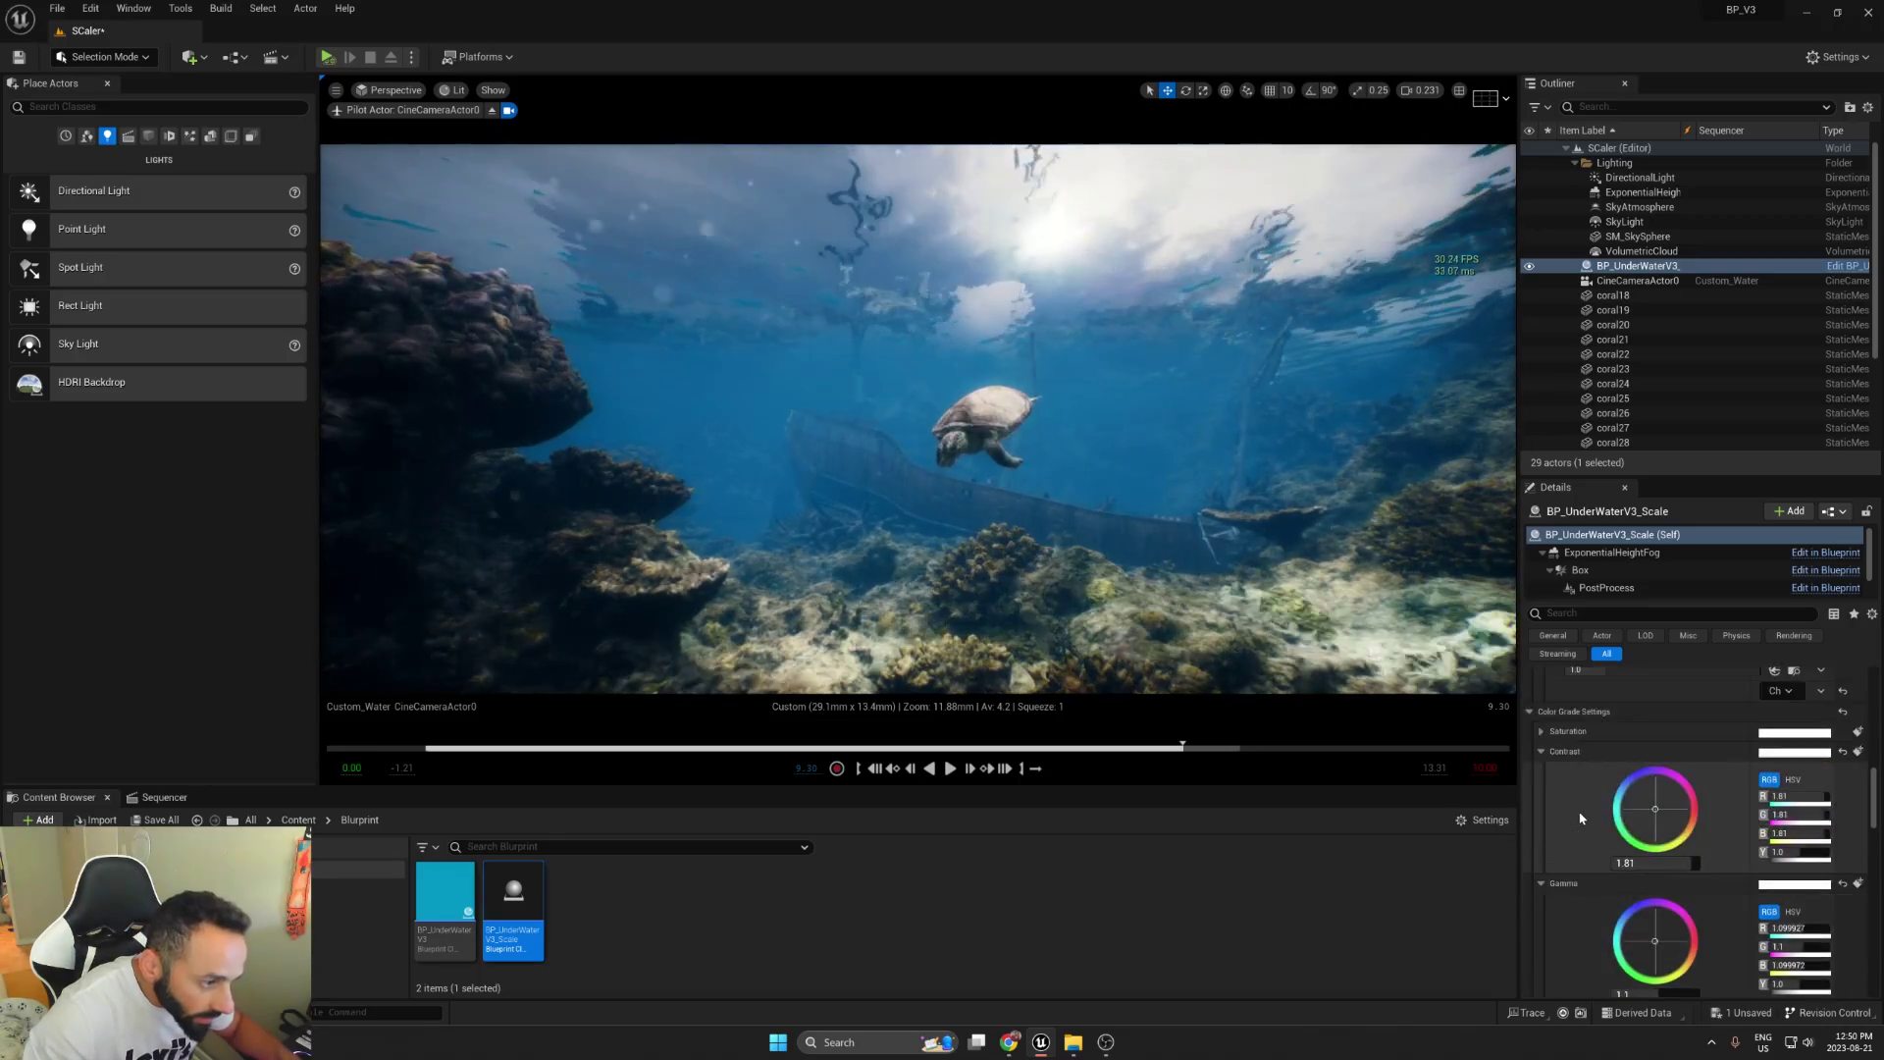
pyautogui.scroll(3, 1548, 854)
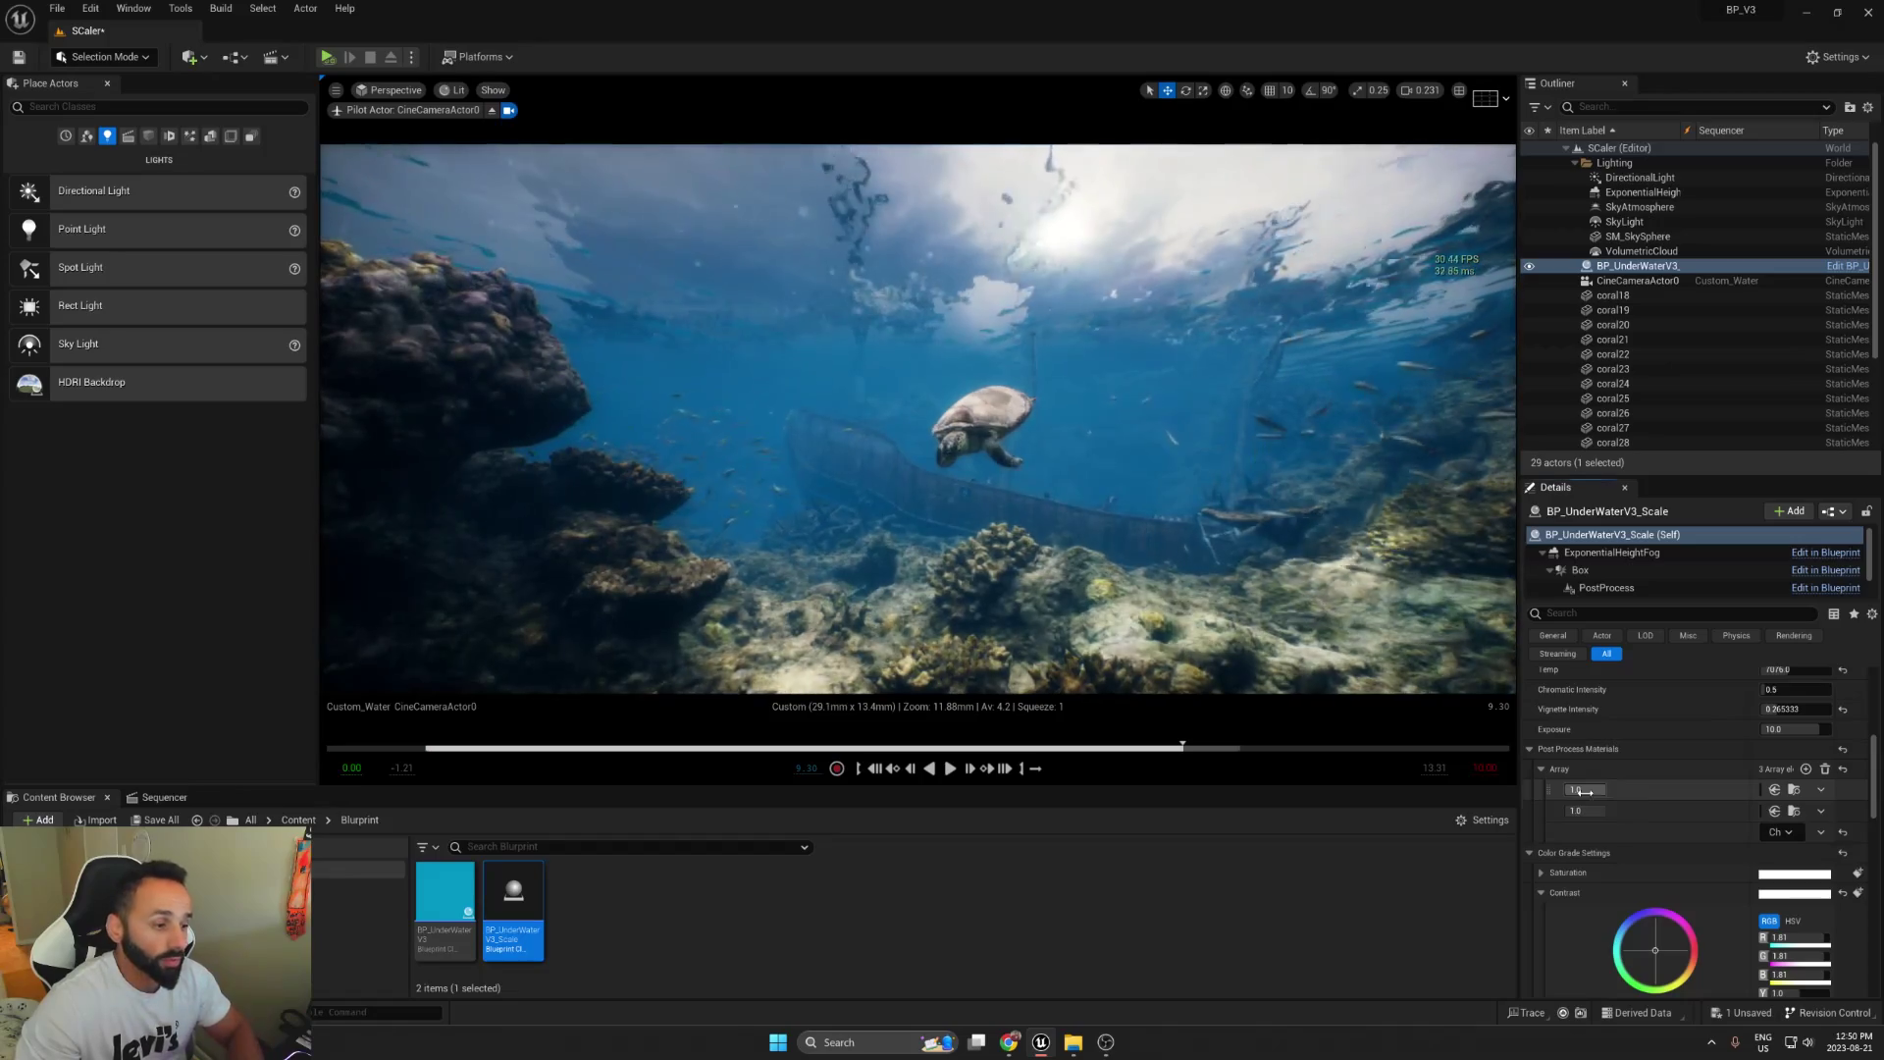
pyautogui.write('0')
# Step: Set the first post-process material's weight to 0 and back to 1, then browse to UW_Fog_Inst
pyautogui.press('Return')
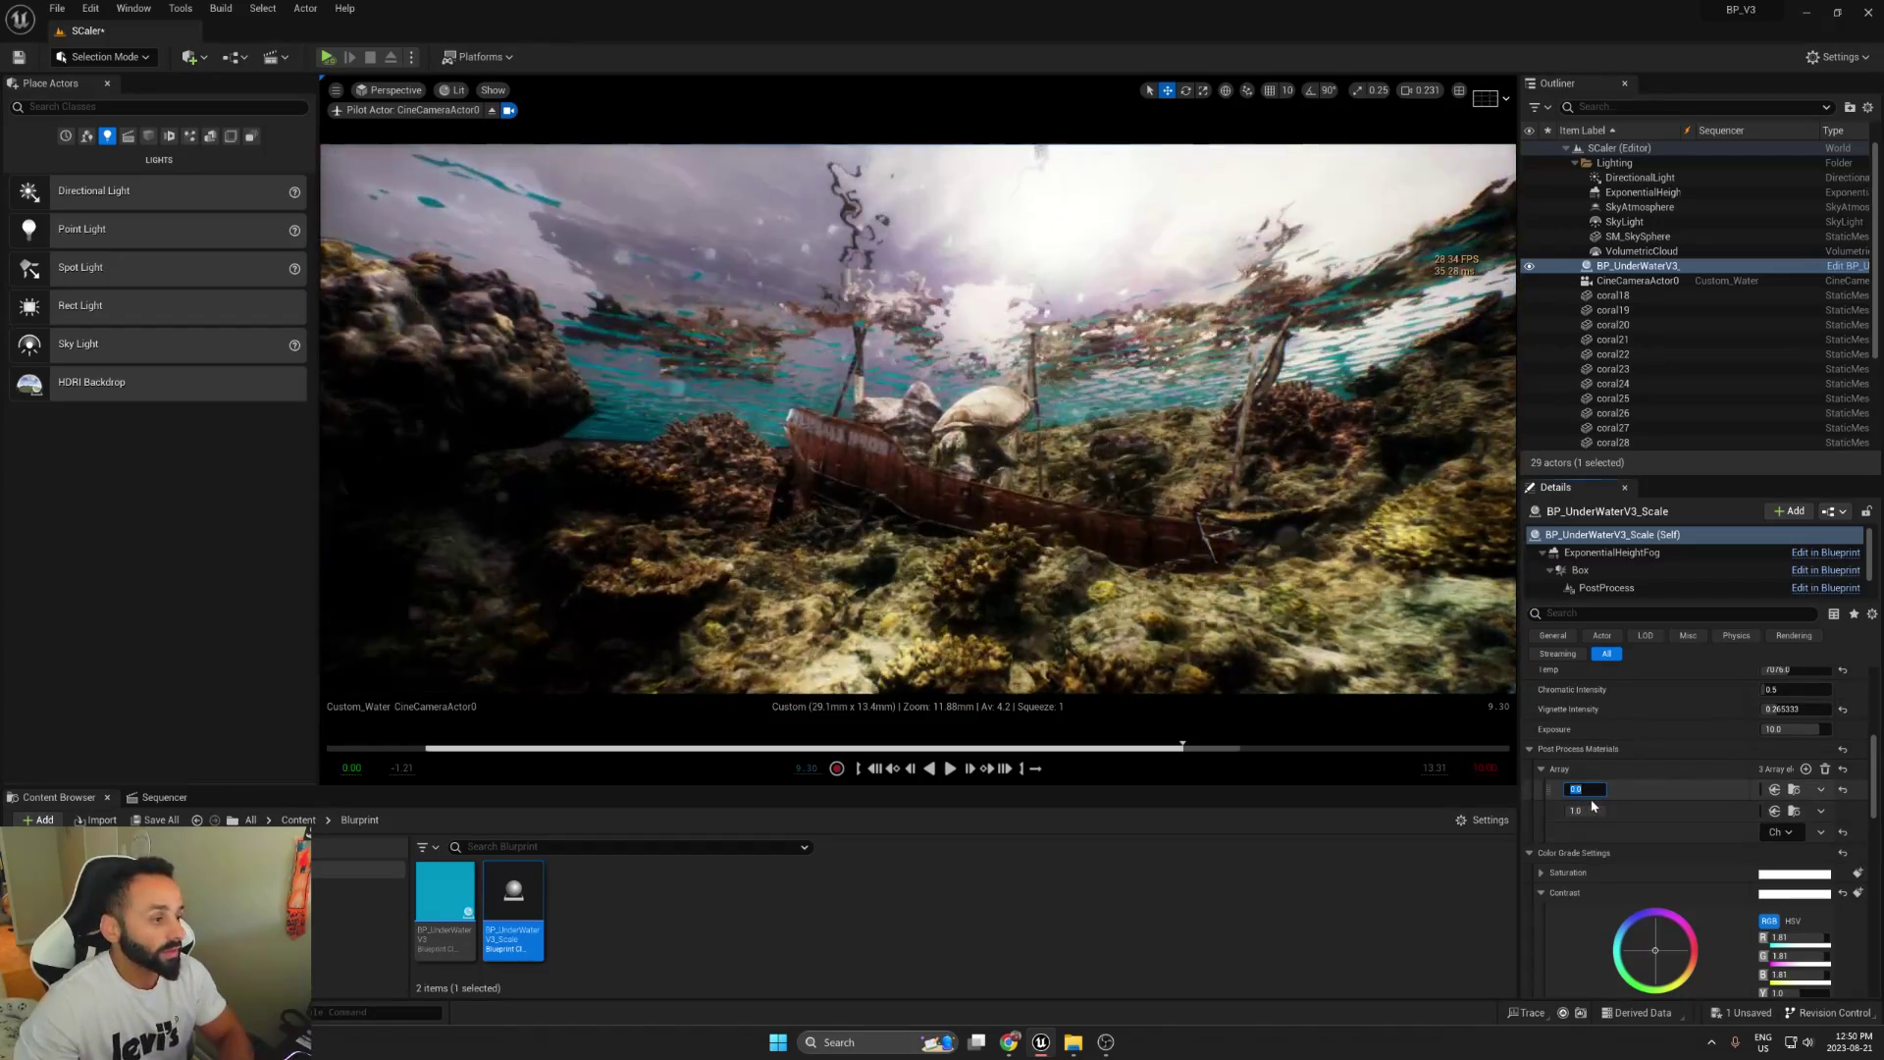
pyautogui.write('1')
pyautogui.press('Return')
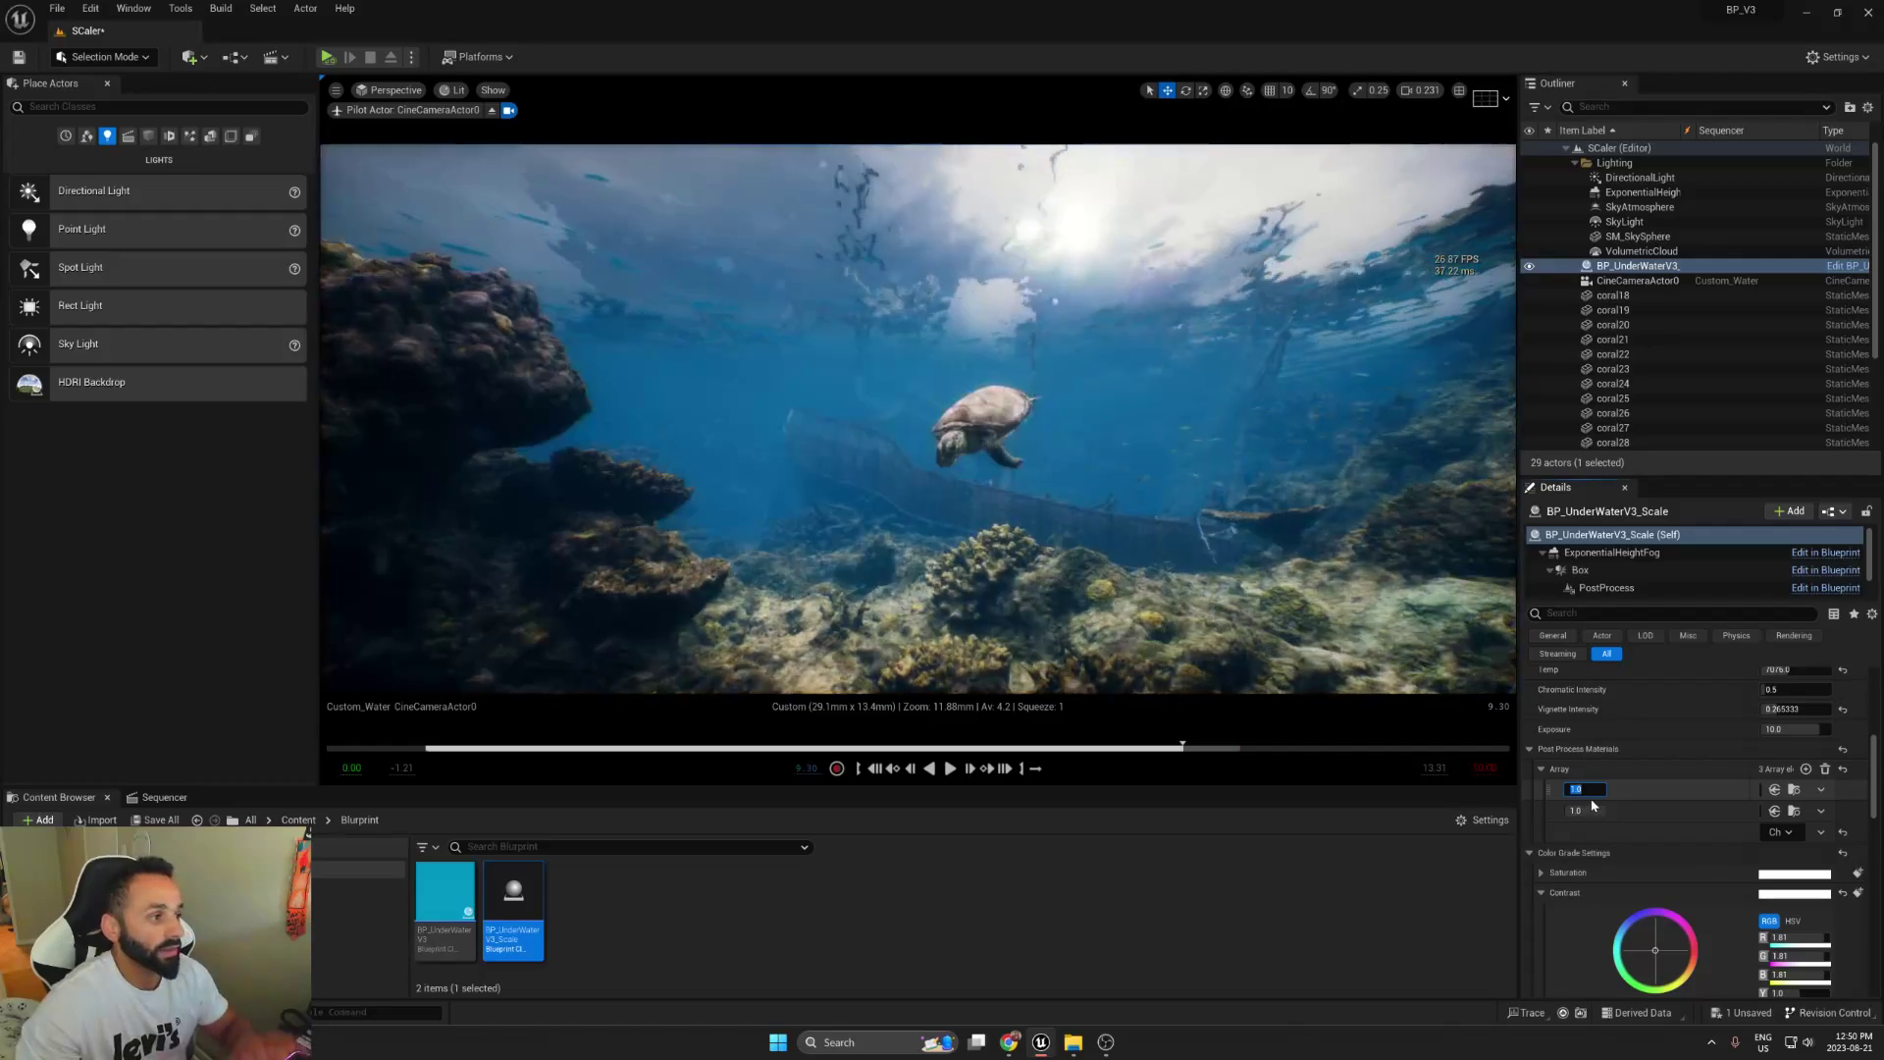
pyautogui.click(1793, 792)
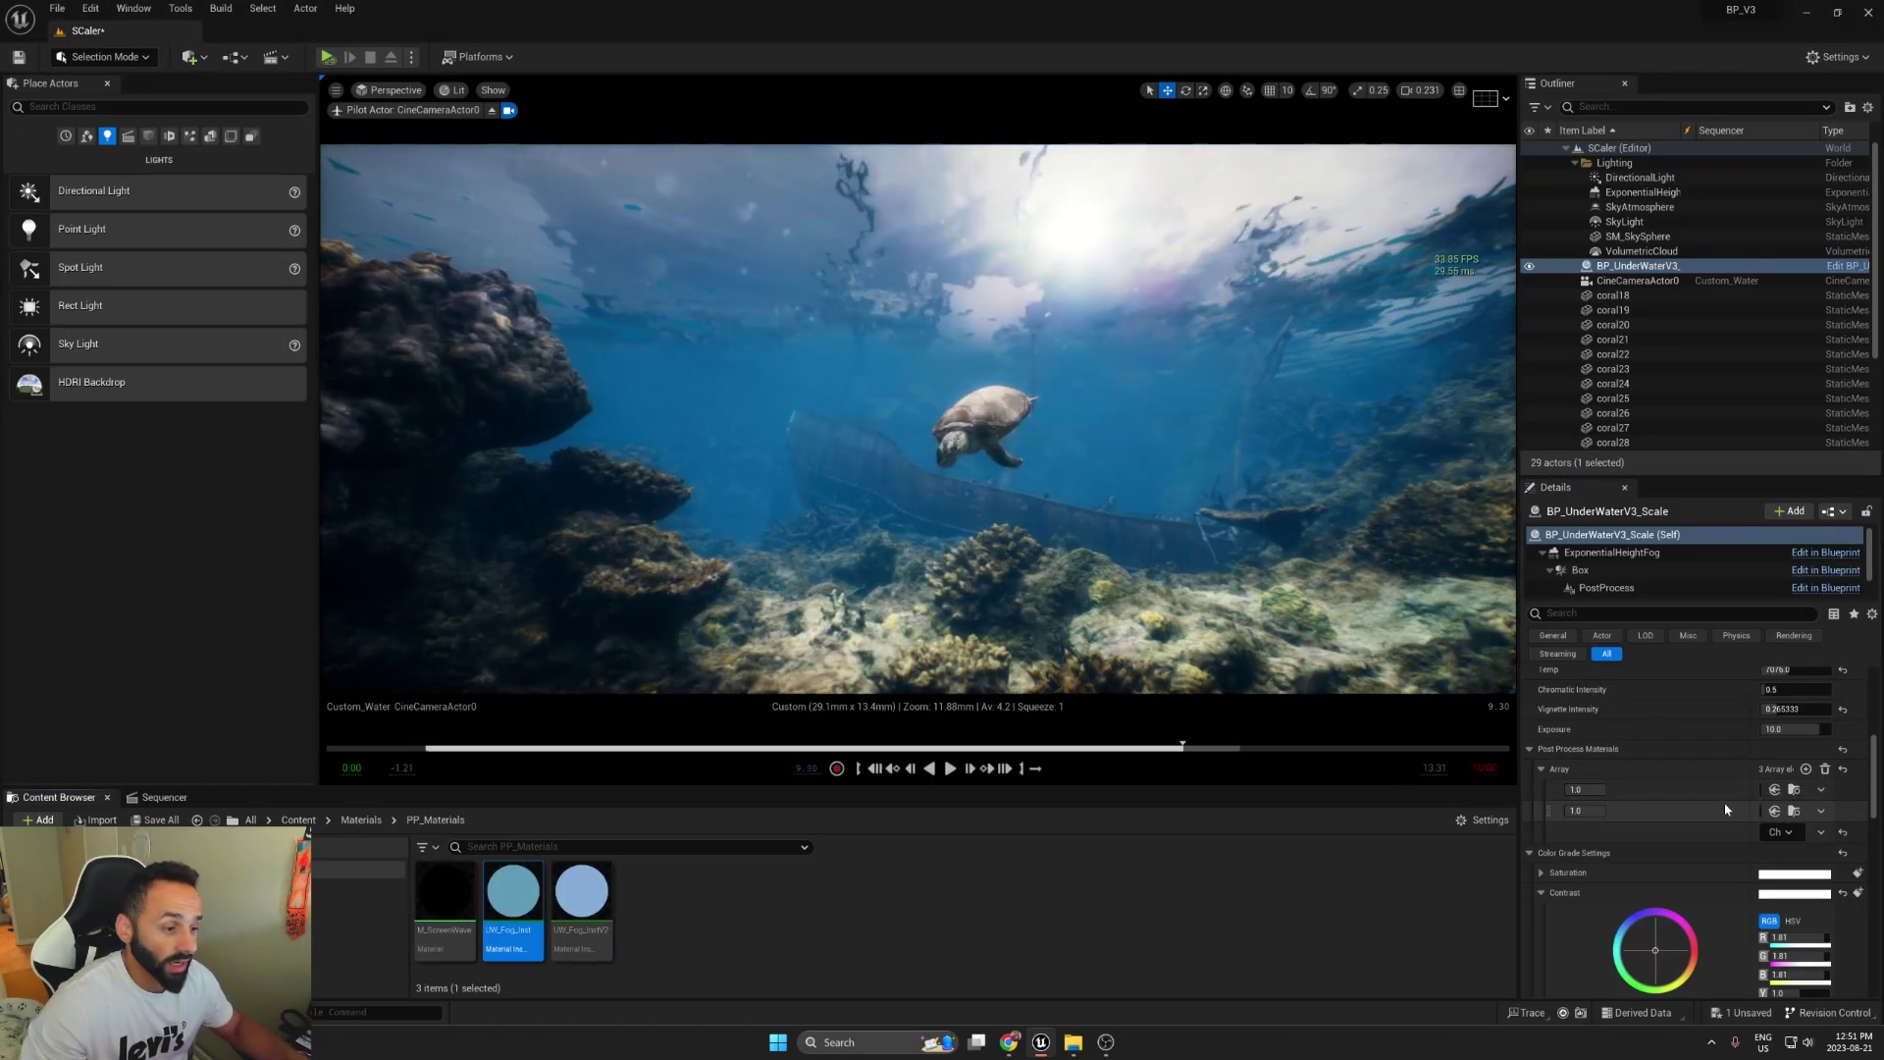
# Step: Open UW_Fog_Inst and try a blue-violet fog colour, discarding it
pyautogui.doubleClick(531, 900)
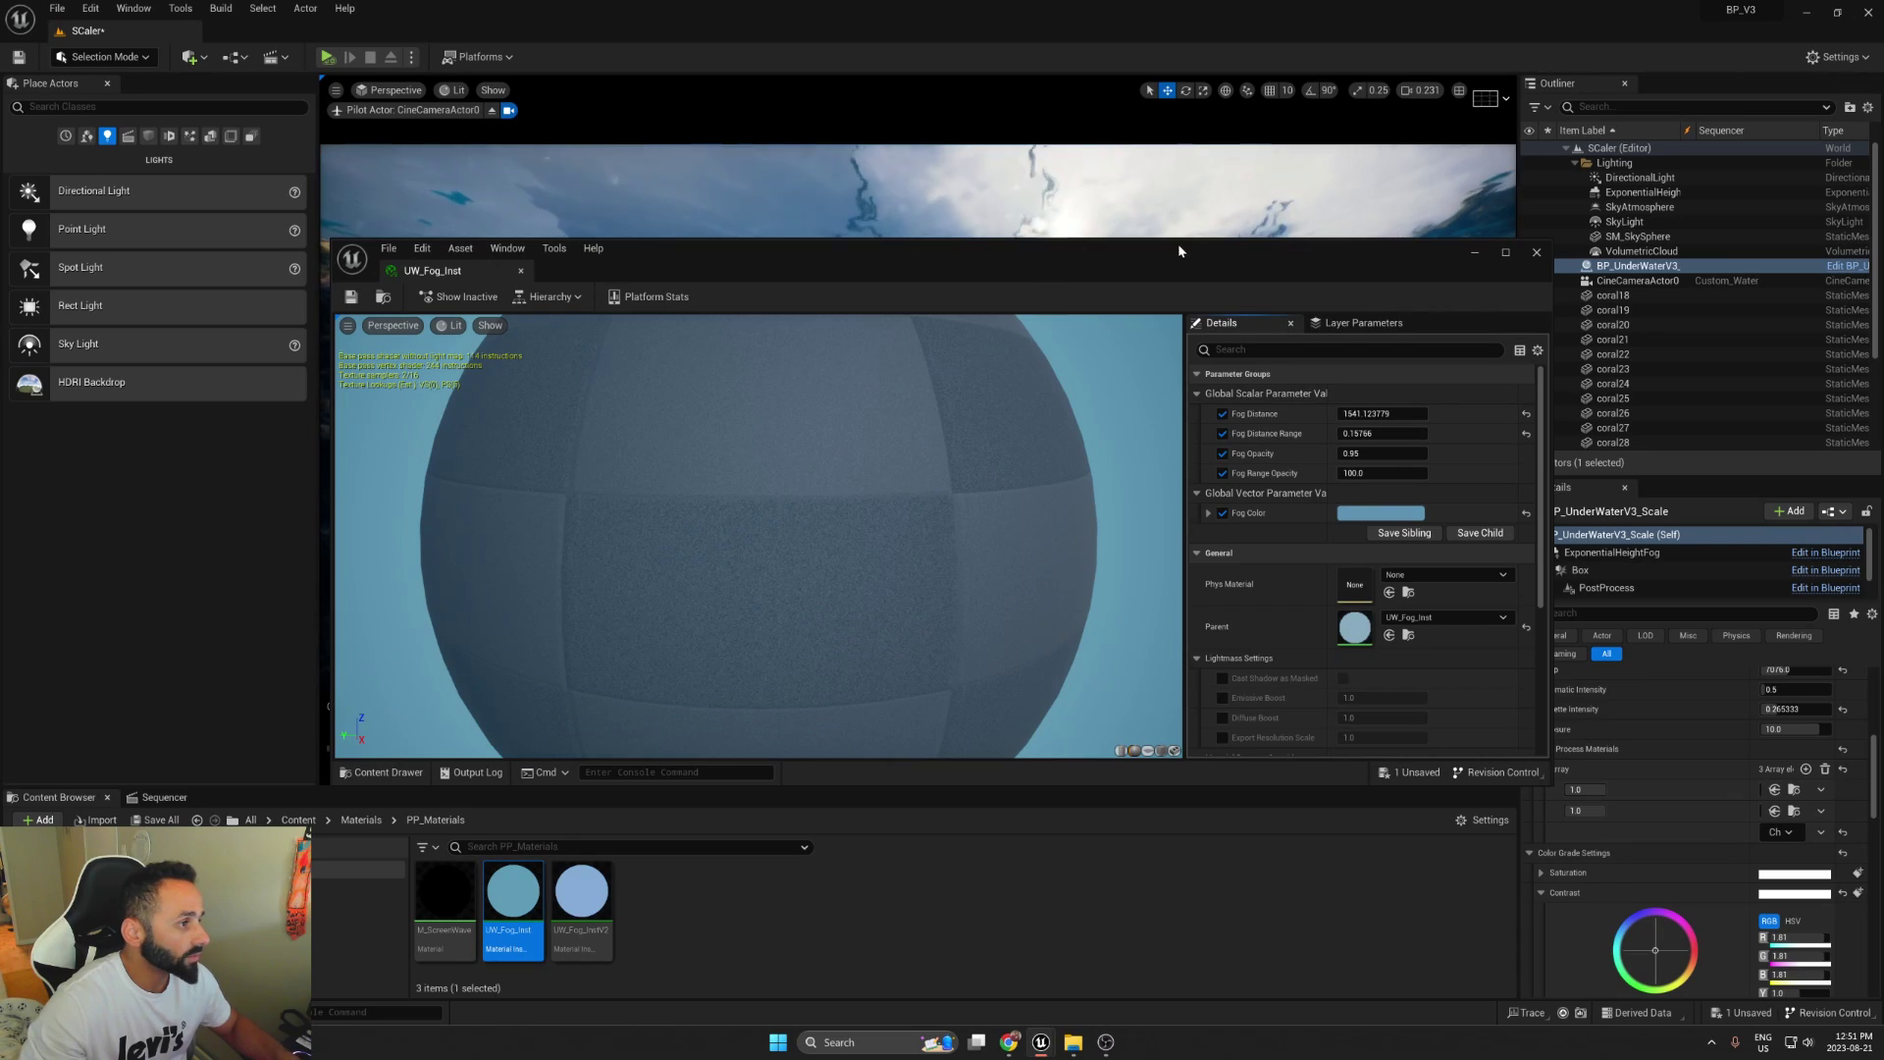
pyautogui.moveTo(1177, 250)
pyautogui.mouseDown()
pyautogui.moveTo(716, 563)
pyautogui.moveTo(642, 546)
pyautogui.mouseUp()
pyautogui.click(657, 800)
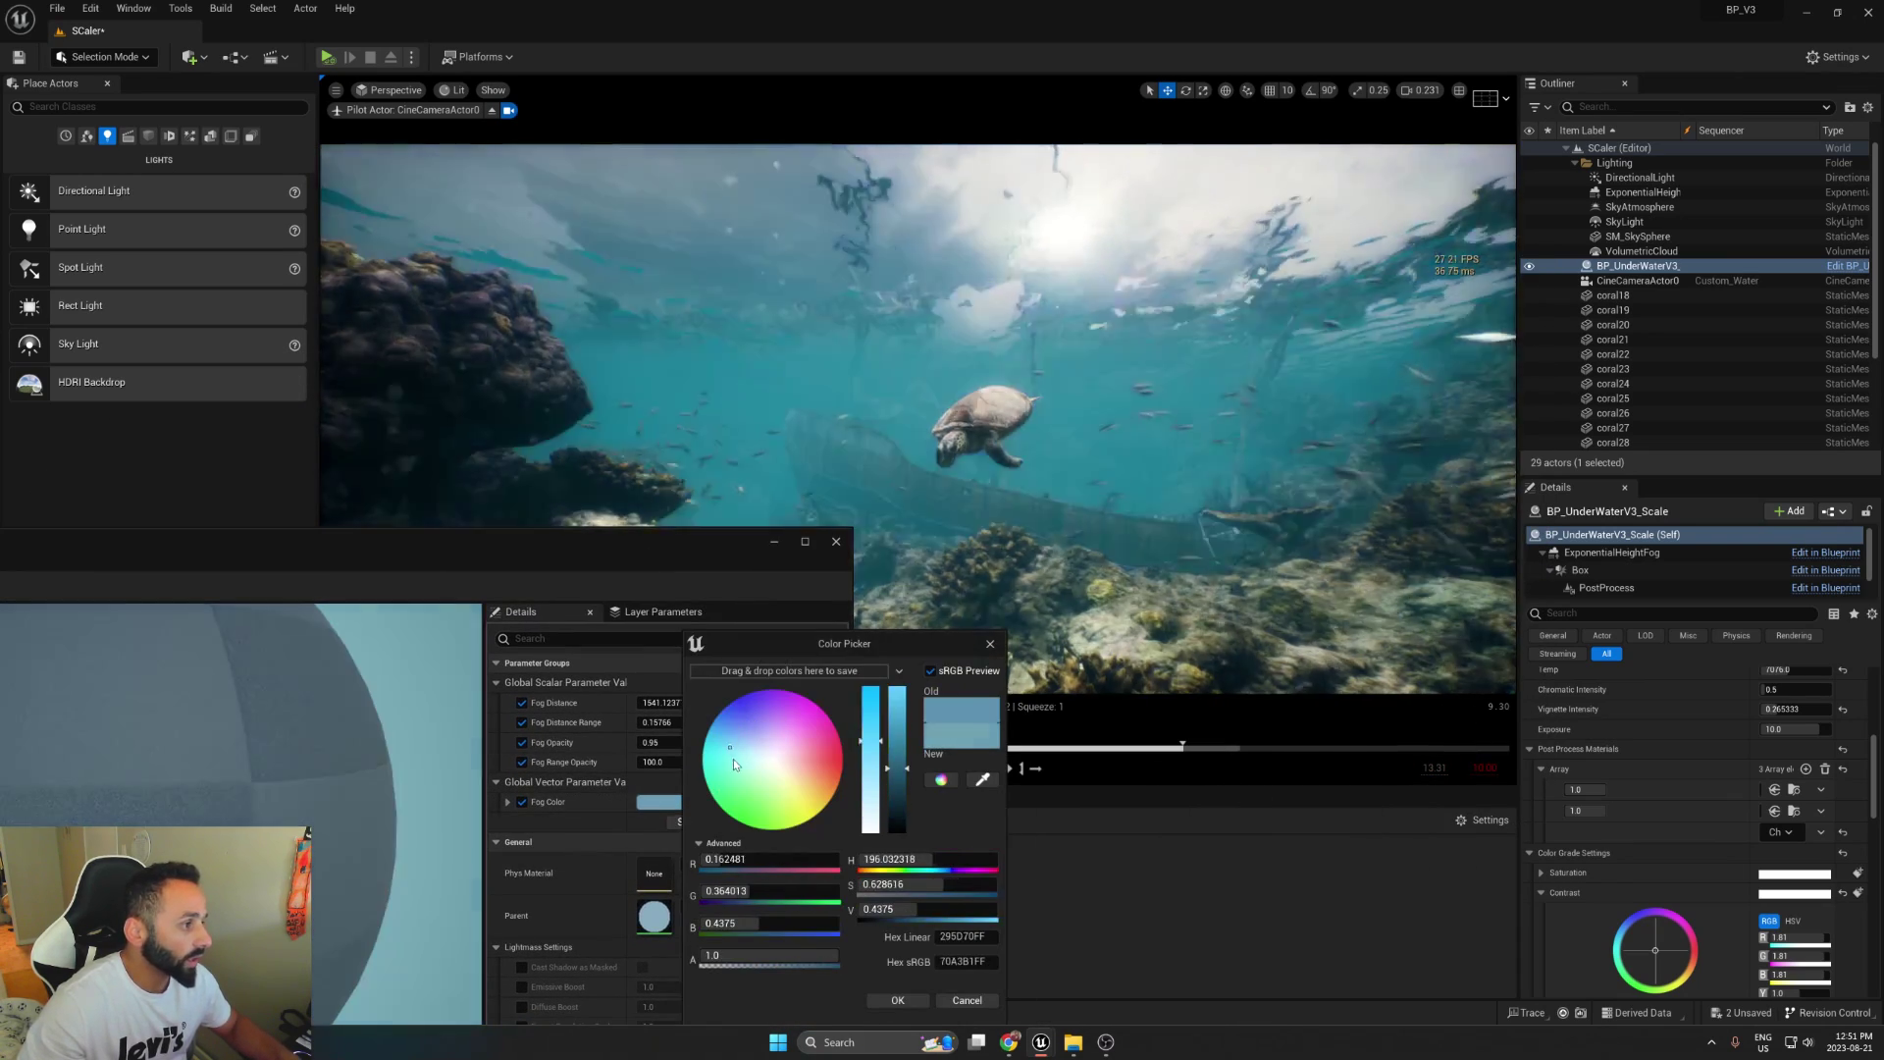
pyautogui.moveTo(733, 758)
pyautogui.mouseDown()
pyautogui.moveTo(777, 739)
pyautogui.moveTo(791, 766)
pyautogui.moveTo(775, 775)
pyautogui.mouseUp()
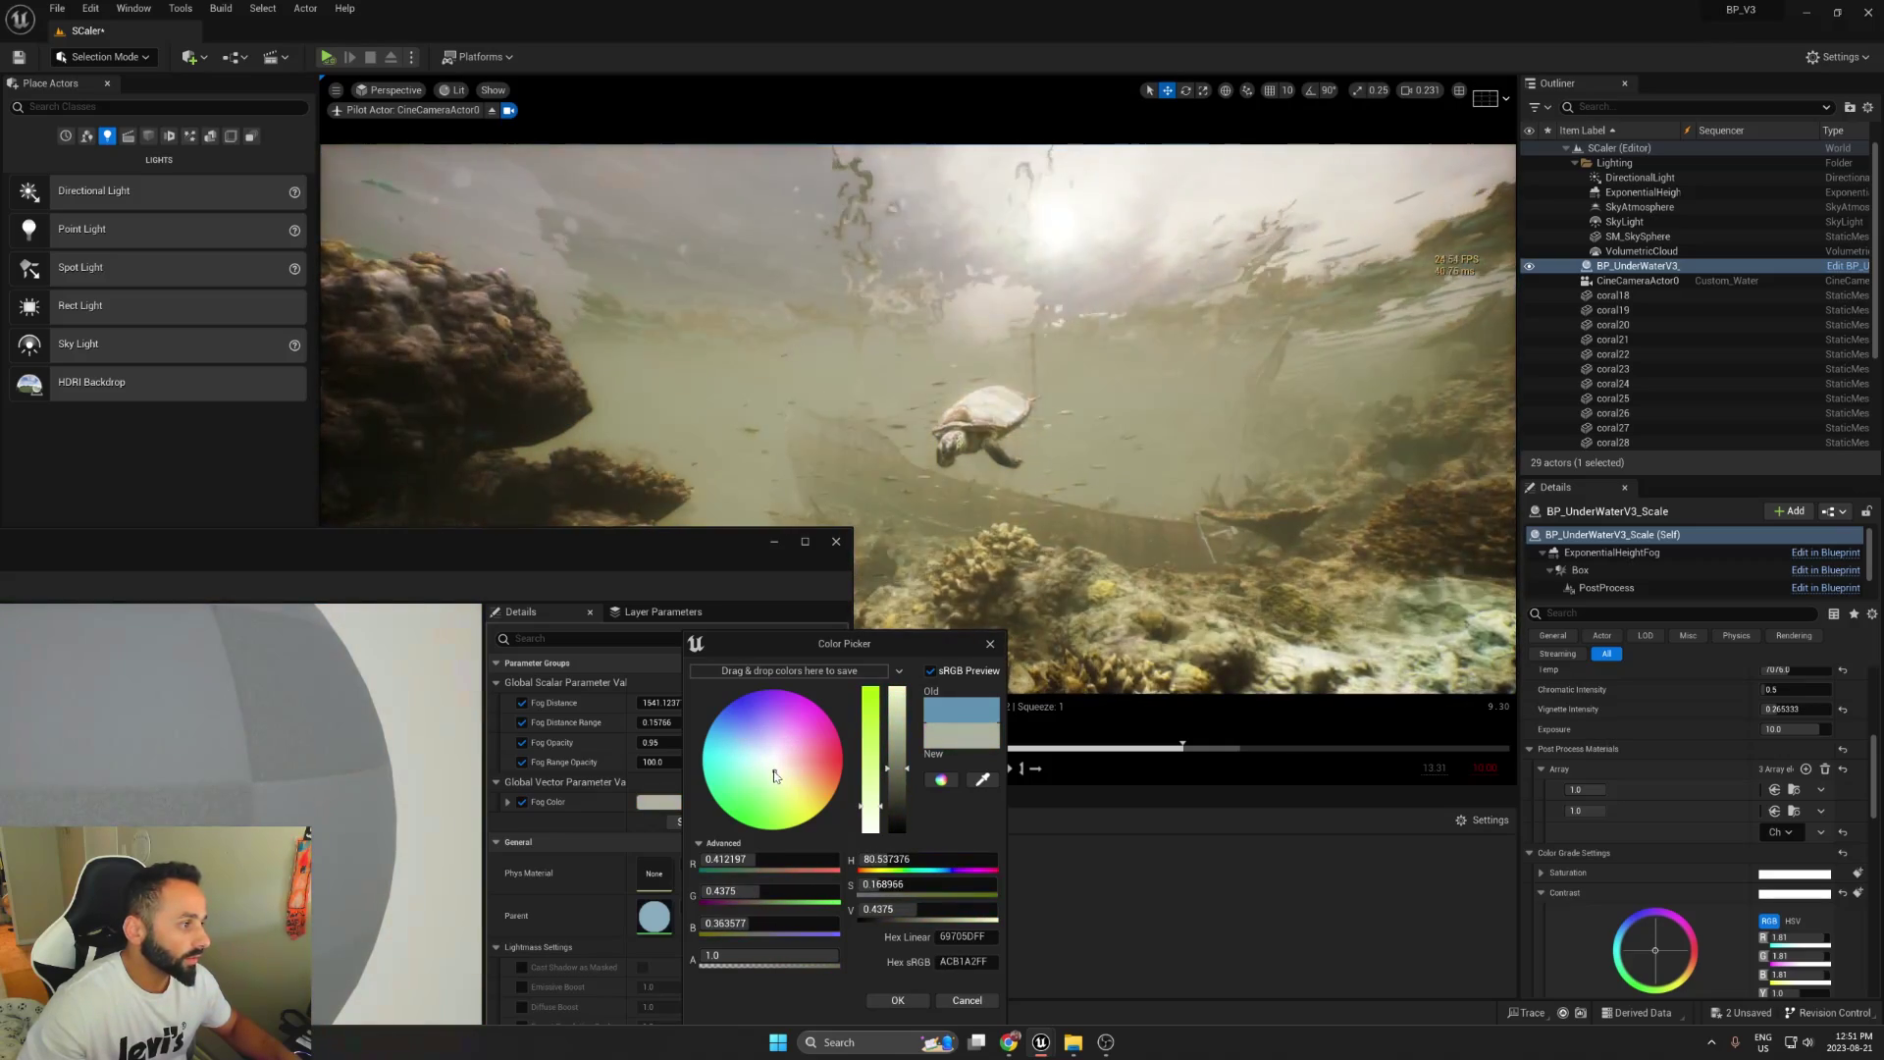
pyautogui.press('Escape')
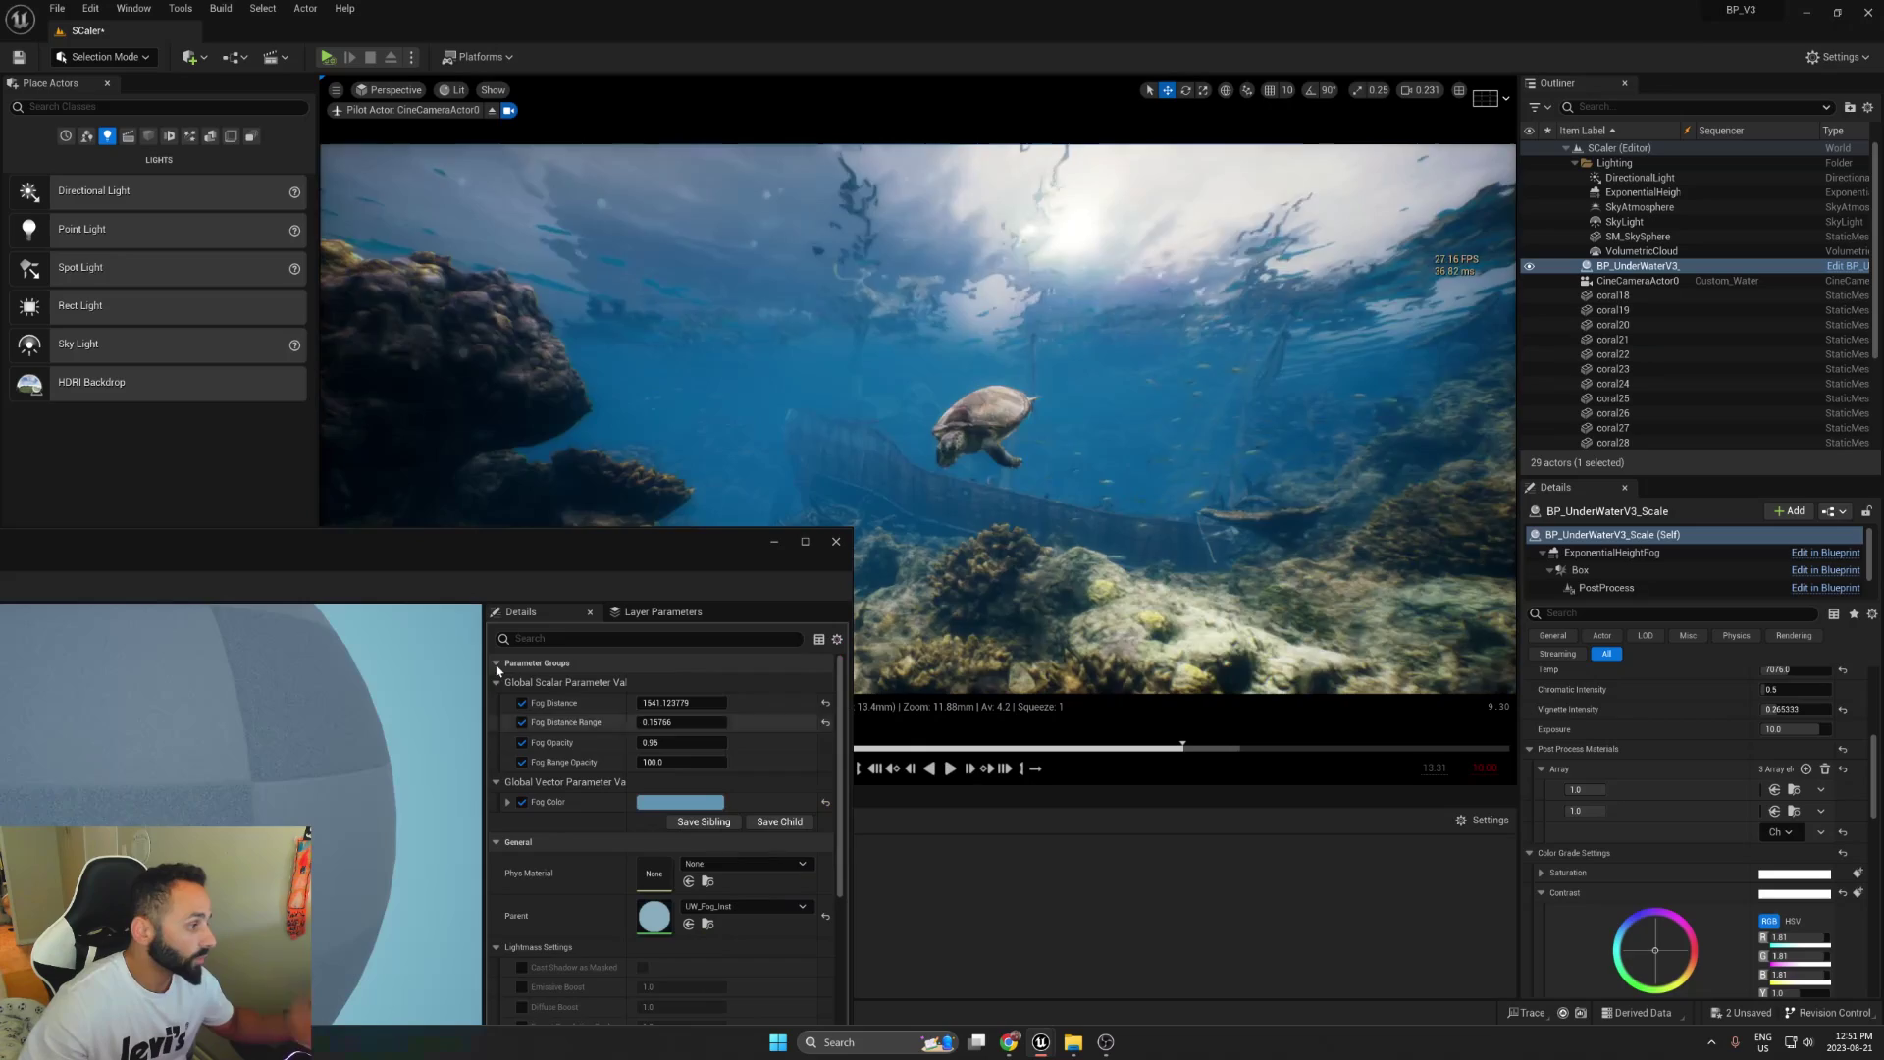
# Step: Try a new Fog Distance and a lower Fog Distance Range, undoing each change
pyautogui.moveTo(683, 542); pyautogui.dragTo(625, 567)
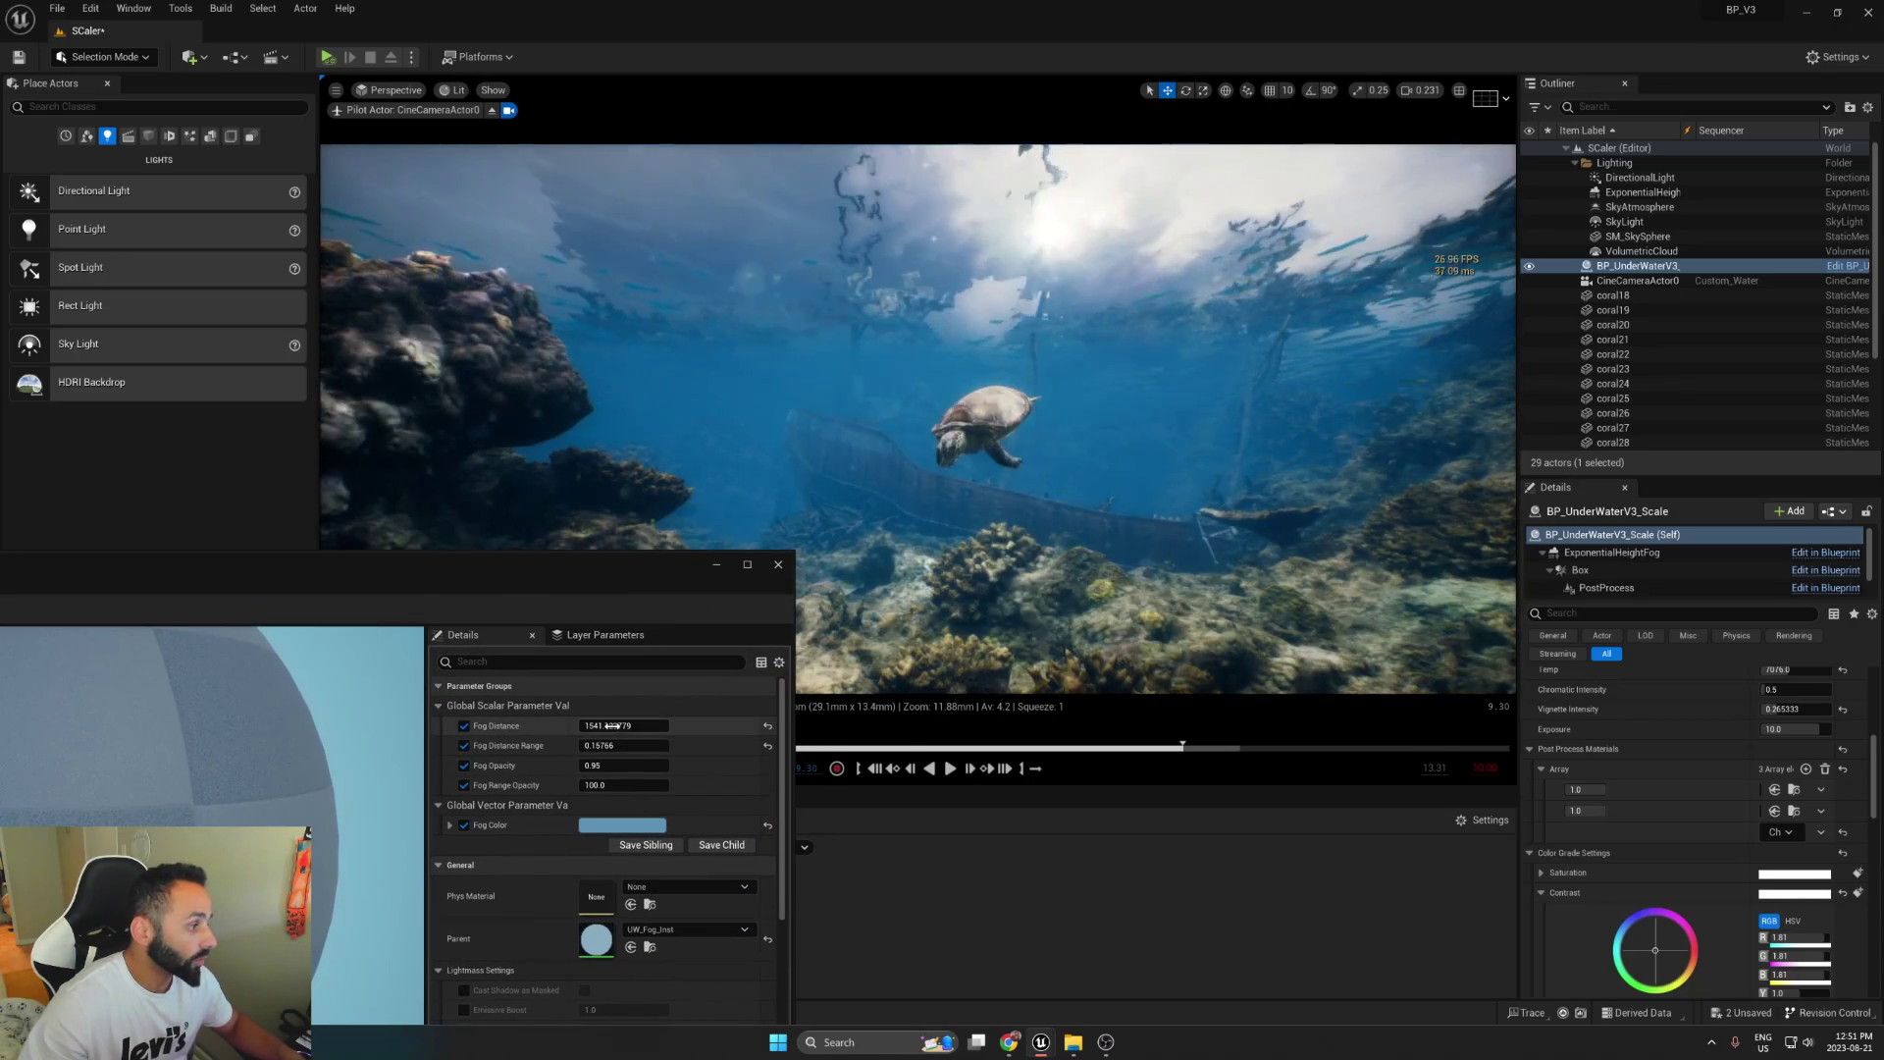
pyautogui.moveTo(623, 726)
pyautogui.mouseDown()
pyautogui.moveTo(706, 727)
pyautogui.moveTo(561, 725)
pyautogui.moveTo(589, 726)
pyautogui.mouseUp()
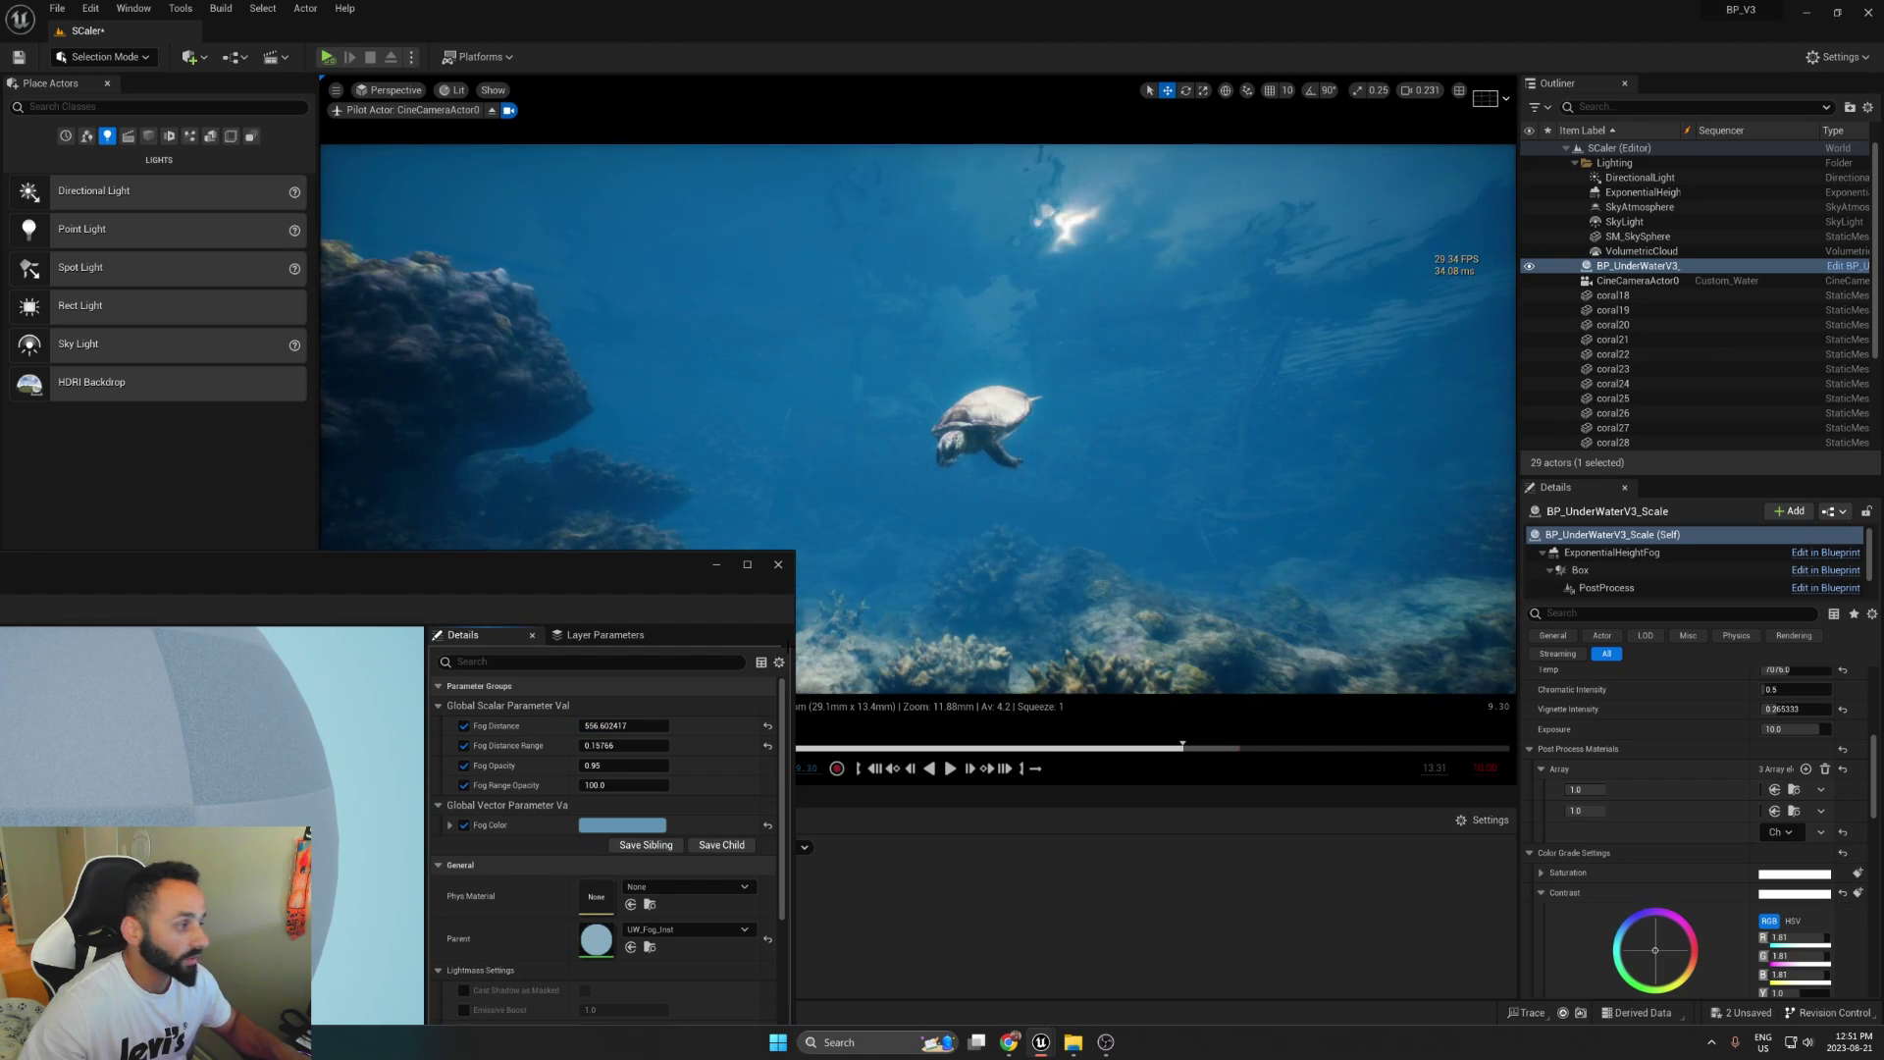
pyautogui.hotkey('ctrl', 'z')
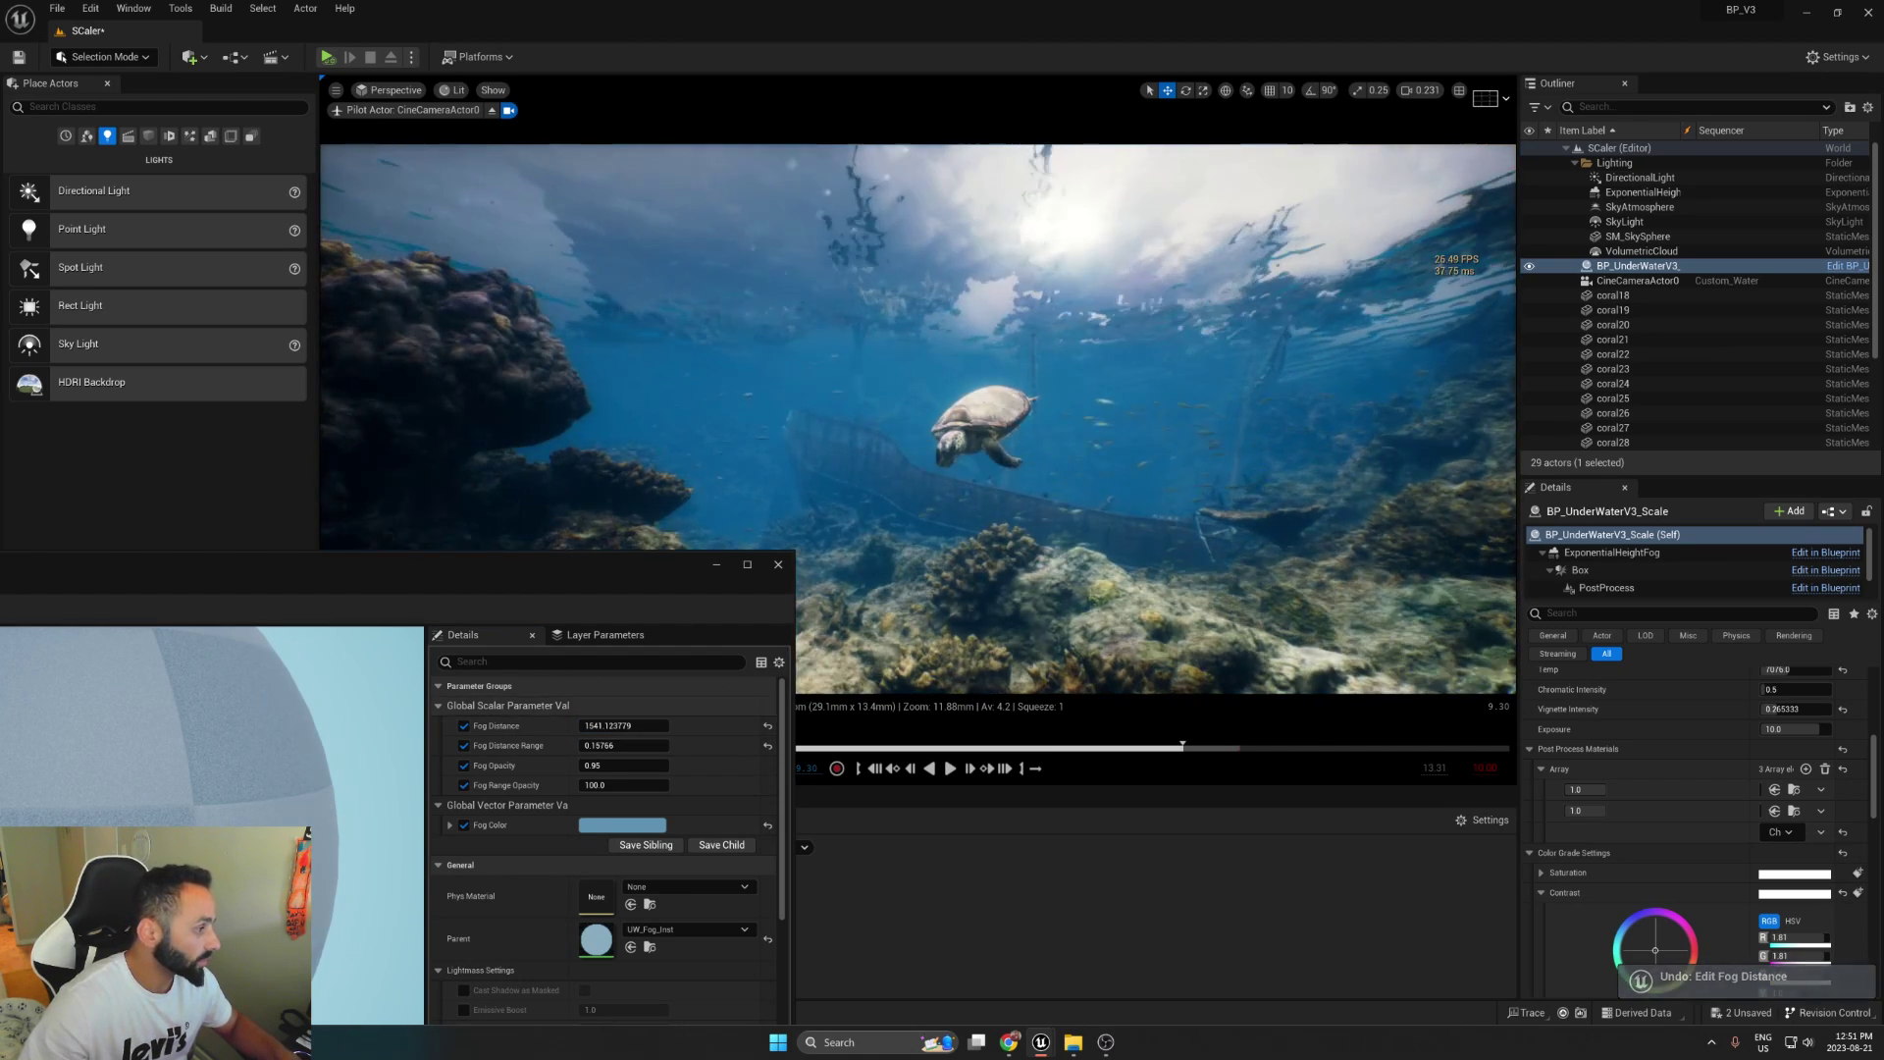
pyautogui.moveTo(604, 579); pyautogui.dragTo(552, 611)
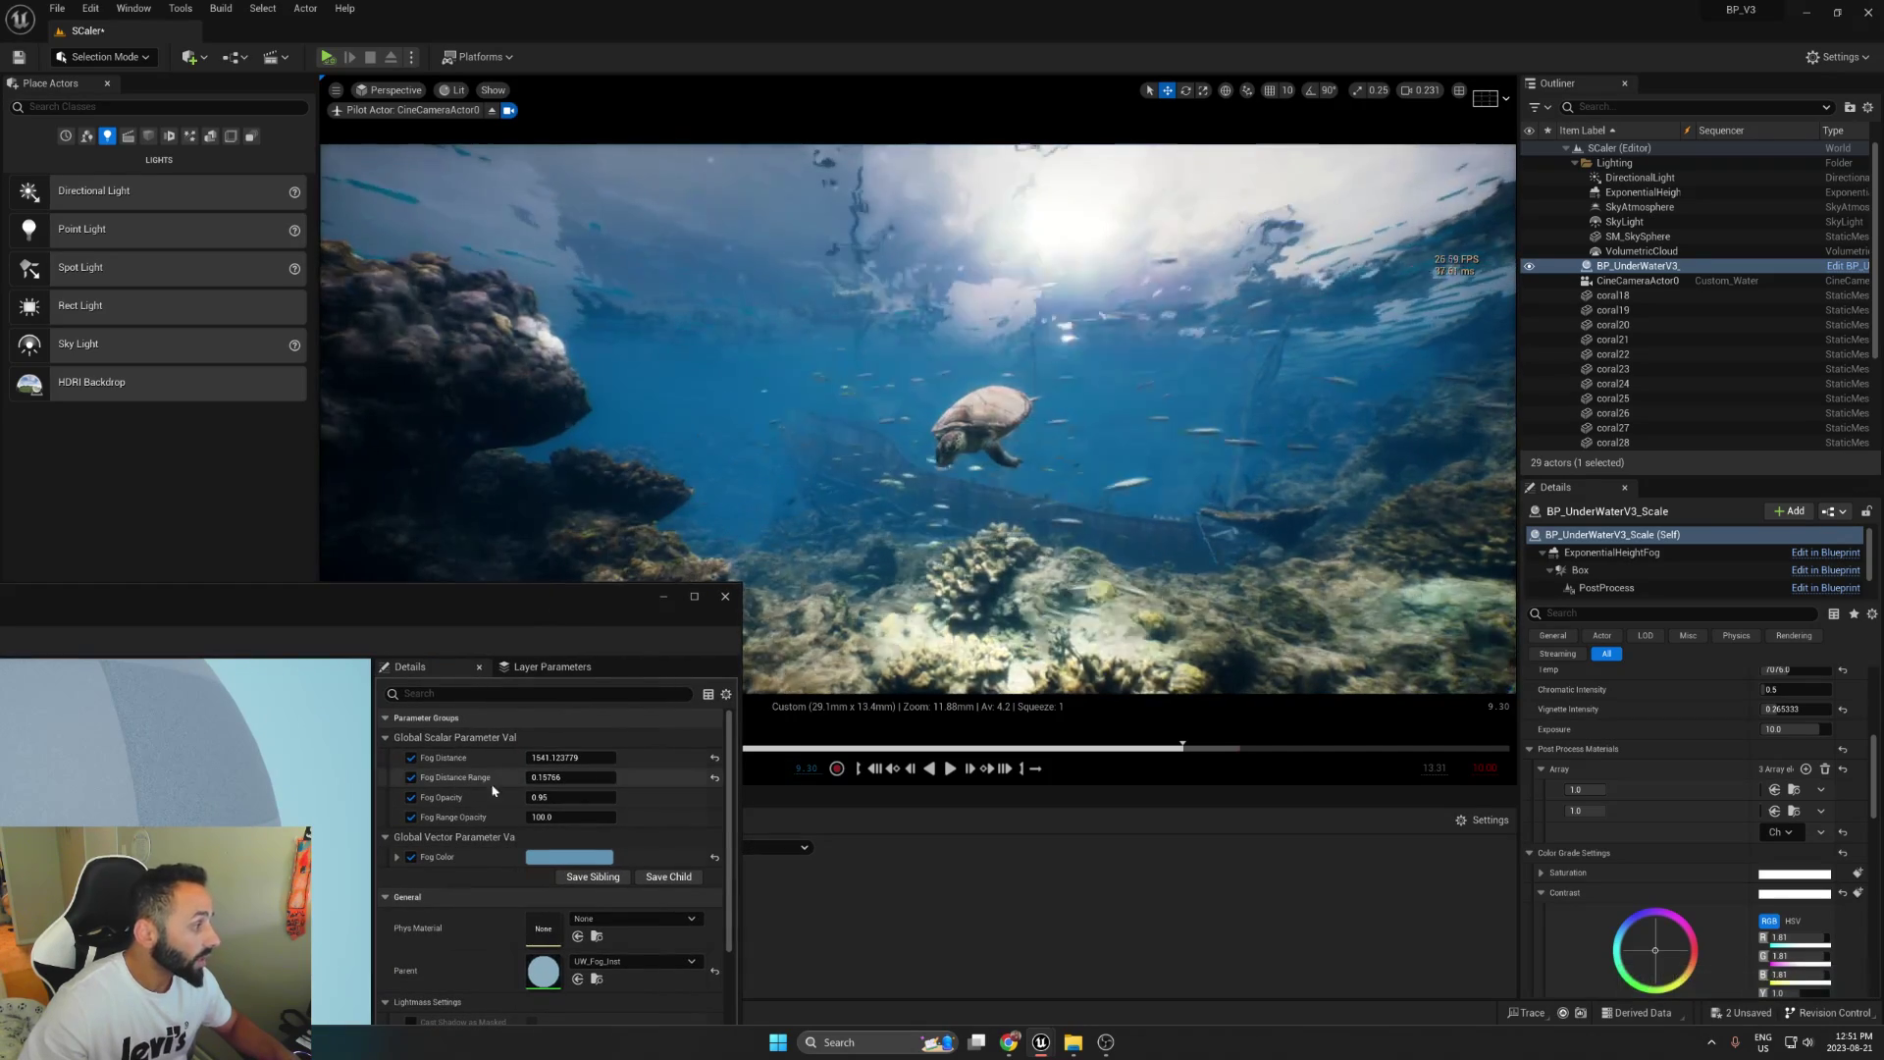
pyautogui.moveTo(571, 776)
pyautogui.mouseDown()
pyautogui.moveTo(548, 776)
pyautogui.moveTo(590, 775)
pyautogui.mouseUp()
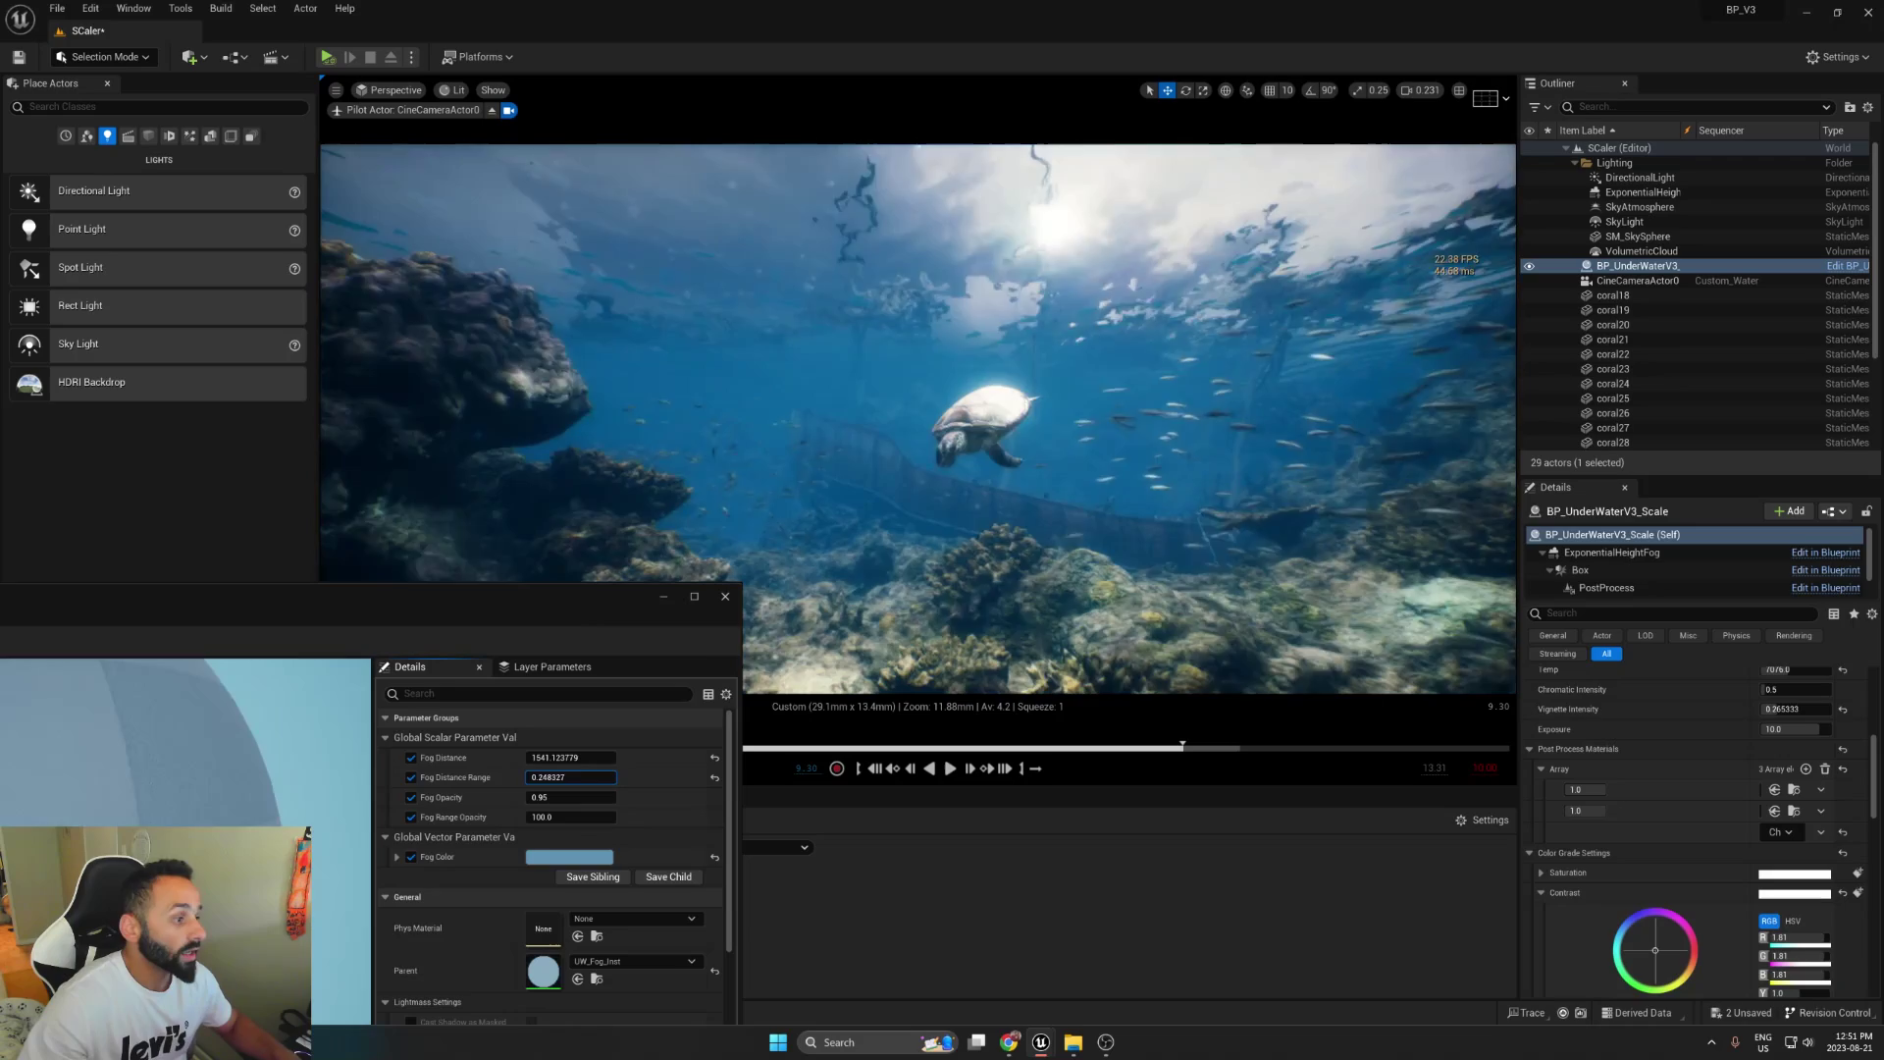
pyautogui.hotkey('ctrl', 'z')
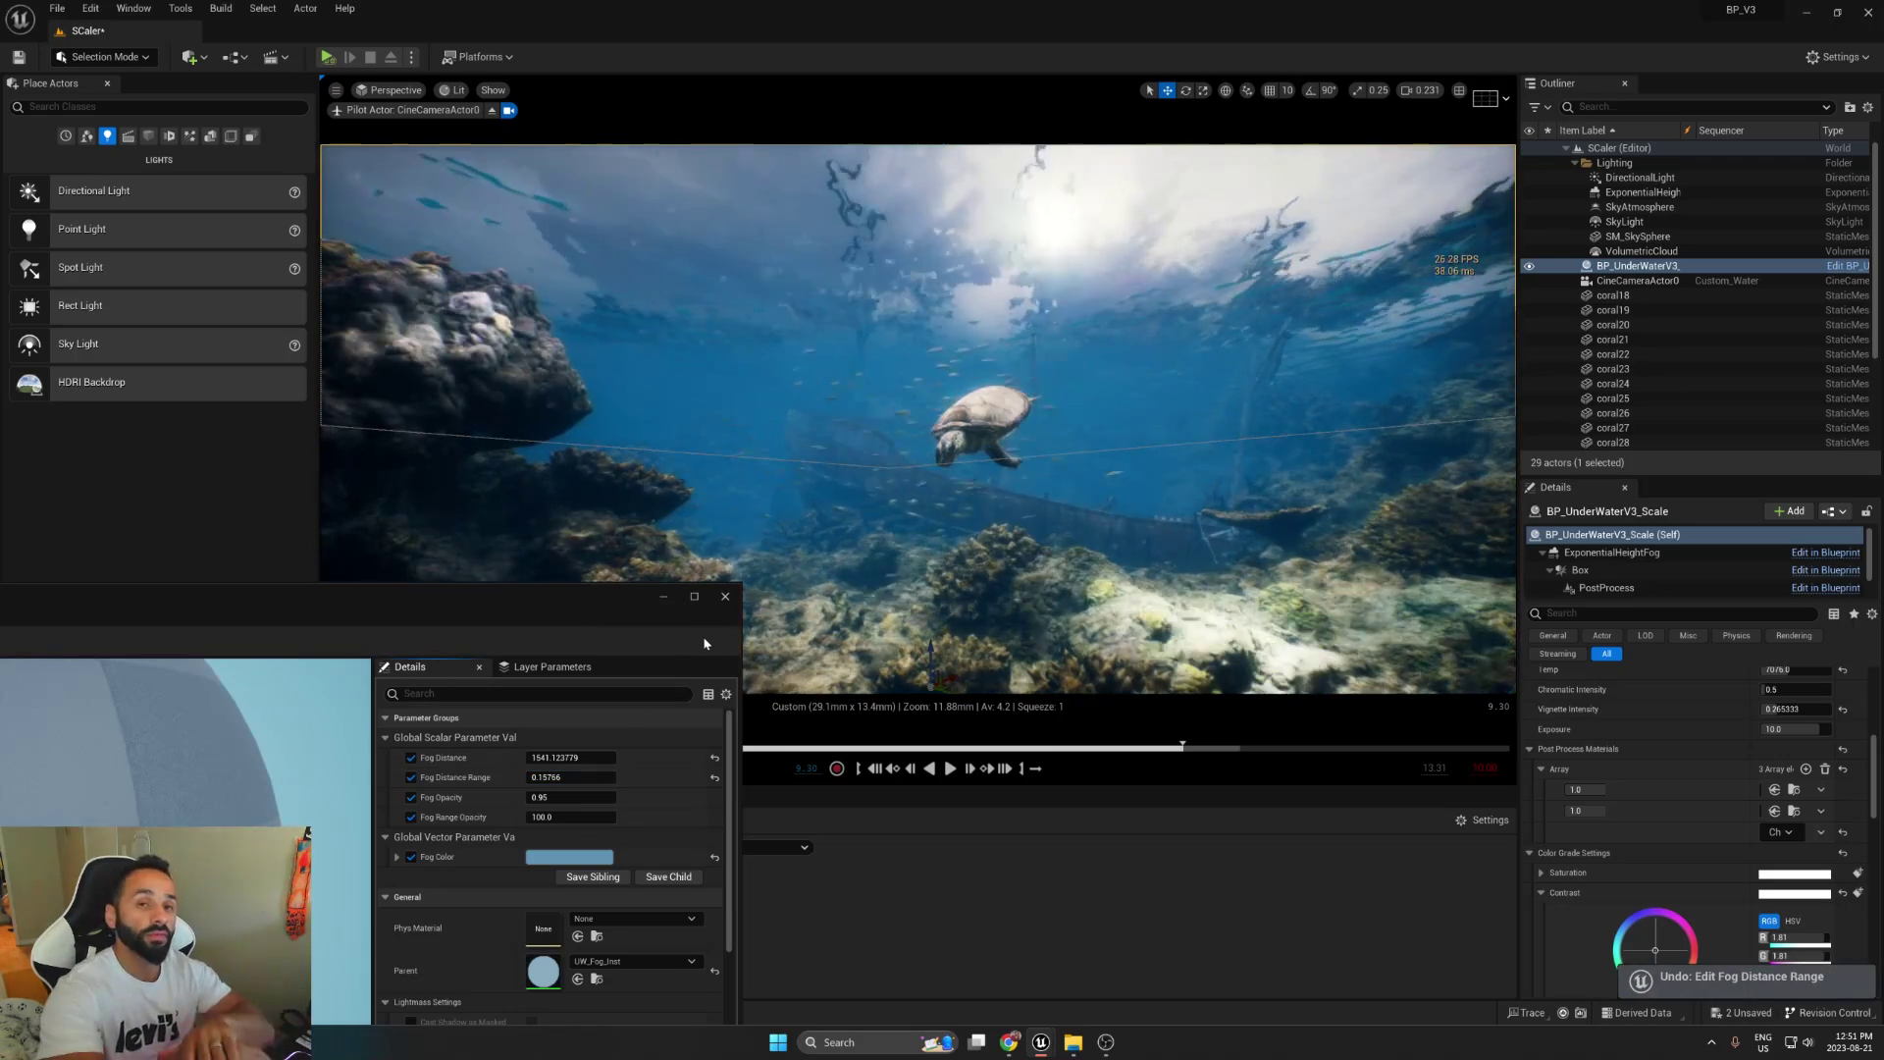
# Step: Try a higher fog distance range, fog opacity and range opacity, undoing each change
pyautogui.moveTo(588, 776); pyautogui.dragTo(699, 775)
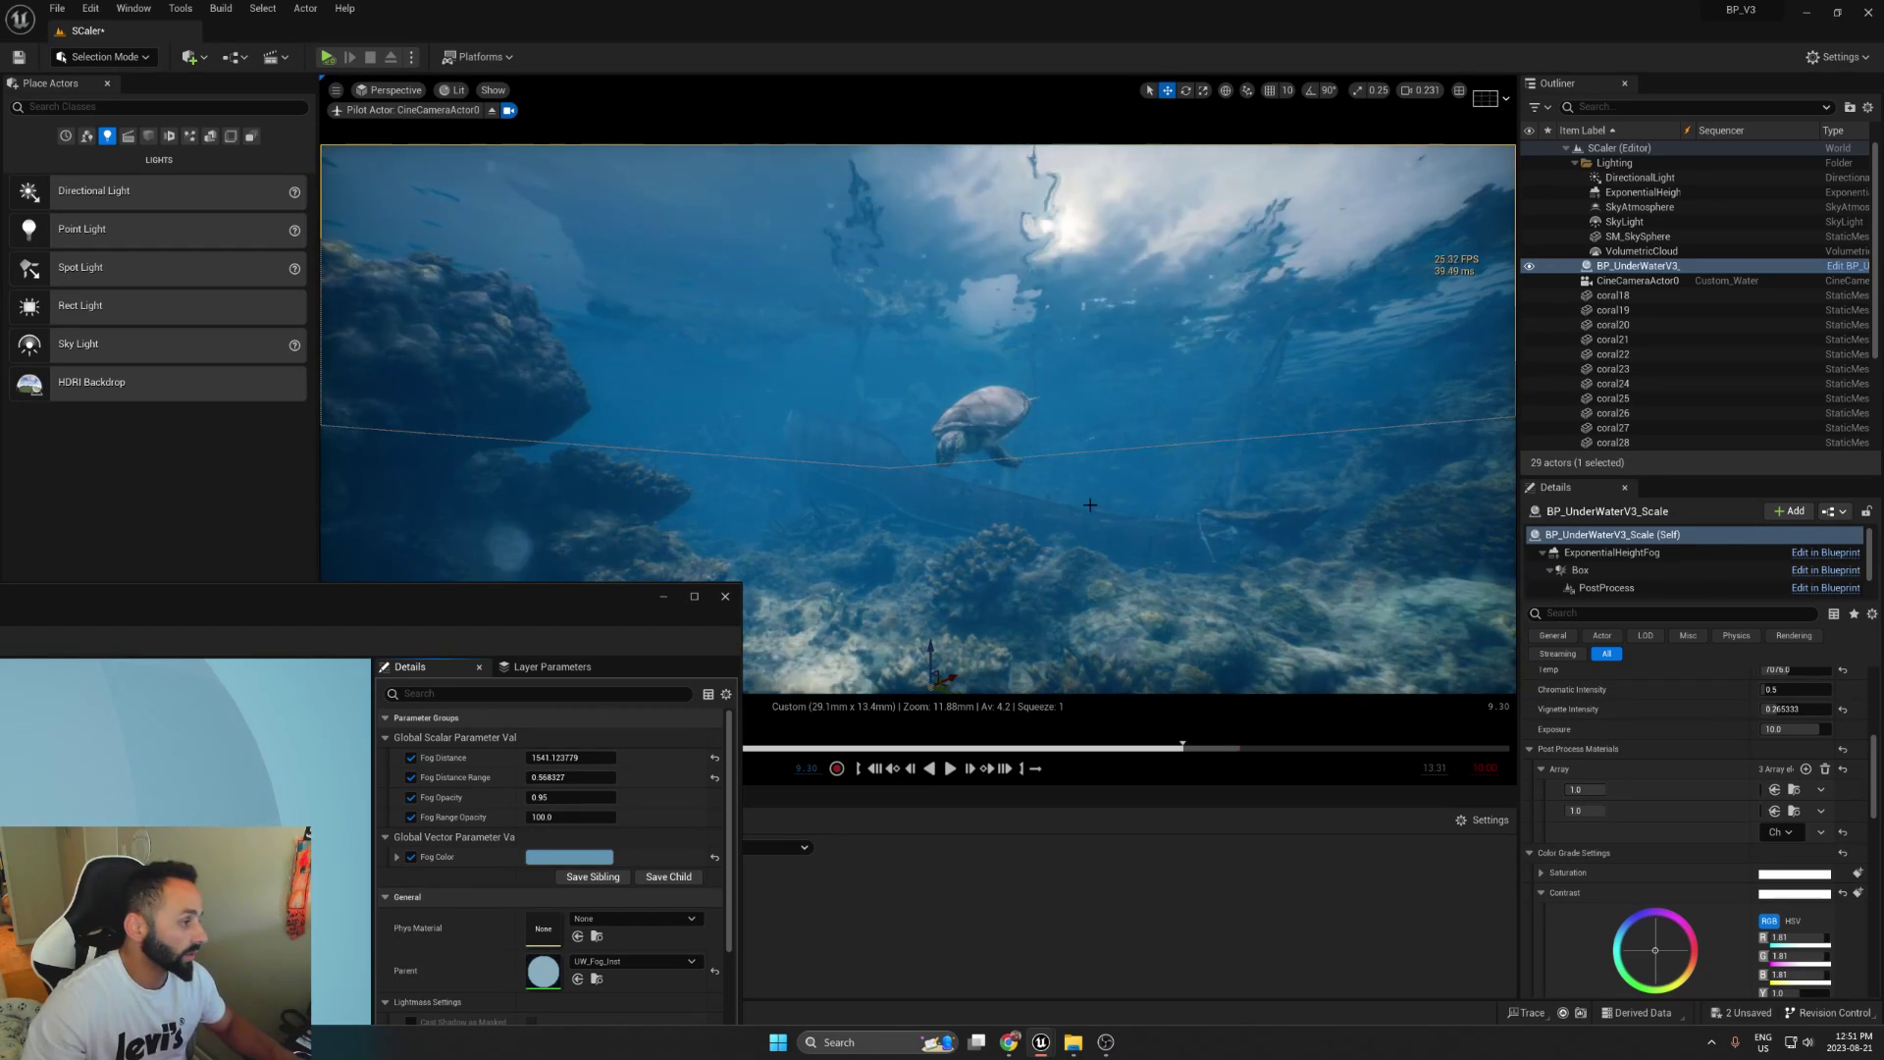
pyautogui.hotkey('ctrl', 'z')
pyautogui.press('g')
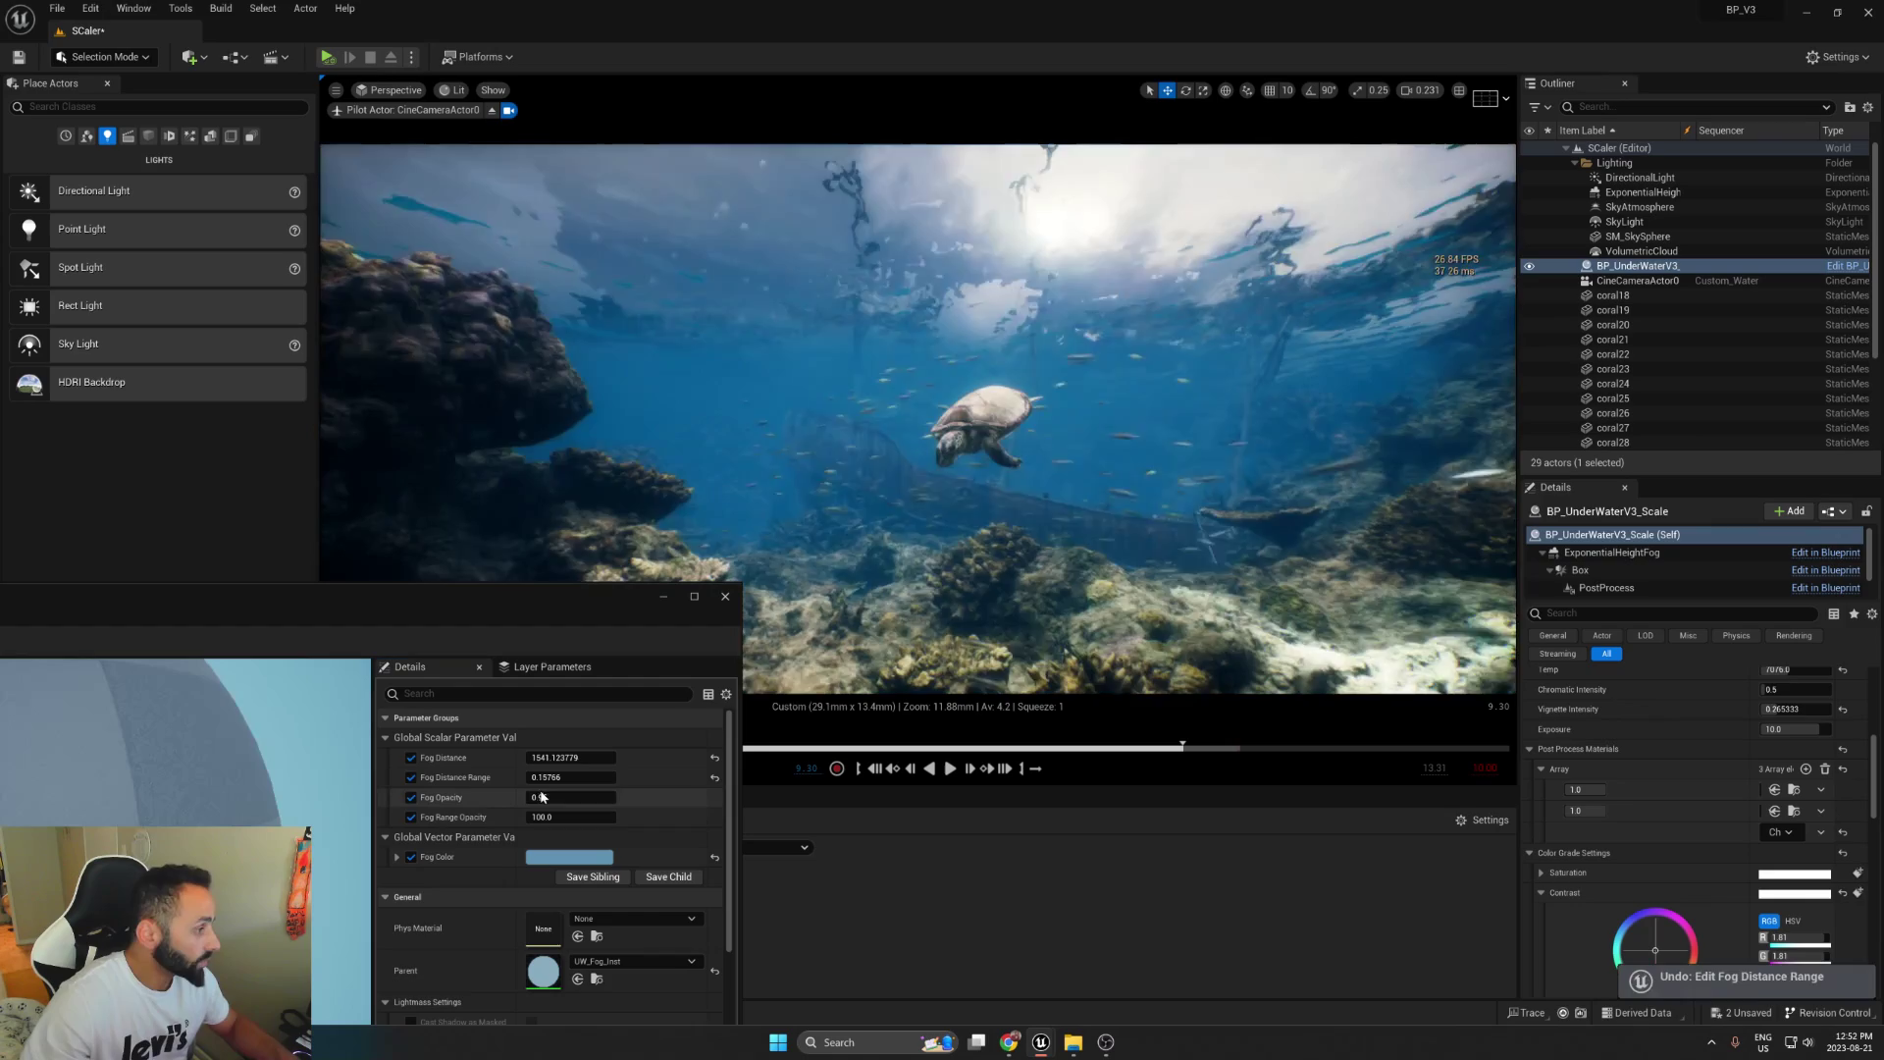
pyautogui.moveTo(567, 796); pyautogui.dragTo(611, 797)
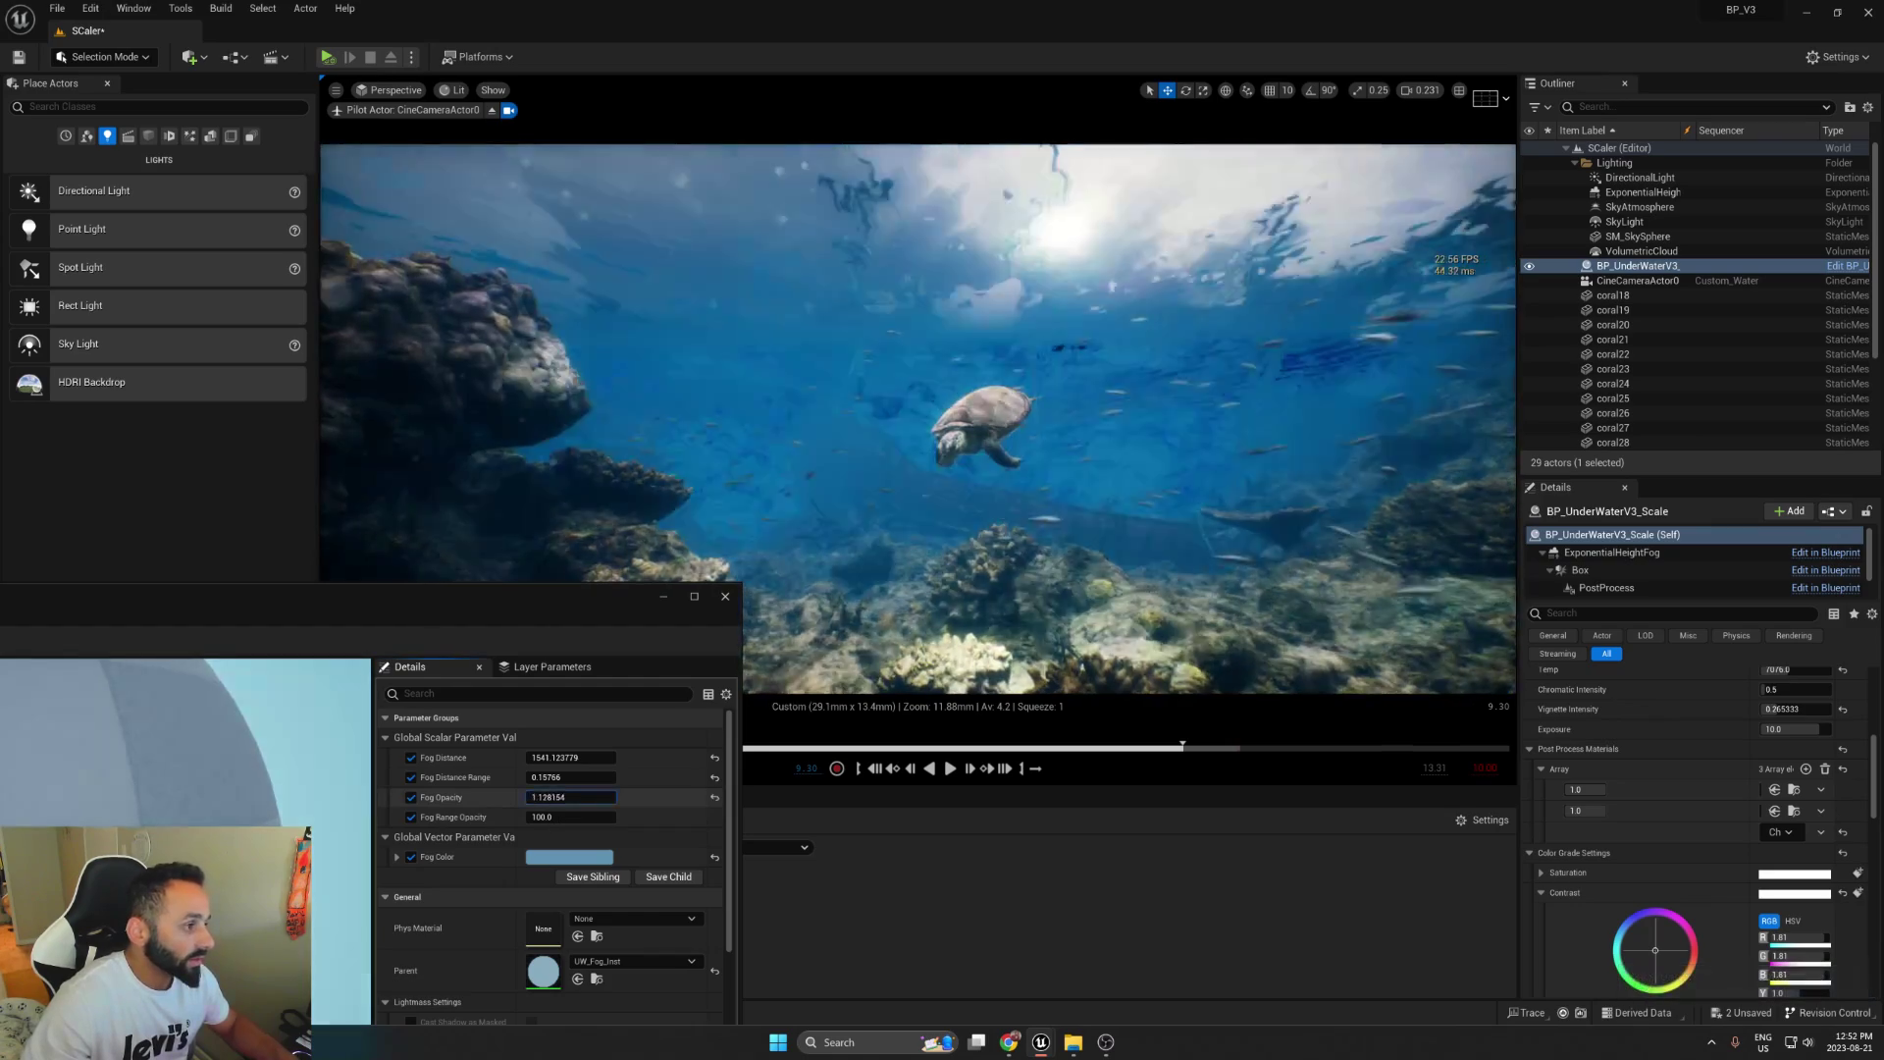
pyautogui.hotkey('ctrl', 'z')
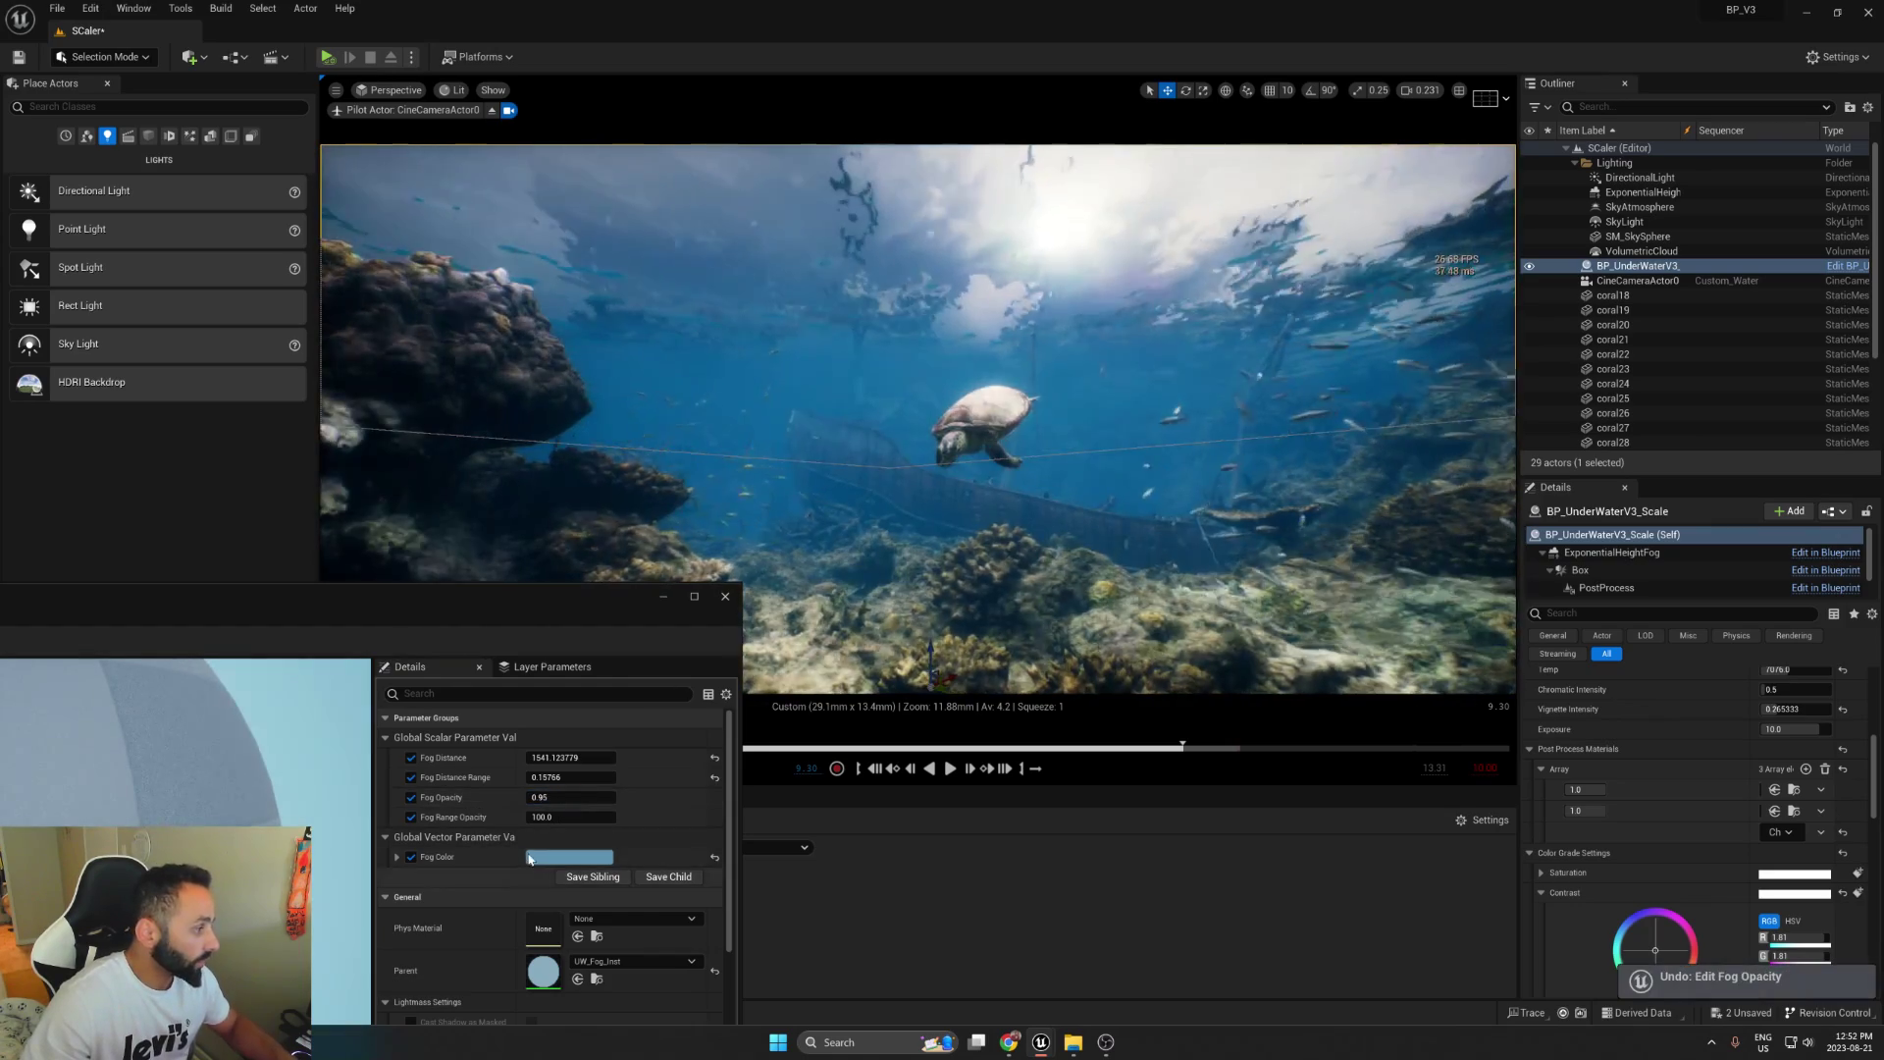
pyautogui.moveTo(568, 815)
pyautogui.mouseDown()
pyautogui.moveTo(546, 816)
pyautogui.moveTo(618, 816)
pyautogui.mouseUp()
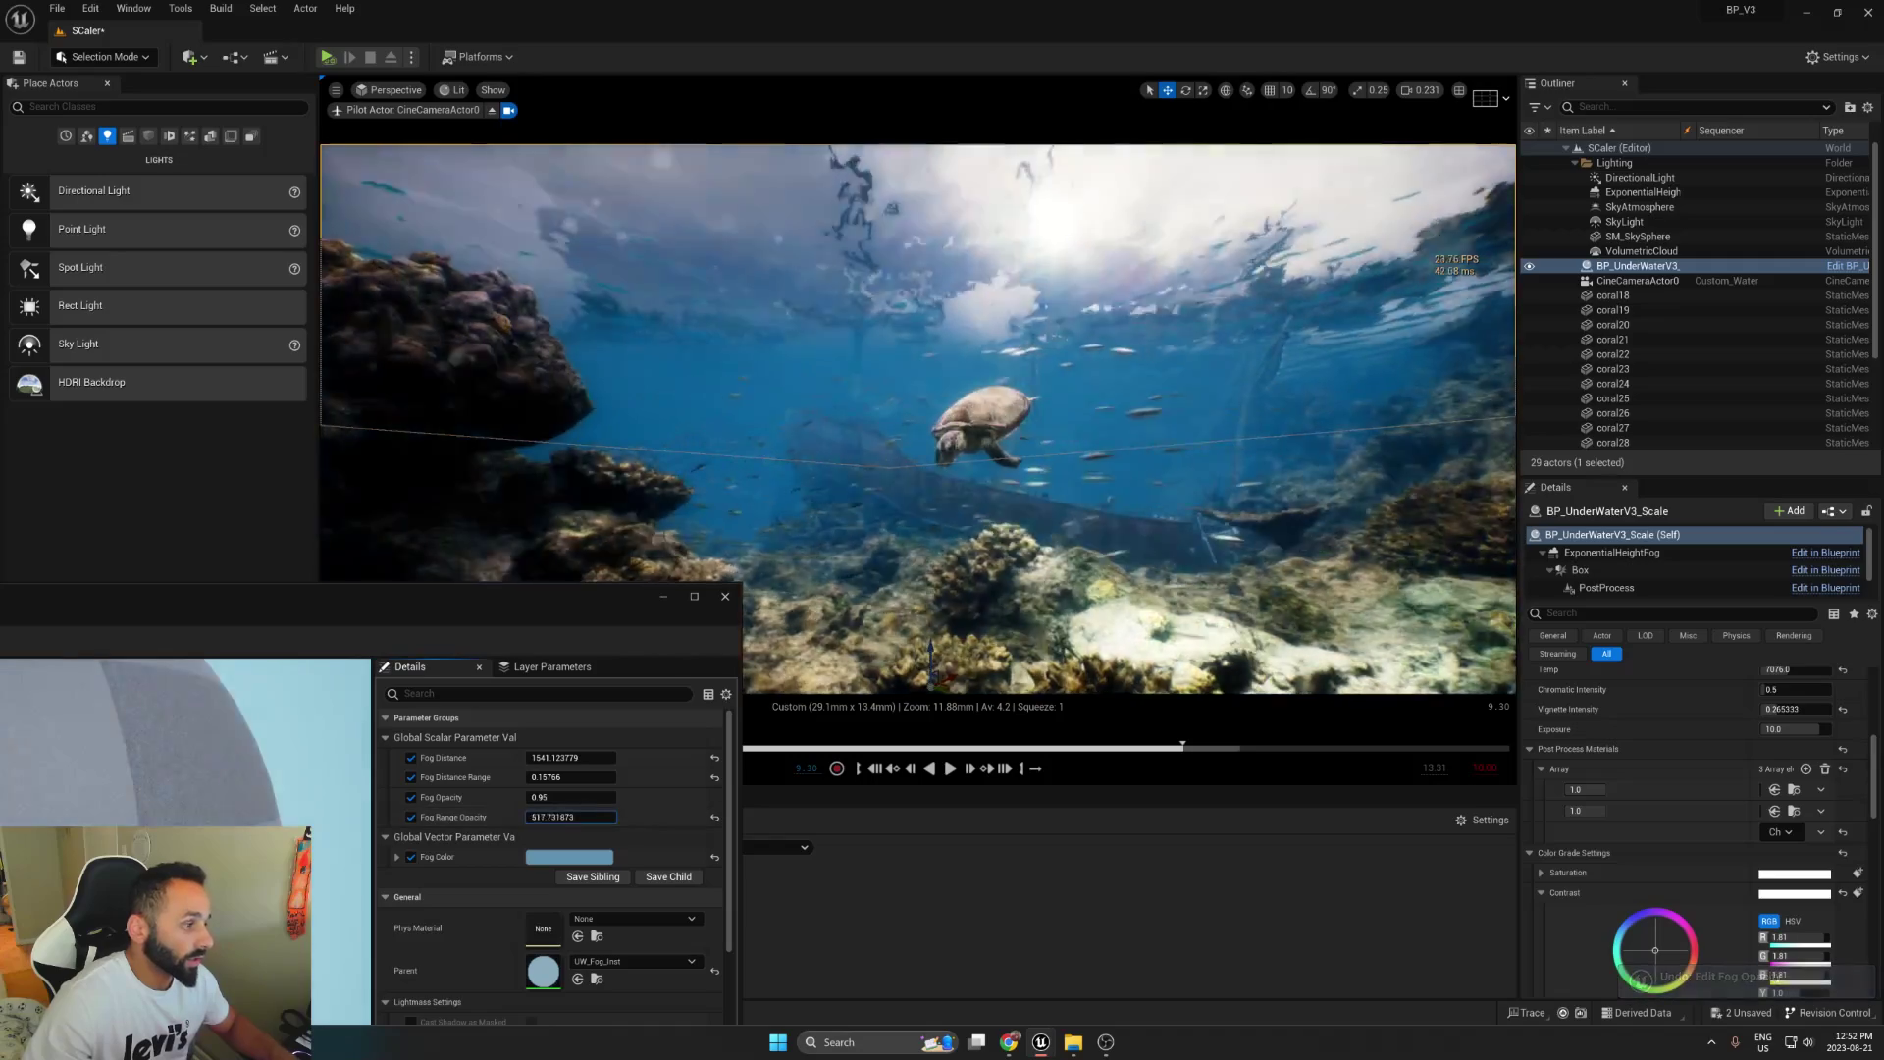
pyautogui.hotkey('ctrl', 'z')
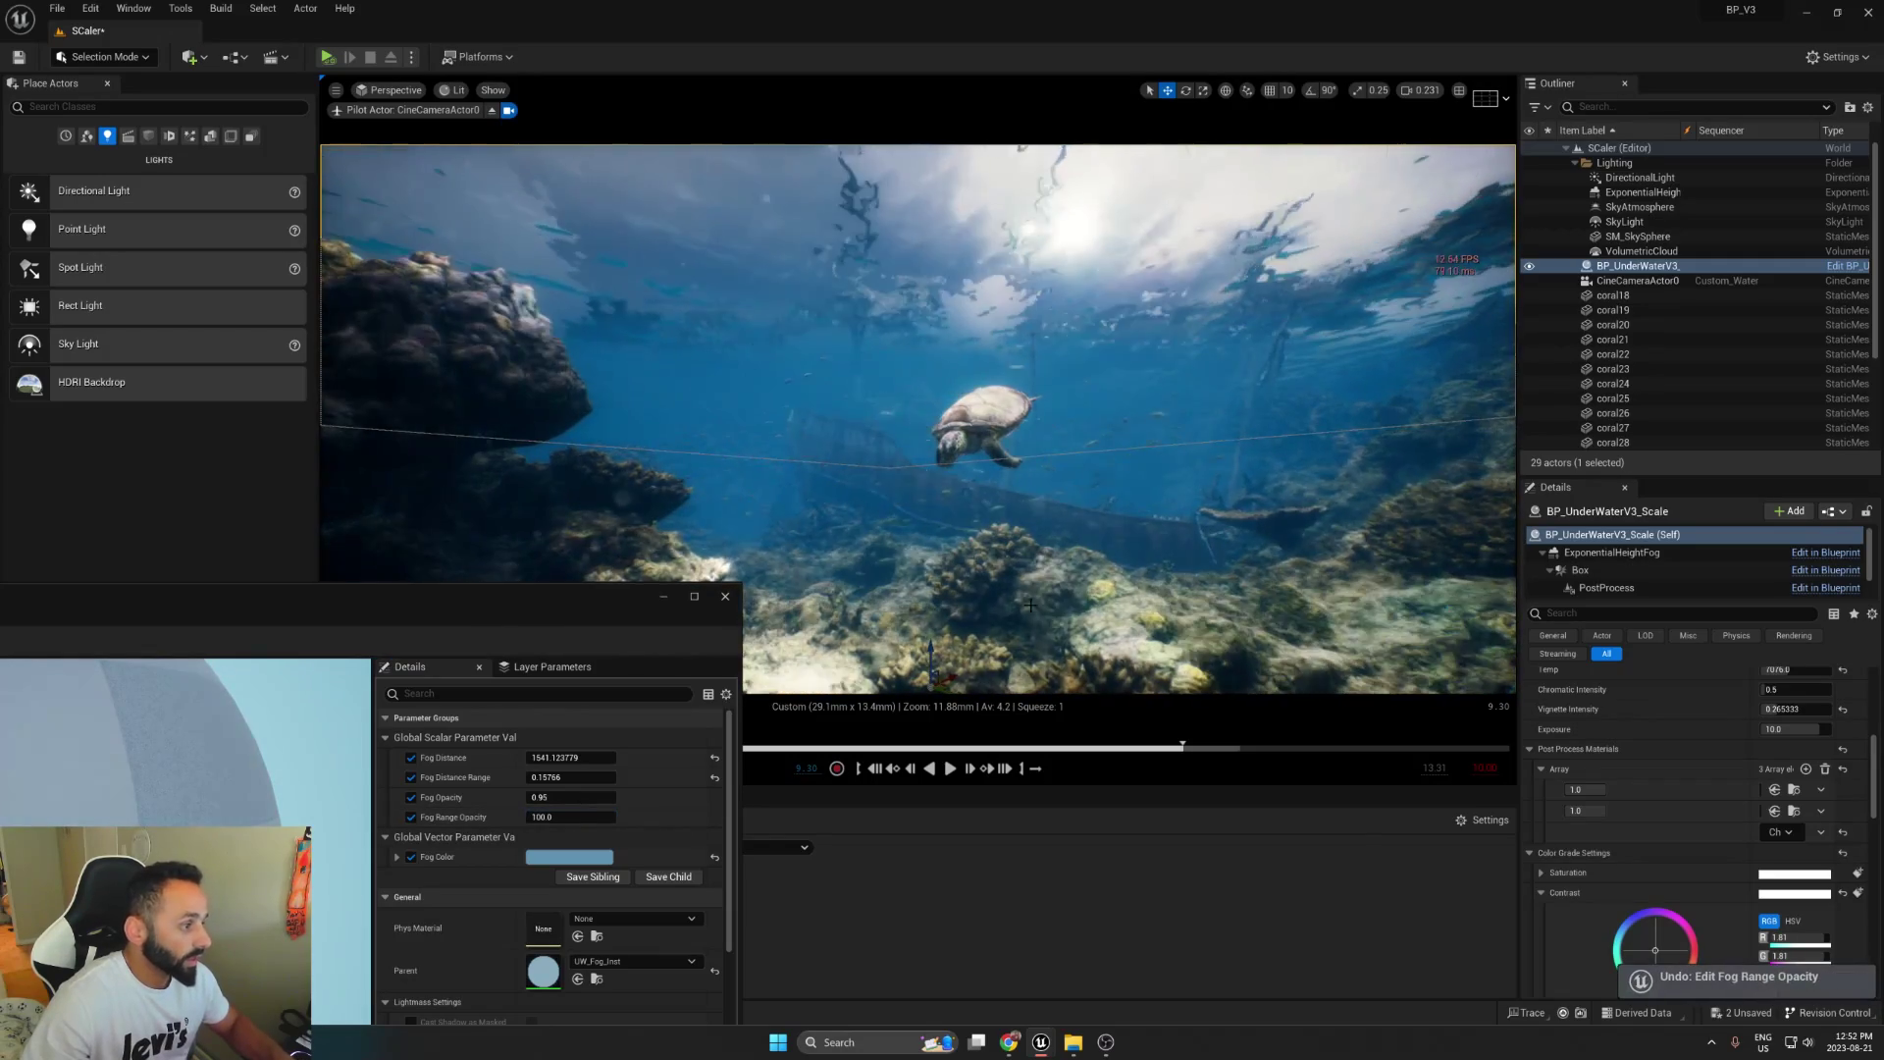
# Step: Try grey-blue, bluer and purple fog colours, cancel to keep blue, and close the editor
pyautogui.click(570, 857)
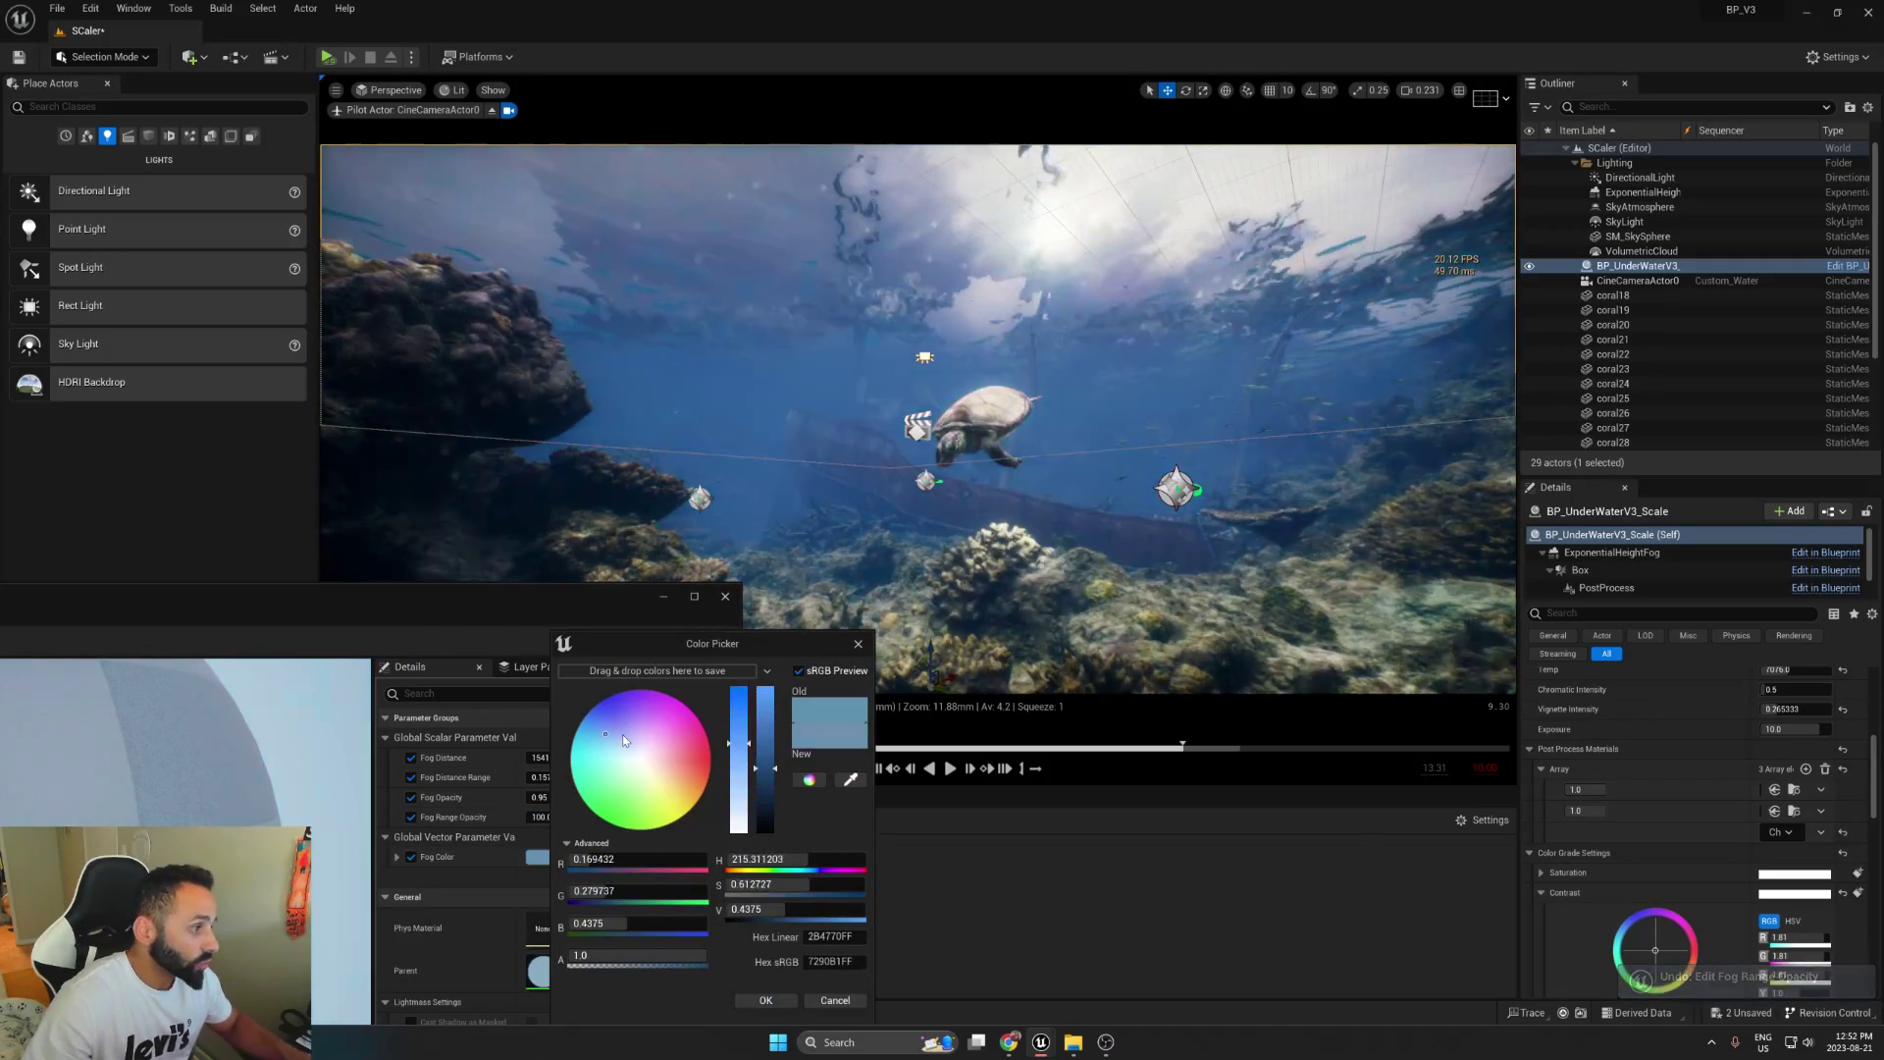
pyautogui.moveTo(607, 752); pyautogui.dragTo(633, 758)
pyautogui.click(612, 738)
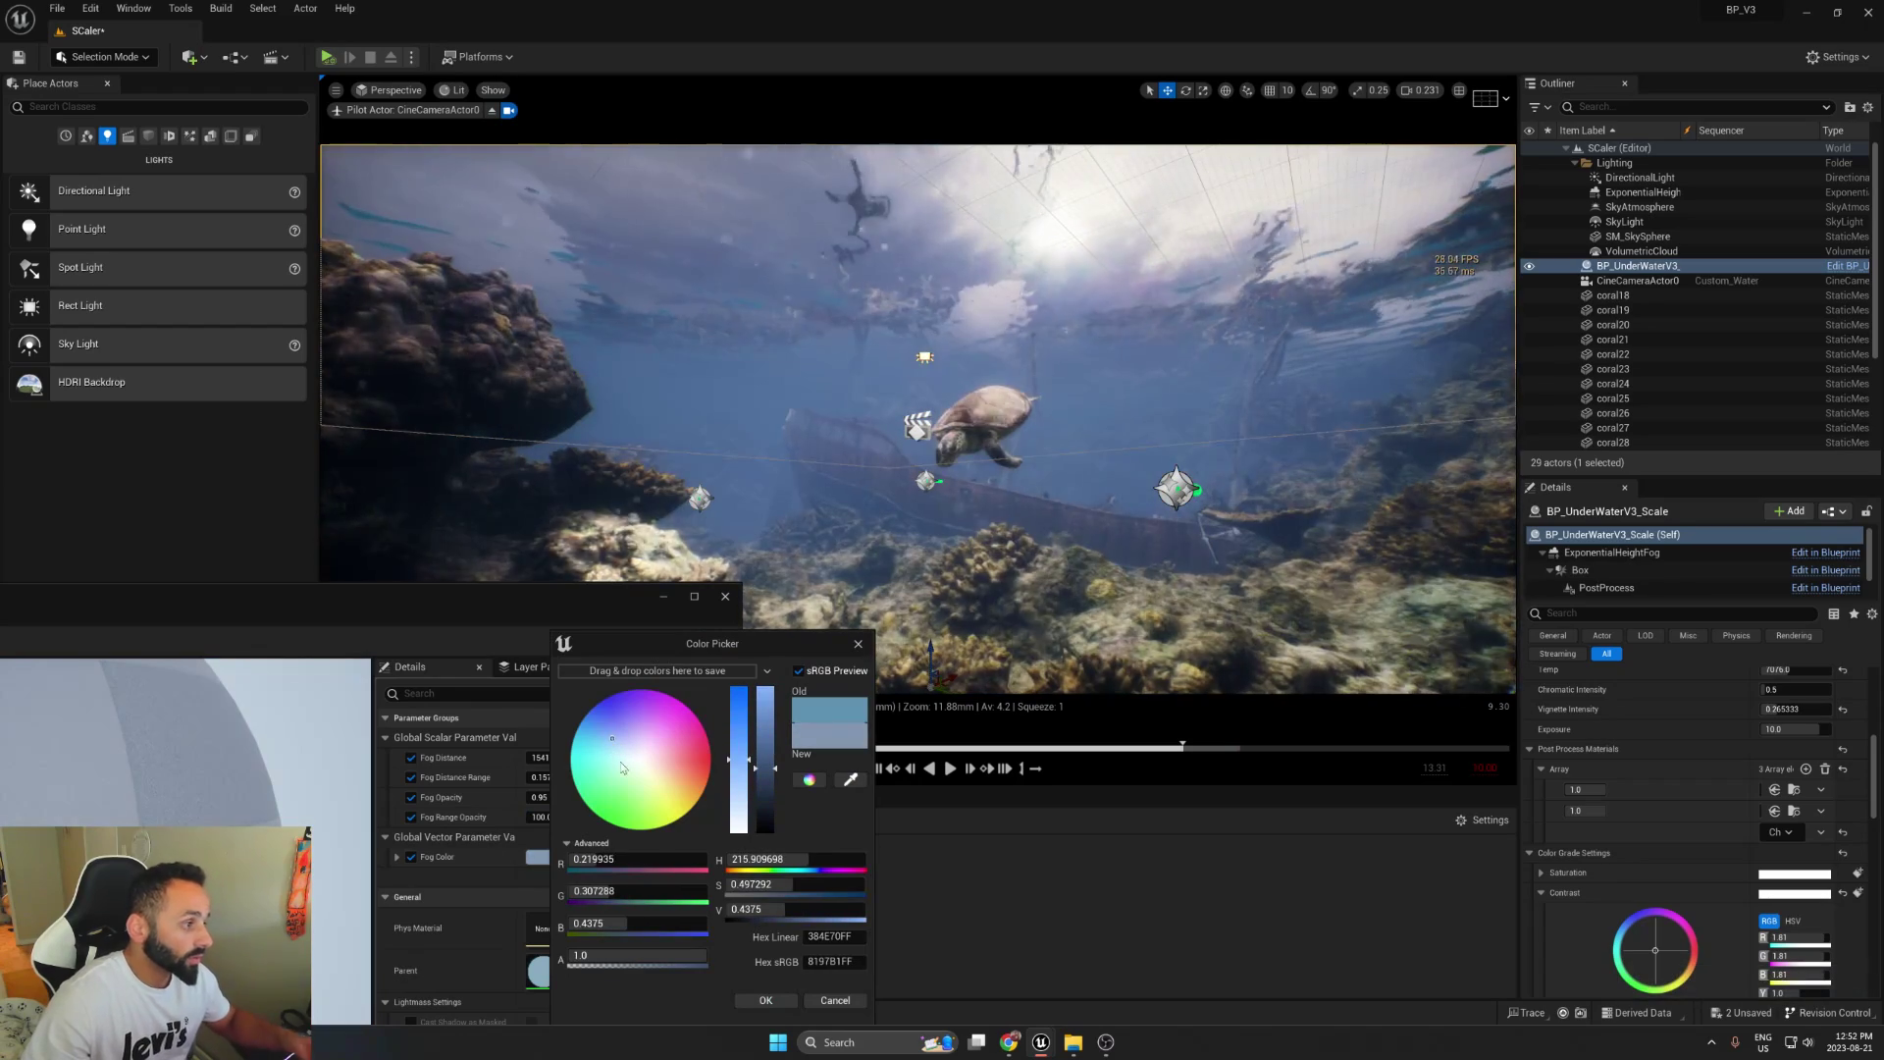
pyautogui.moveTo(663, 743); pyautogui.dragTo(620, 732)
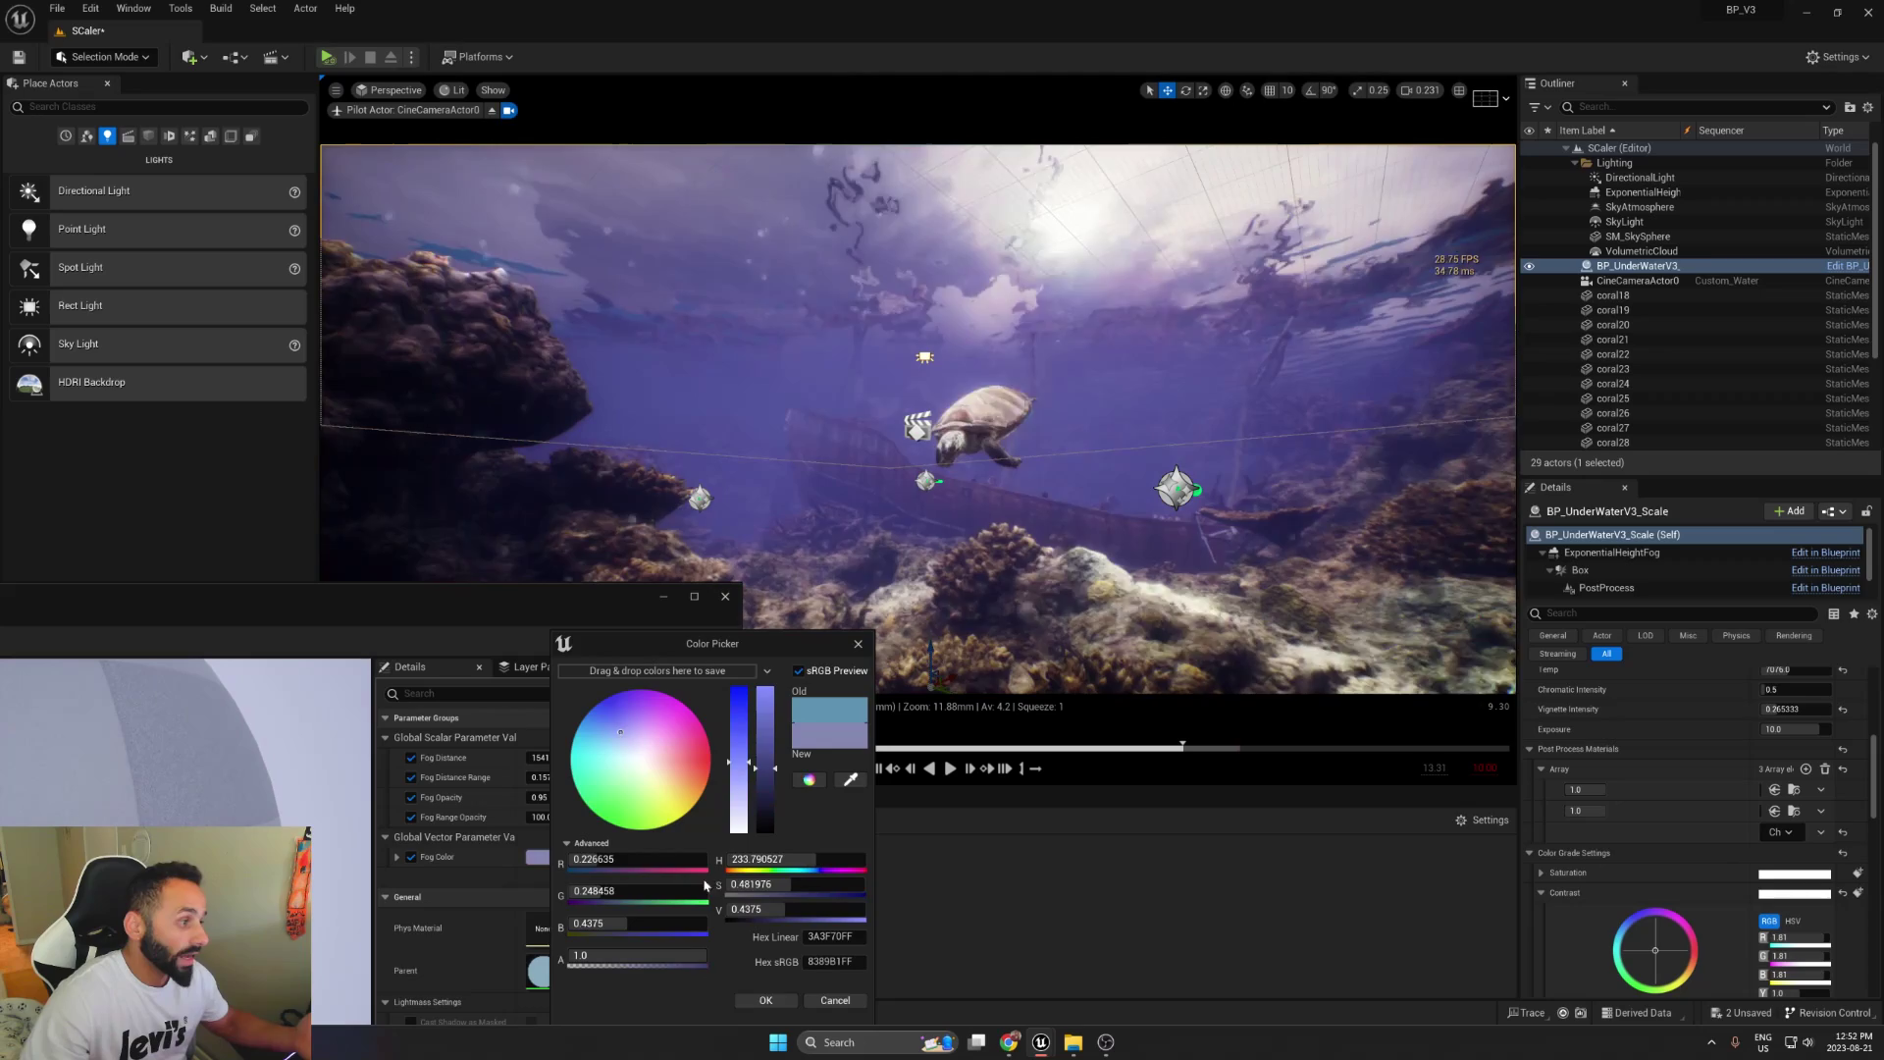
pyautogui.click(828, 1001)
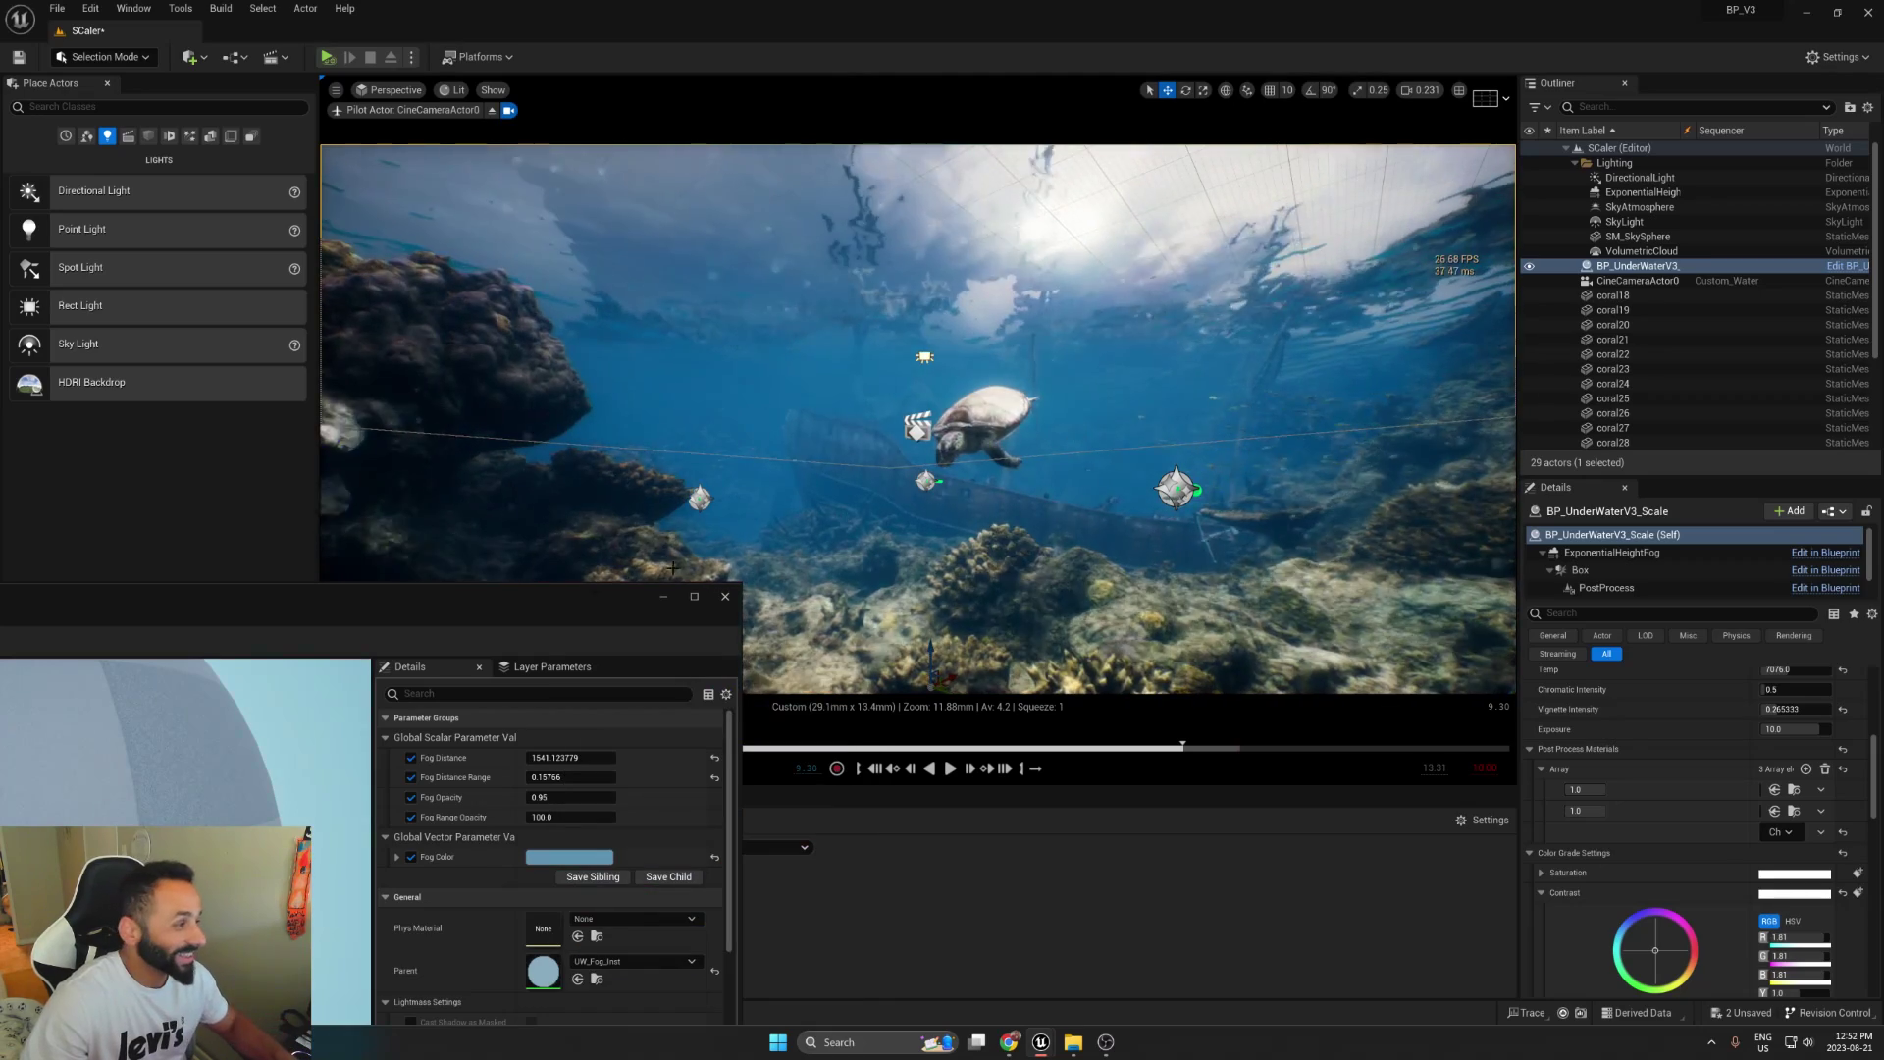
pyautogui.press('g')
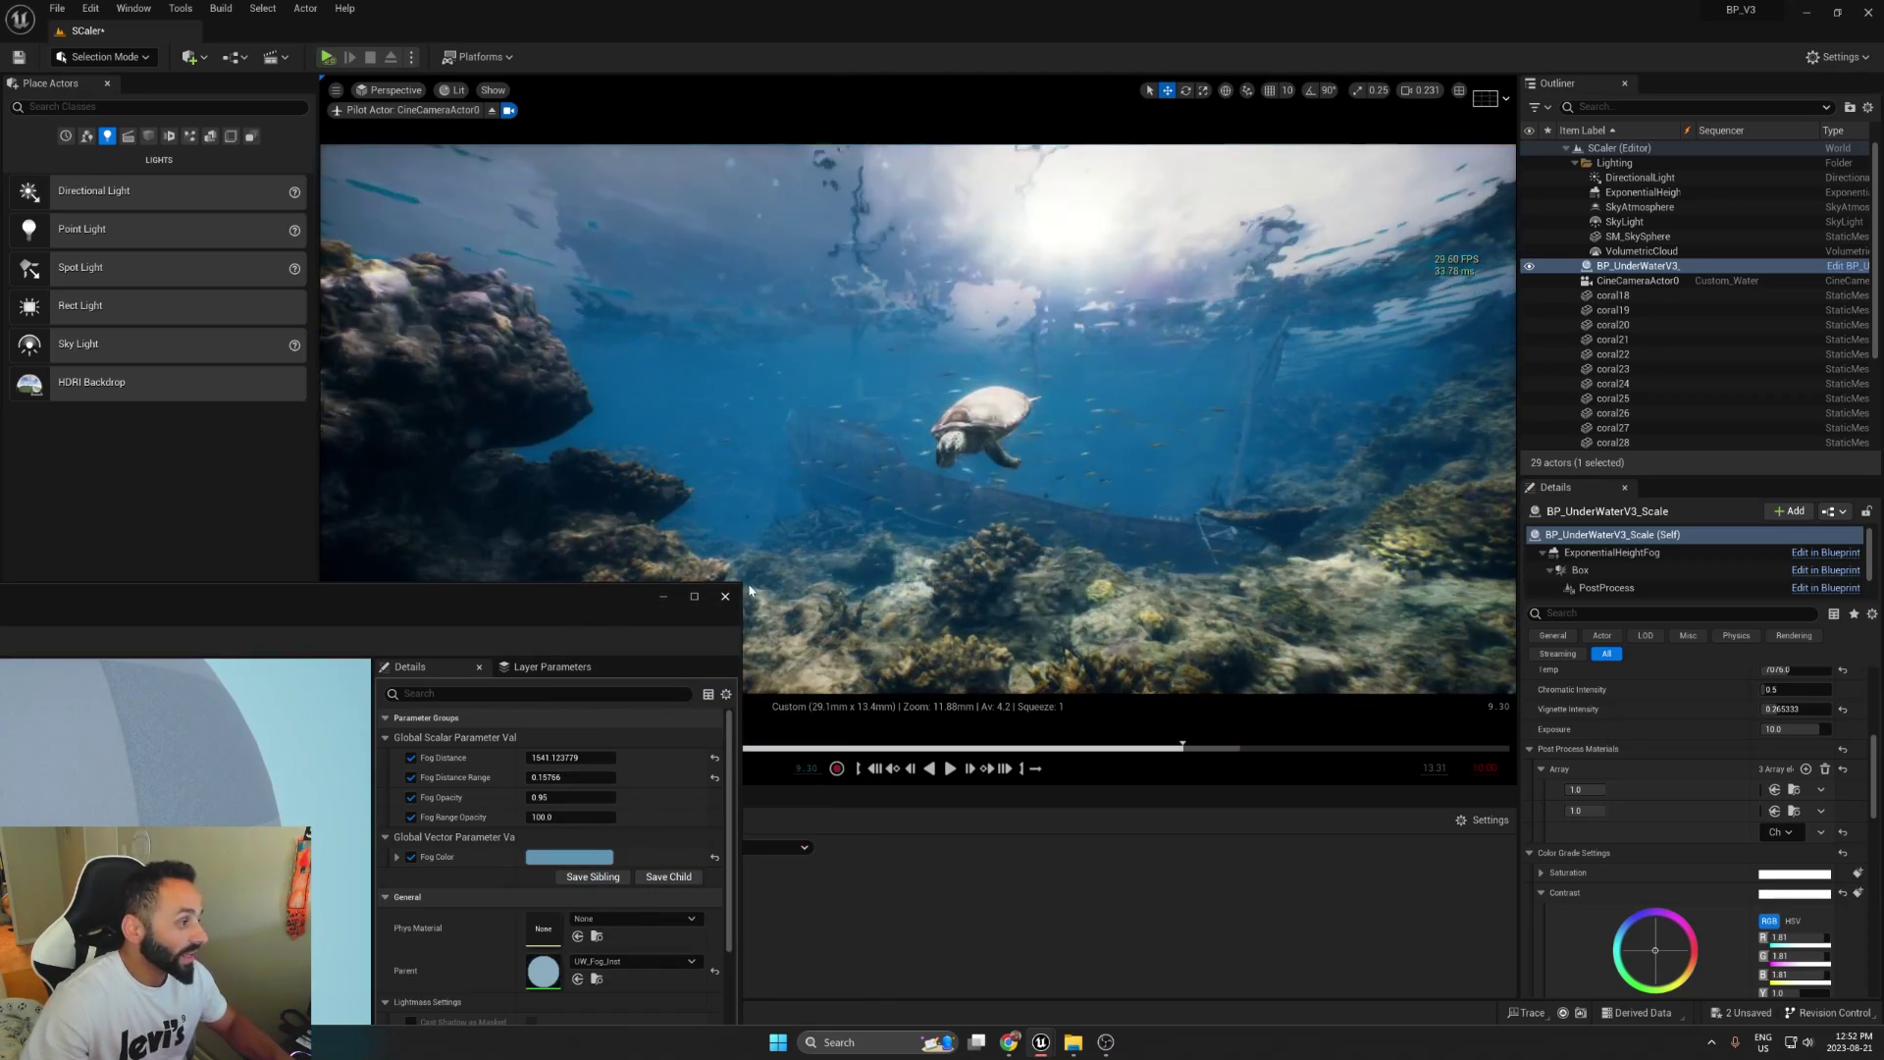
pyautogui.click(725, 595)
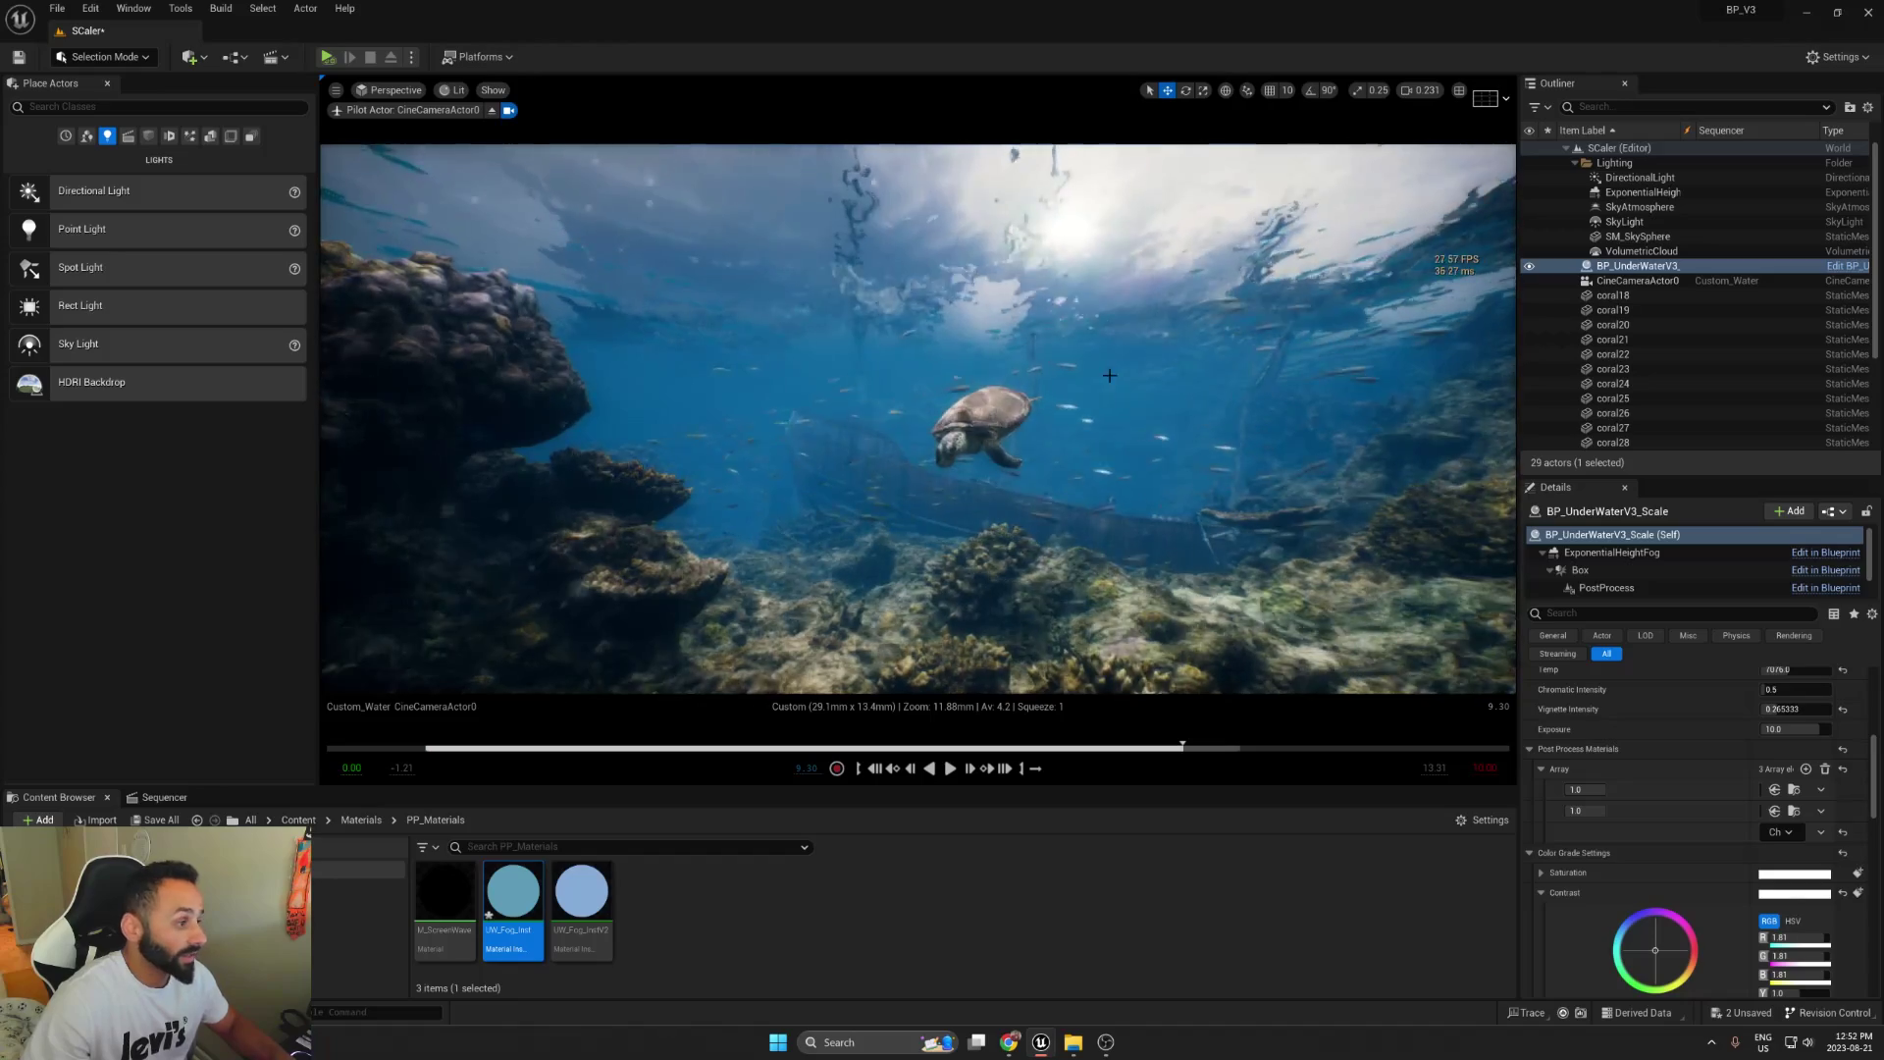
pyautogui.press('g')
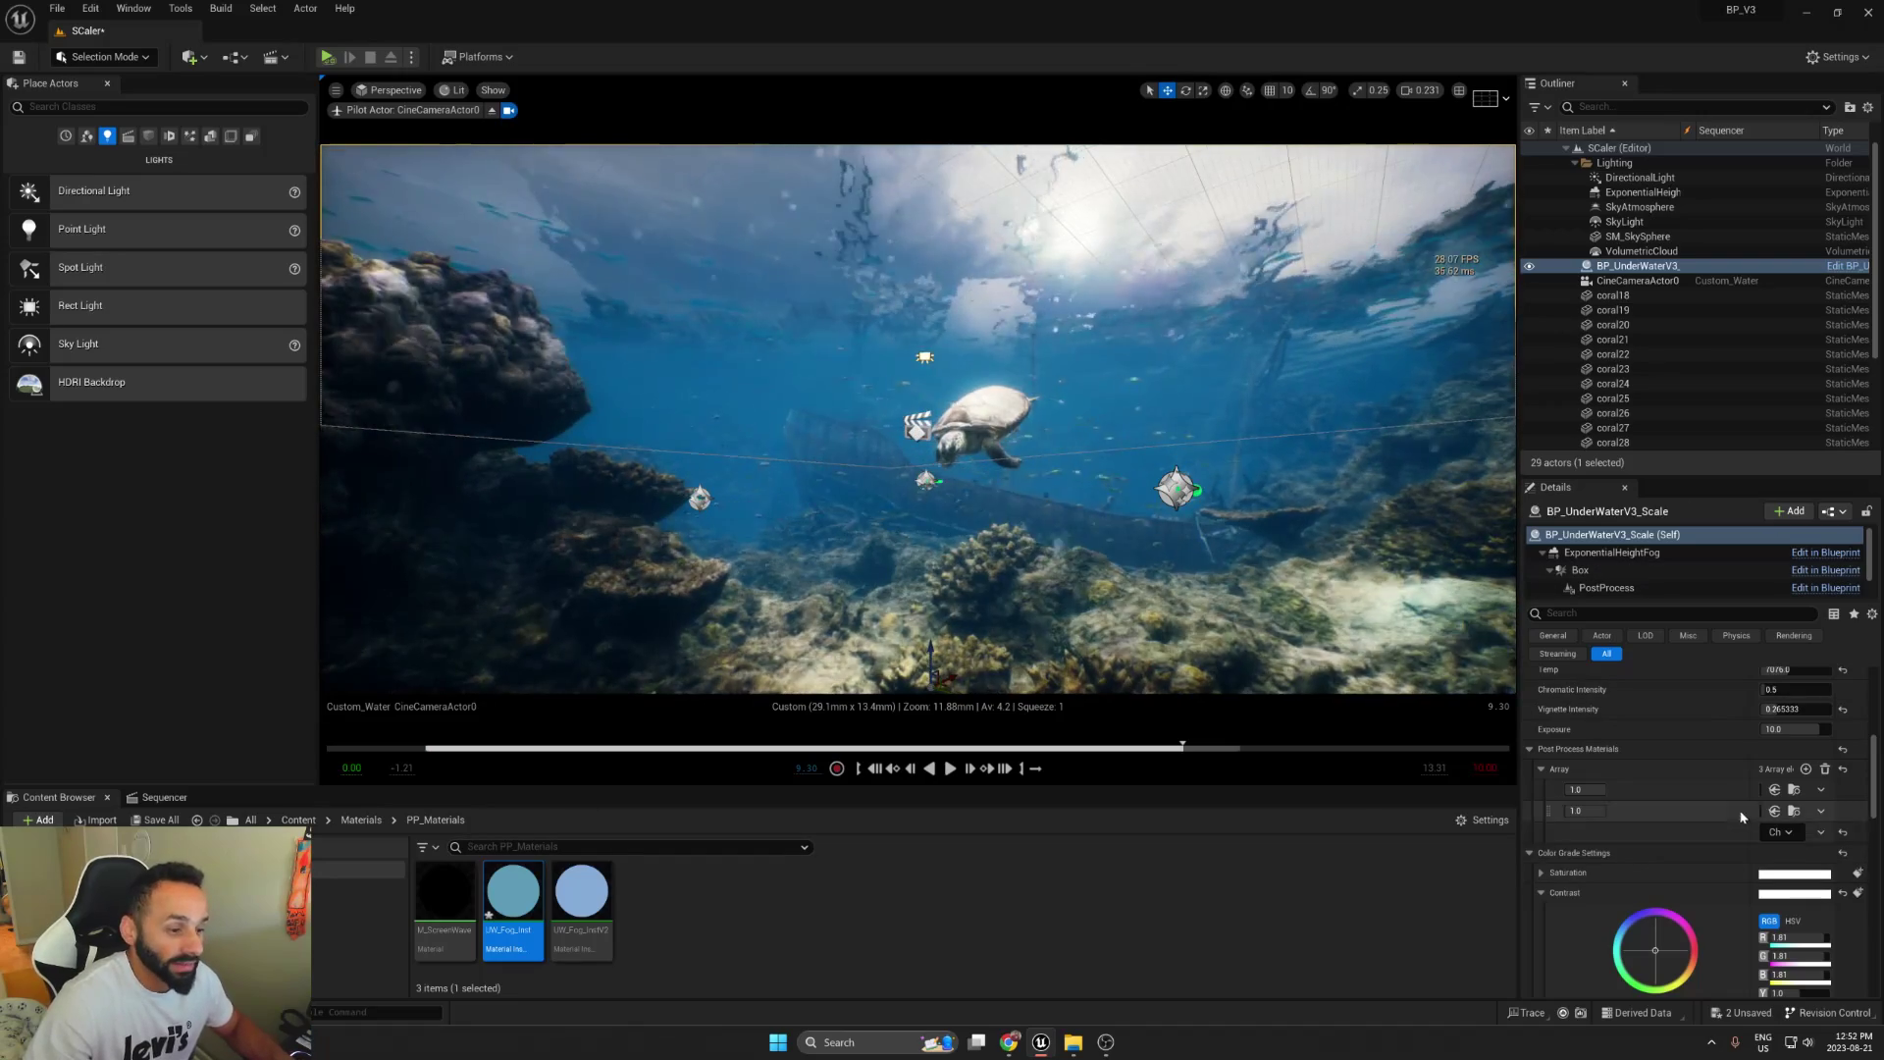
pyautogui.scroll(2, 1740, 811)
pyautogui.scroll(2, 1750, 788)
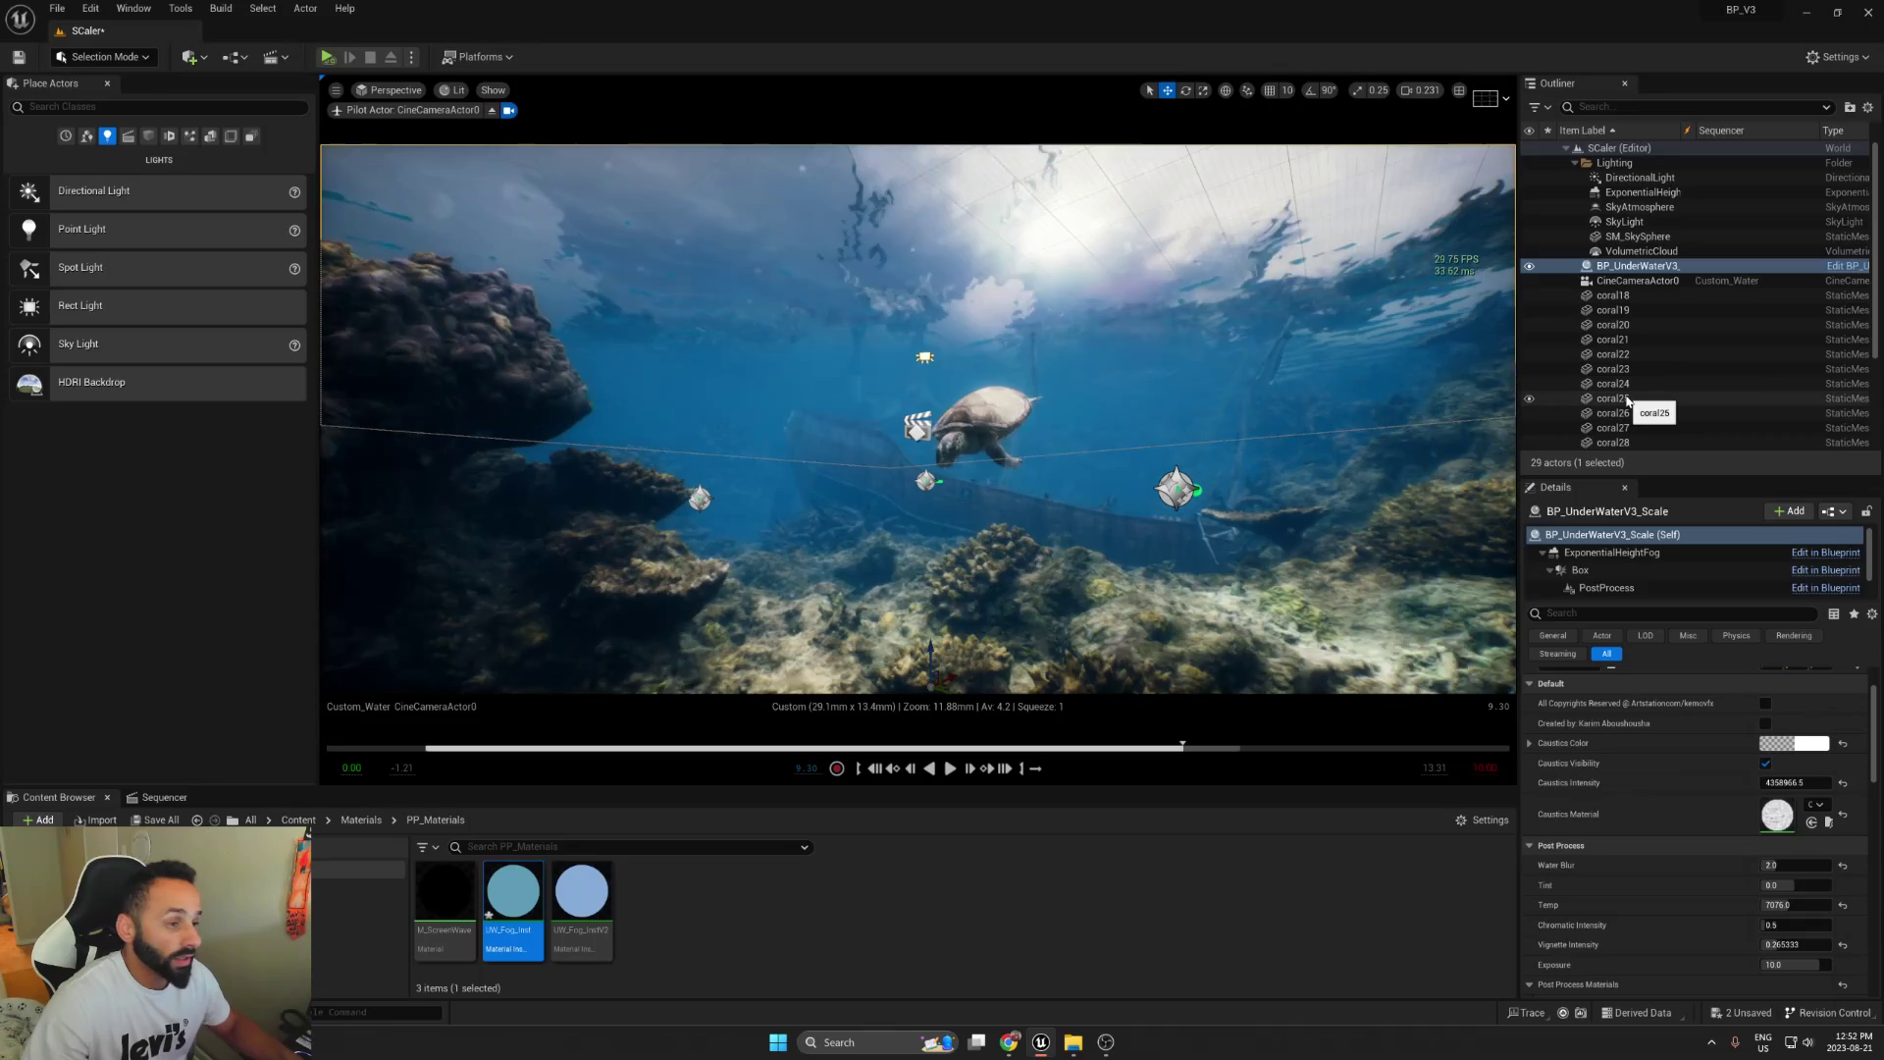
pyautogui.click(1566, 164)
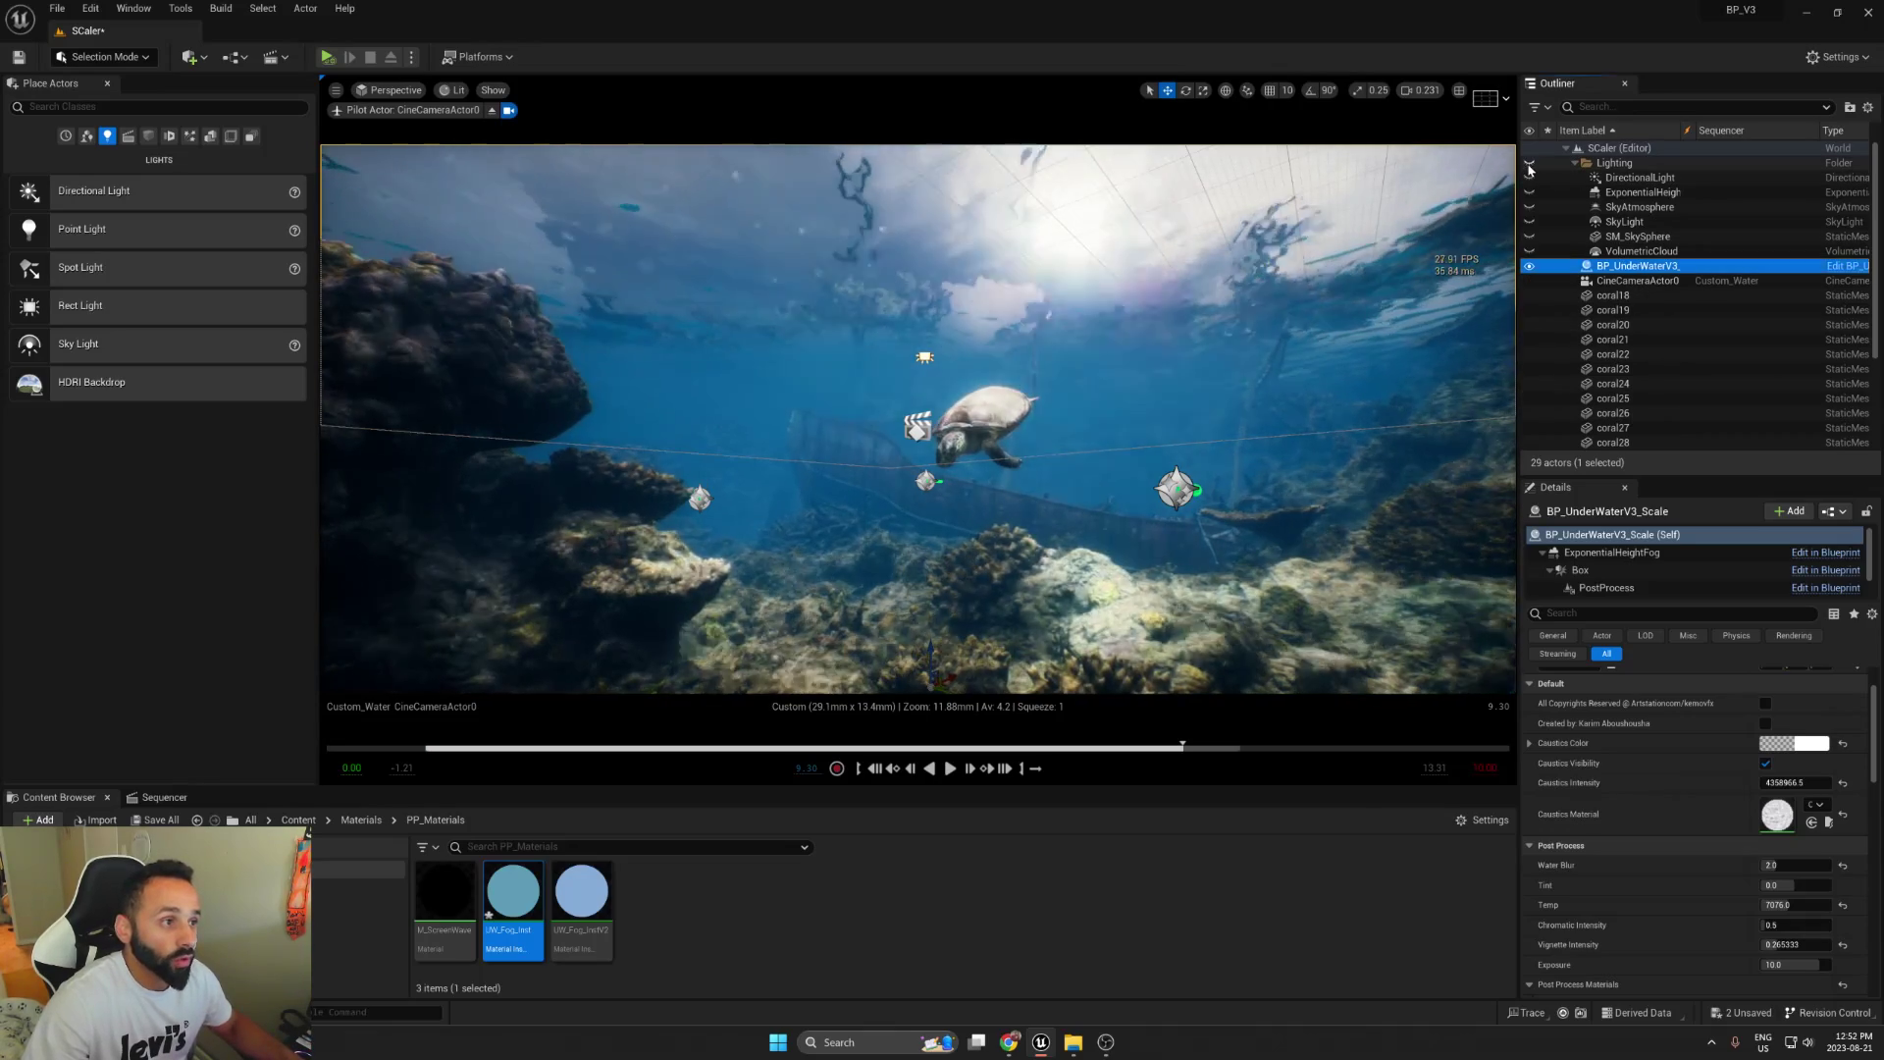
pyautogui.click(1163, 394)
pyautogui.press('g')
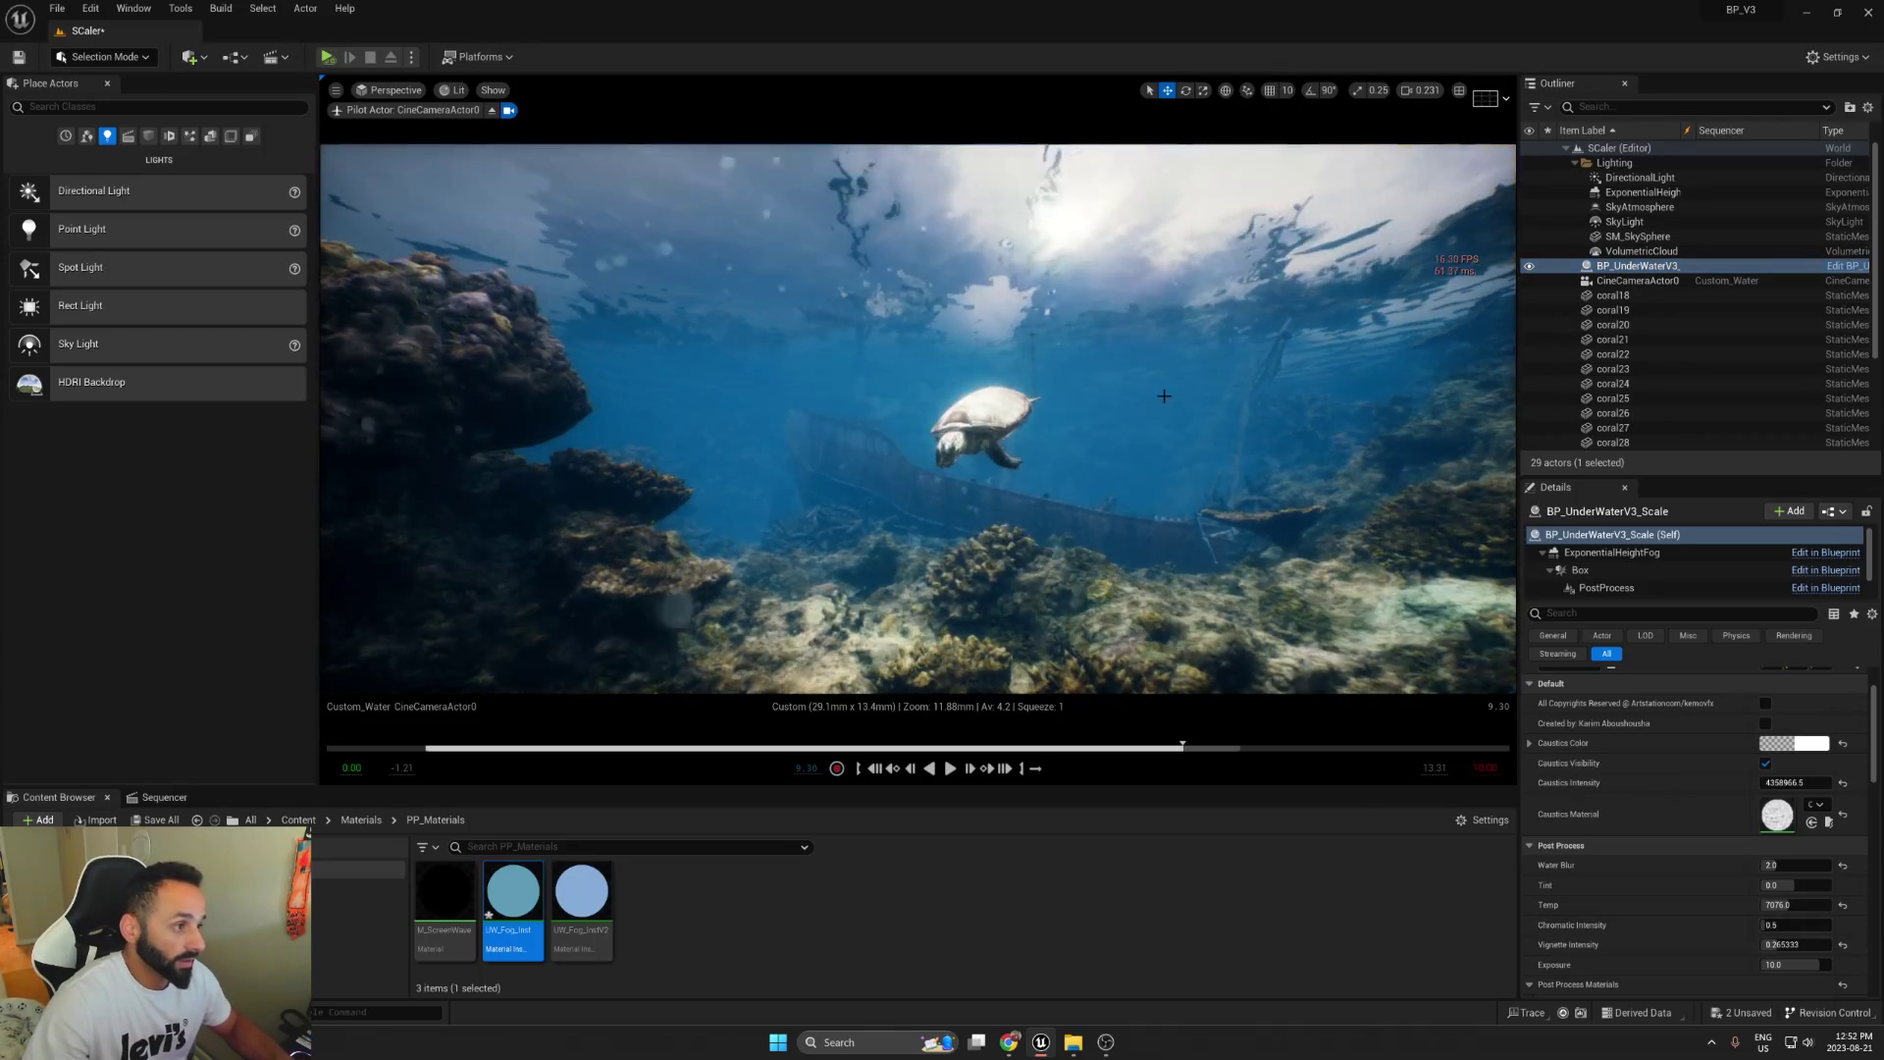
pyautogui.press('g')
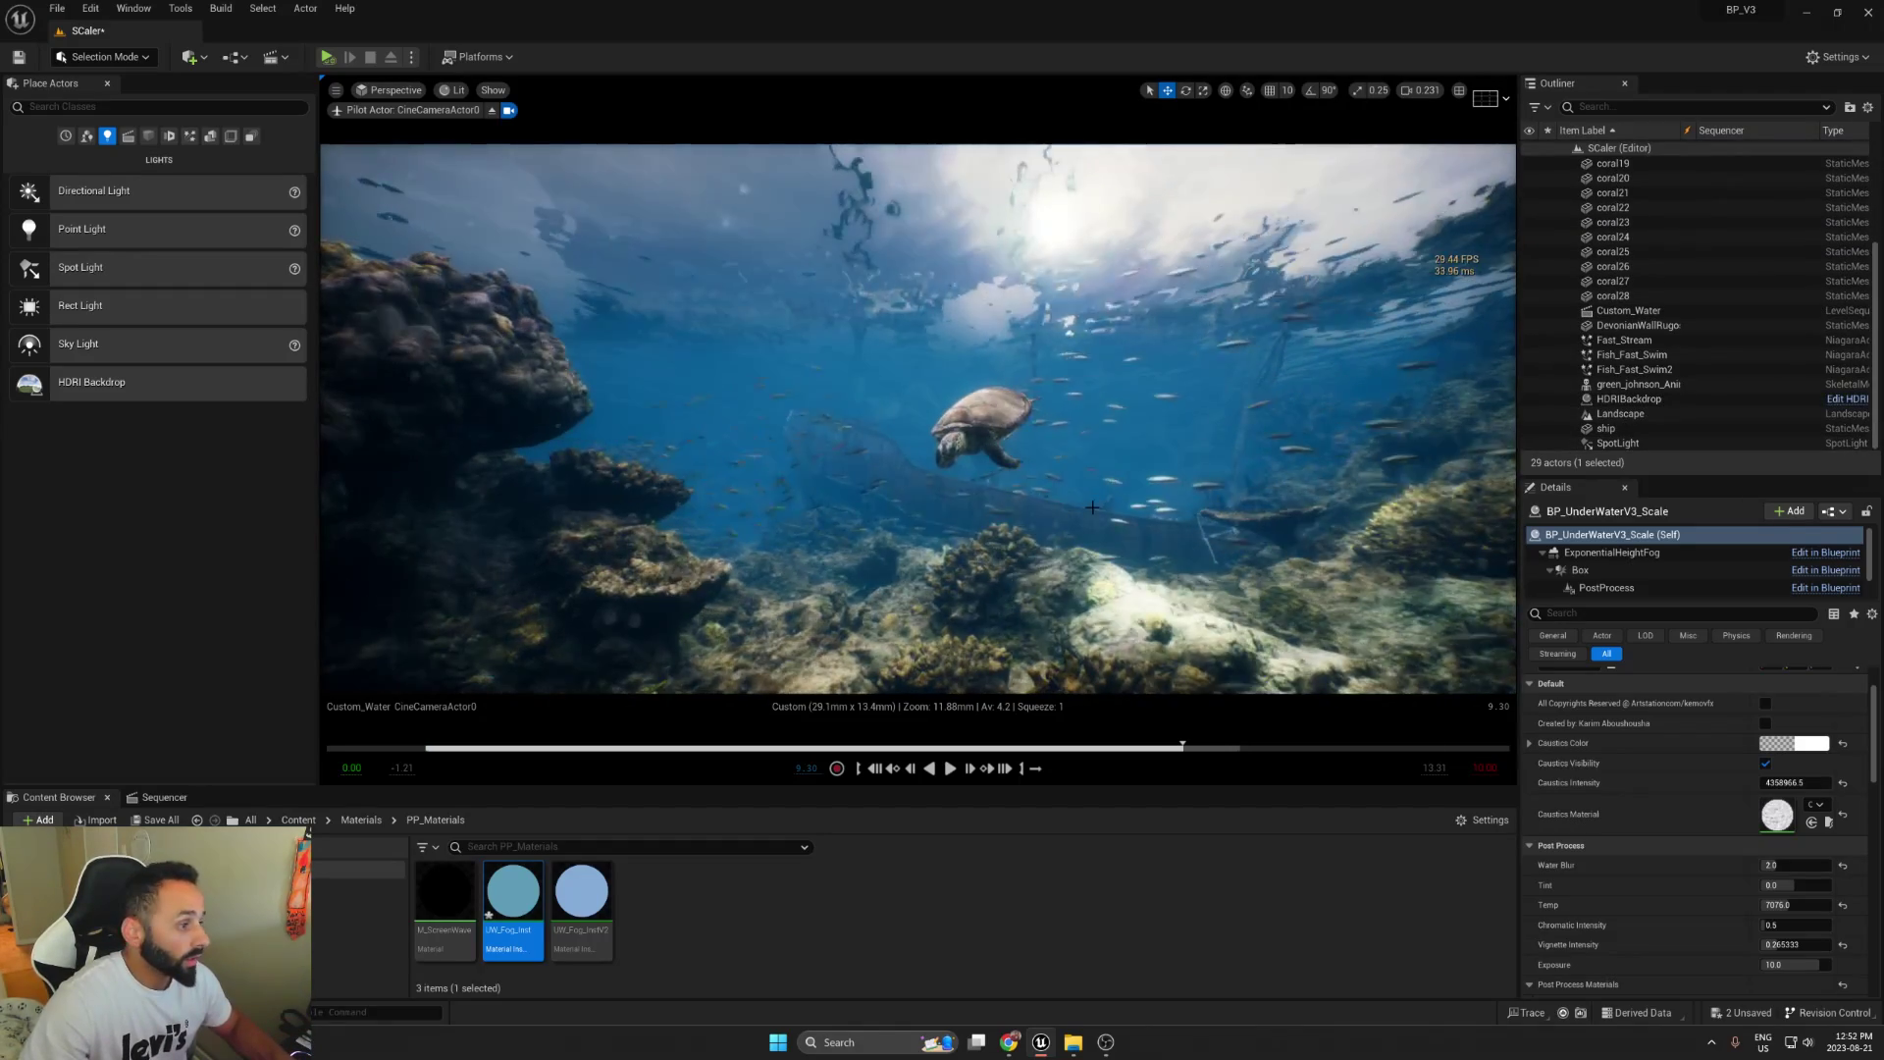
pyautogui.press('g')
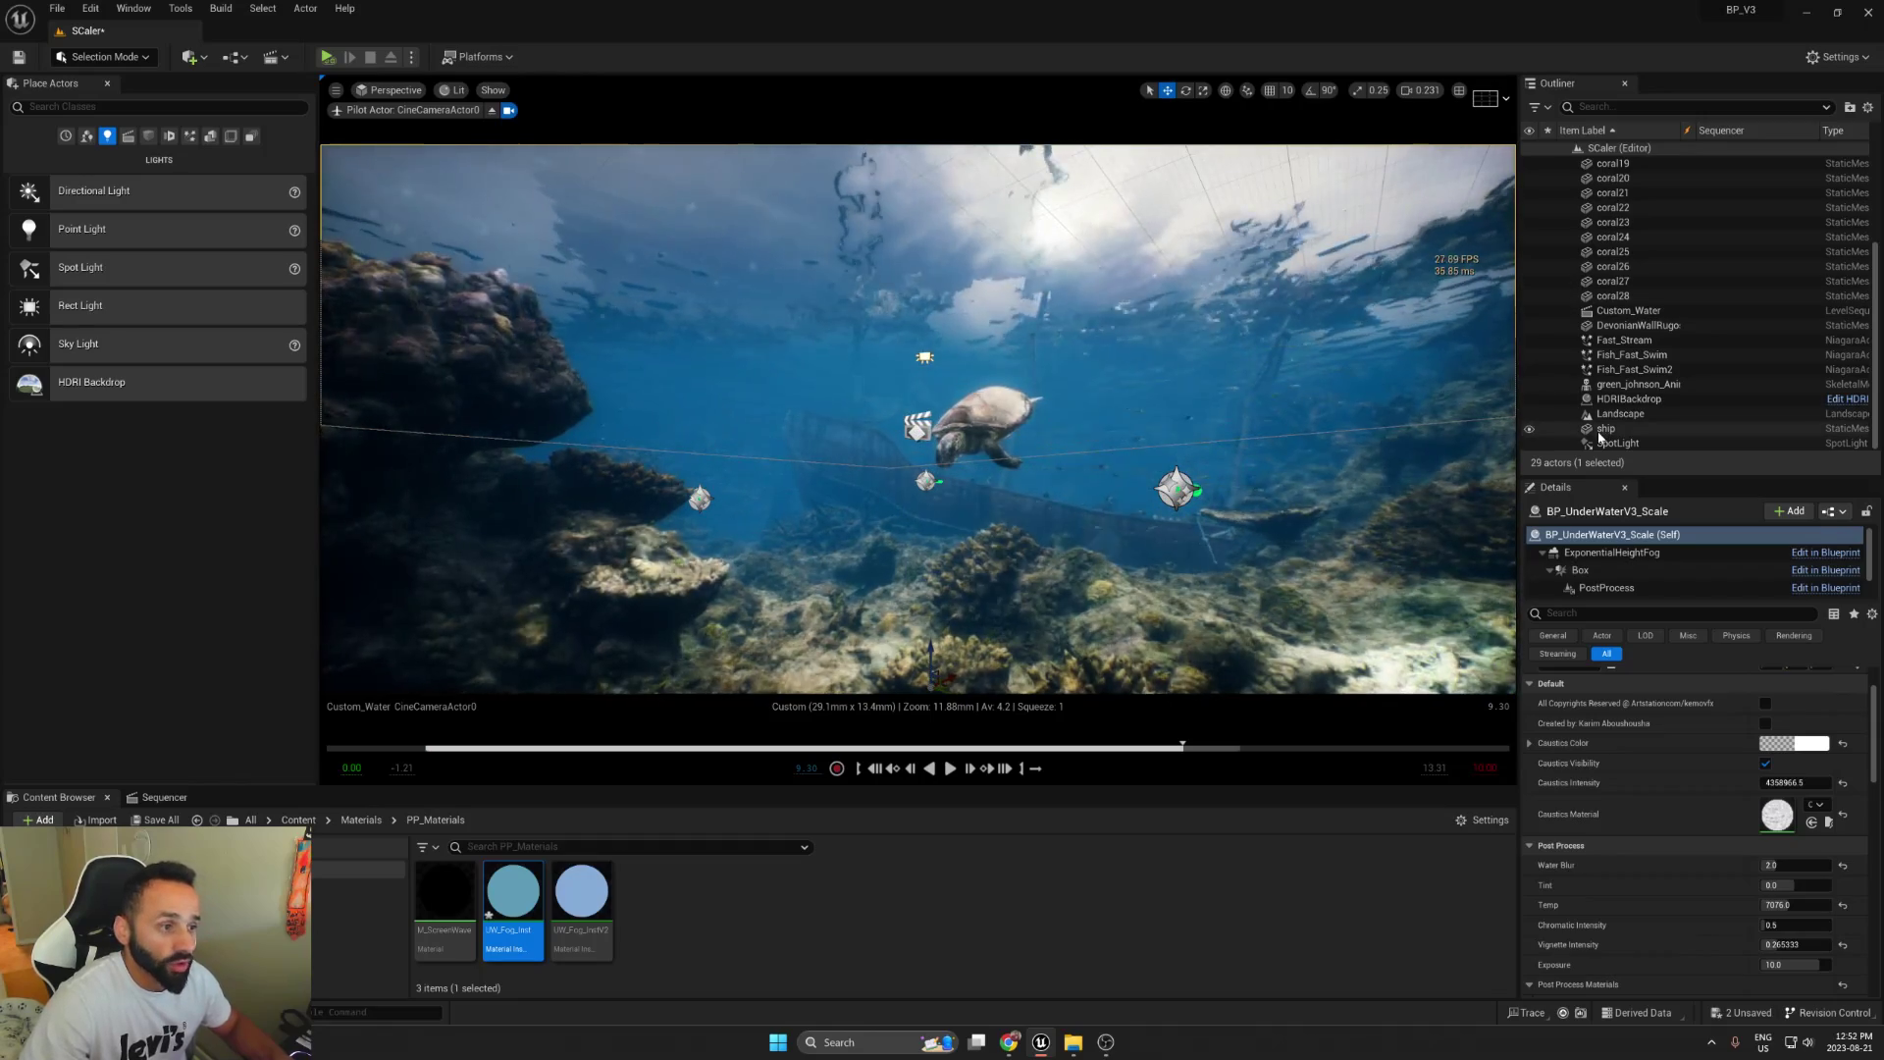
# Step: Select the SpotLight and set its Volumetric Scattering Intensity to 50
pyautogui.click(1608, 444)
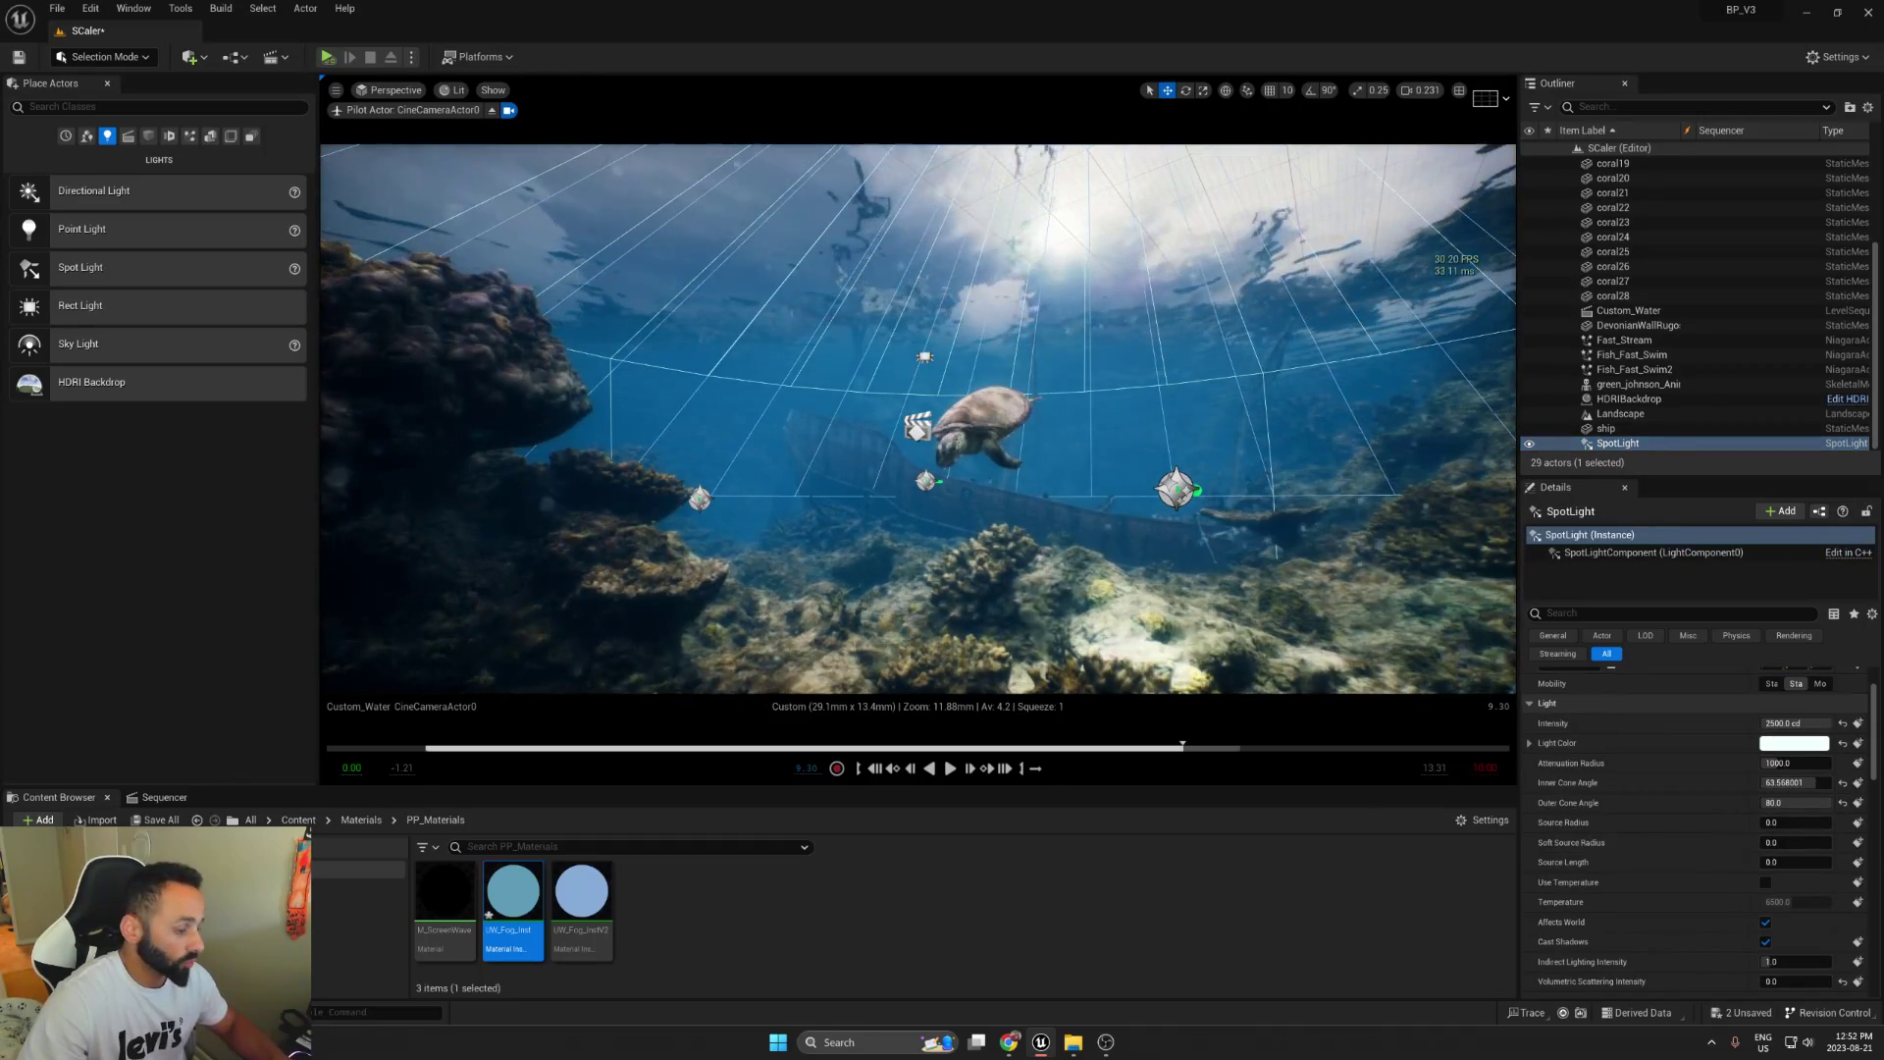
pyautogui.press('g')
pyautogui.press('g')
pyautogui.press('g')
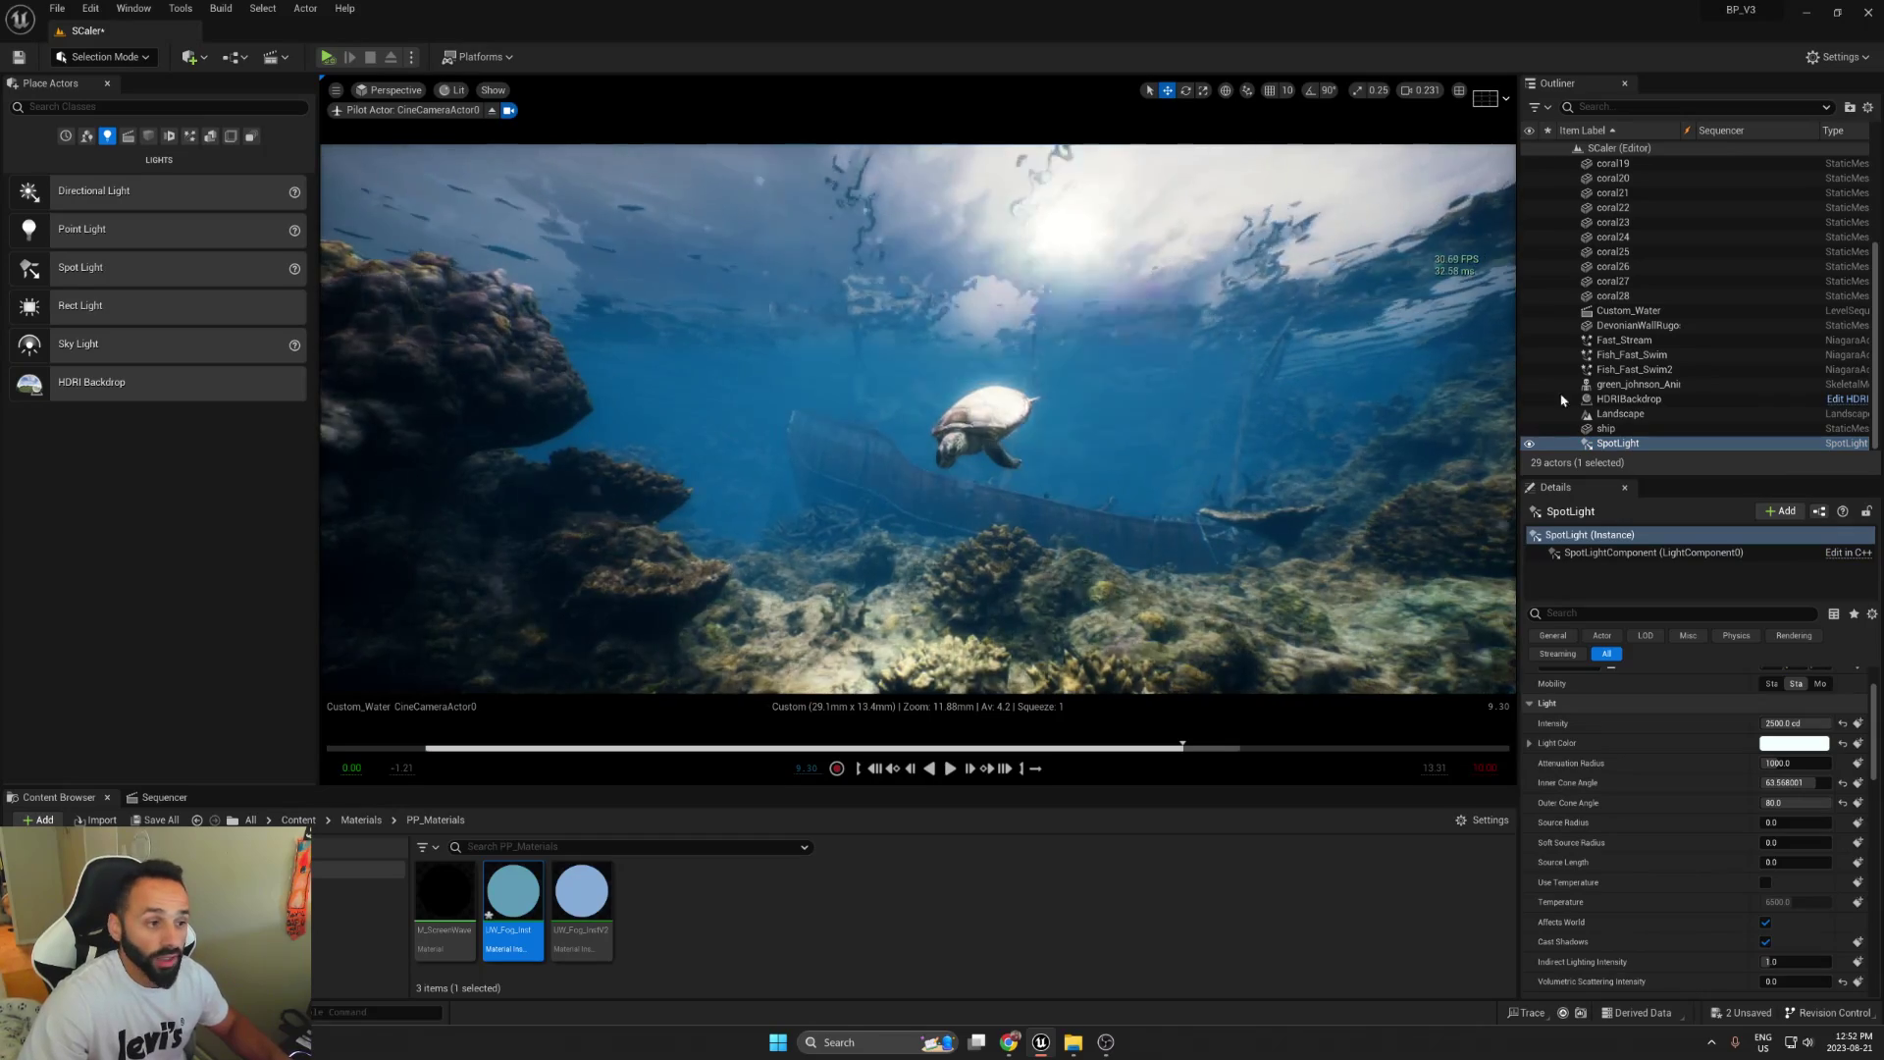
pyautogui.scroll(-3, 1692, 810)
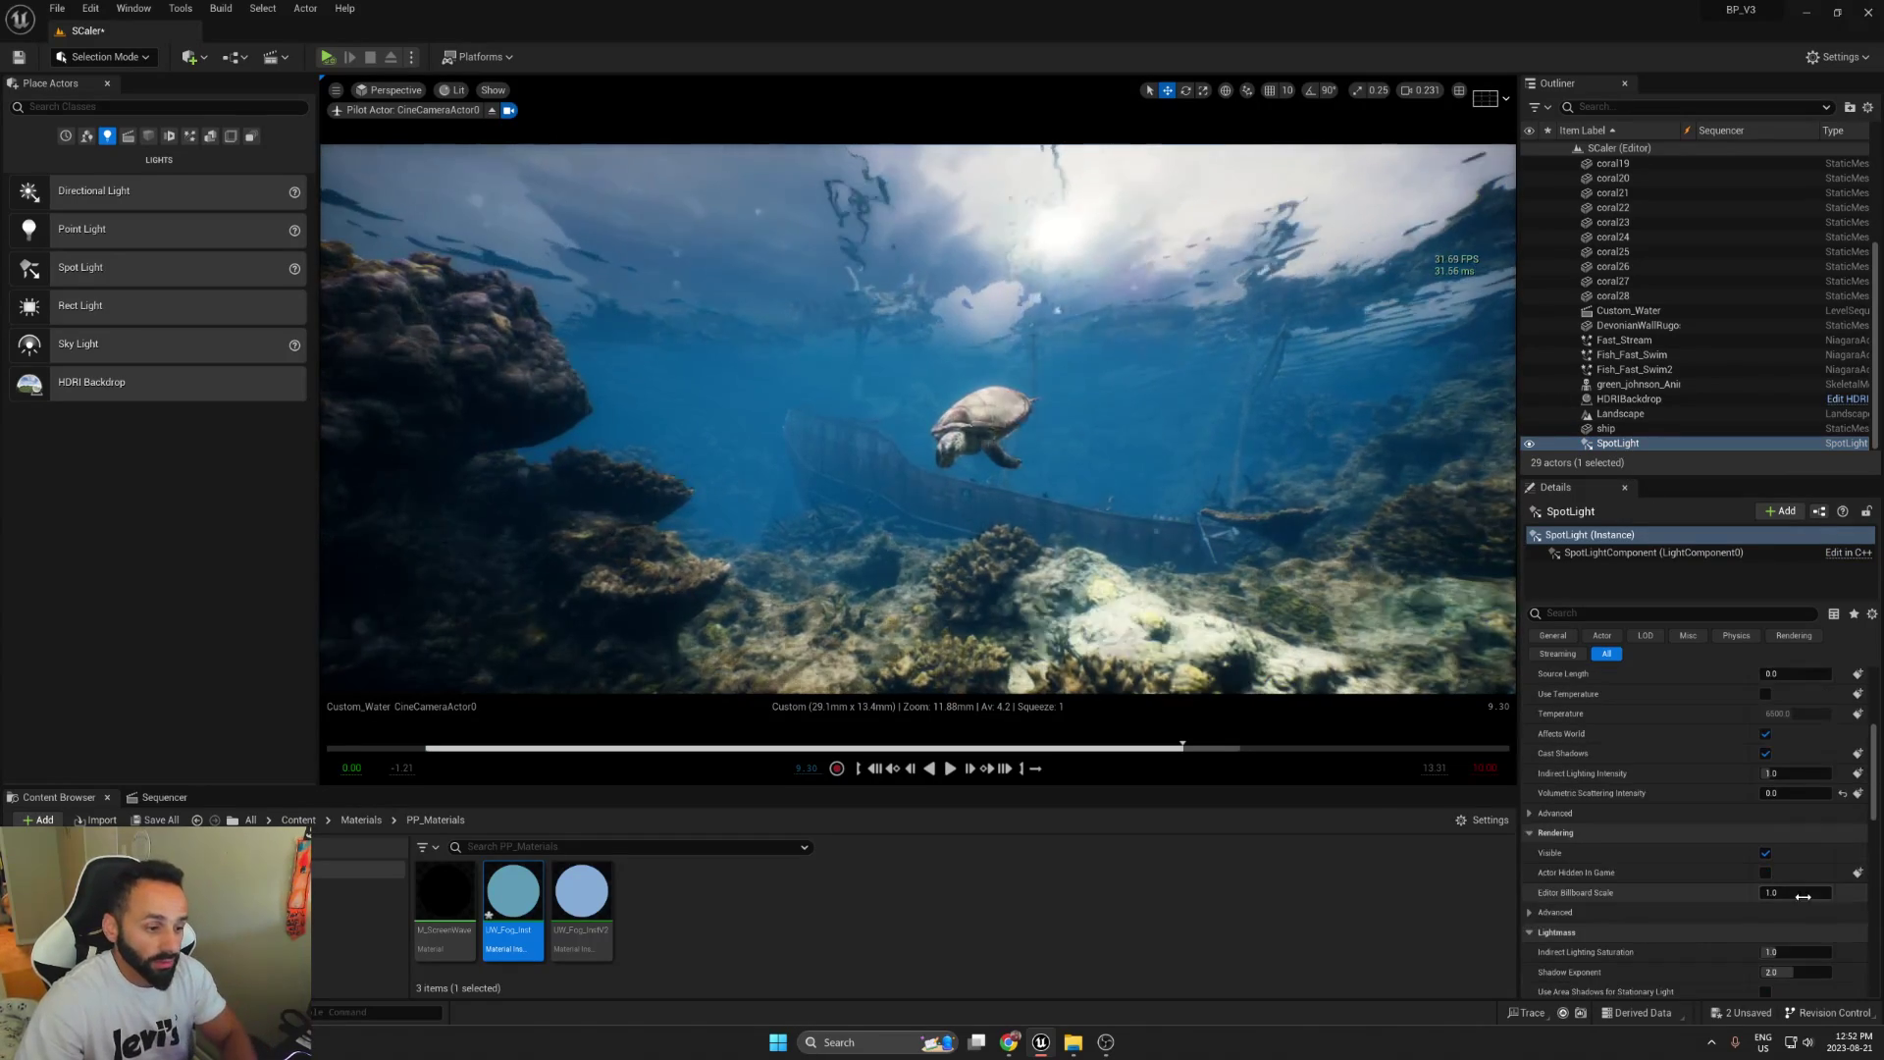
pyautogui.click(1795, 792)
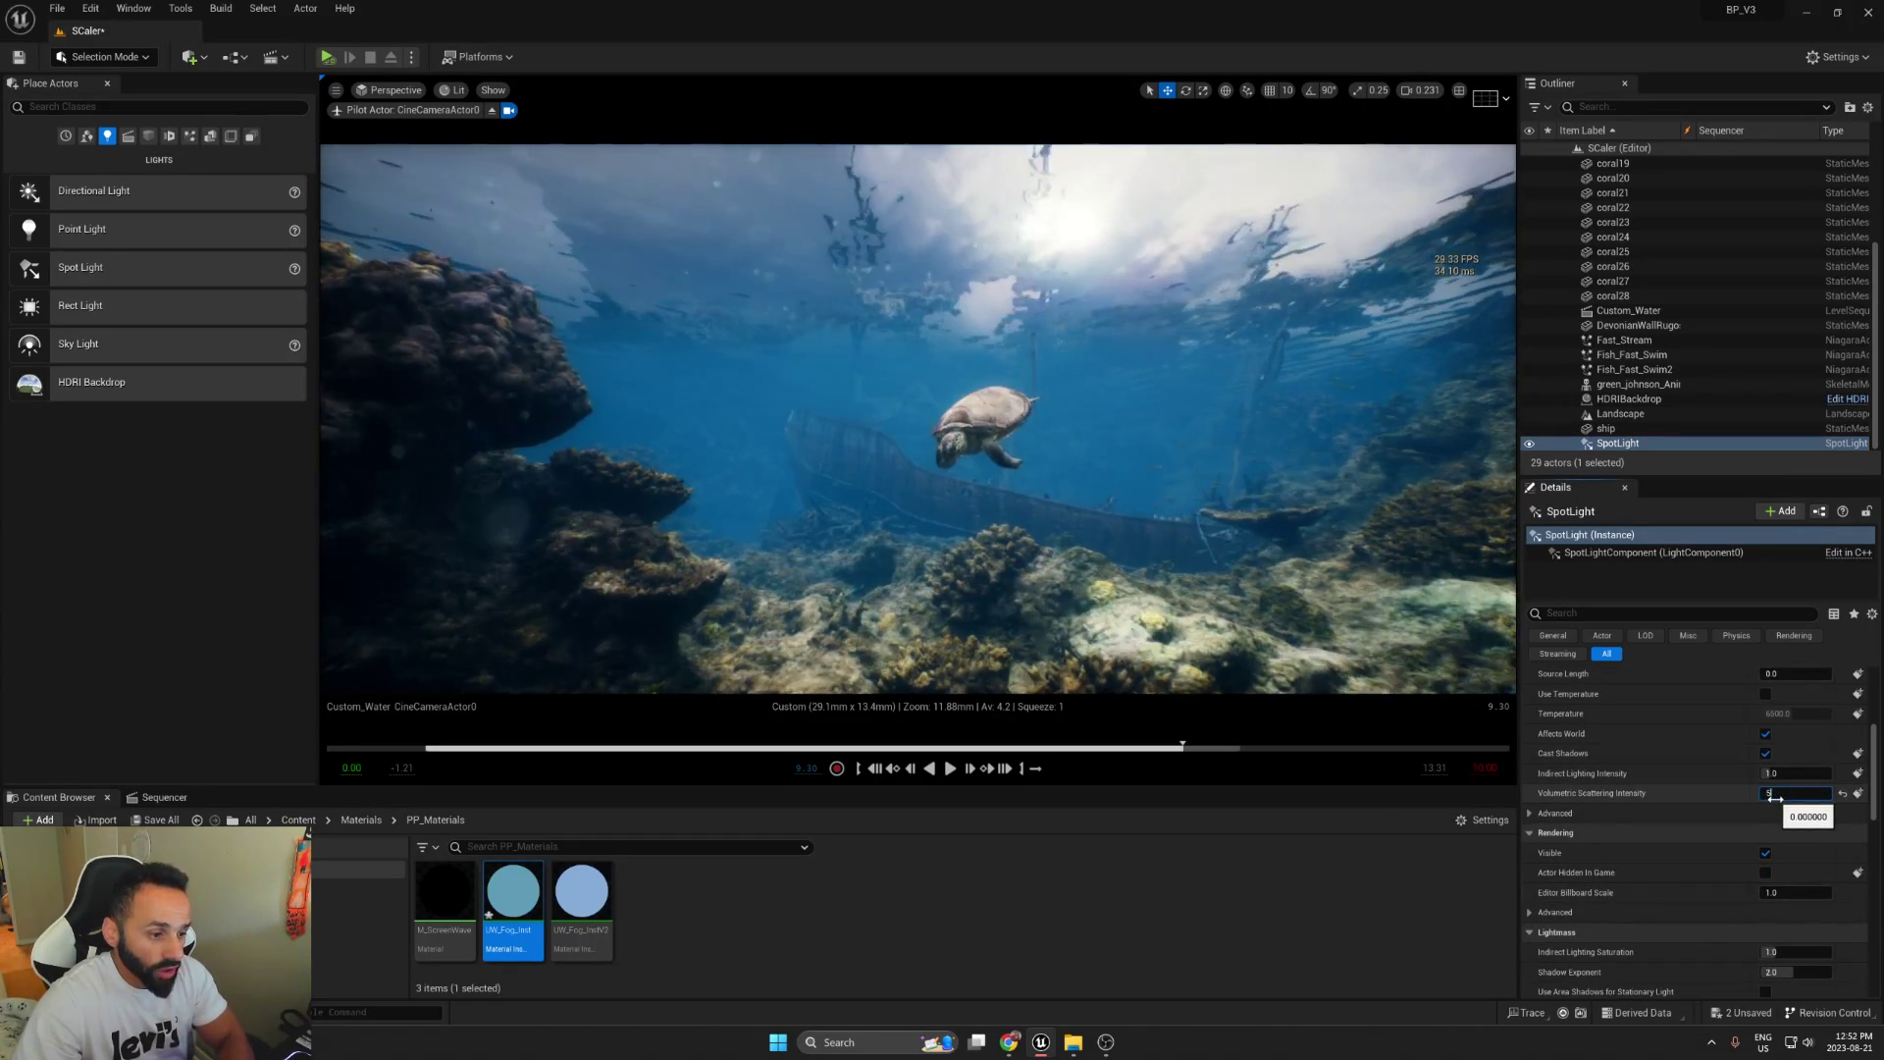
pyautogui.write('50')
pyautogui.press('Return')
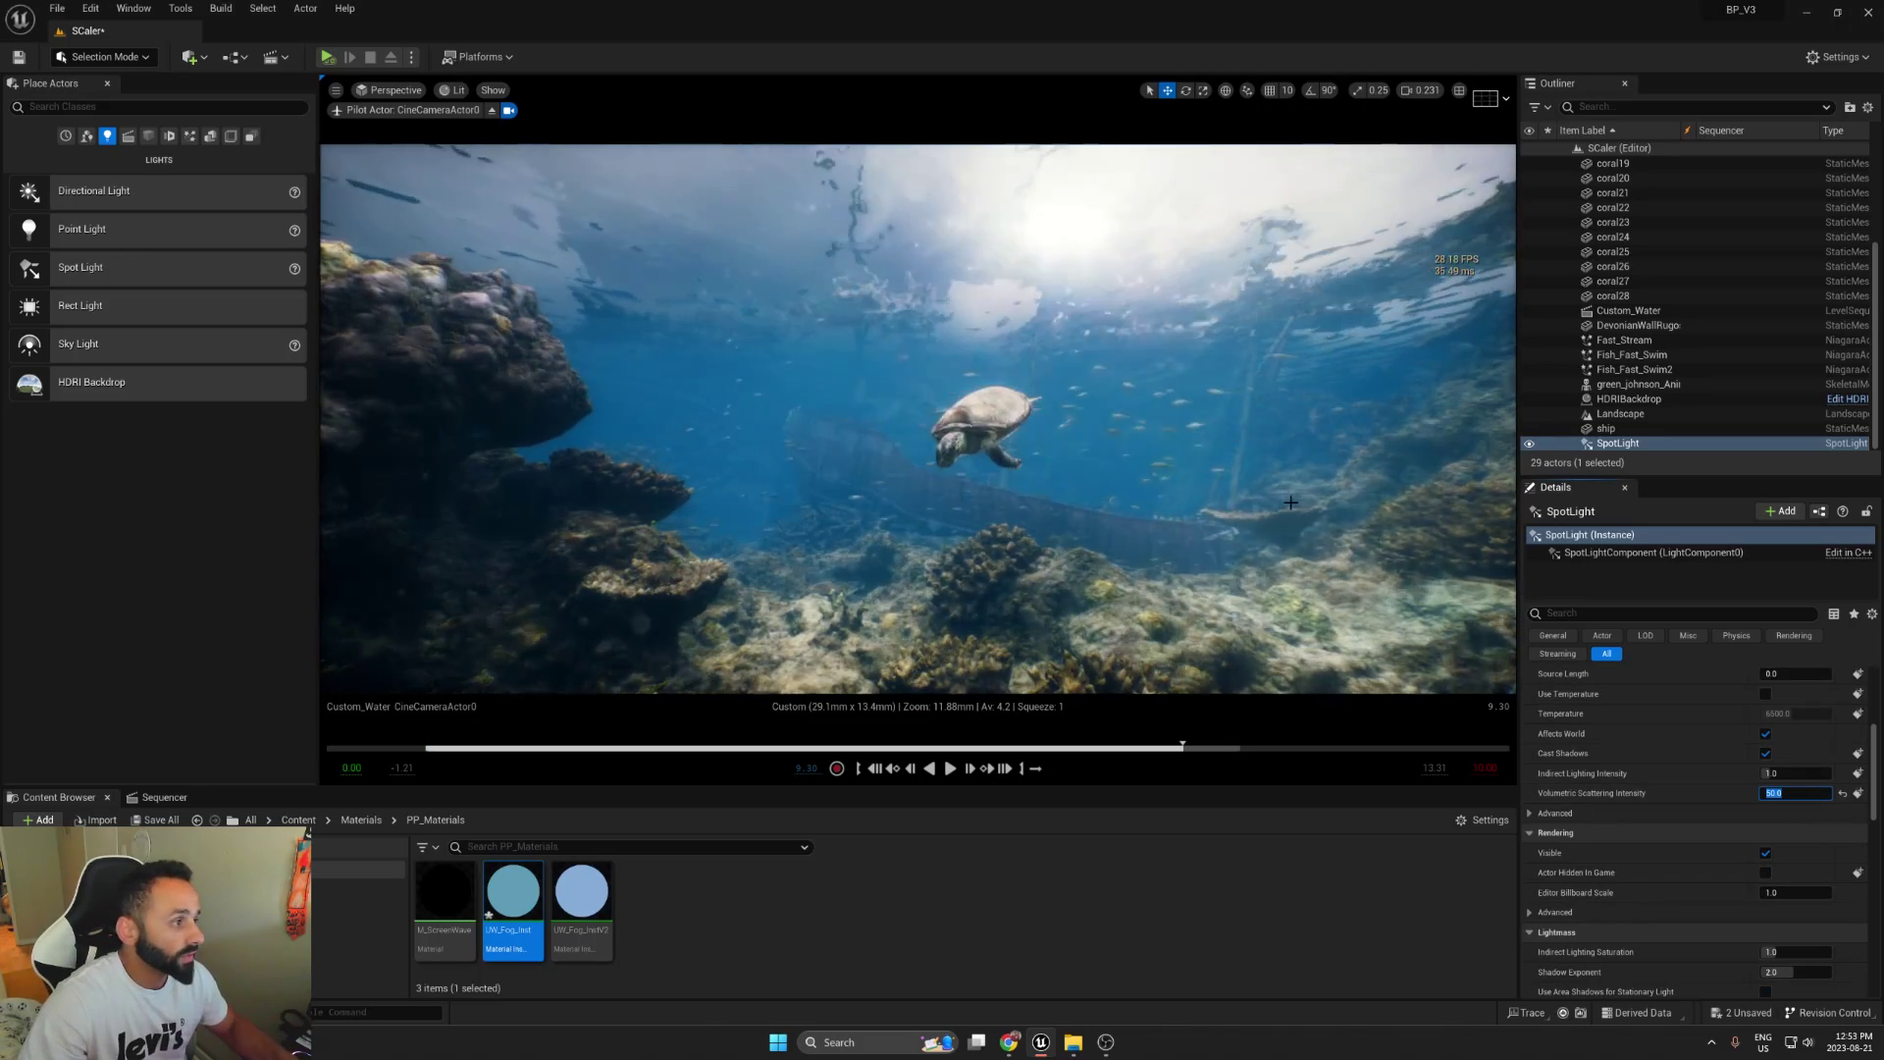
# Step: Toggle editor overlays and scrub the sequence to preview the underwater light shafts
pyautogui.press('g')
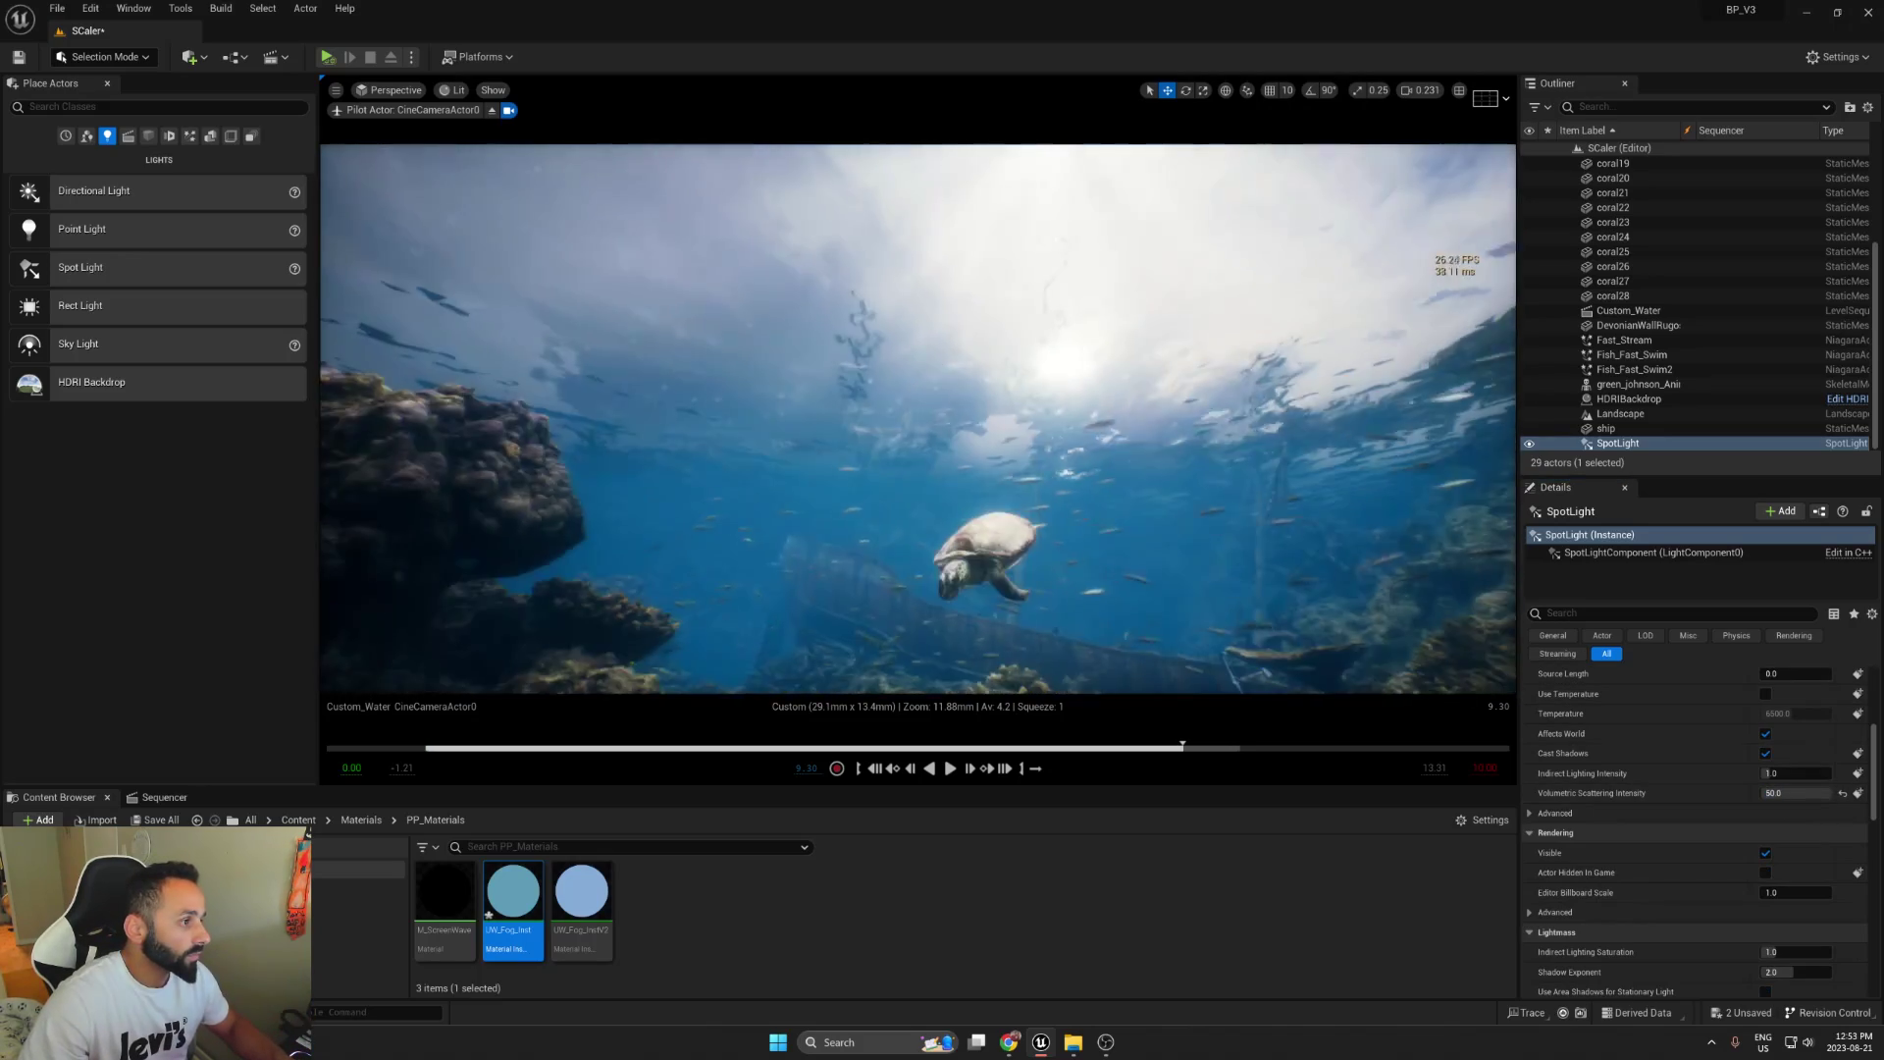
pyautogui.press('g')
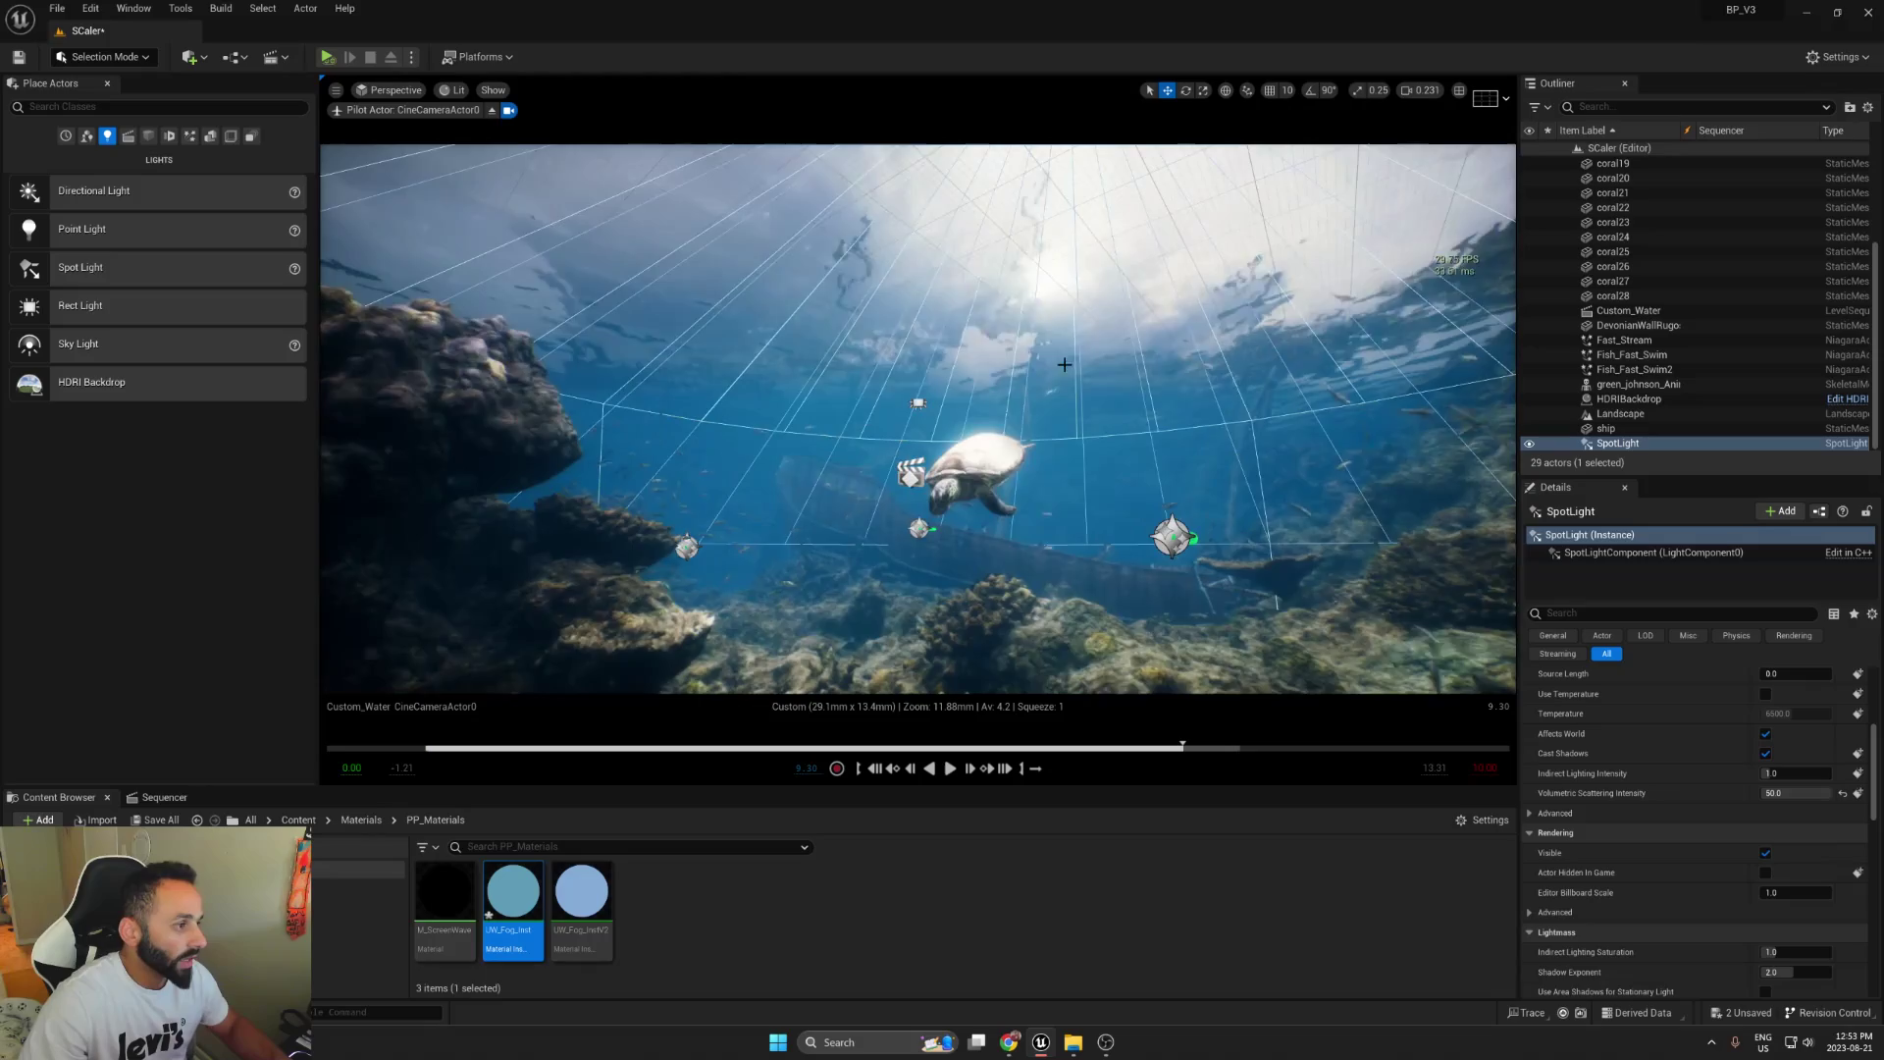
pyautogui.press('g')
pyautogui.click(561, 748)
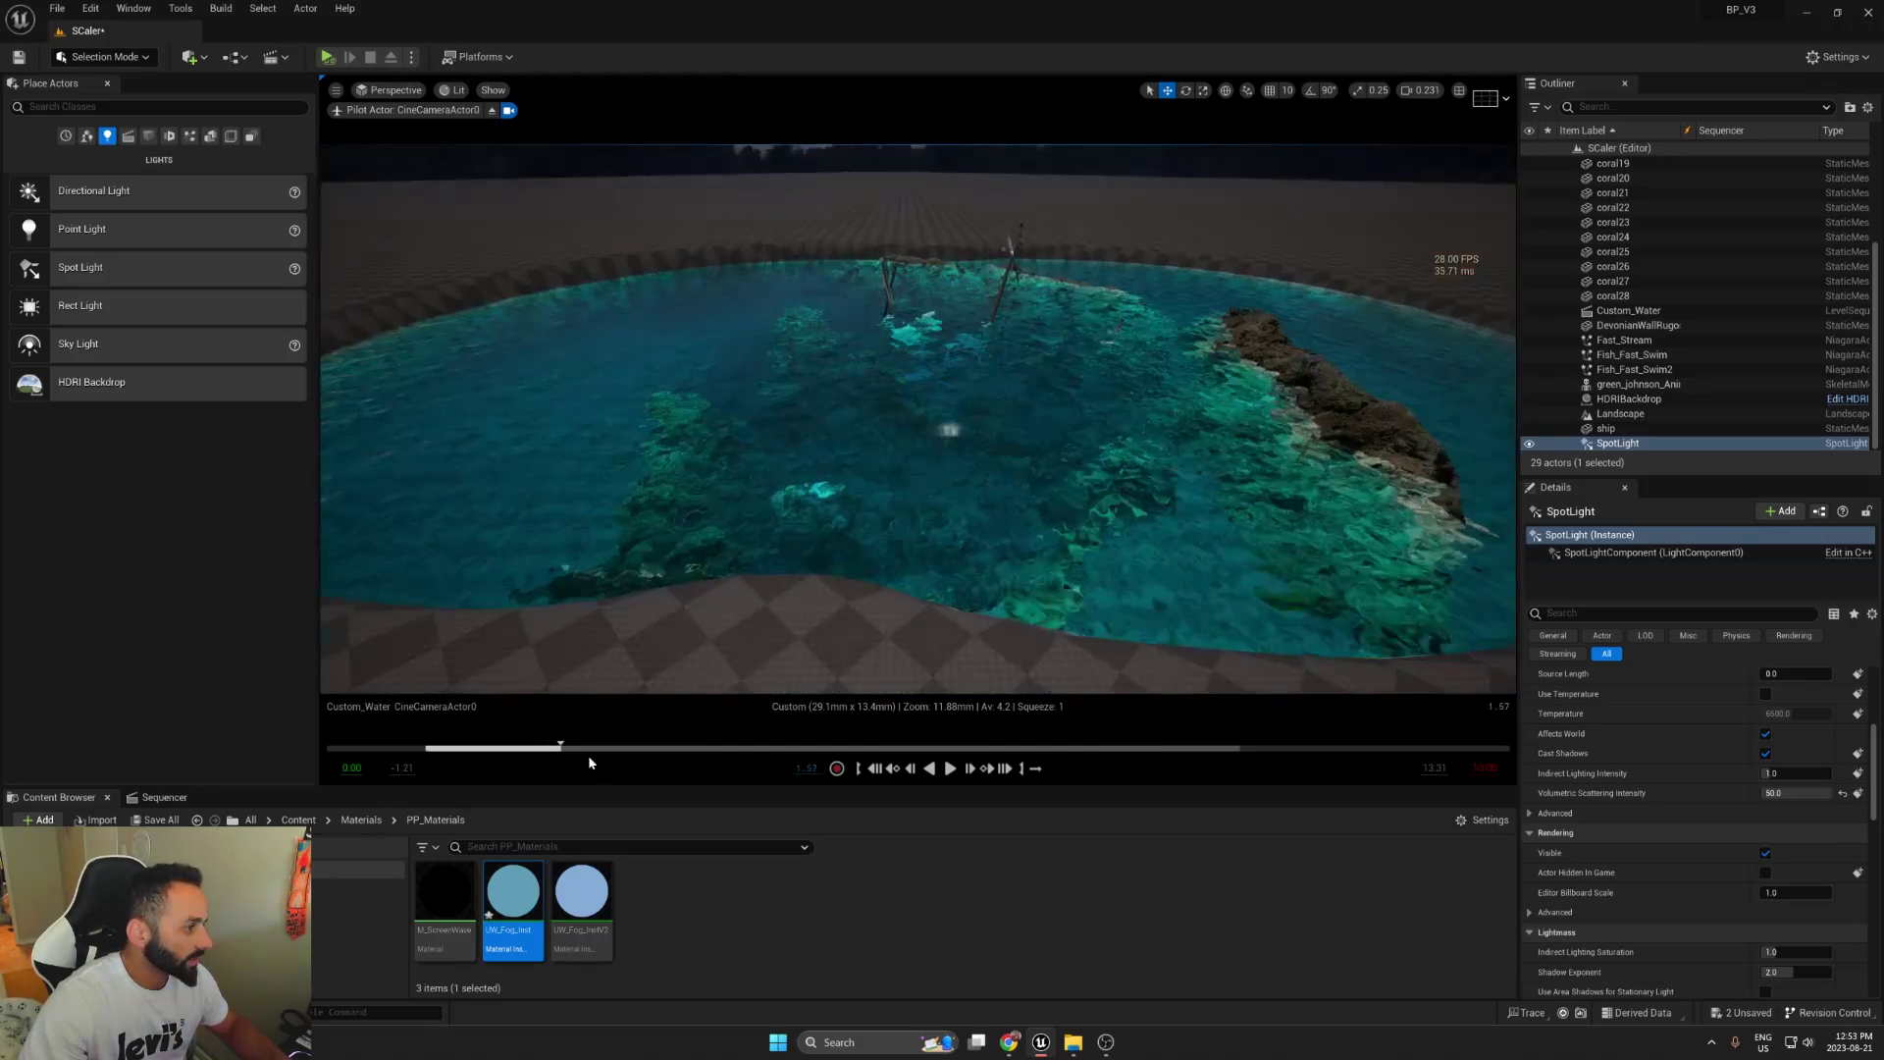
pyautogui.moveTo(587, 761); pyautogui.dragTo(1054, 708)
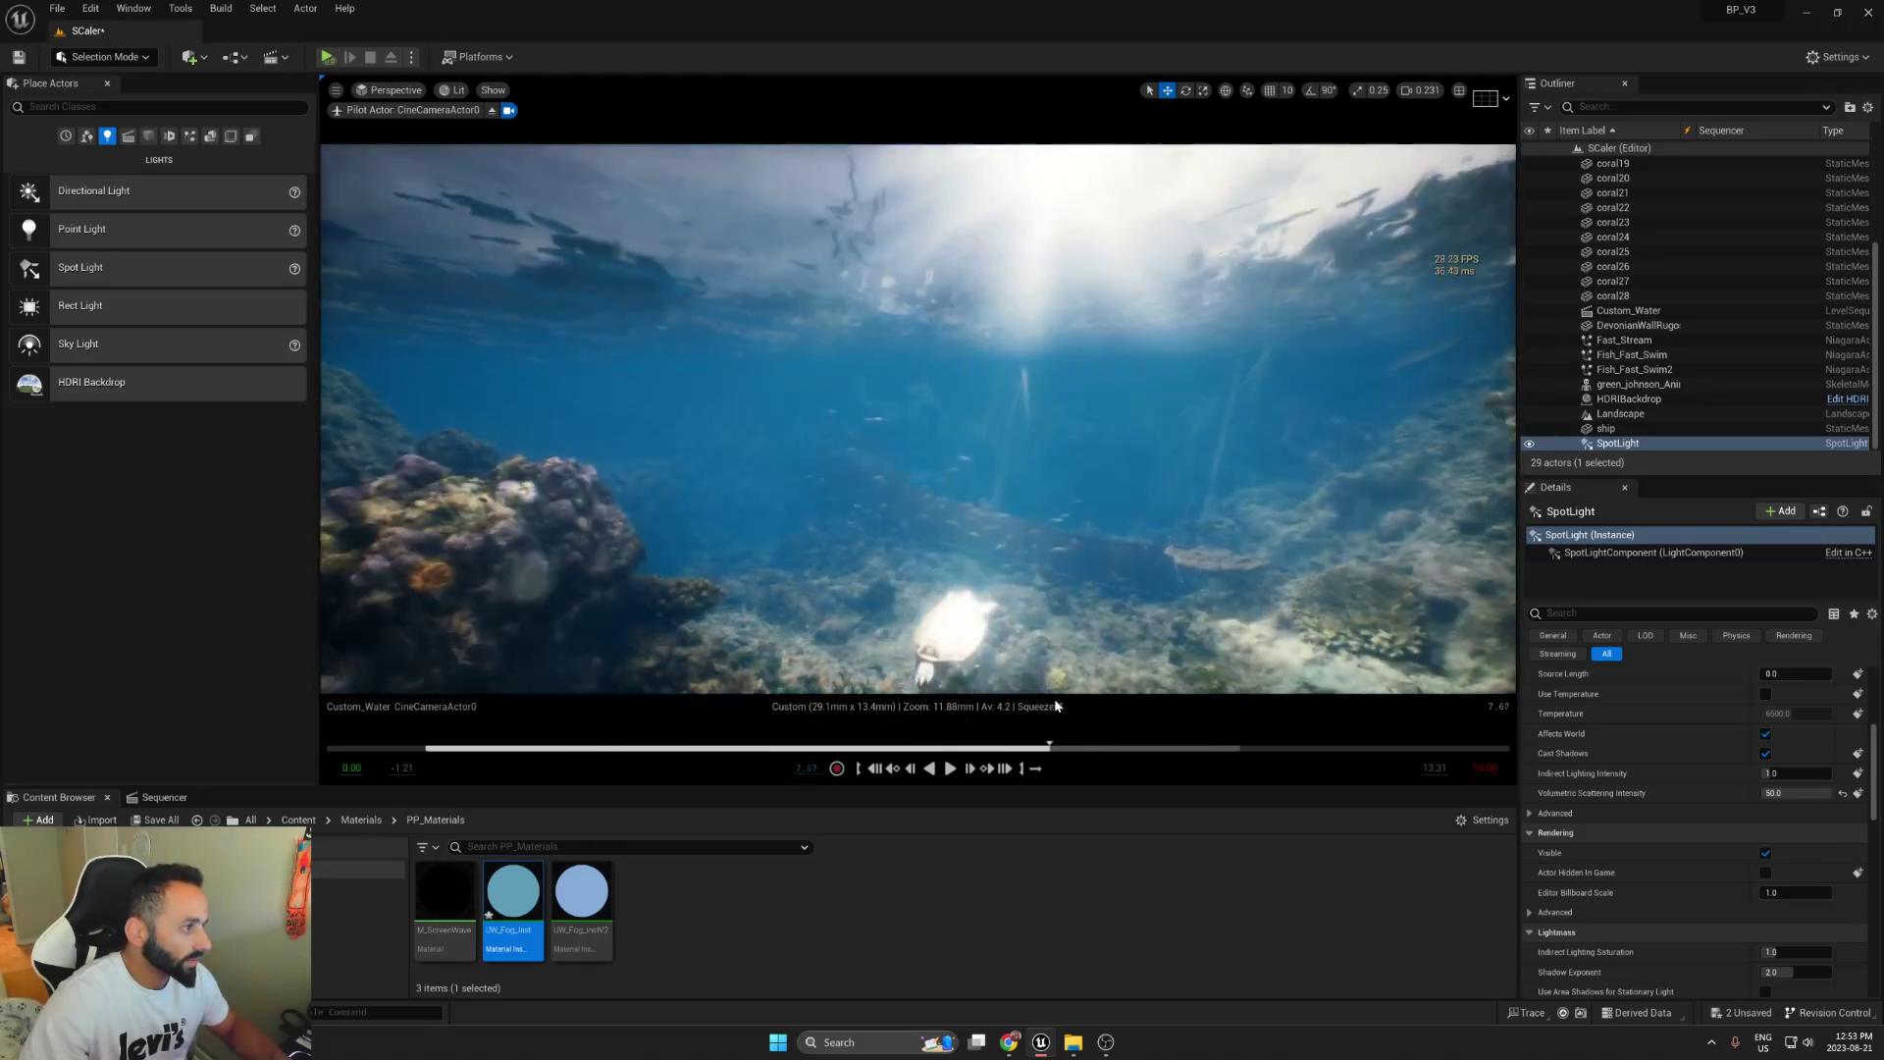
pyautogui.moveTo(1055, 707); pyautogui.dragTo(1137, 744)
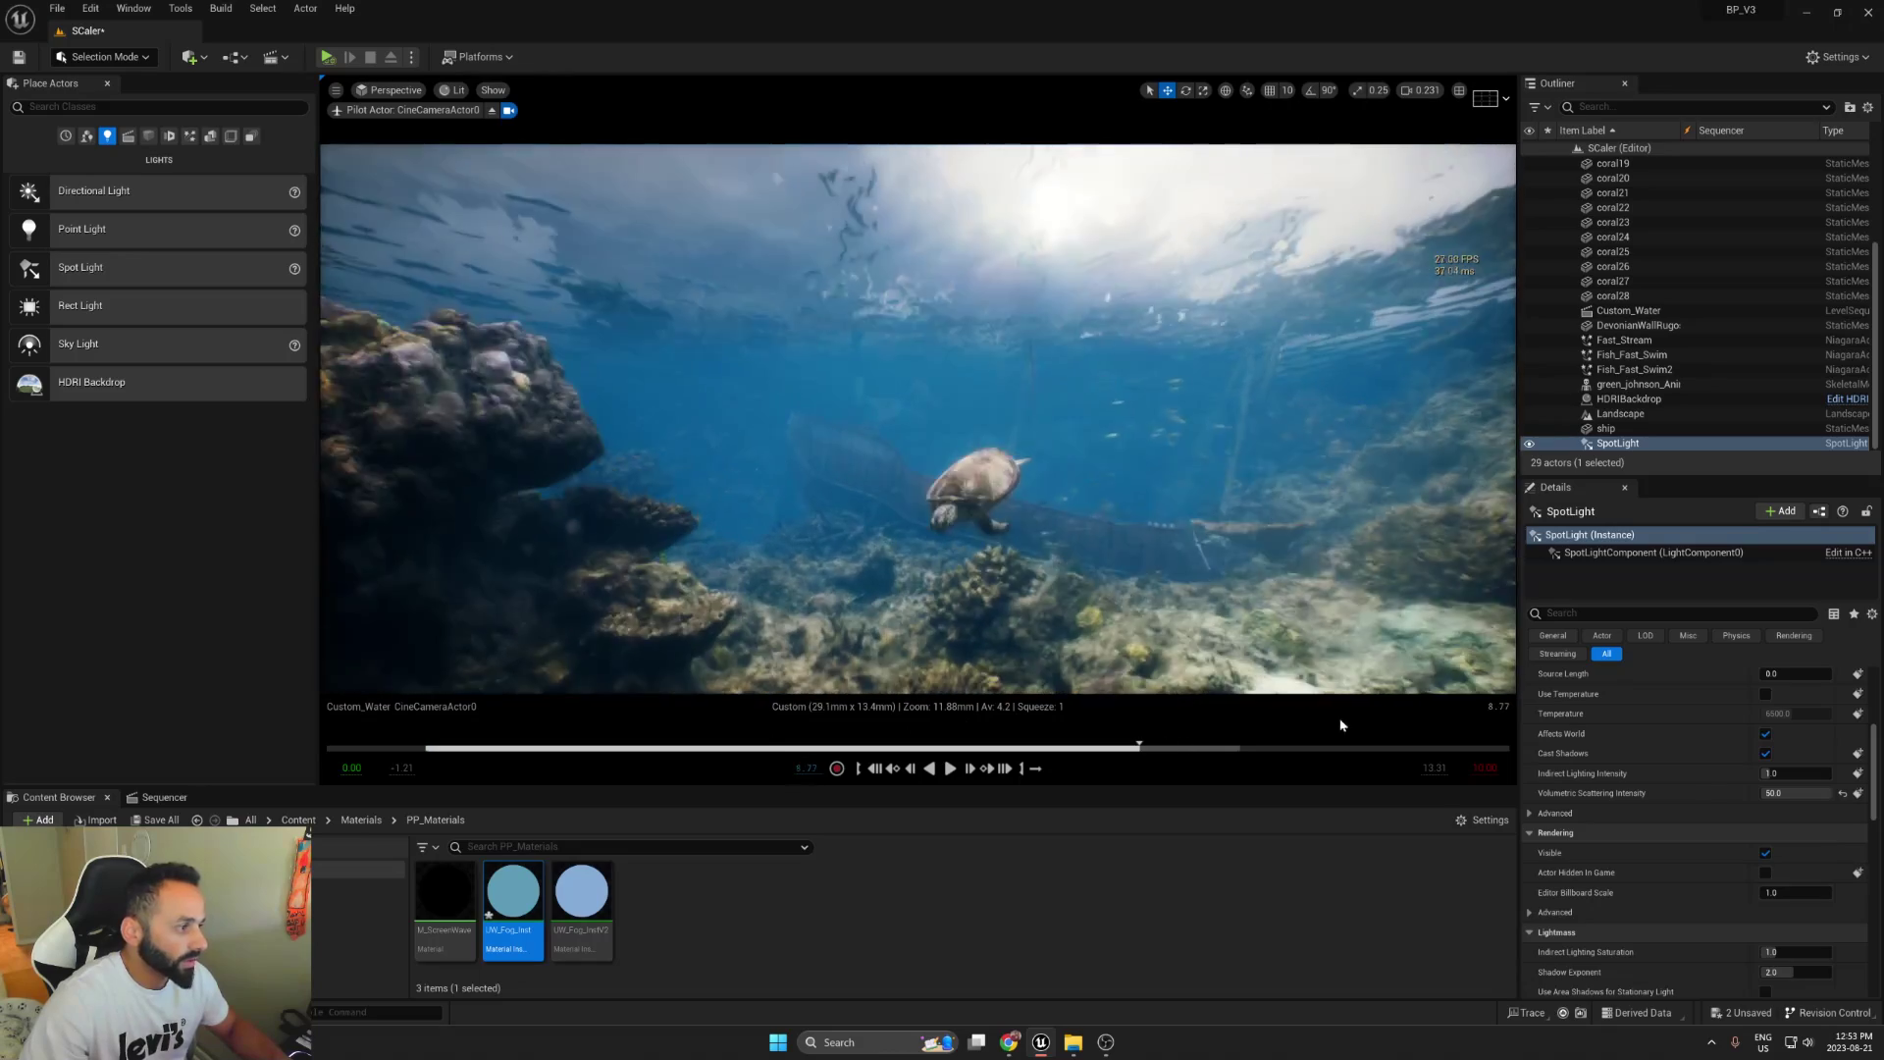
pyautogui.scroll(5, 1692, 796)
# Step: Try bluish and red spotlight colours, then cancel to keep the original light colour
pyautogui.click(1800, 814)
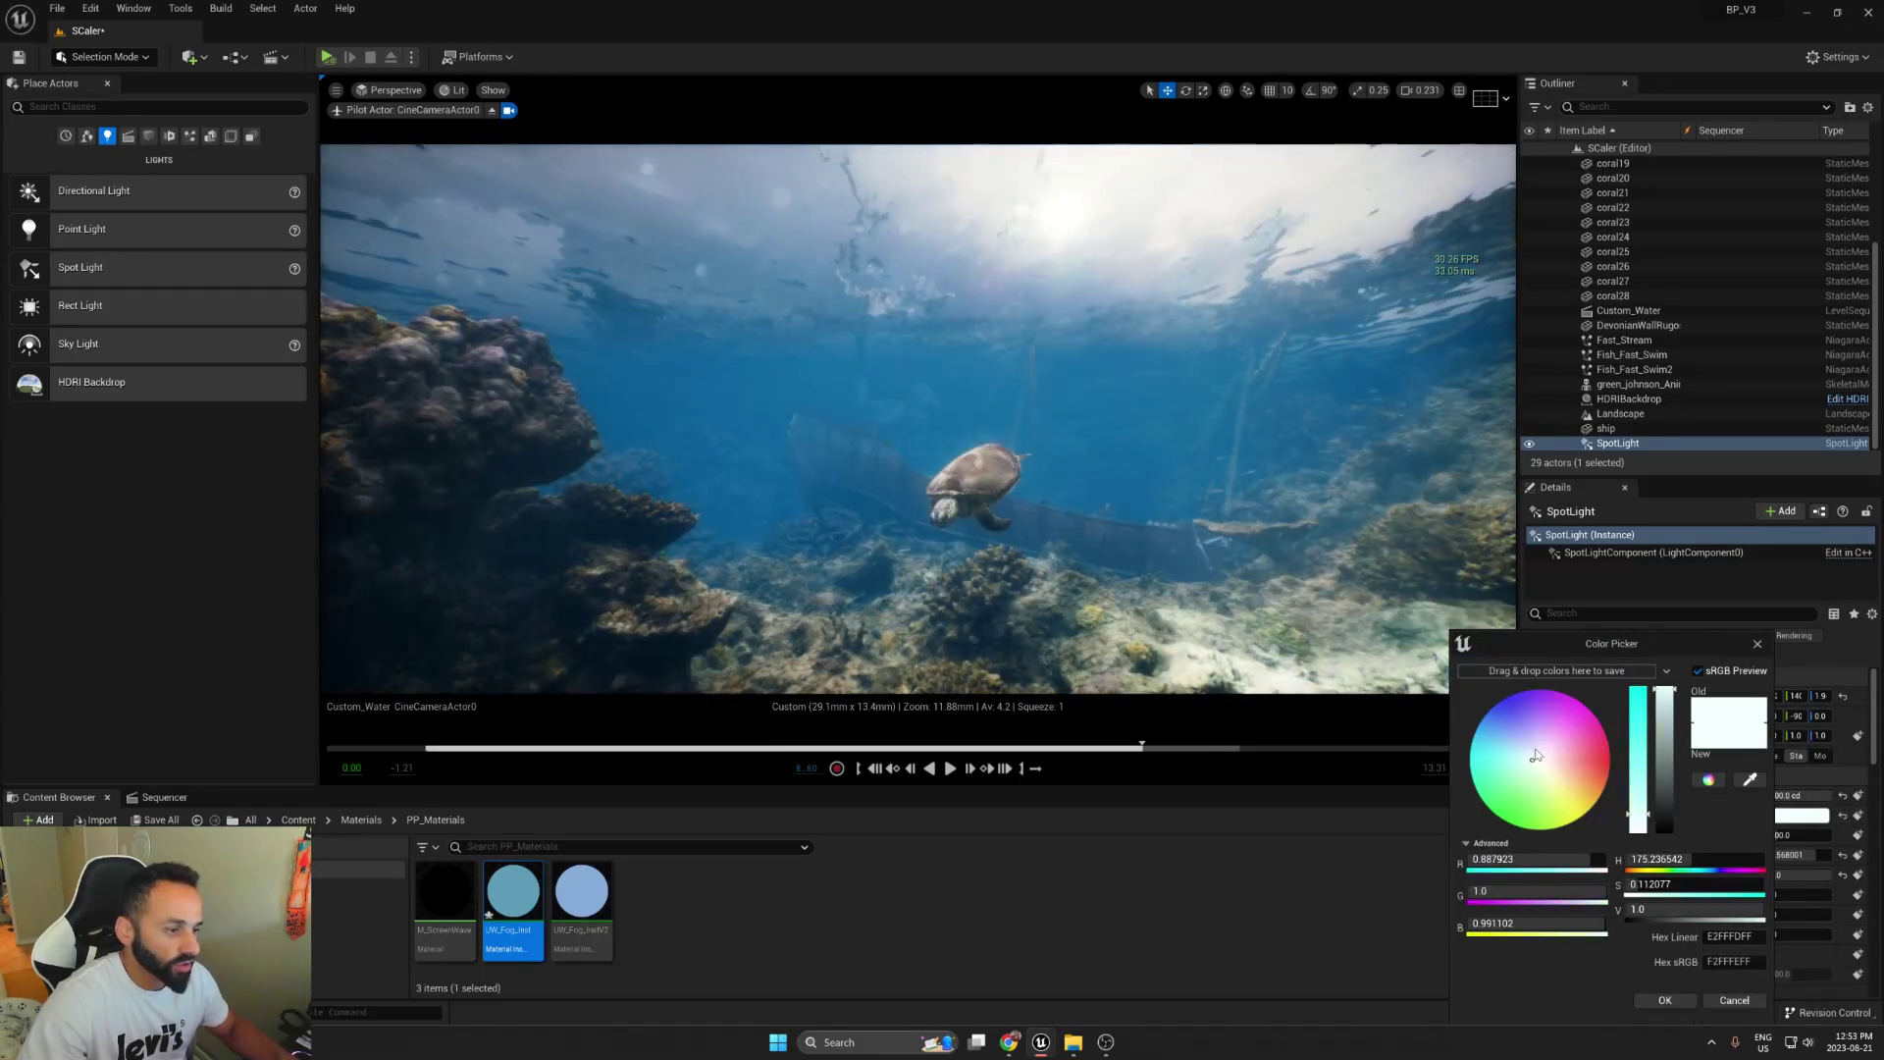
pyautogui.moveTo(1536, 756); pyautogui.dragTo(1501, 732)
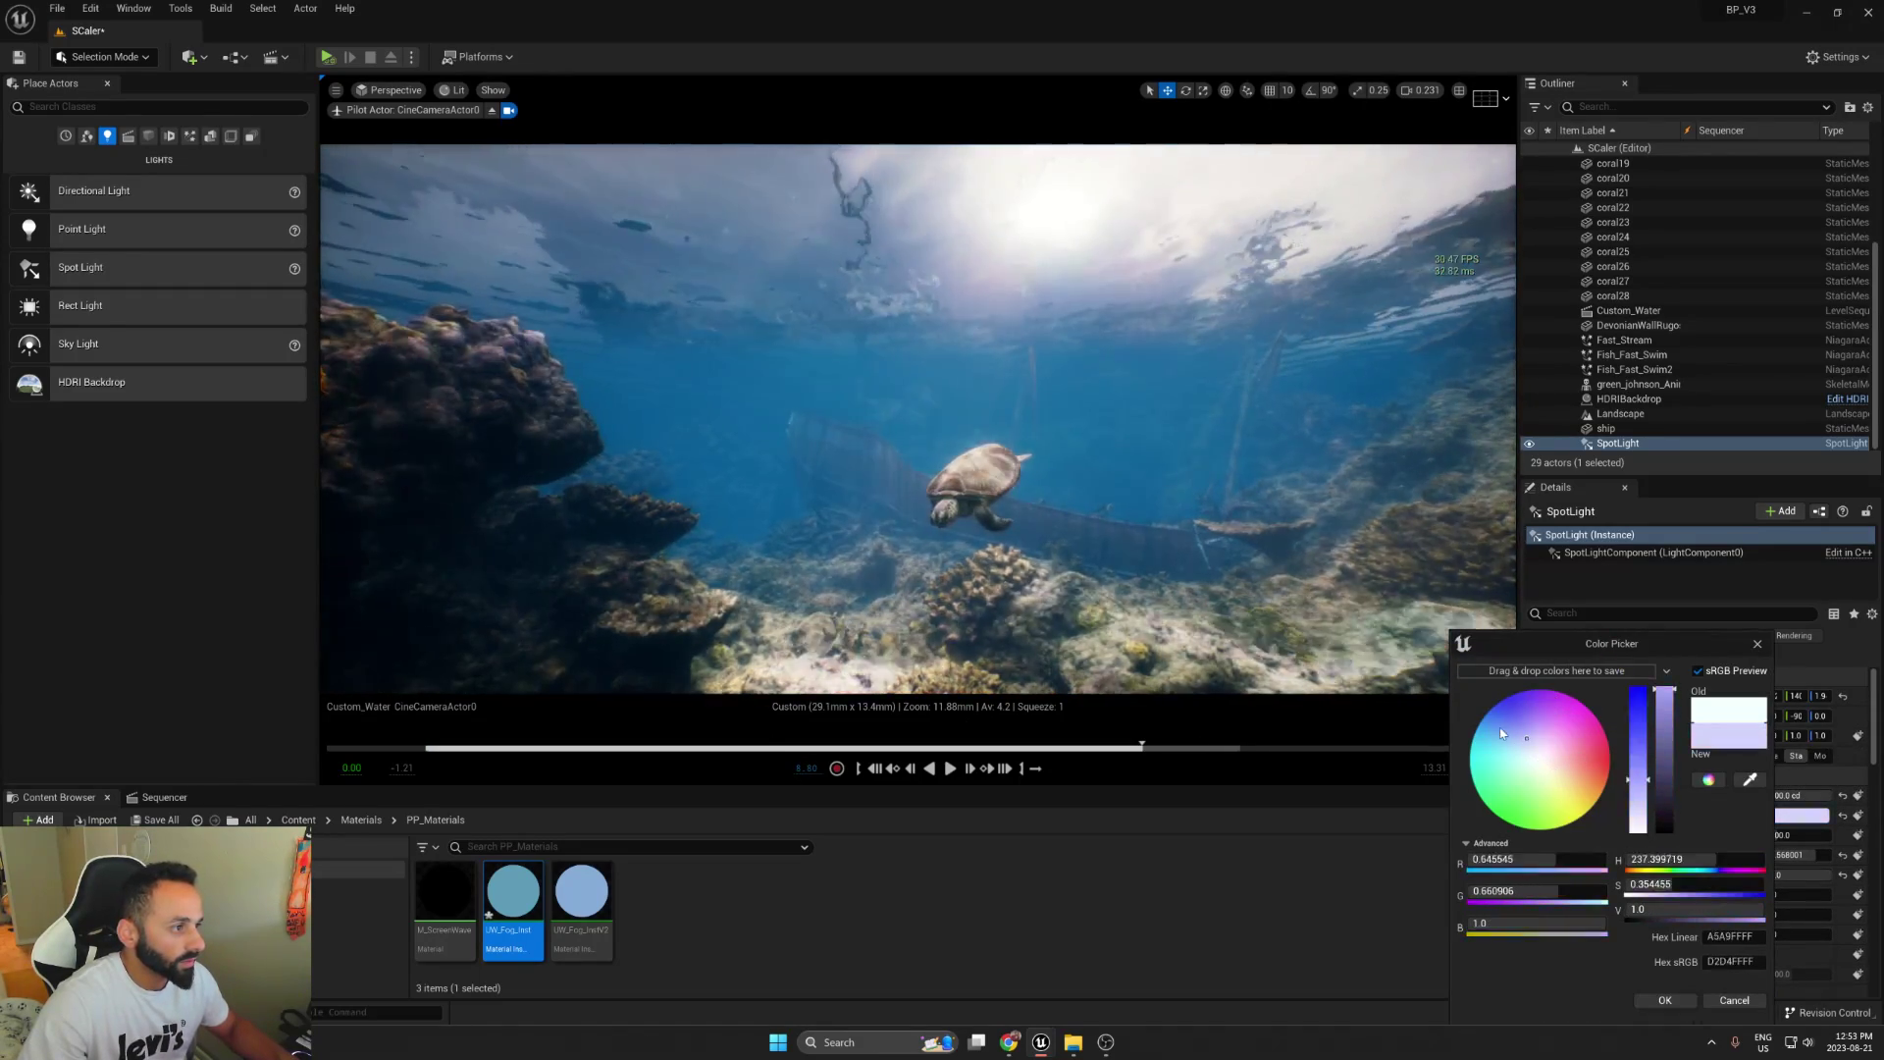
pyautogui.moveTo(1141, 749); pyautogui.dragTo(1586, 760)
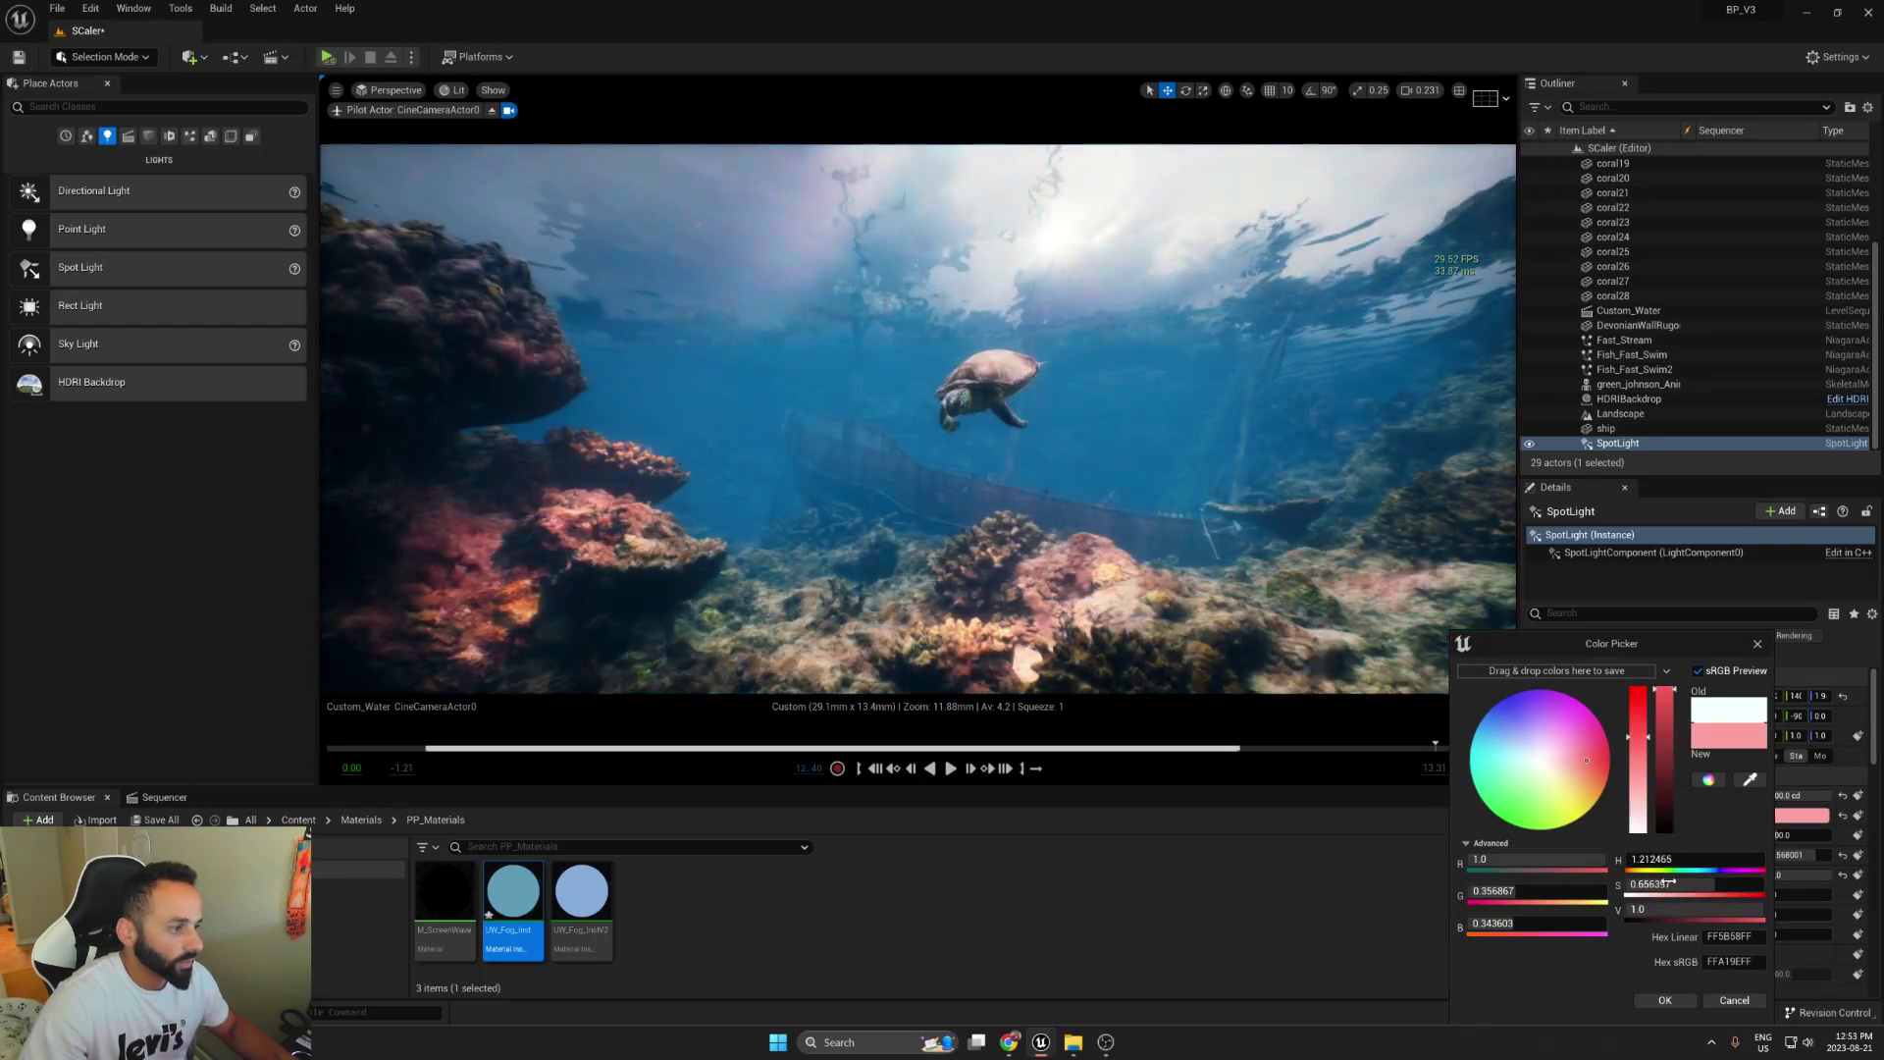
pyautogui.click(1735, 1000)
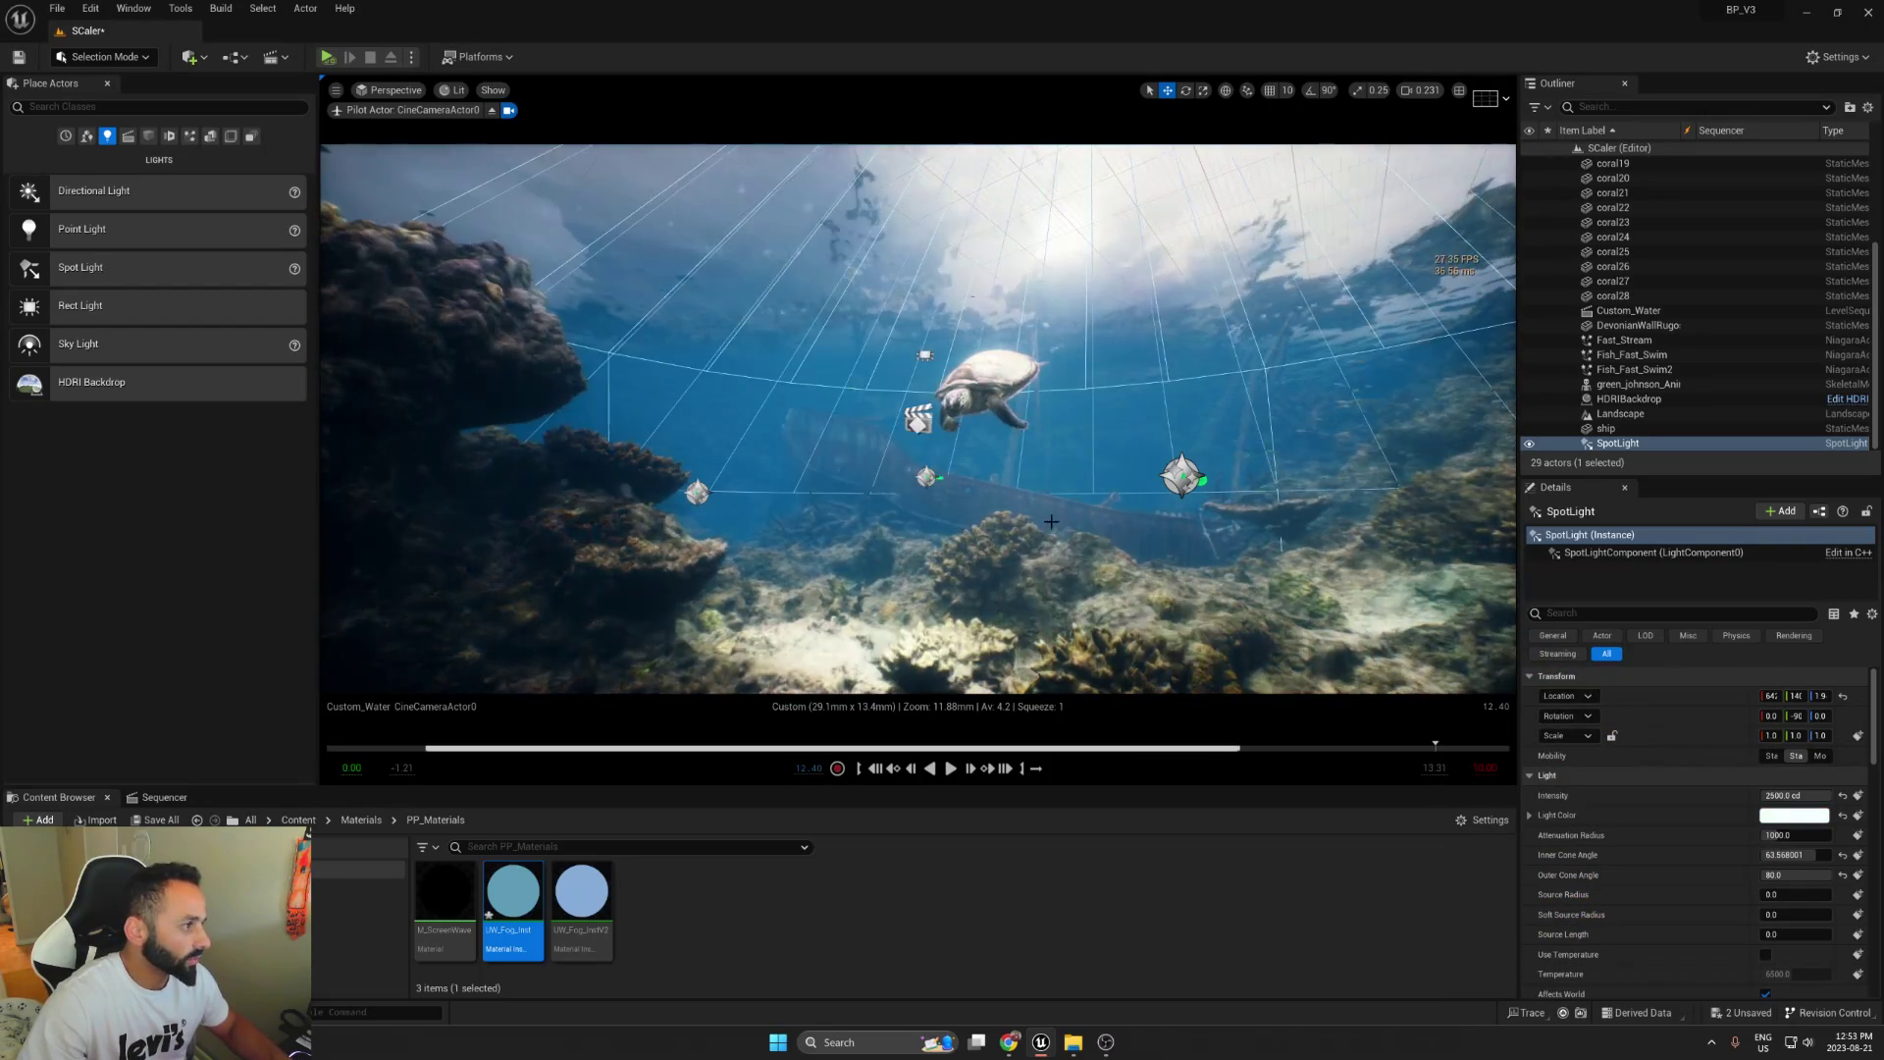
pyautogui.moveTo(1435, 748)
pyautogui.mouseDown()
pyautogui.moveTo(979, 754)
pyautogui.moveTo(1138, 749)
pyautogui.mouseUp()
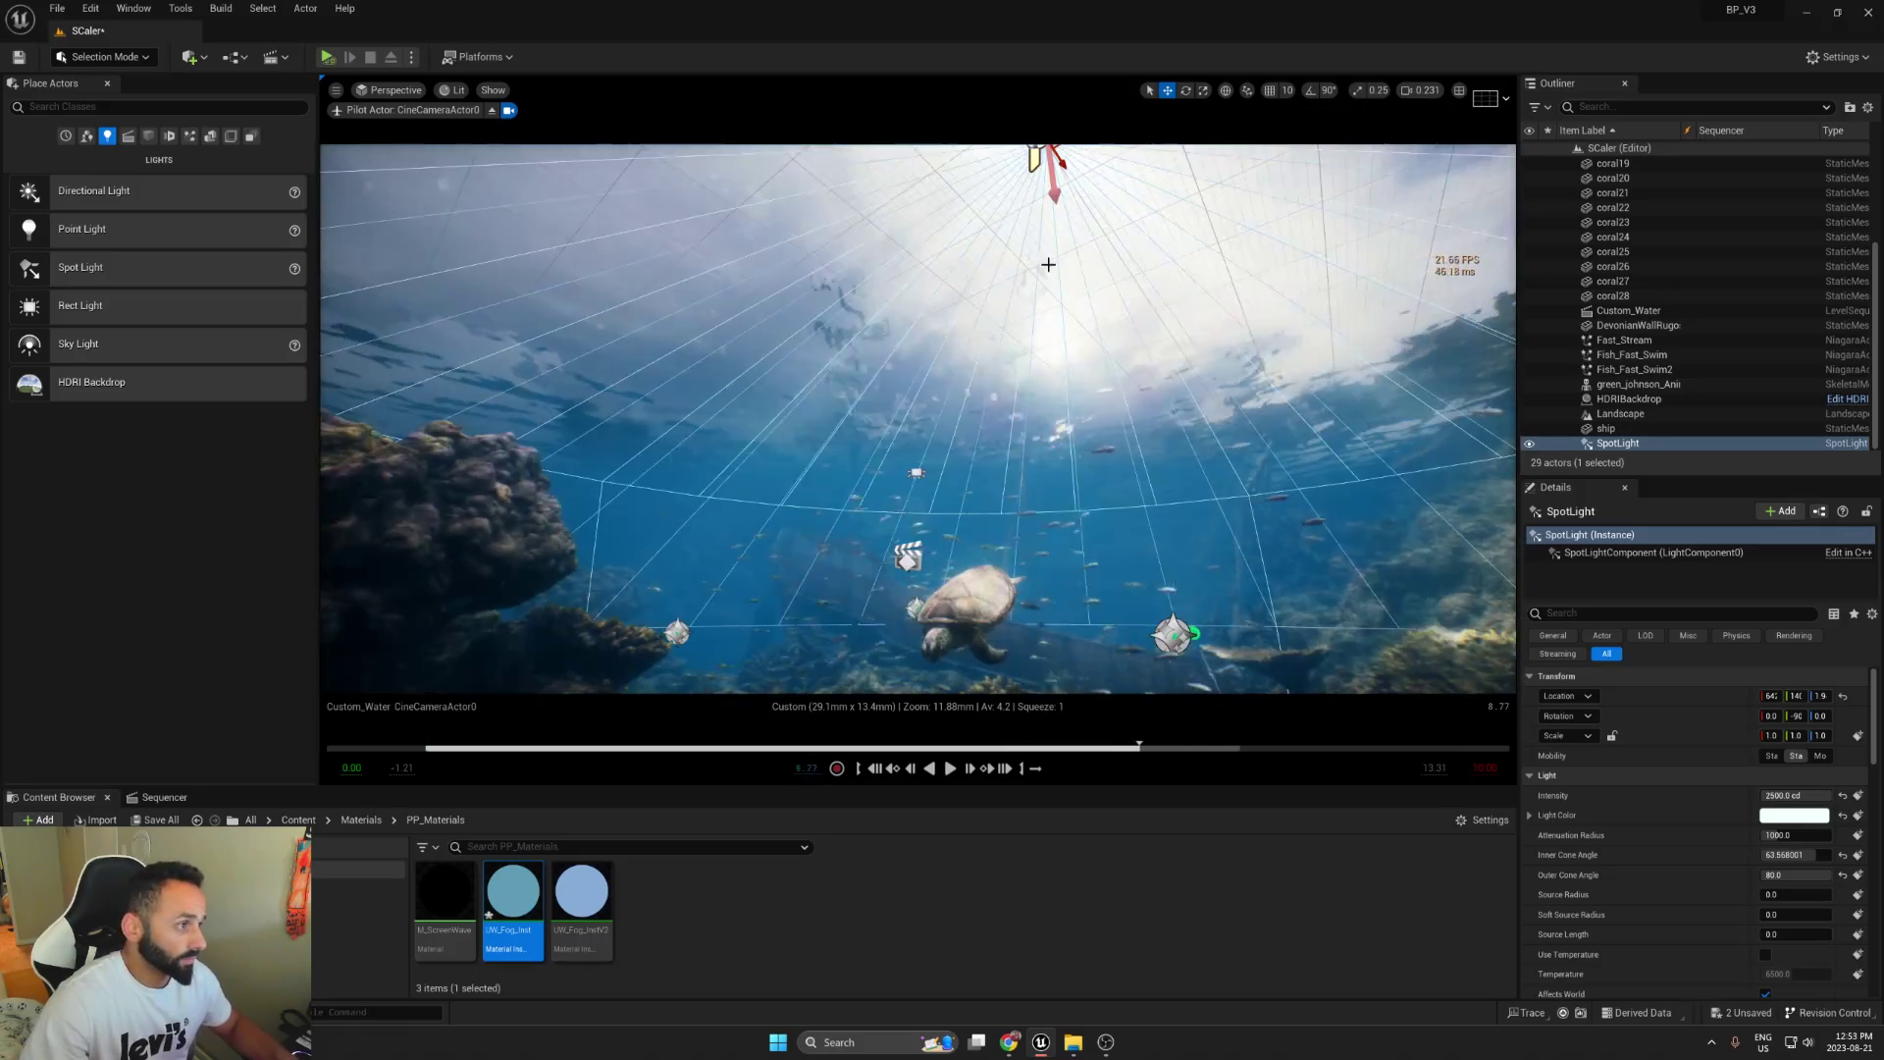
# Step: Alt-drag a duplicate SpotLight2, preview and raise it, then delete the duplicate
pyautogui.moveTo(912, 441); pyautogui.dragTo(914, 399, button='right')
pyautogui.keyDown('alt'); pyautogui.moveTo(1057, 189); pyautogui.dragTo(1062, 422); pyautogui.keyUp('alt')
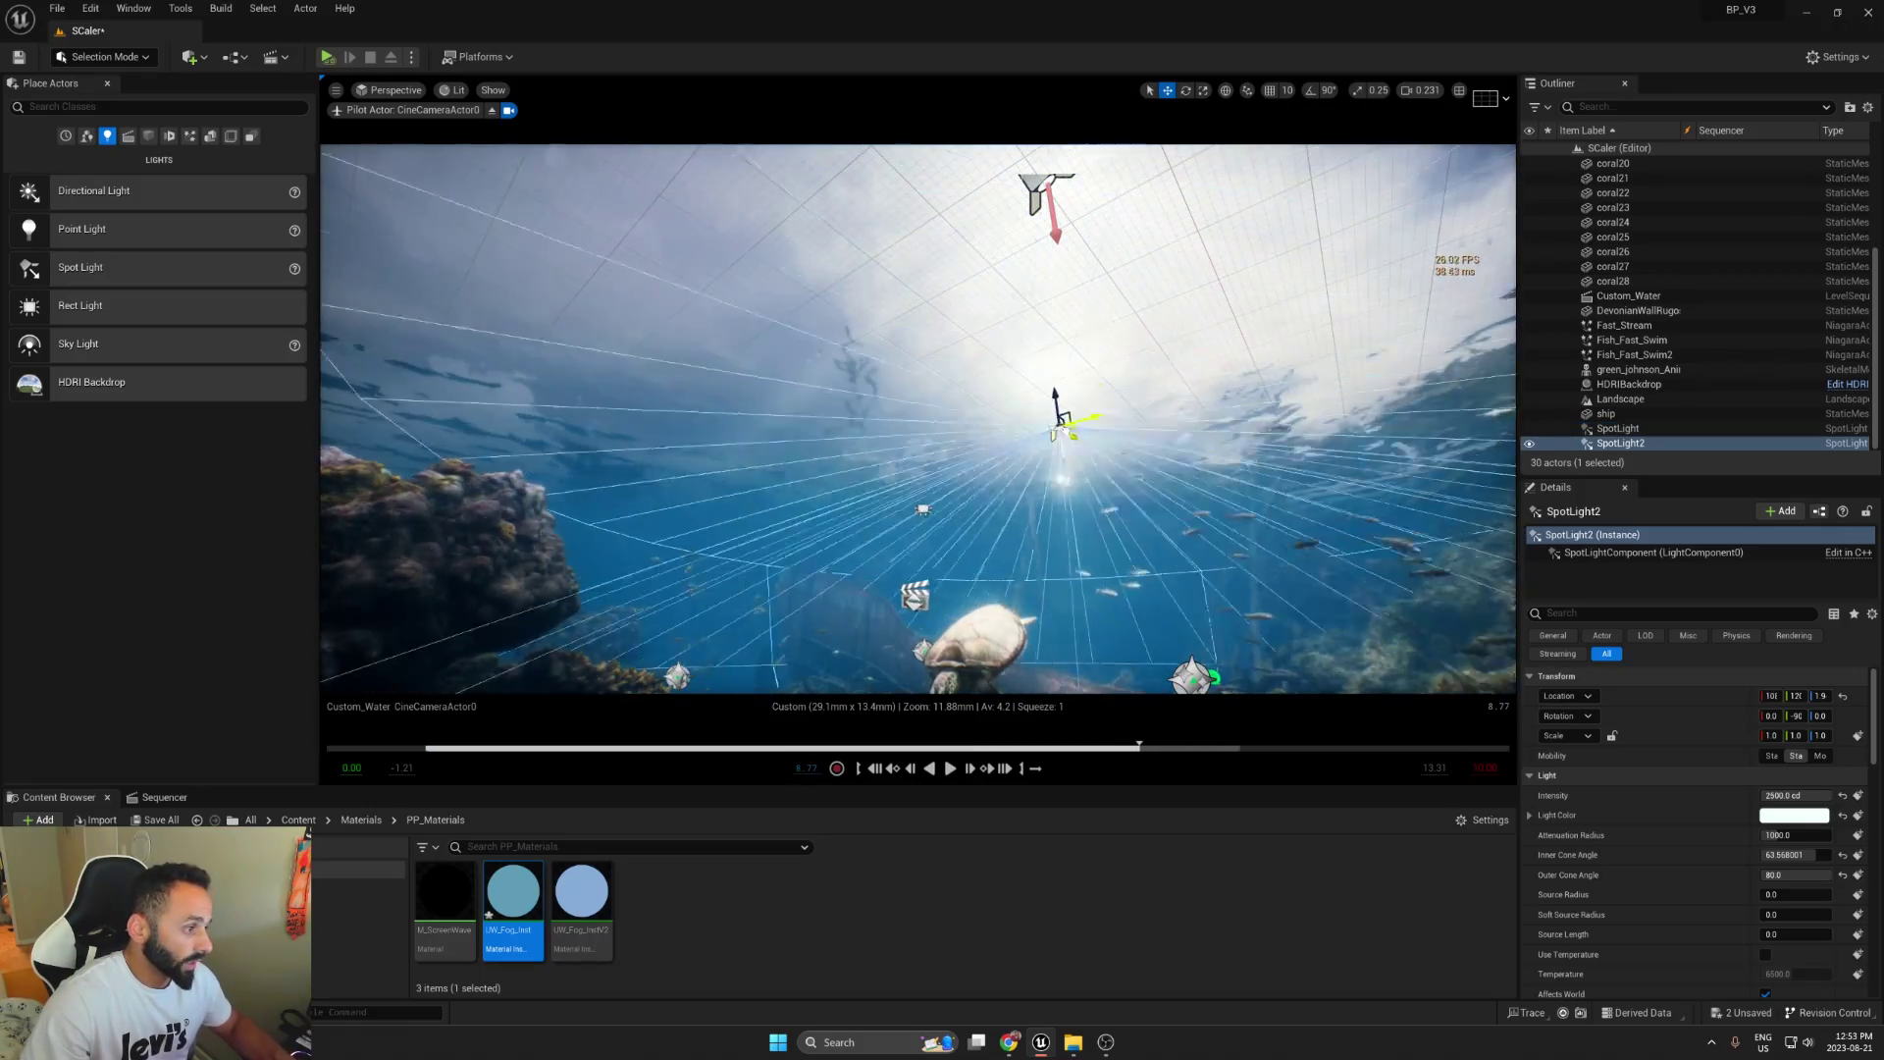
pyautogui.moveTo(1075, 441); pyautogui.dragTo(1075, 489, button='right')
pyautogui.press('g')
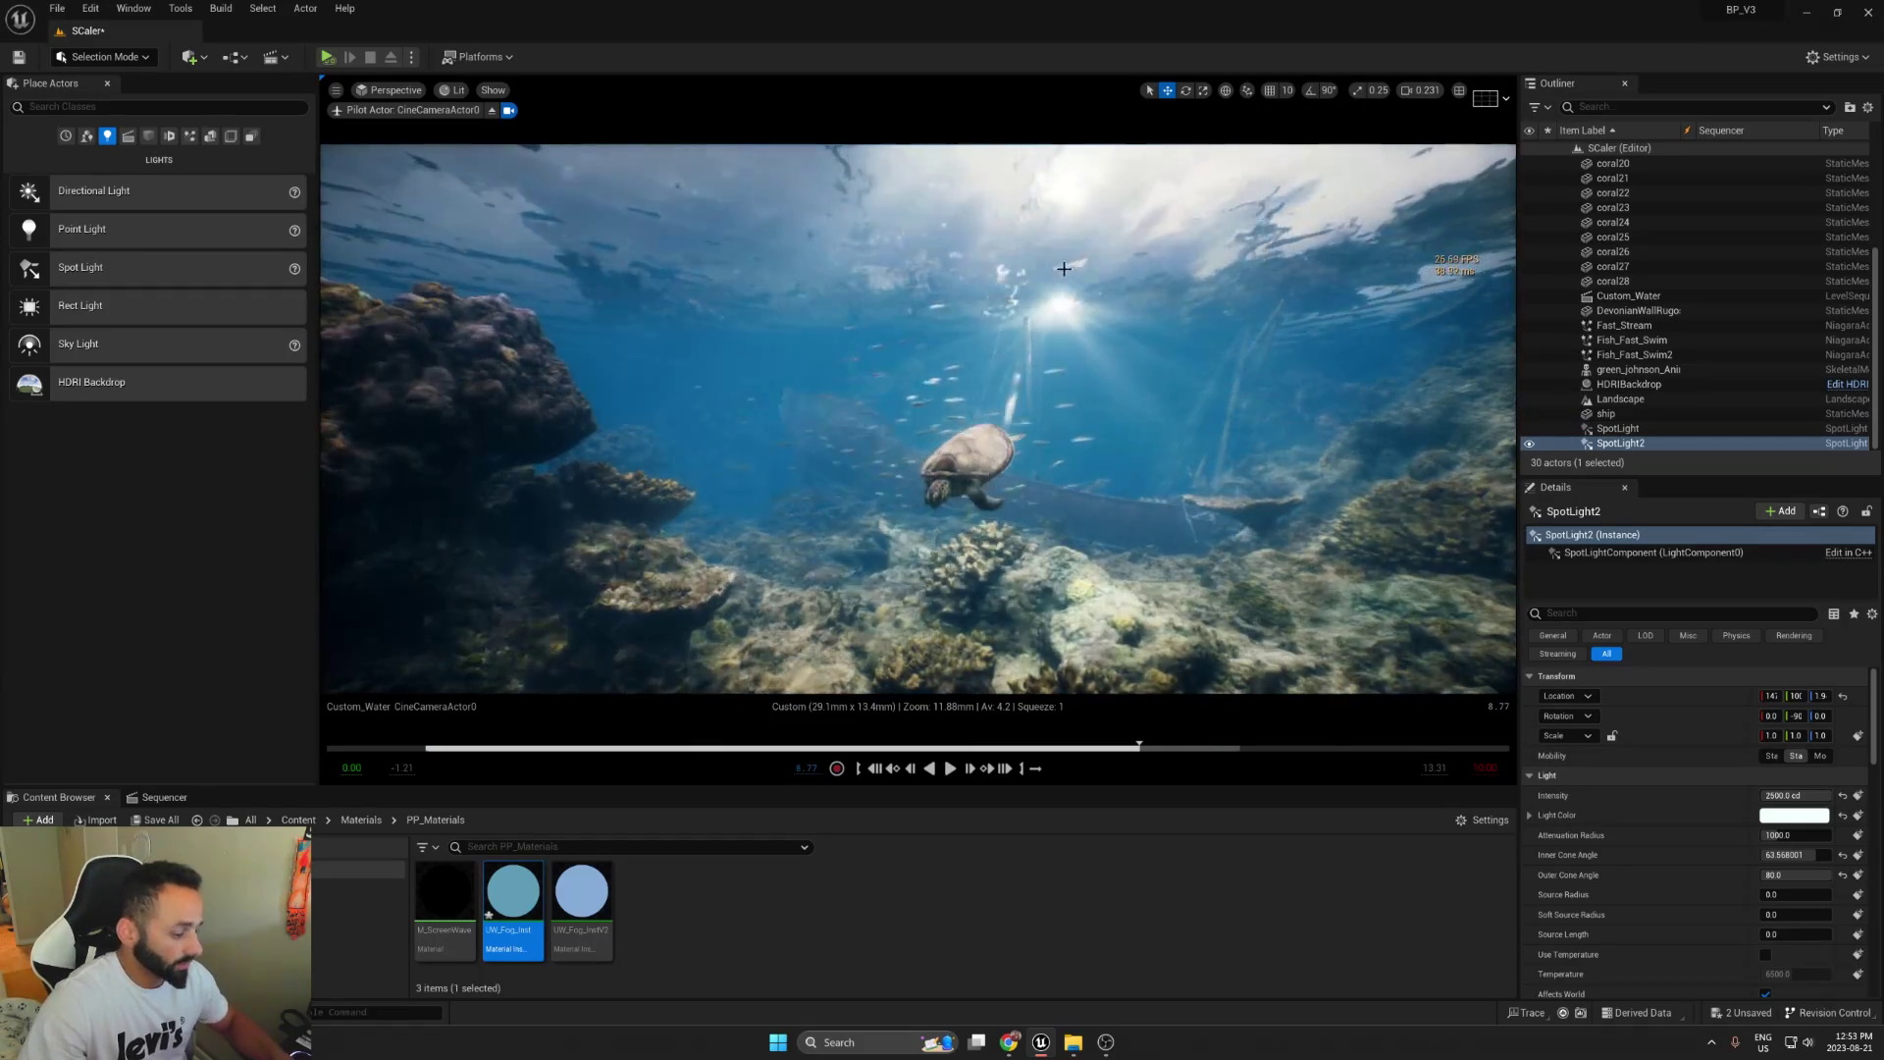
pyautogui.press('g')
pyautogui.moveTo(1056, 294); pyautogui.dragTo(1054, 270)
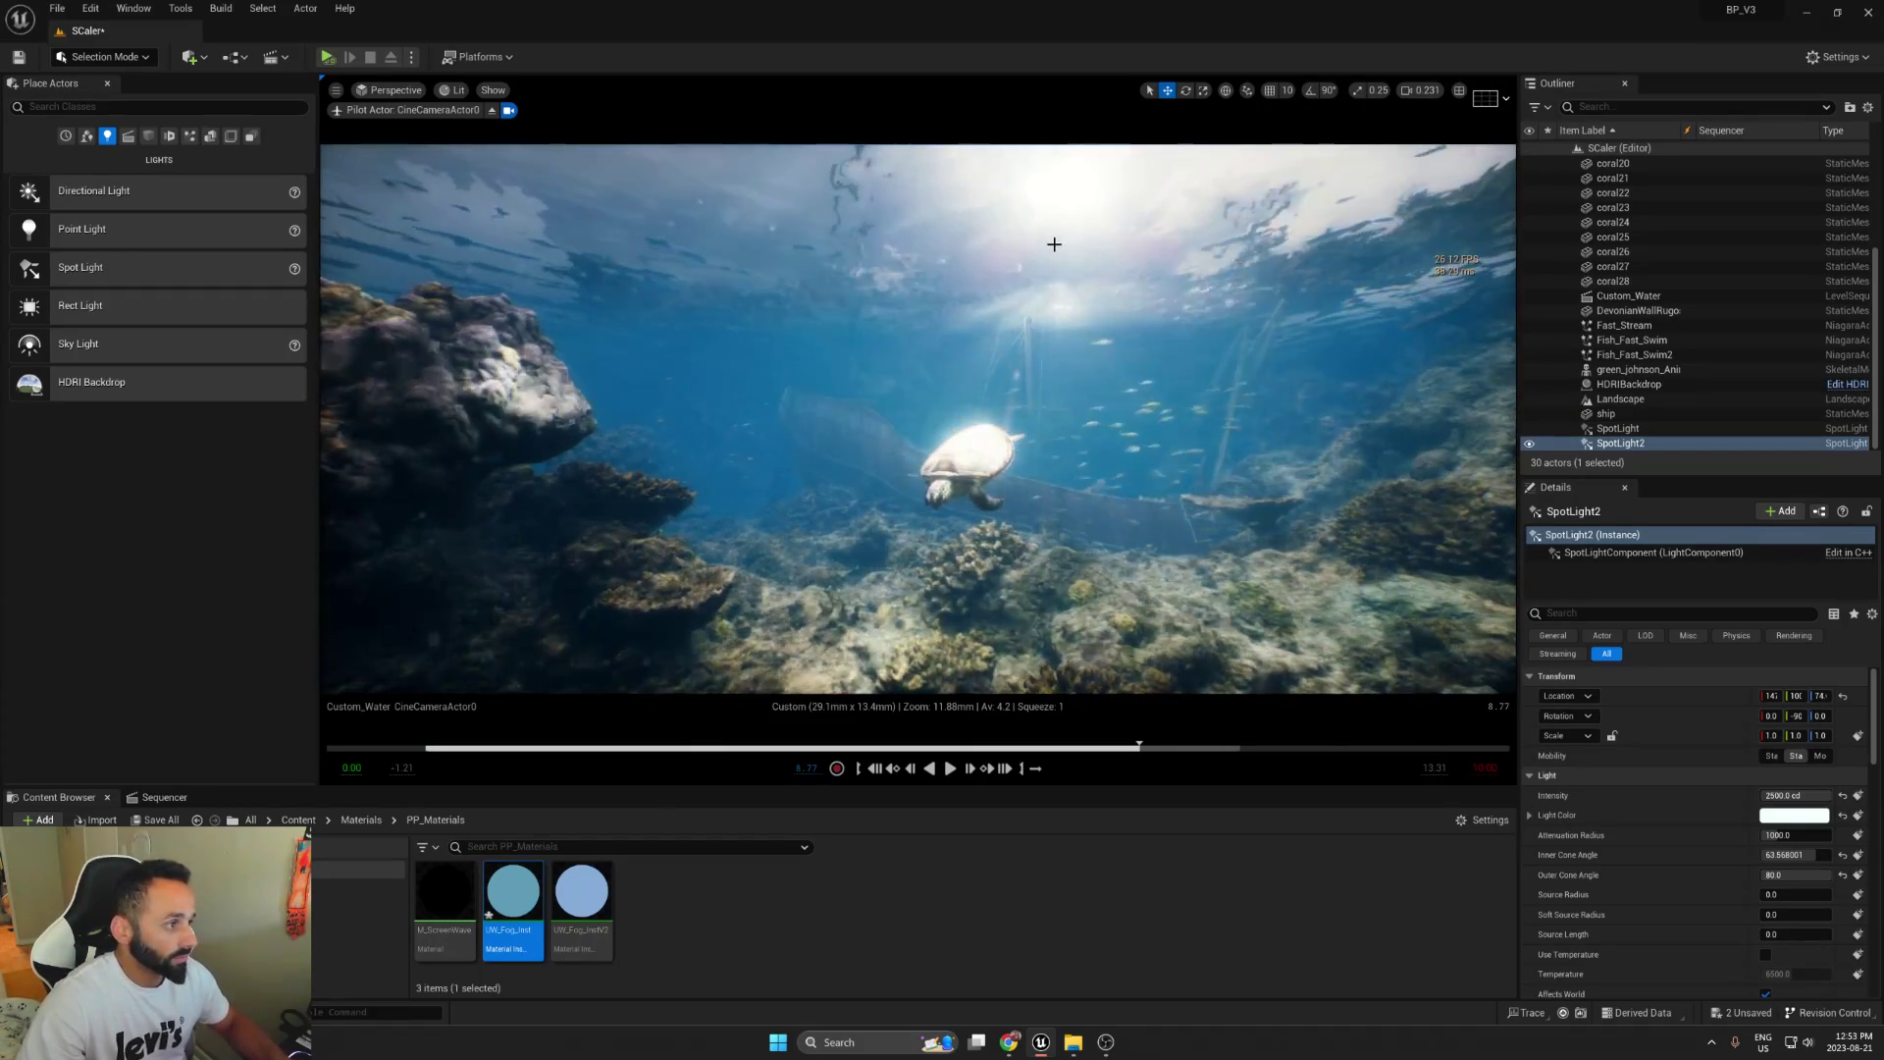
pyautogui.press('Delete')
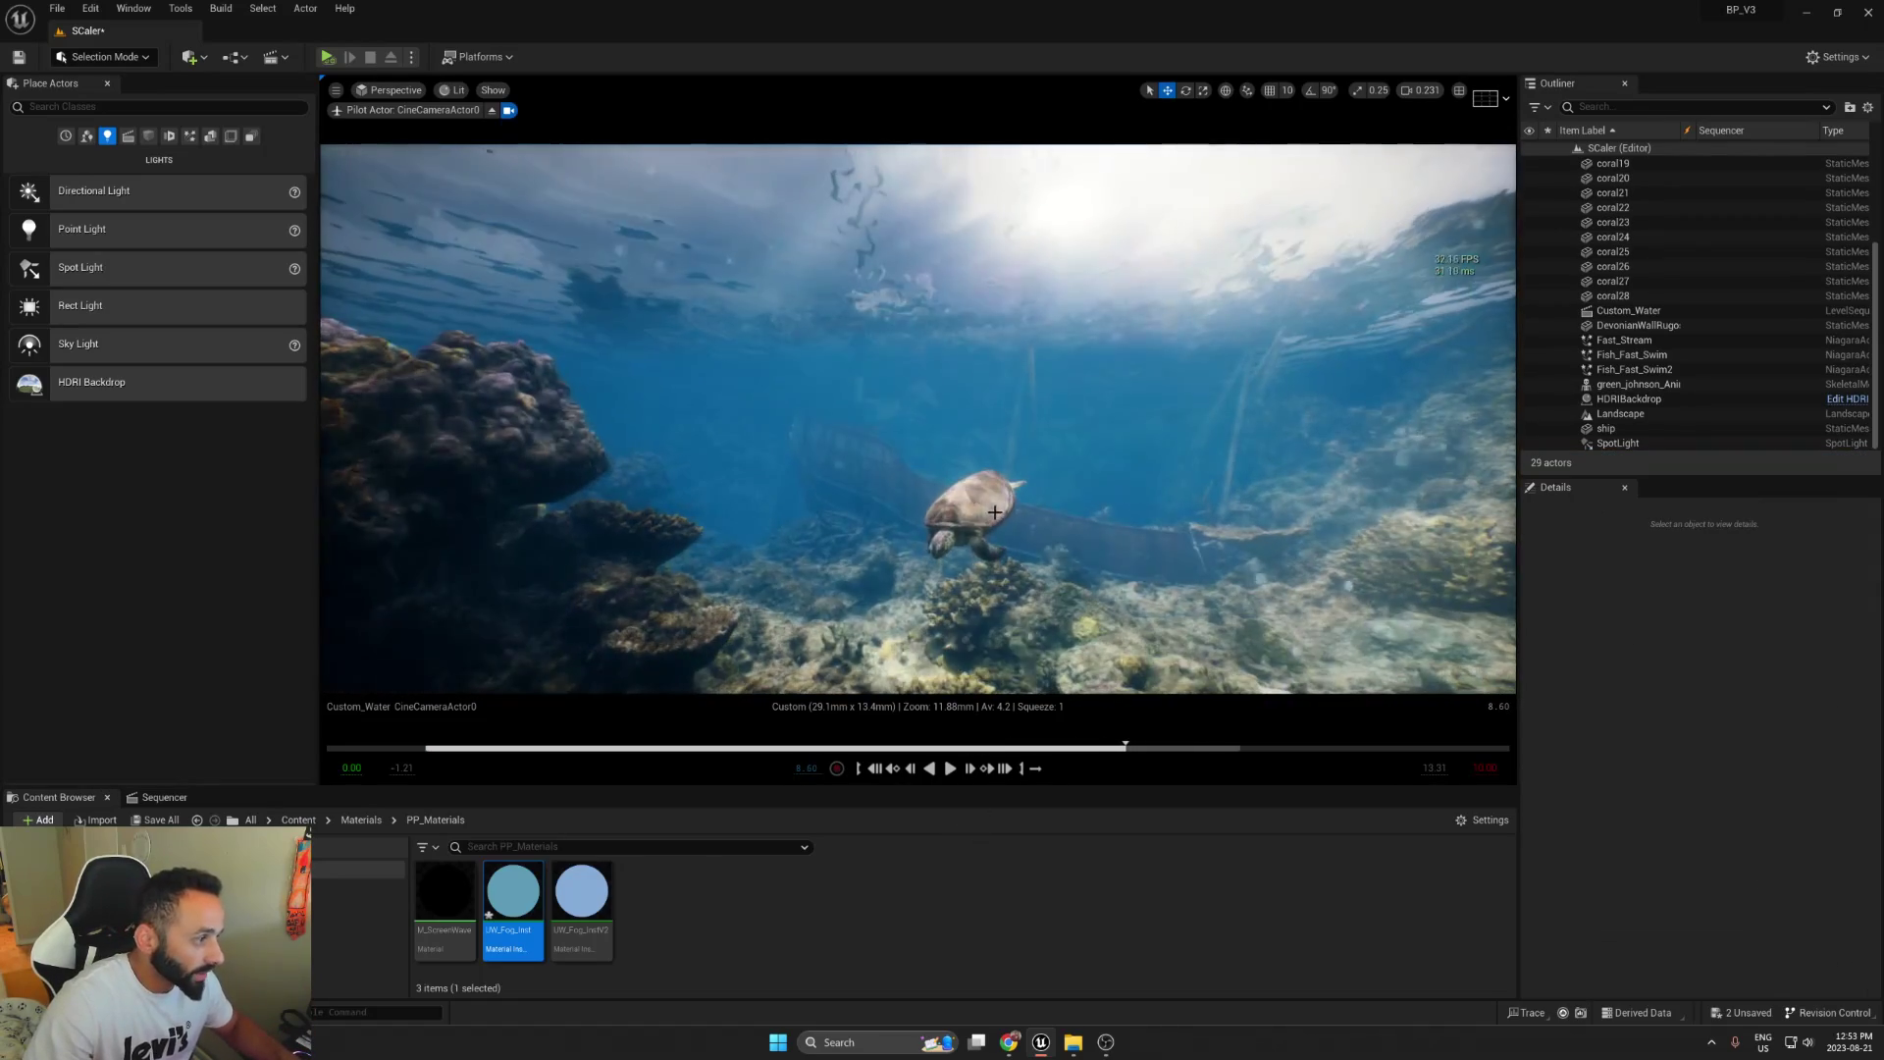
# Step: Scrub the sequence fullscreen from the above-water shot to a later turtle shot, then exit fullscreen
pyautogui.press('F11')
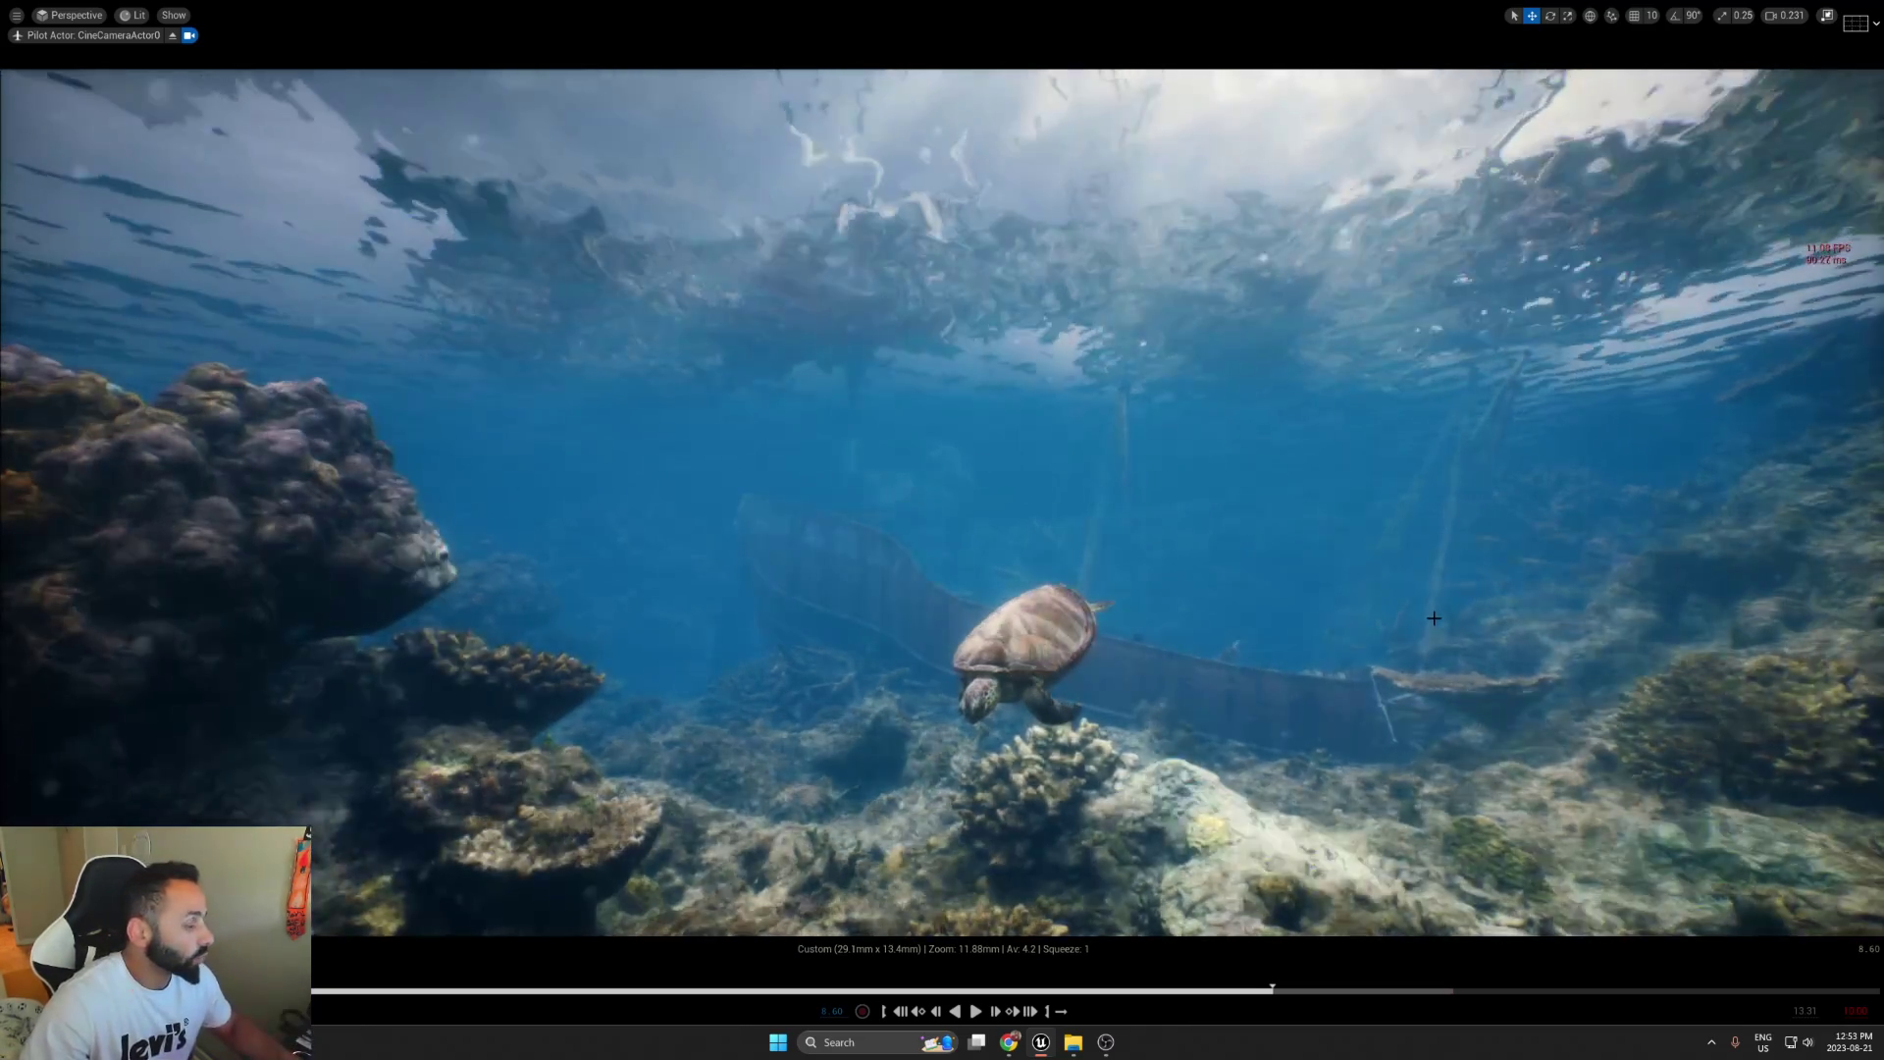
pyautogui.click(382, 987)
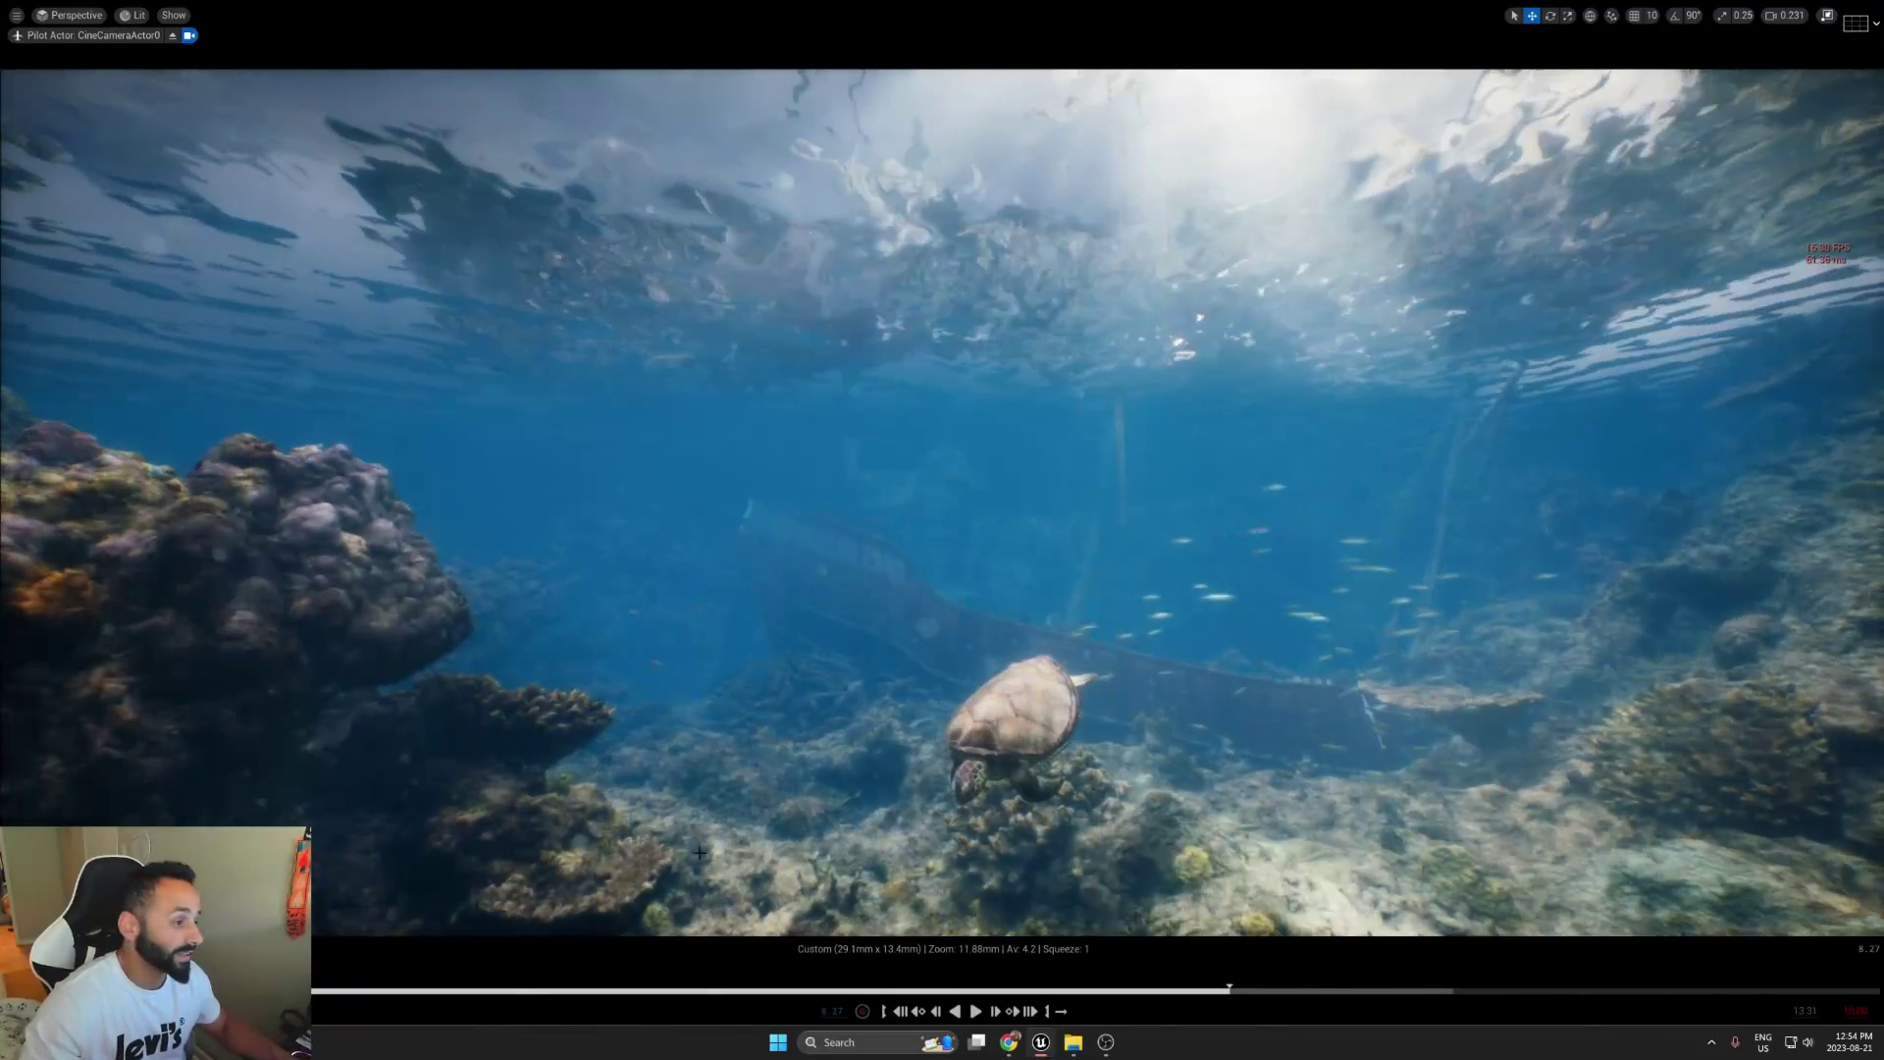
pyautogui.moveTo(1230, 990); pyautogui.dragTo(1427, 989)
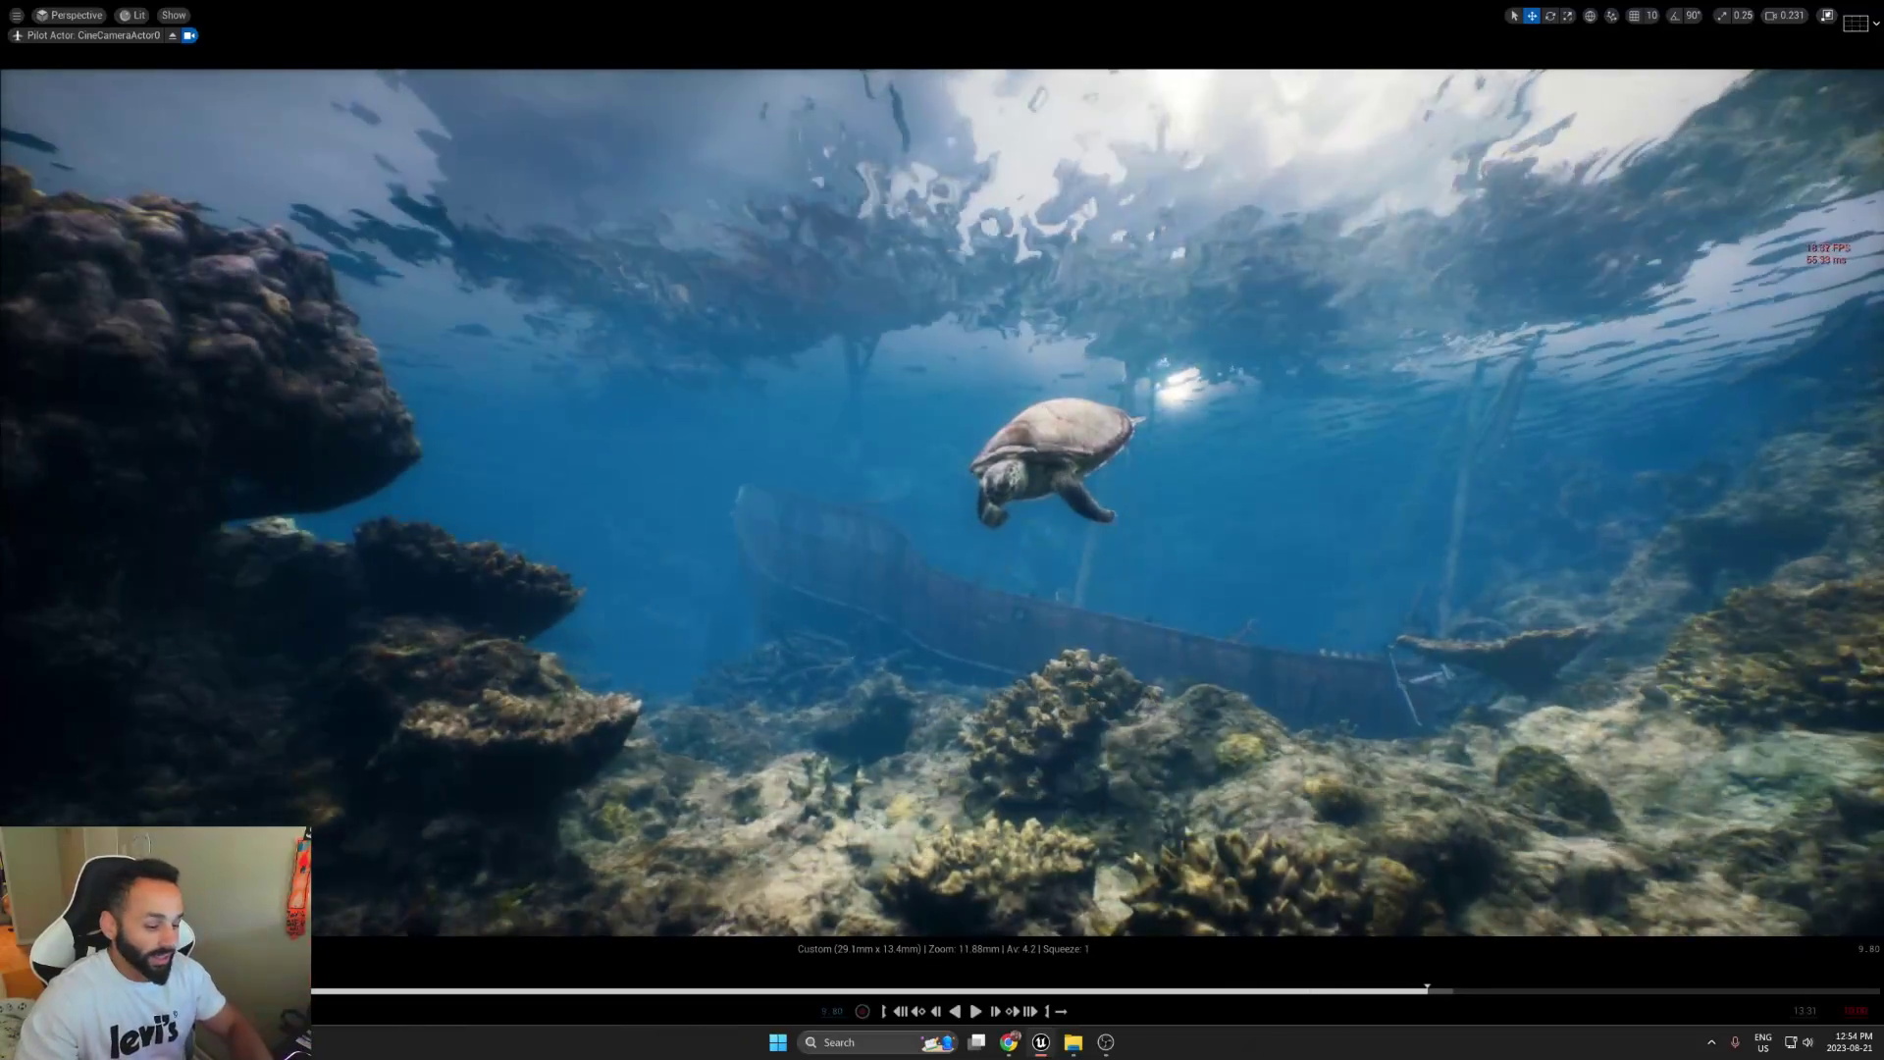
pyautogui.press('F11')
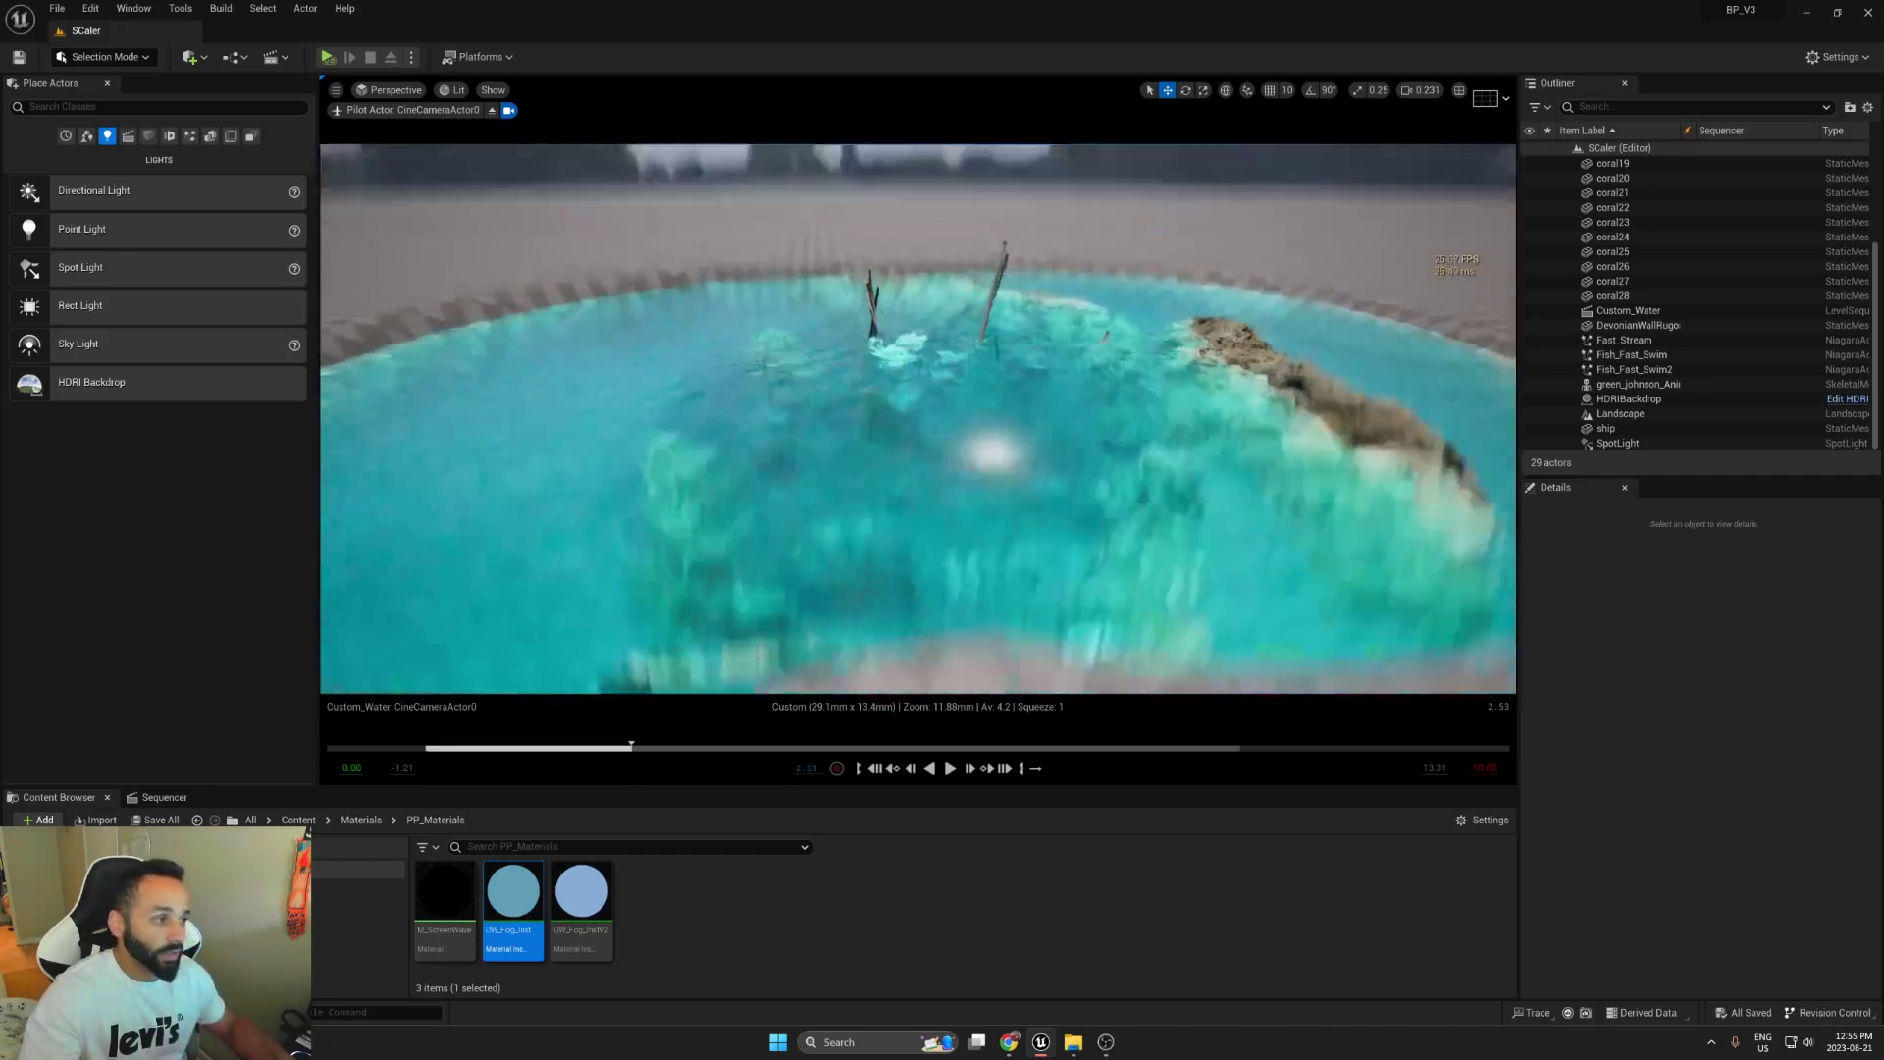
# Step: Select BP_UnderWaterV3, undo the accidental camera move, and scrub the sequence to the turtle shot
pyautogui.moveTo(891, 528); pyautogui.dragTo(891, 528, button='right')
pyautogui.click(1044, 381)
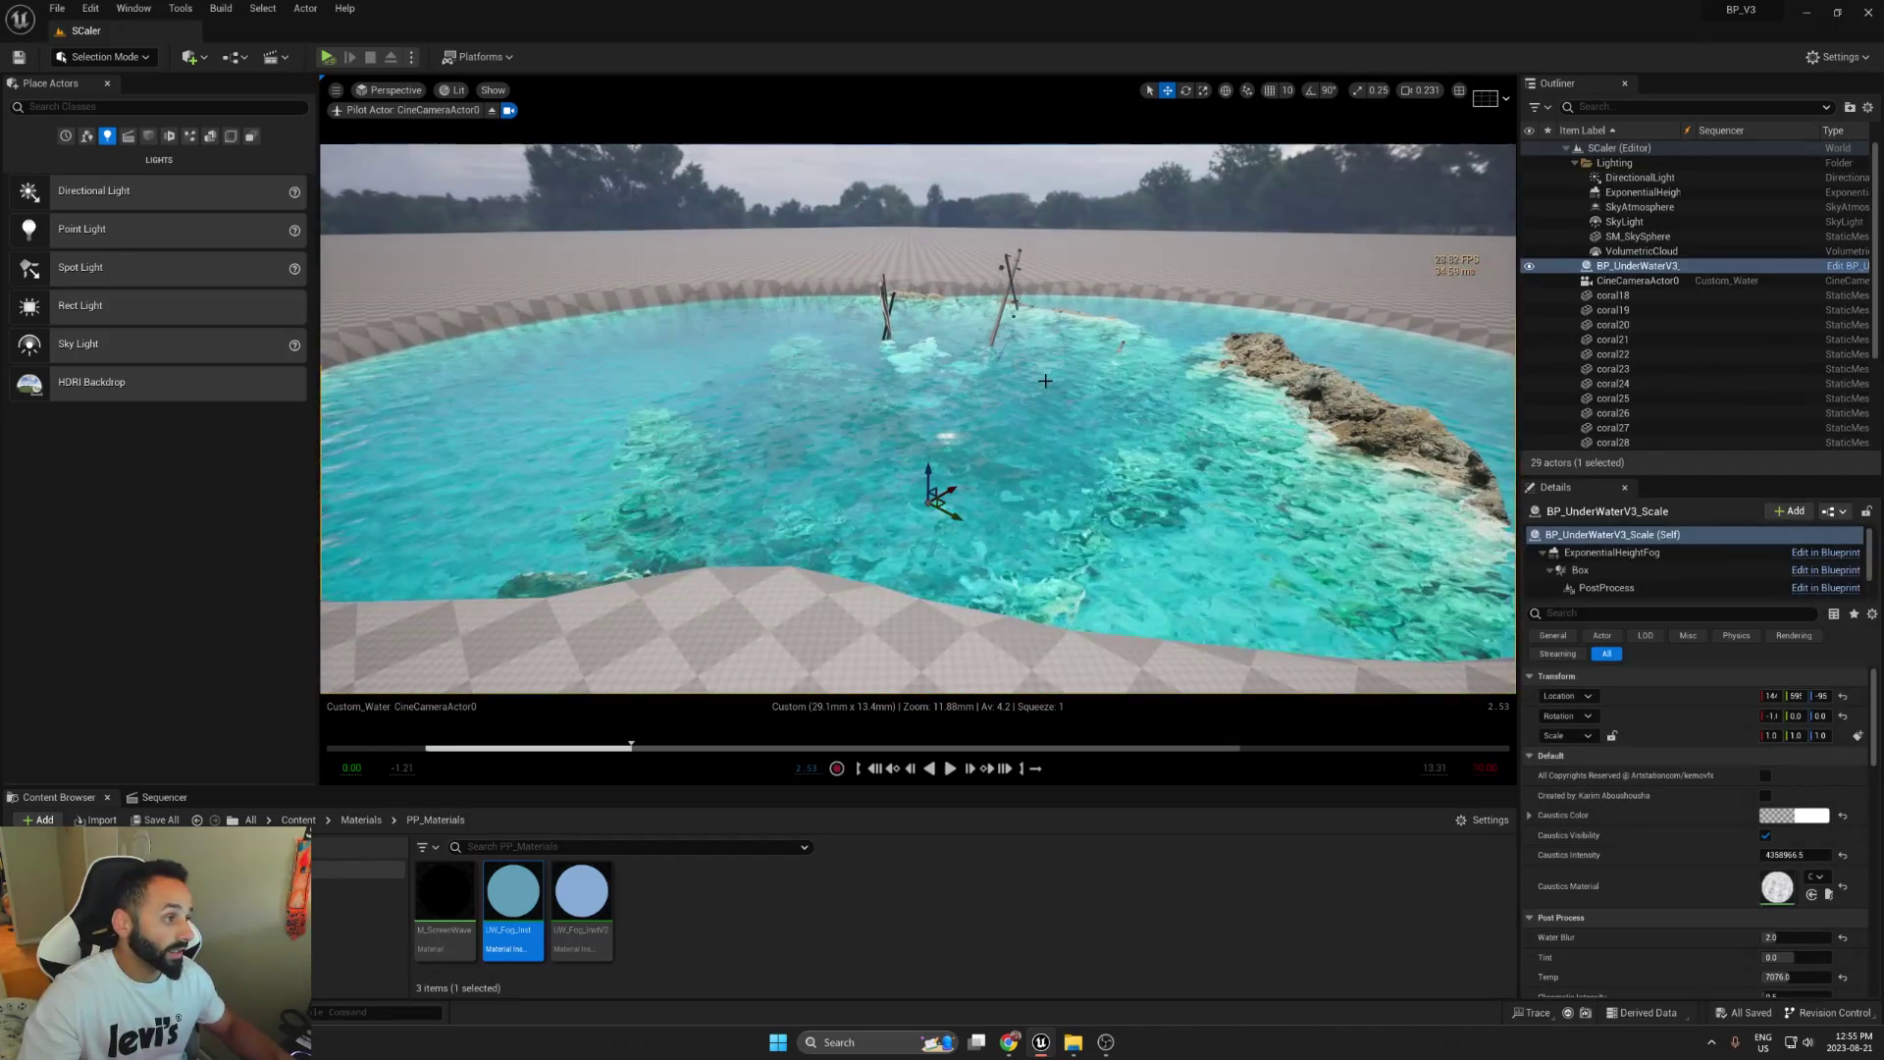
pyautogui.moveTo(928, 389); pyautogui.dragTo(930, 390, button='right')
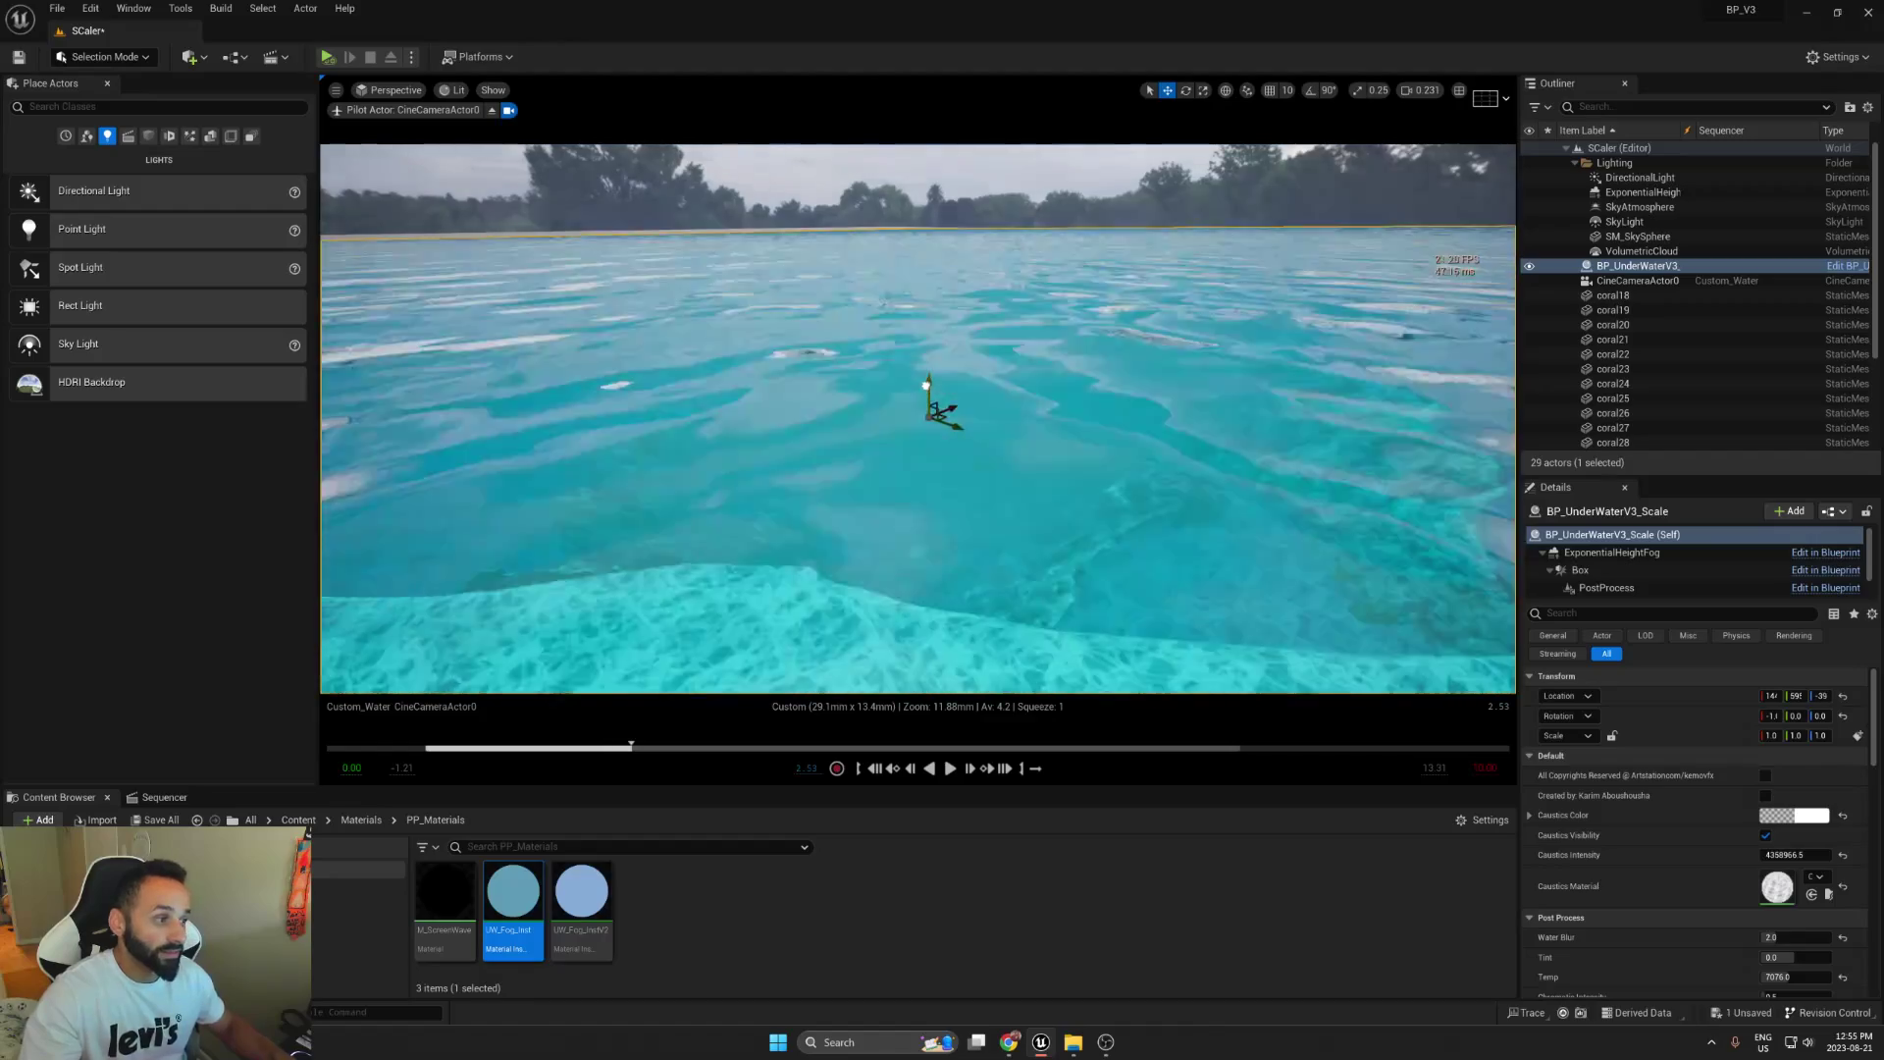
pyautogui.hotkey('ctrl', 'z')
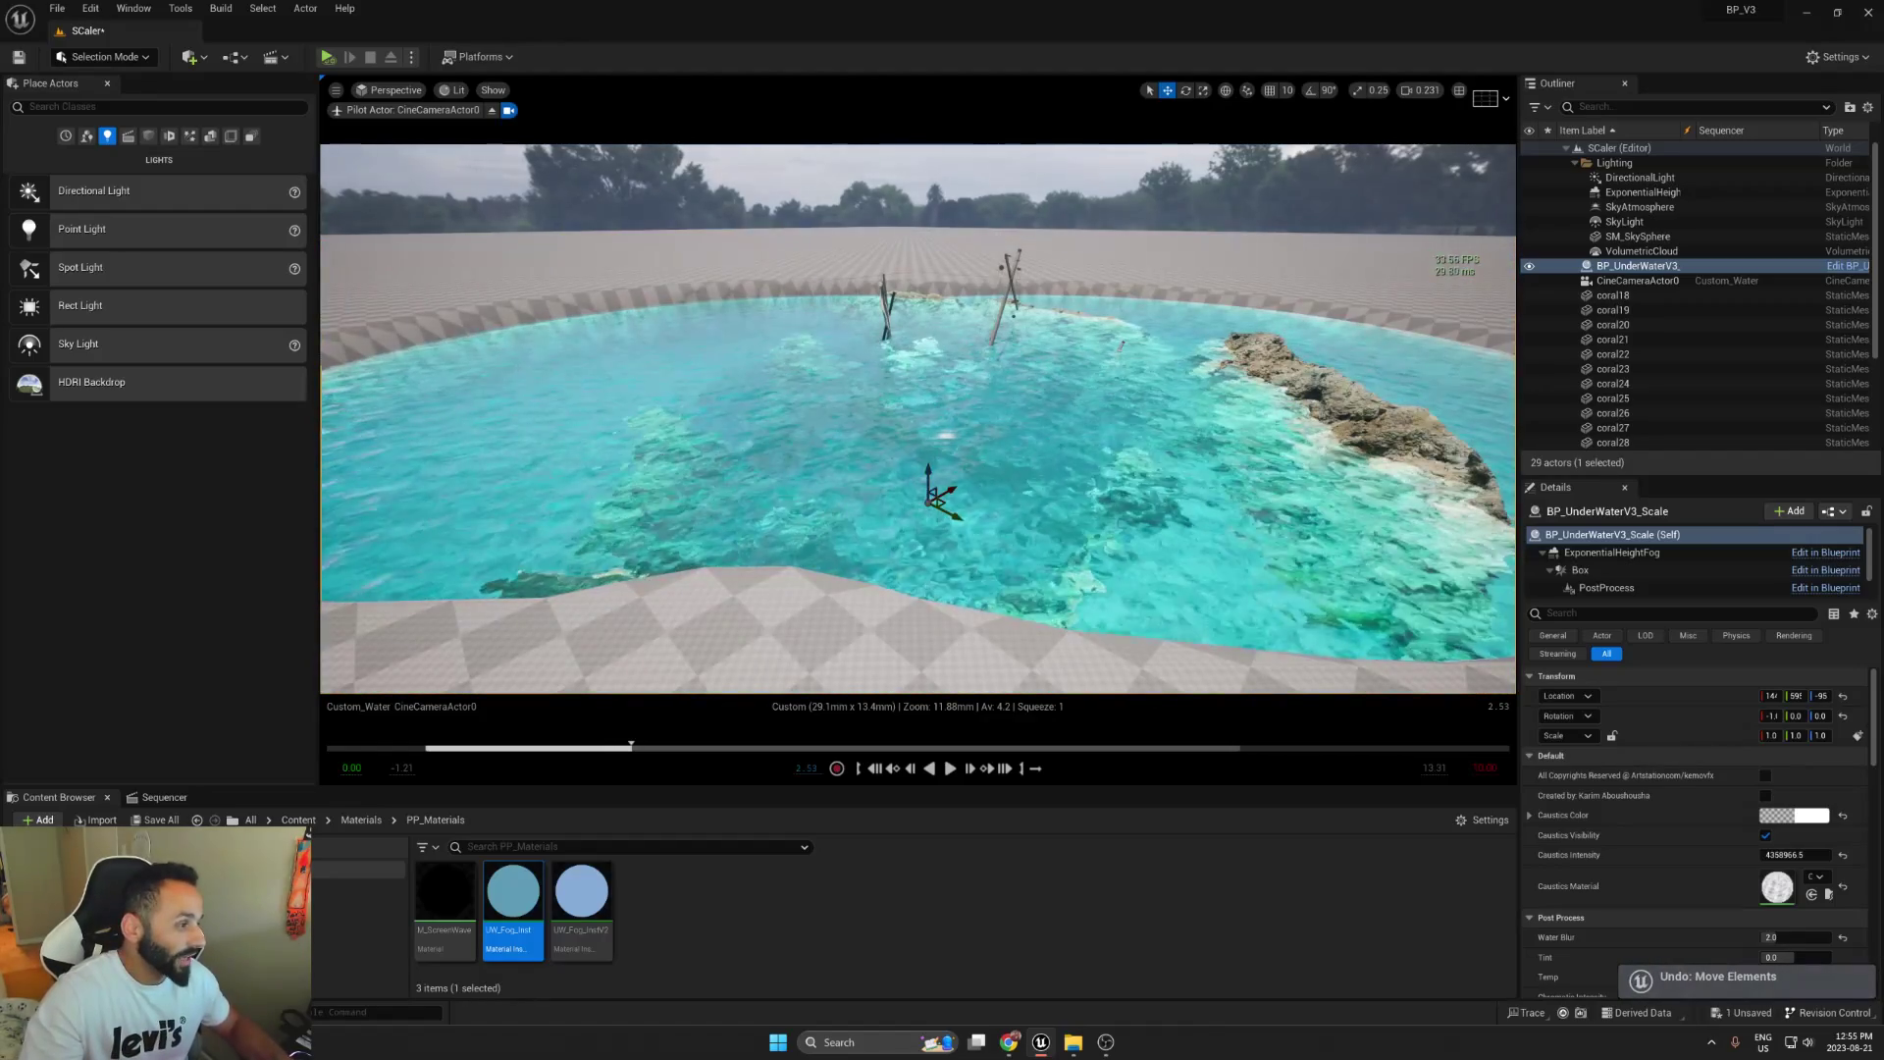
pyautogui.moveTo(630, 746); pyautogui.dragTo(911, 748)
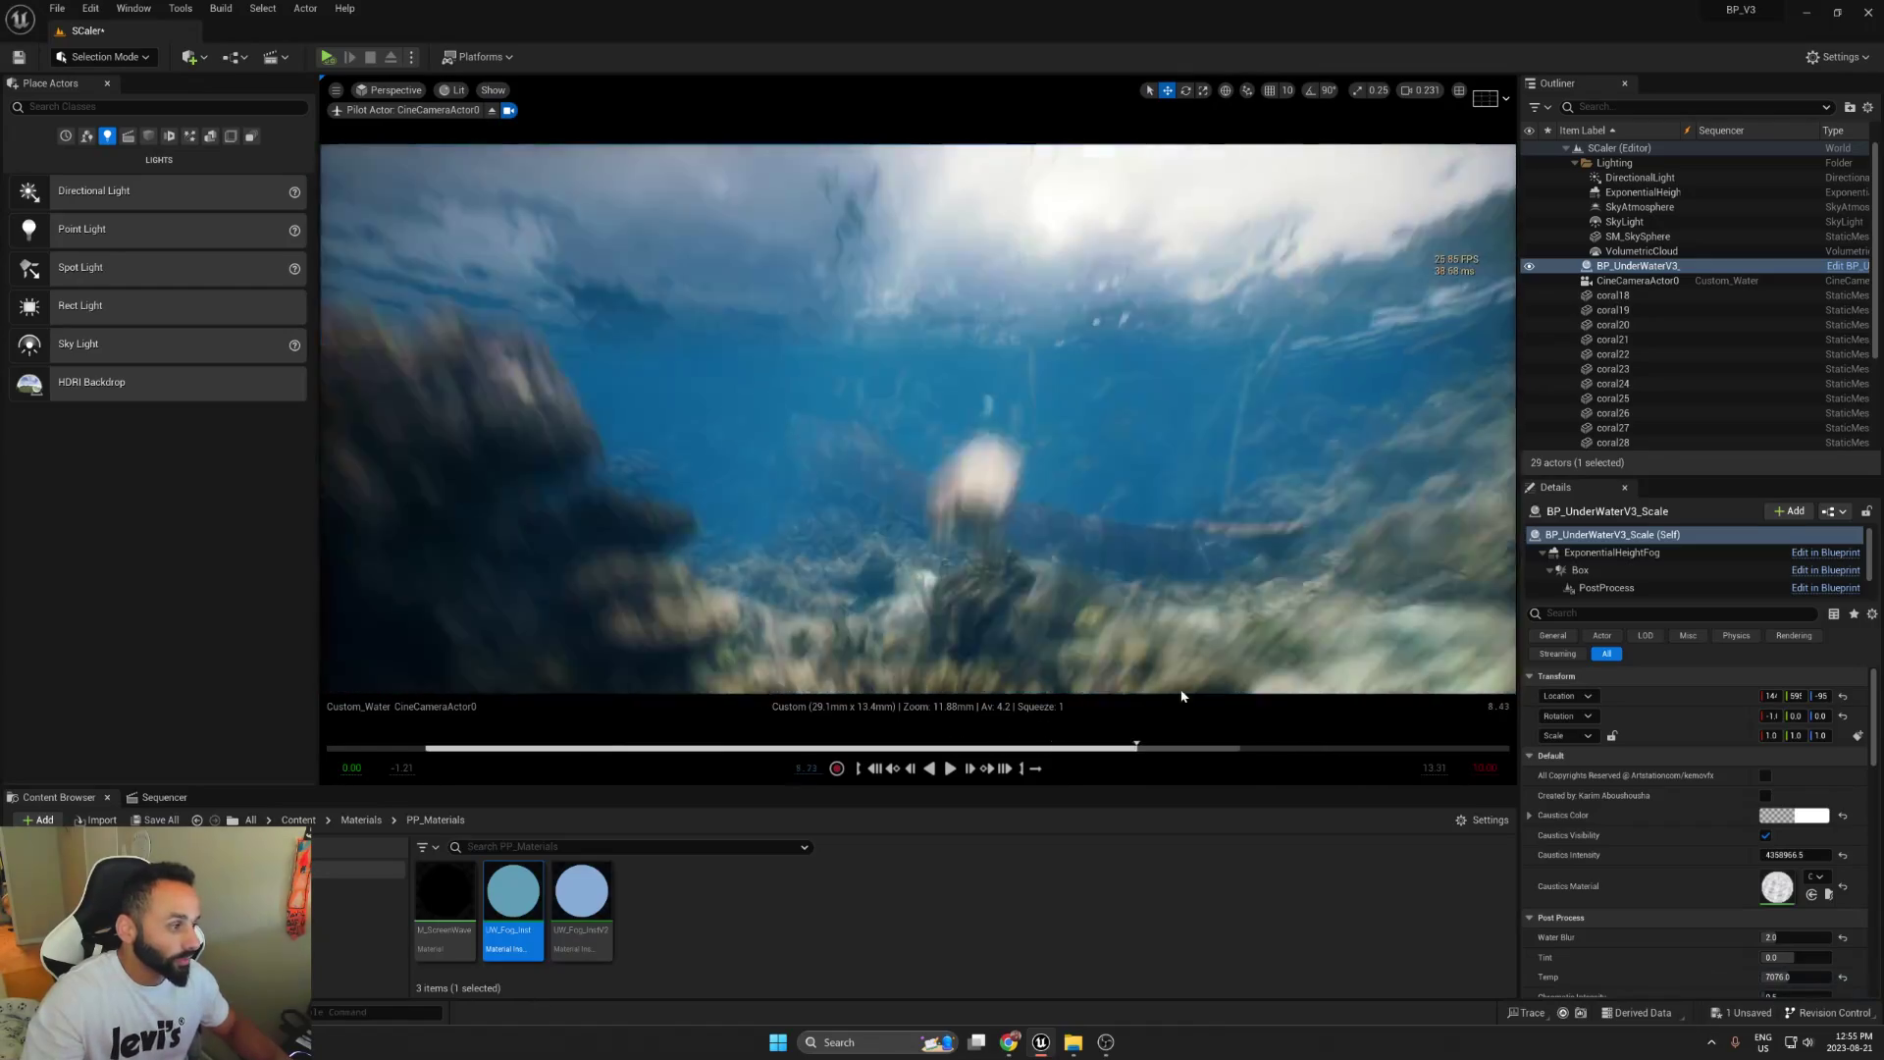
pyautogui.moveTo(910, 750)
pyautogui.mouseDown()
pyautogui.moveTo(1166, 677)
pyautogui.moveTo(764, 671)
pyautogui.moveTo(1266, 737)
pyautogui.mouseUp()
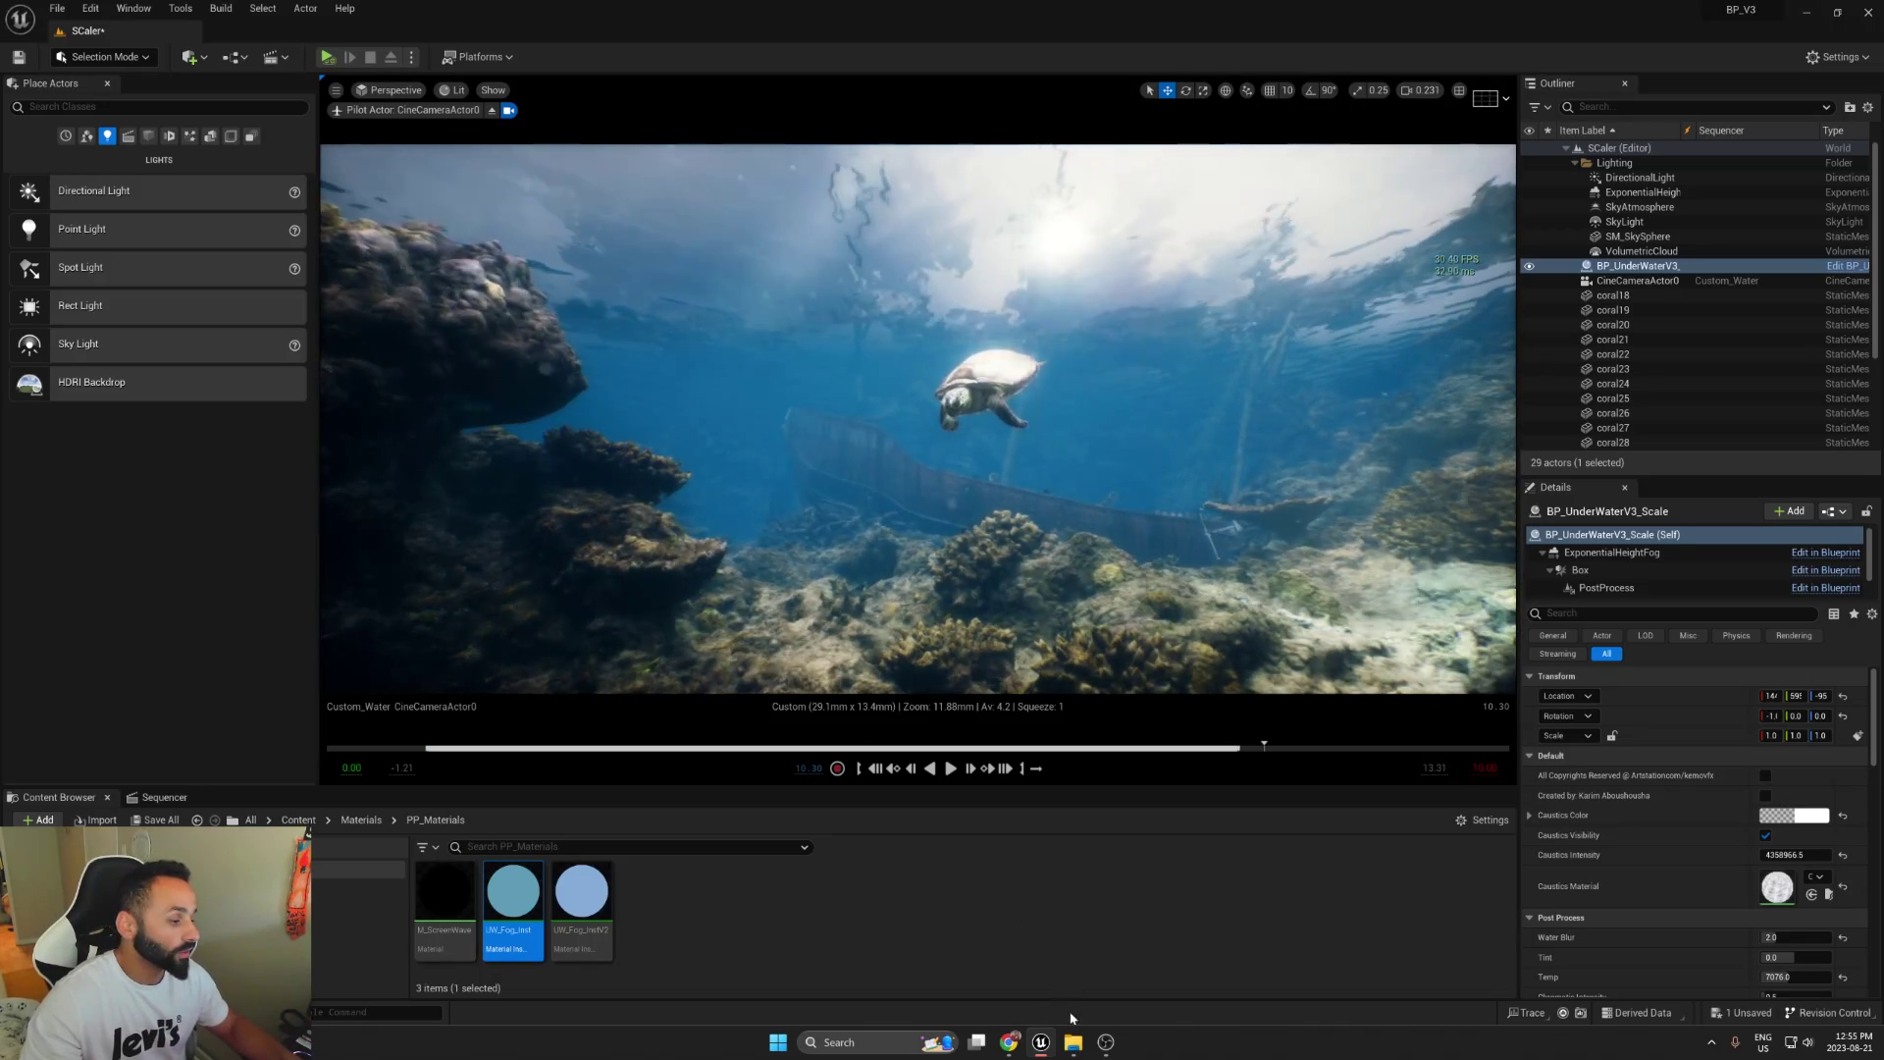
pyautogui.moveTo(1009, 1042)
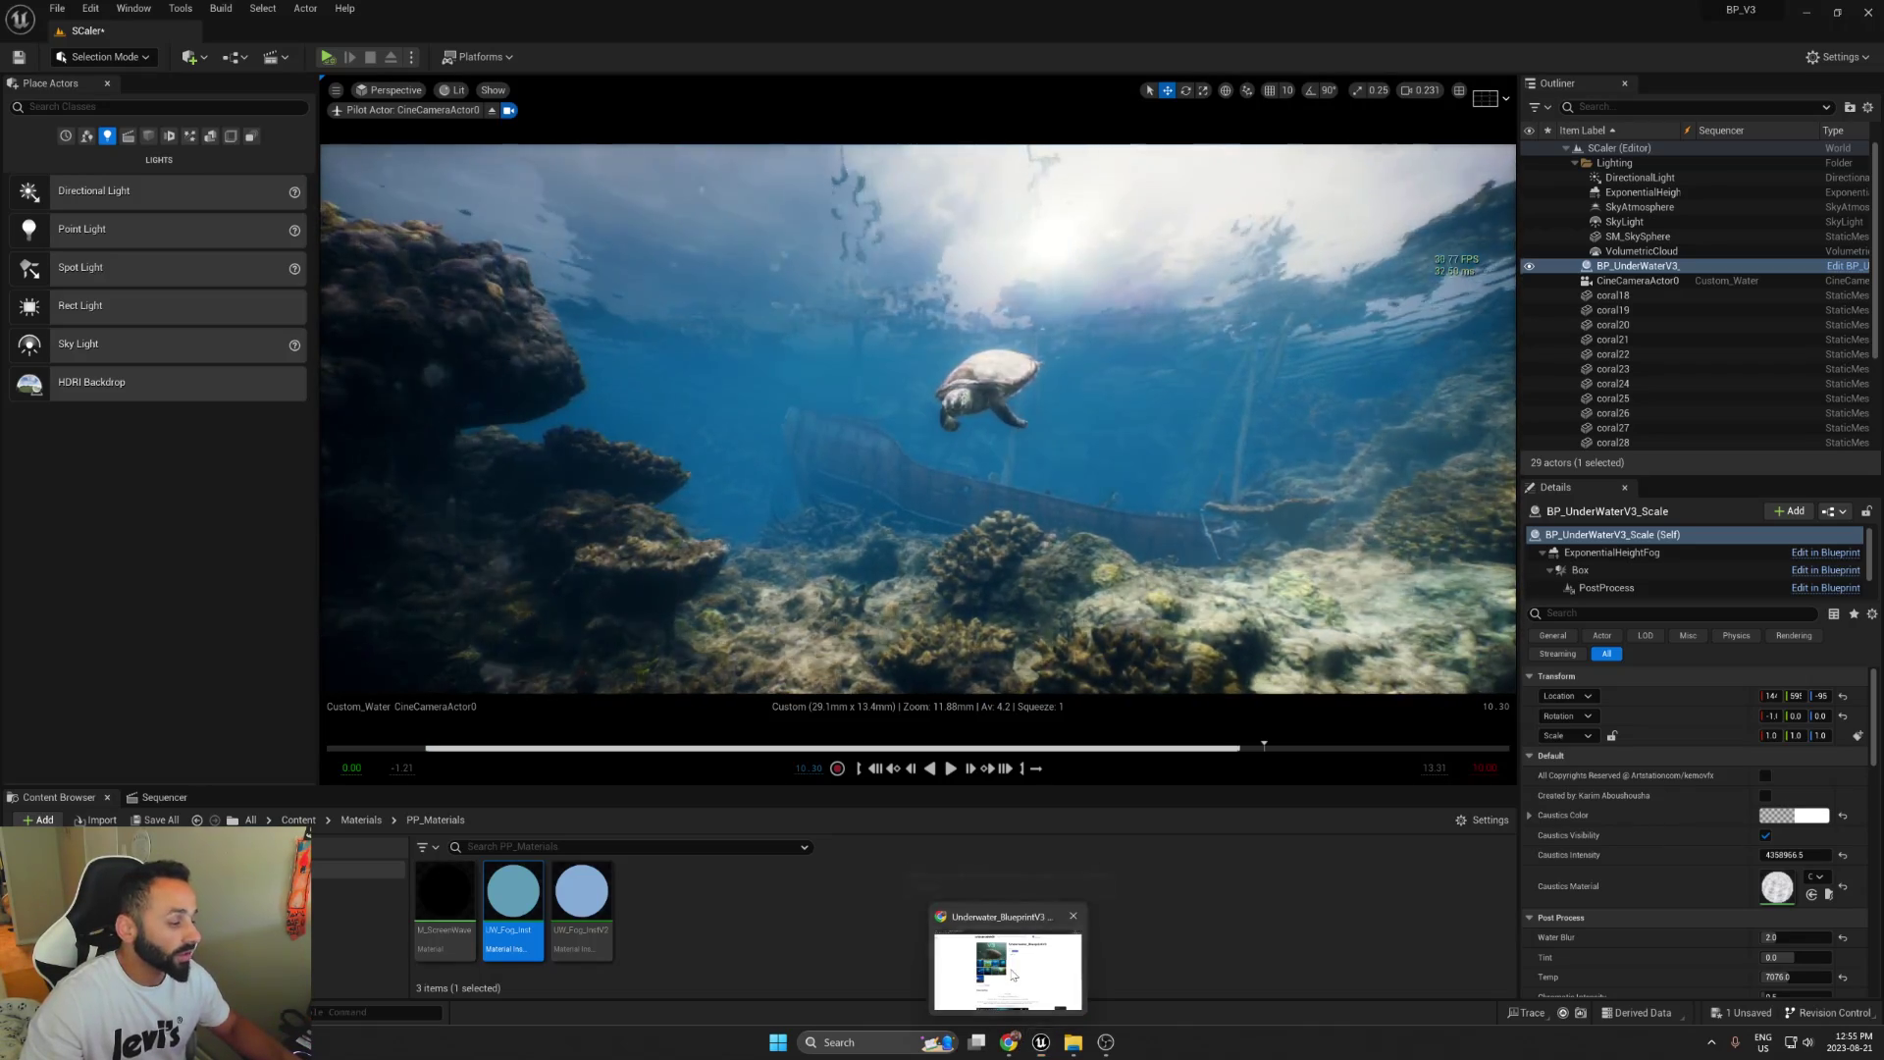
# Step: Show the Underwater_BlueprintV3 product page in Chrome, then switch to the Courses page tab
pyautogui.click(1007, 969)
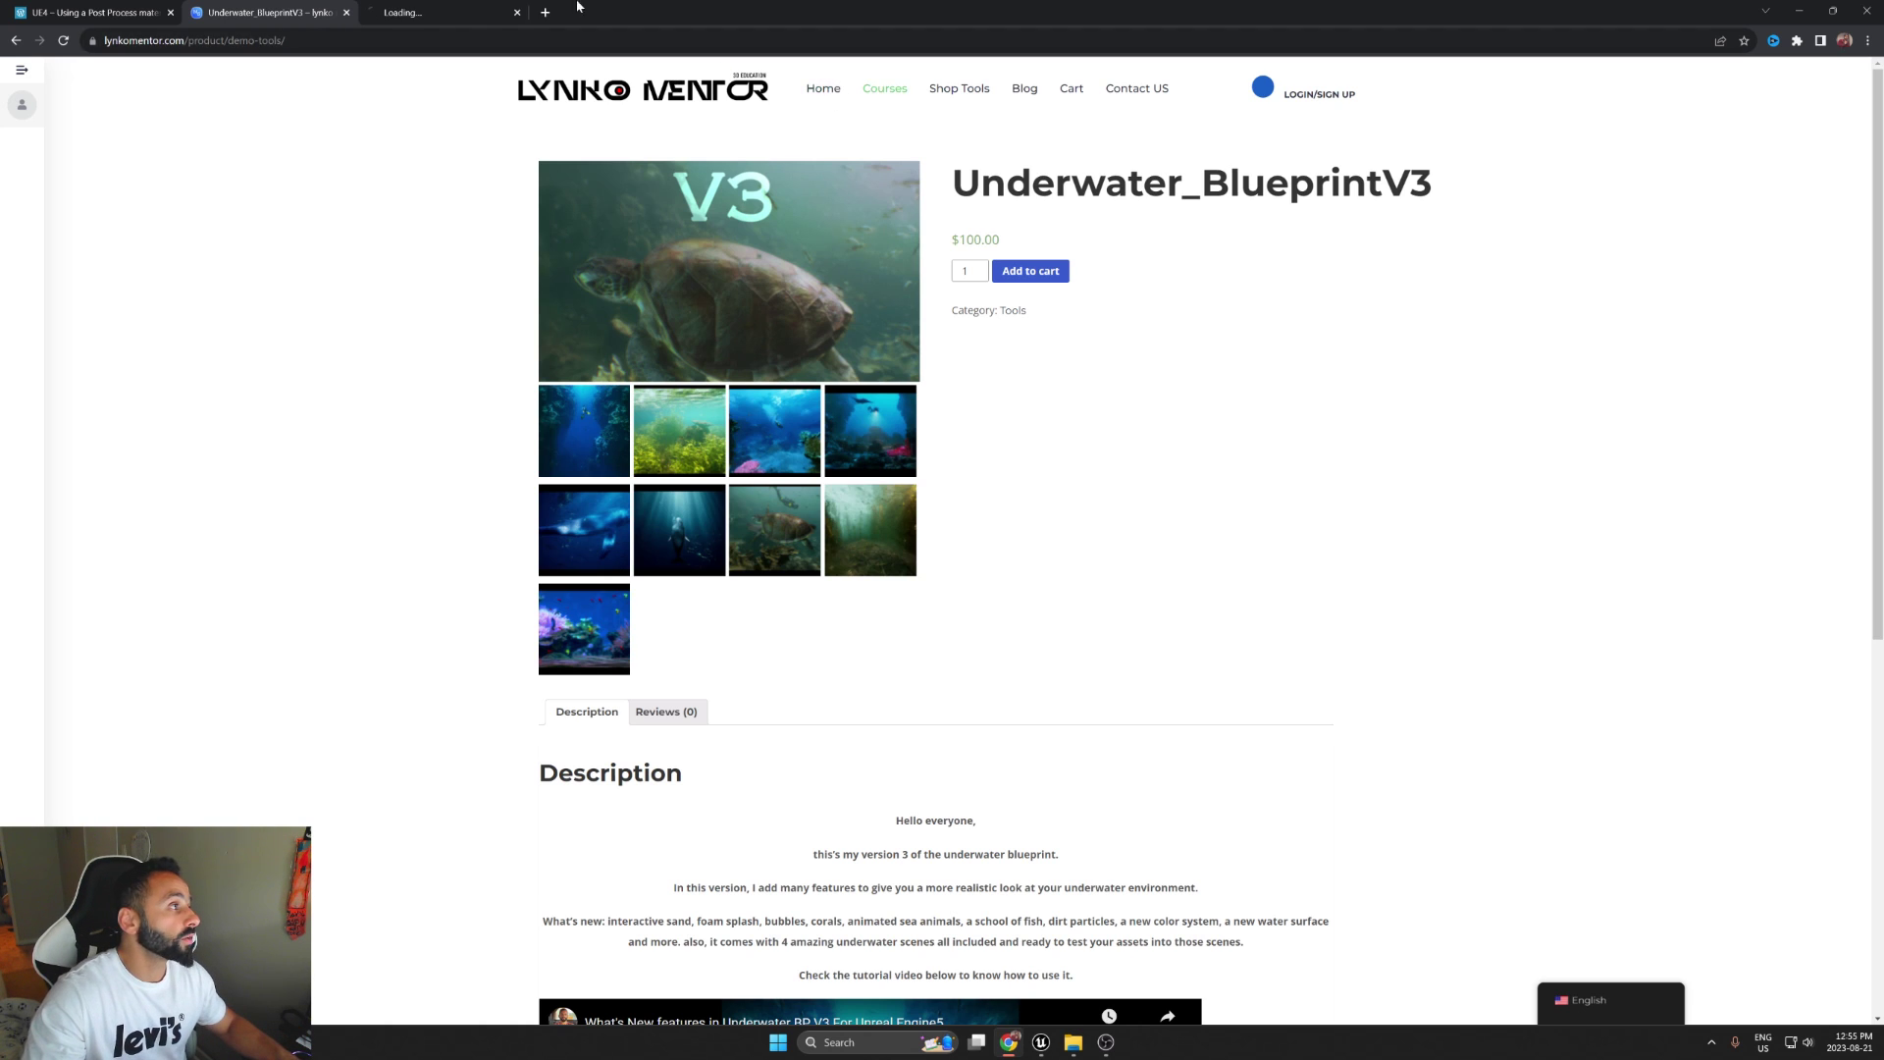
pyautogui.click(439, 11)
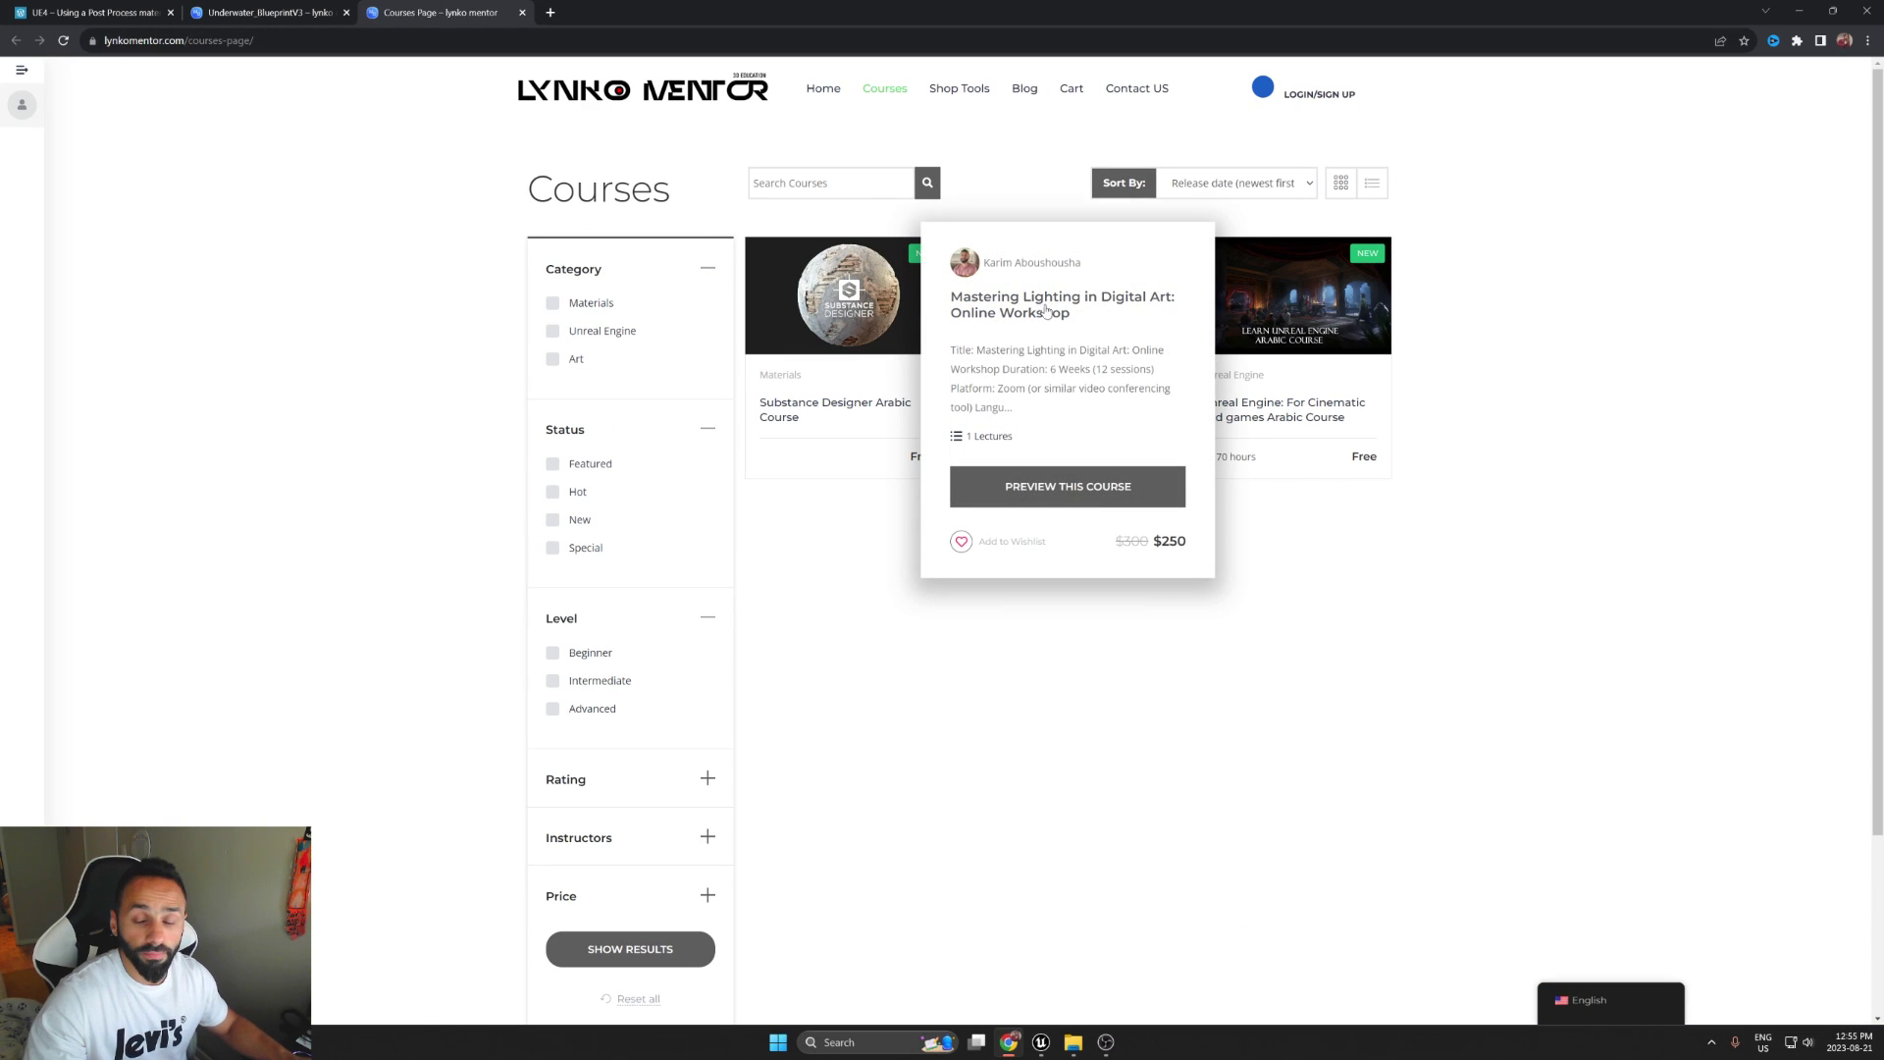
pyautogui.moveTo(1035, 302)
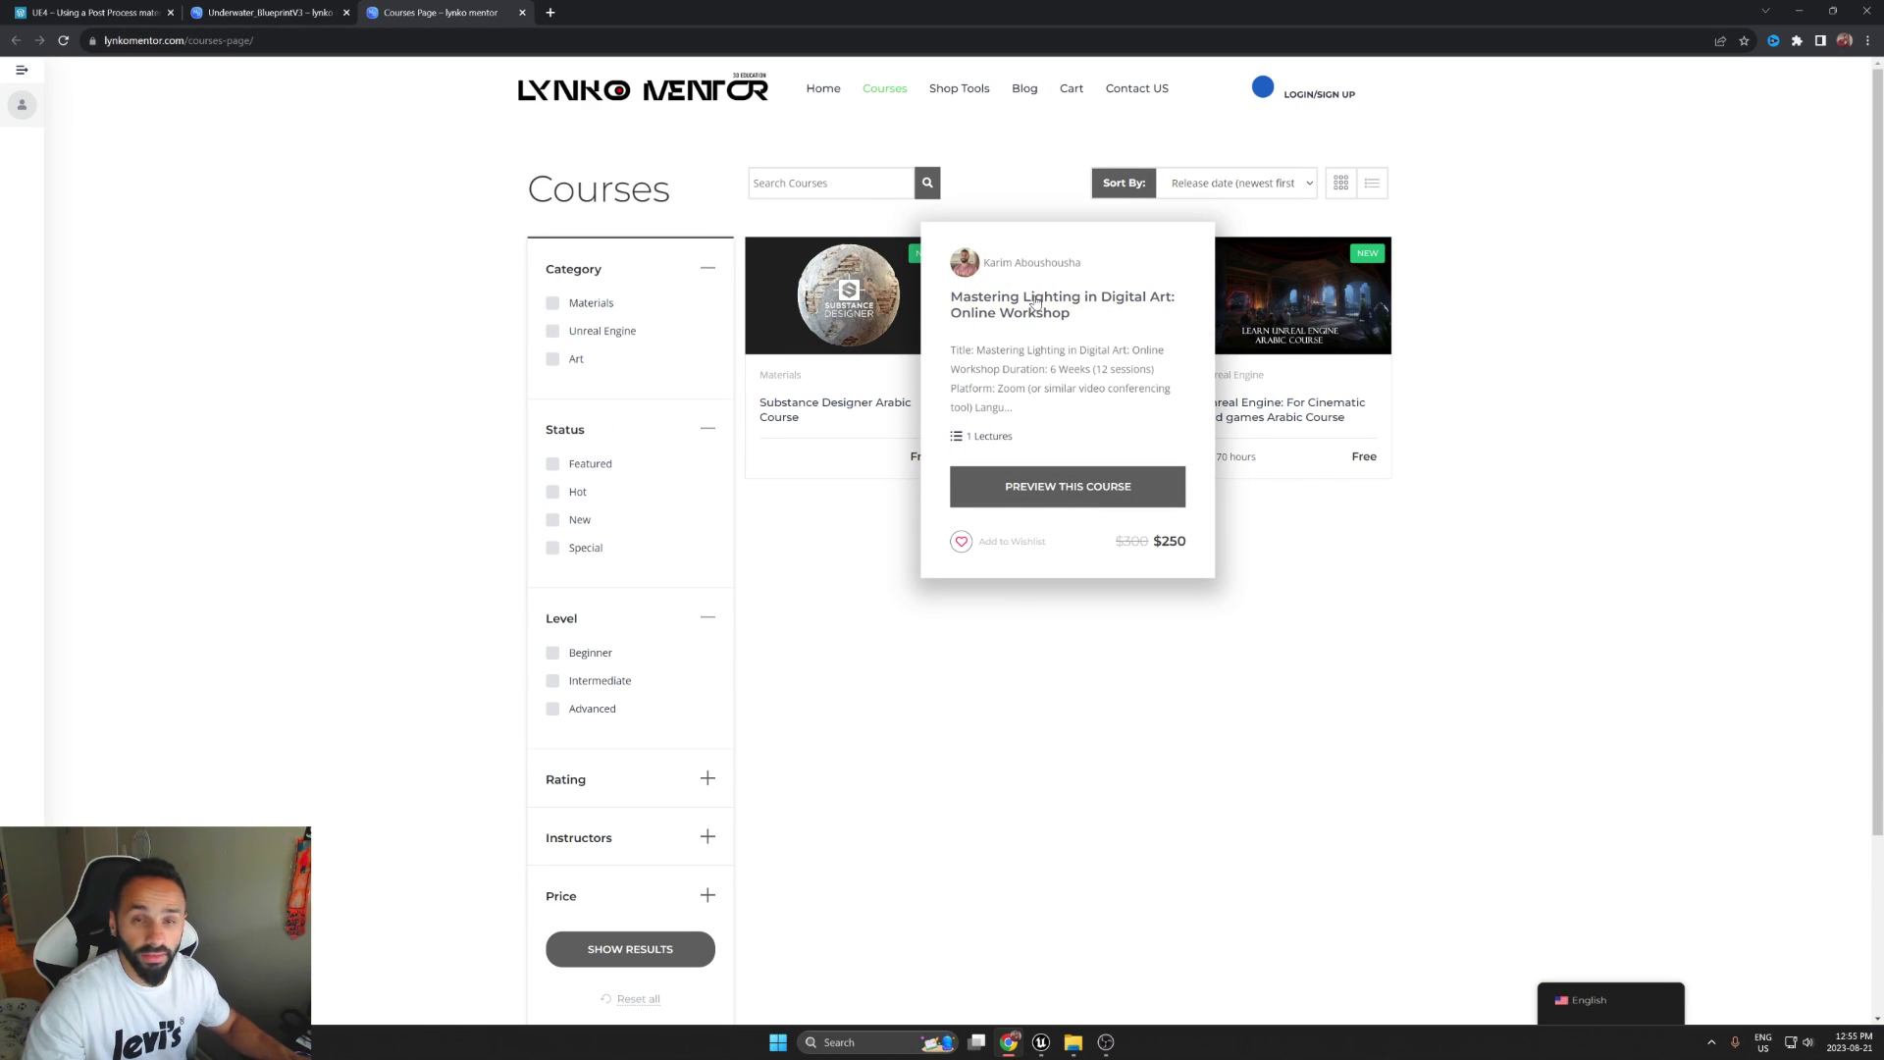
pyautogui.click(1064, 485)
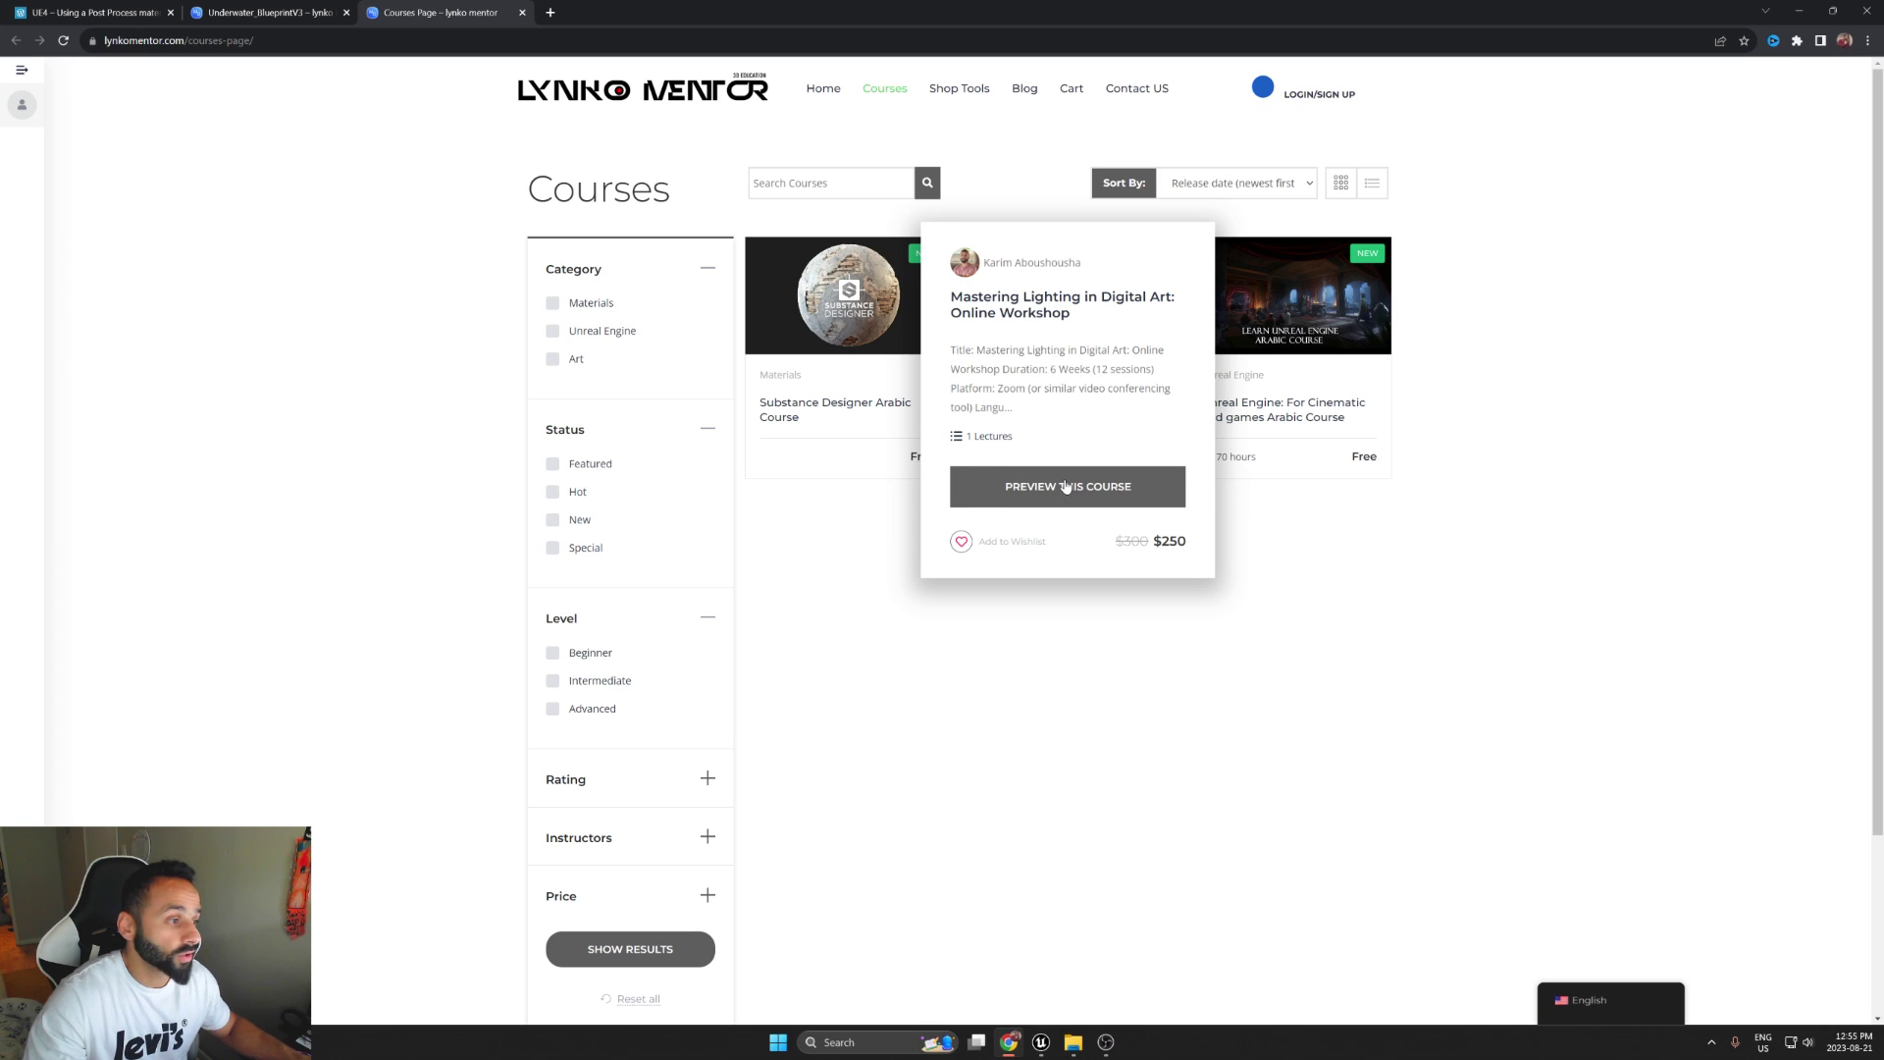
pyautogui.scroll(-1, 963, 544)
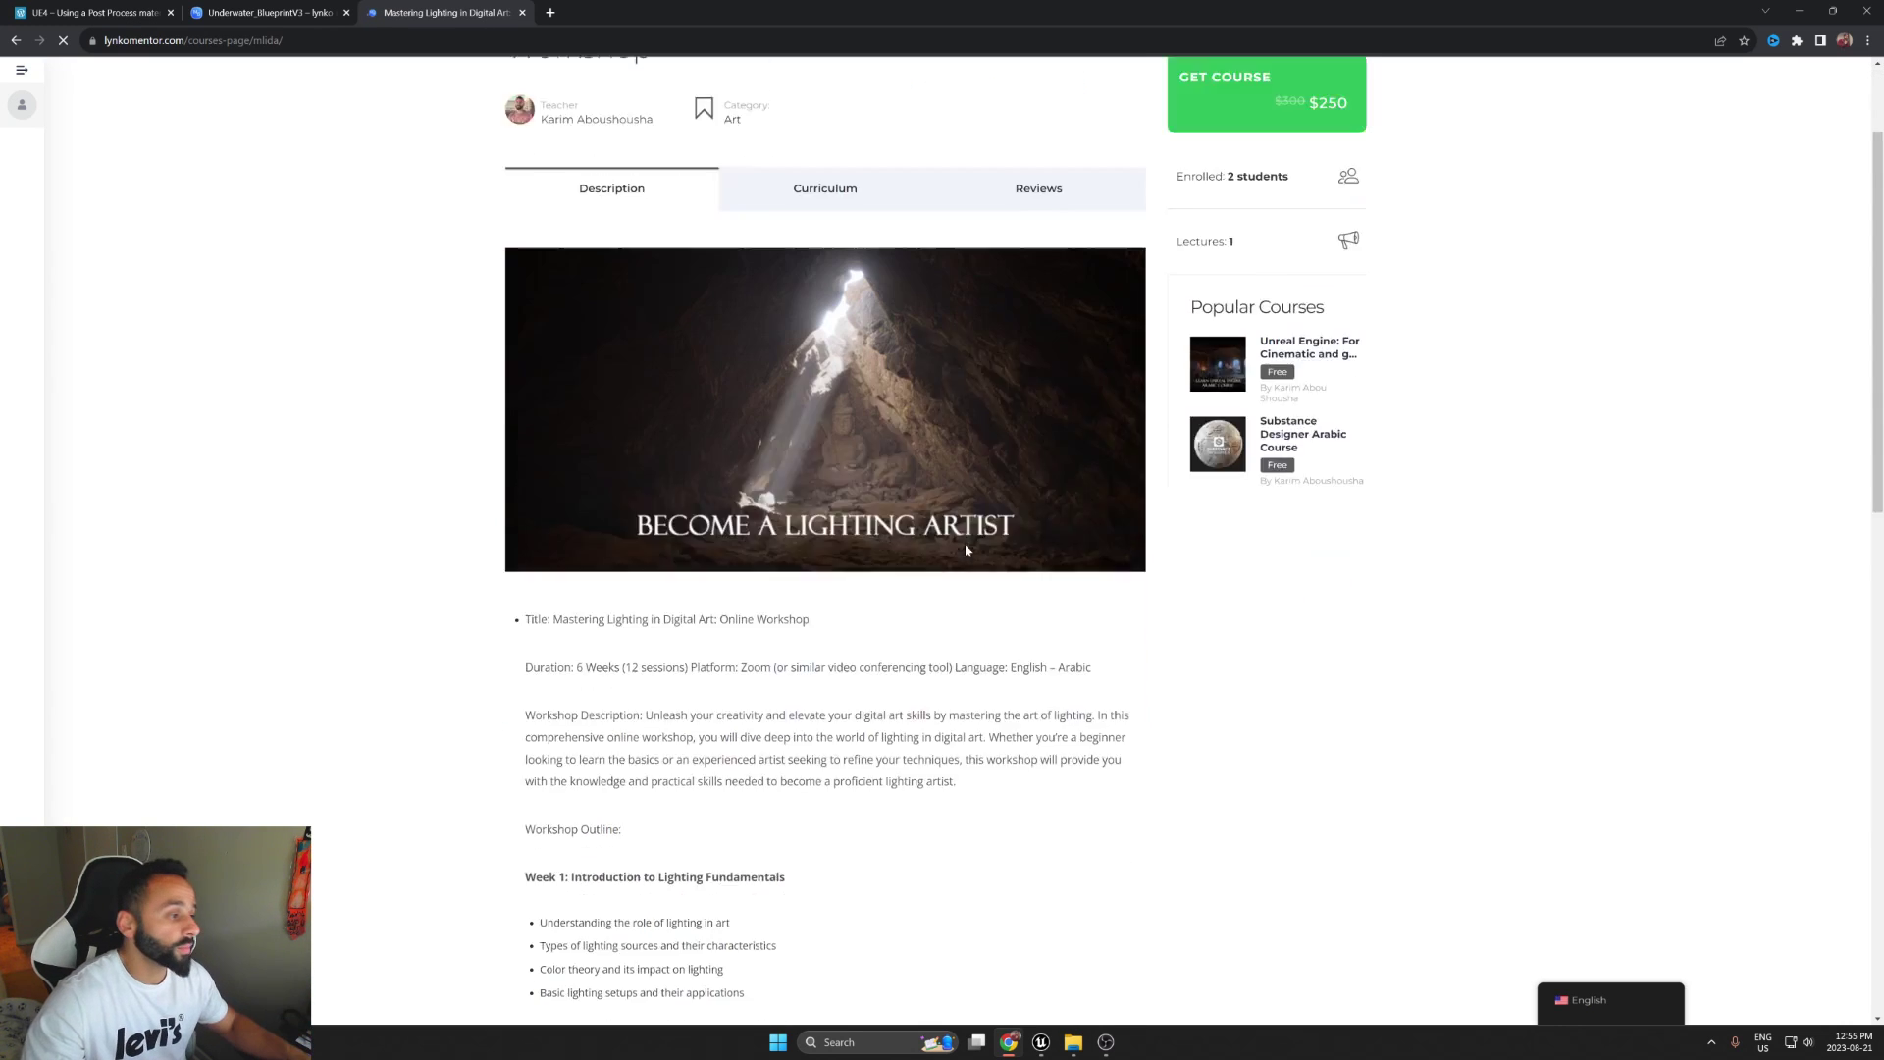
pyautogui.scroll(-1, 964, 542)
pyautogui.scroll(-2, 567, 553)
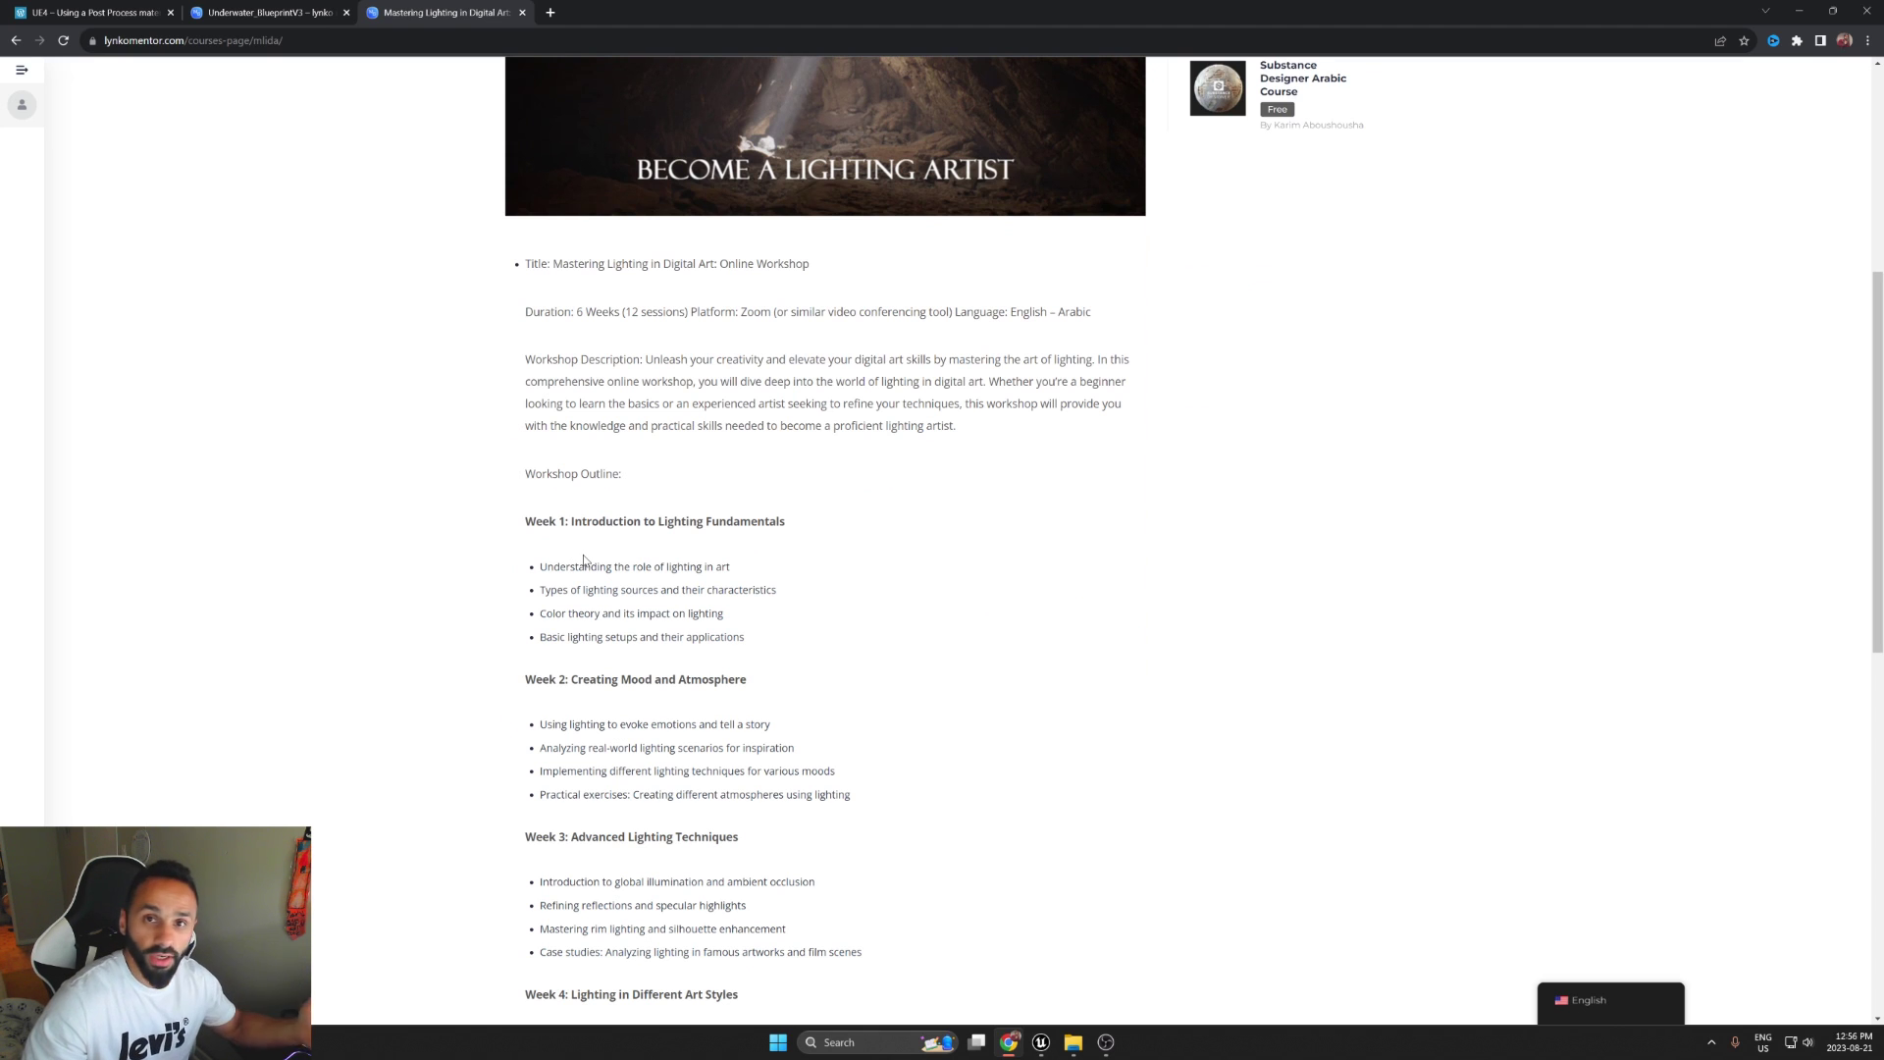
pyautogui.scroll(3, 649, 515)
pyautogui.scroll(1, 648, 515)
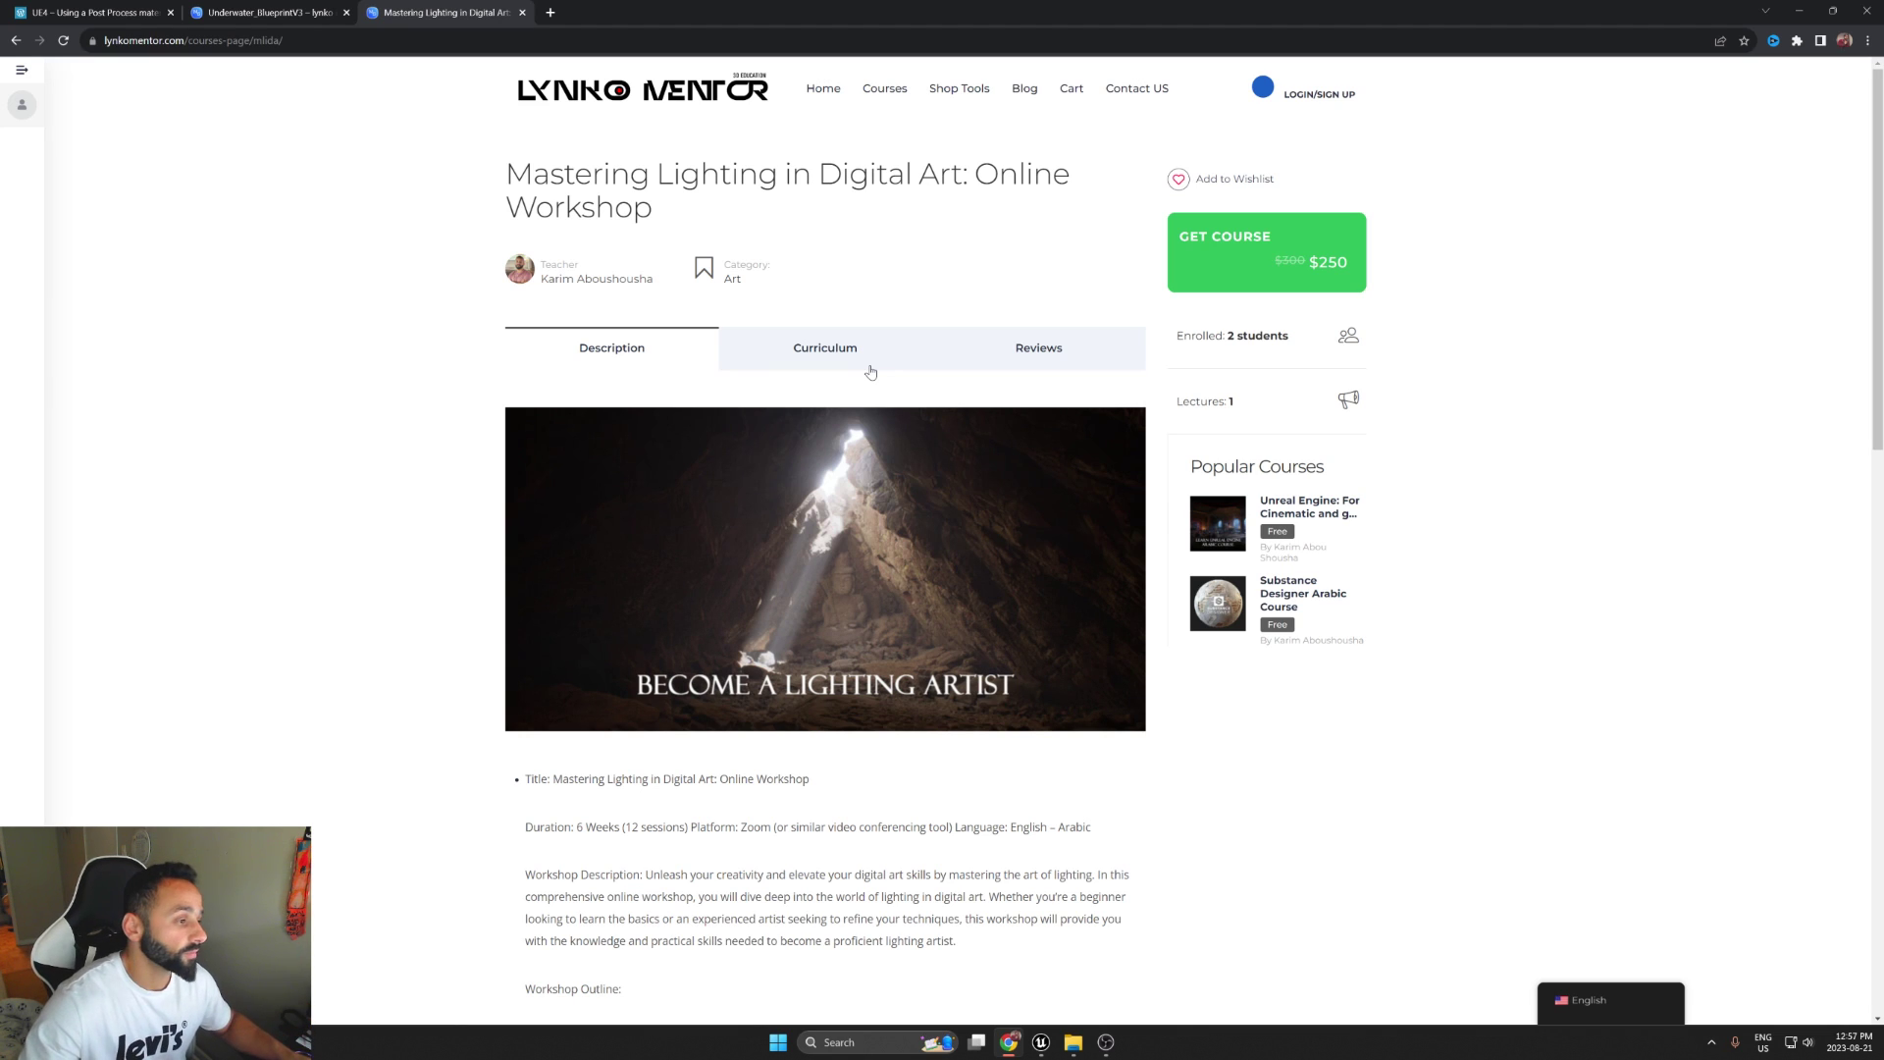
pyautogui.click(884, 90)
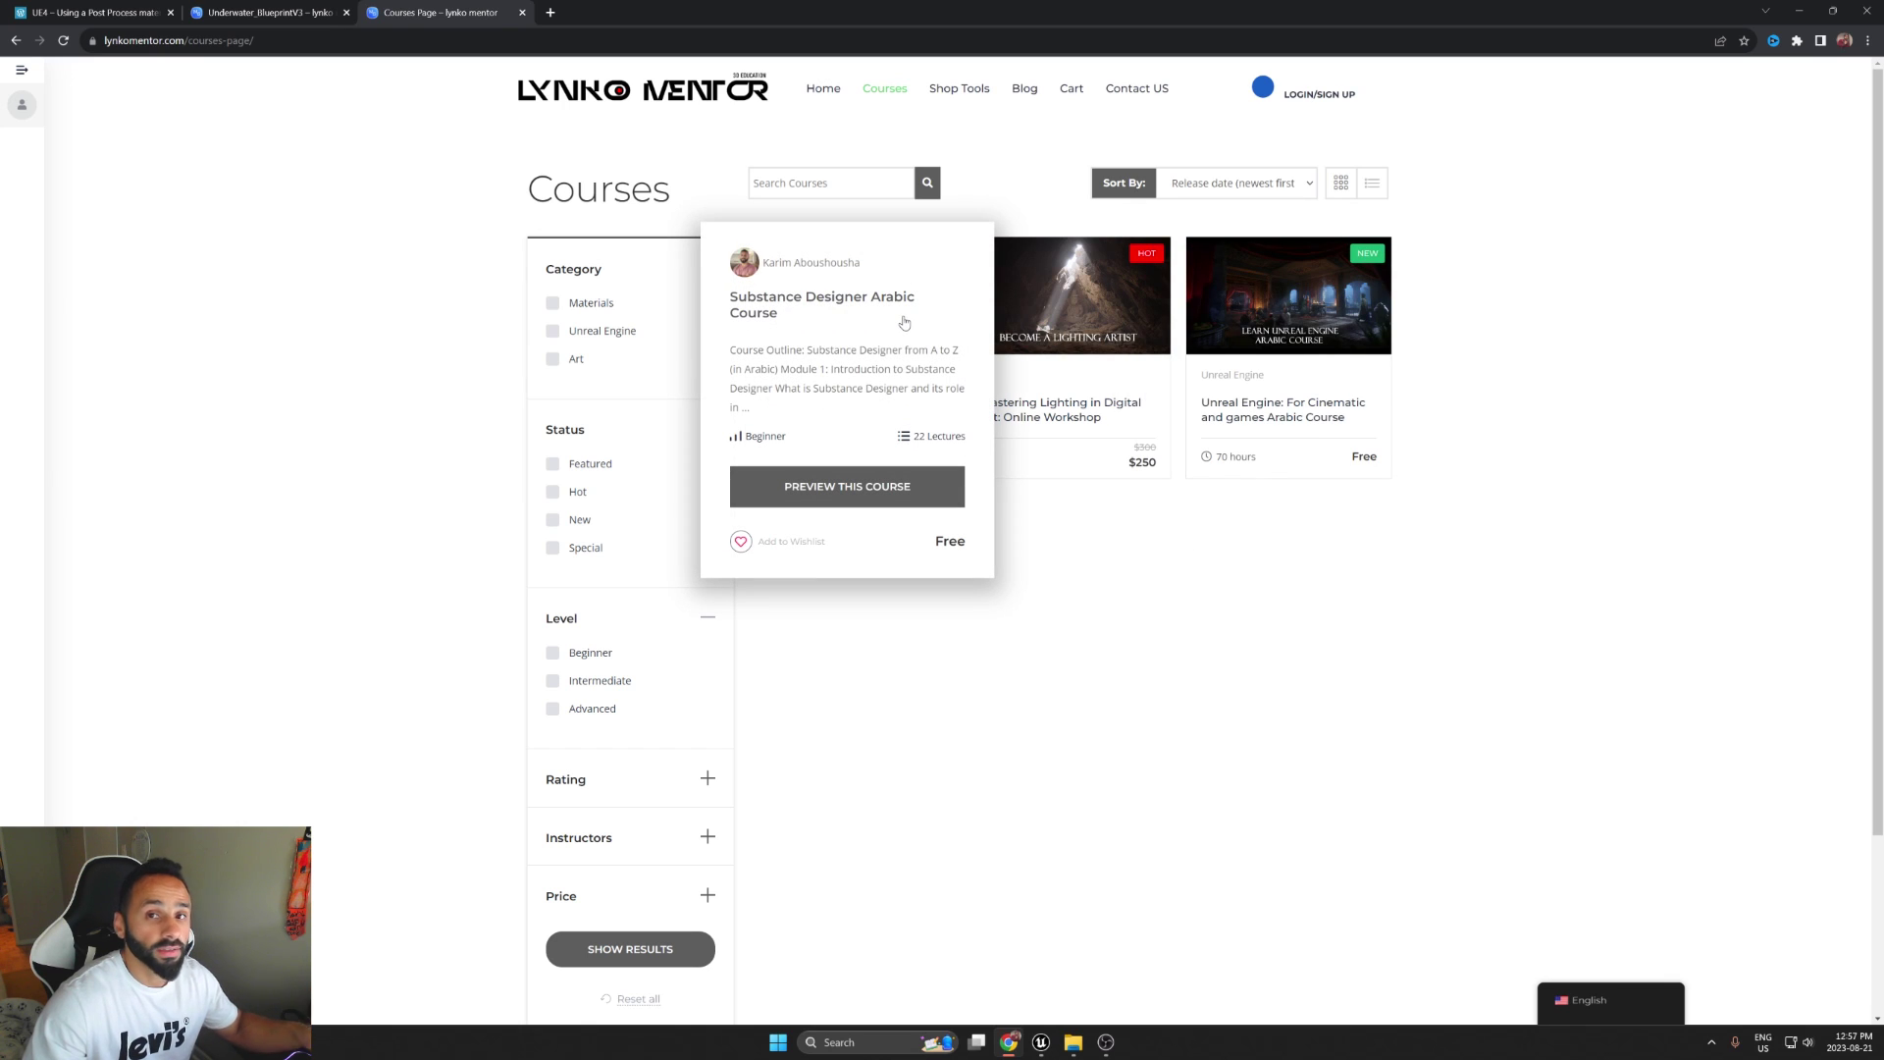
pyautogui.moveTo(846, 324)
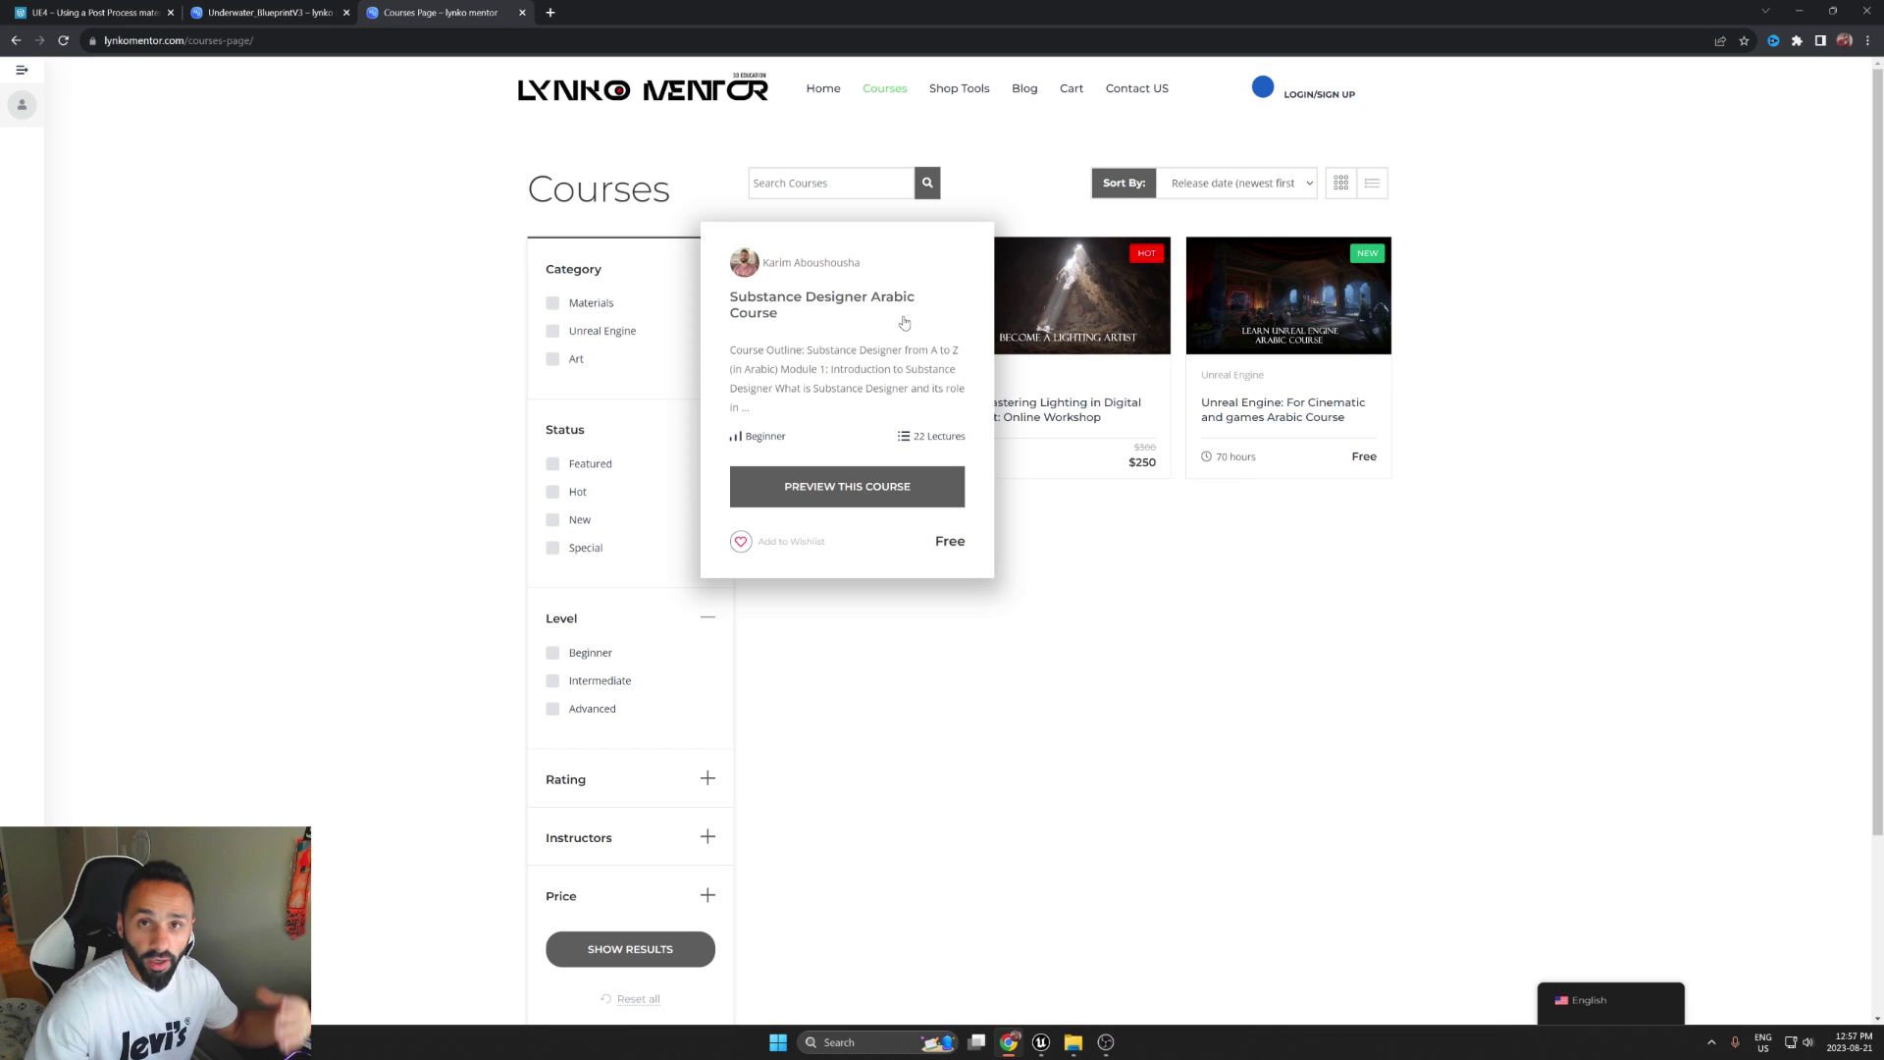
# Step: Preview the Substance Designer Arabic Course's 22-lesson curriculum on lynkomentor.com, then go back Home
pyautogui.click(840, 498)
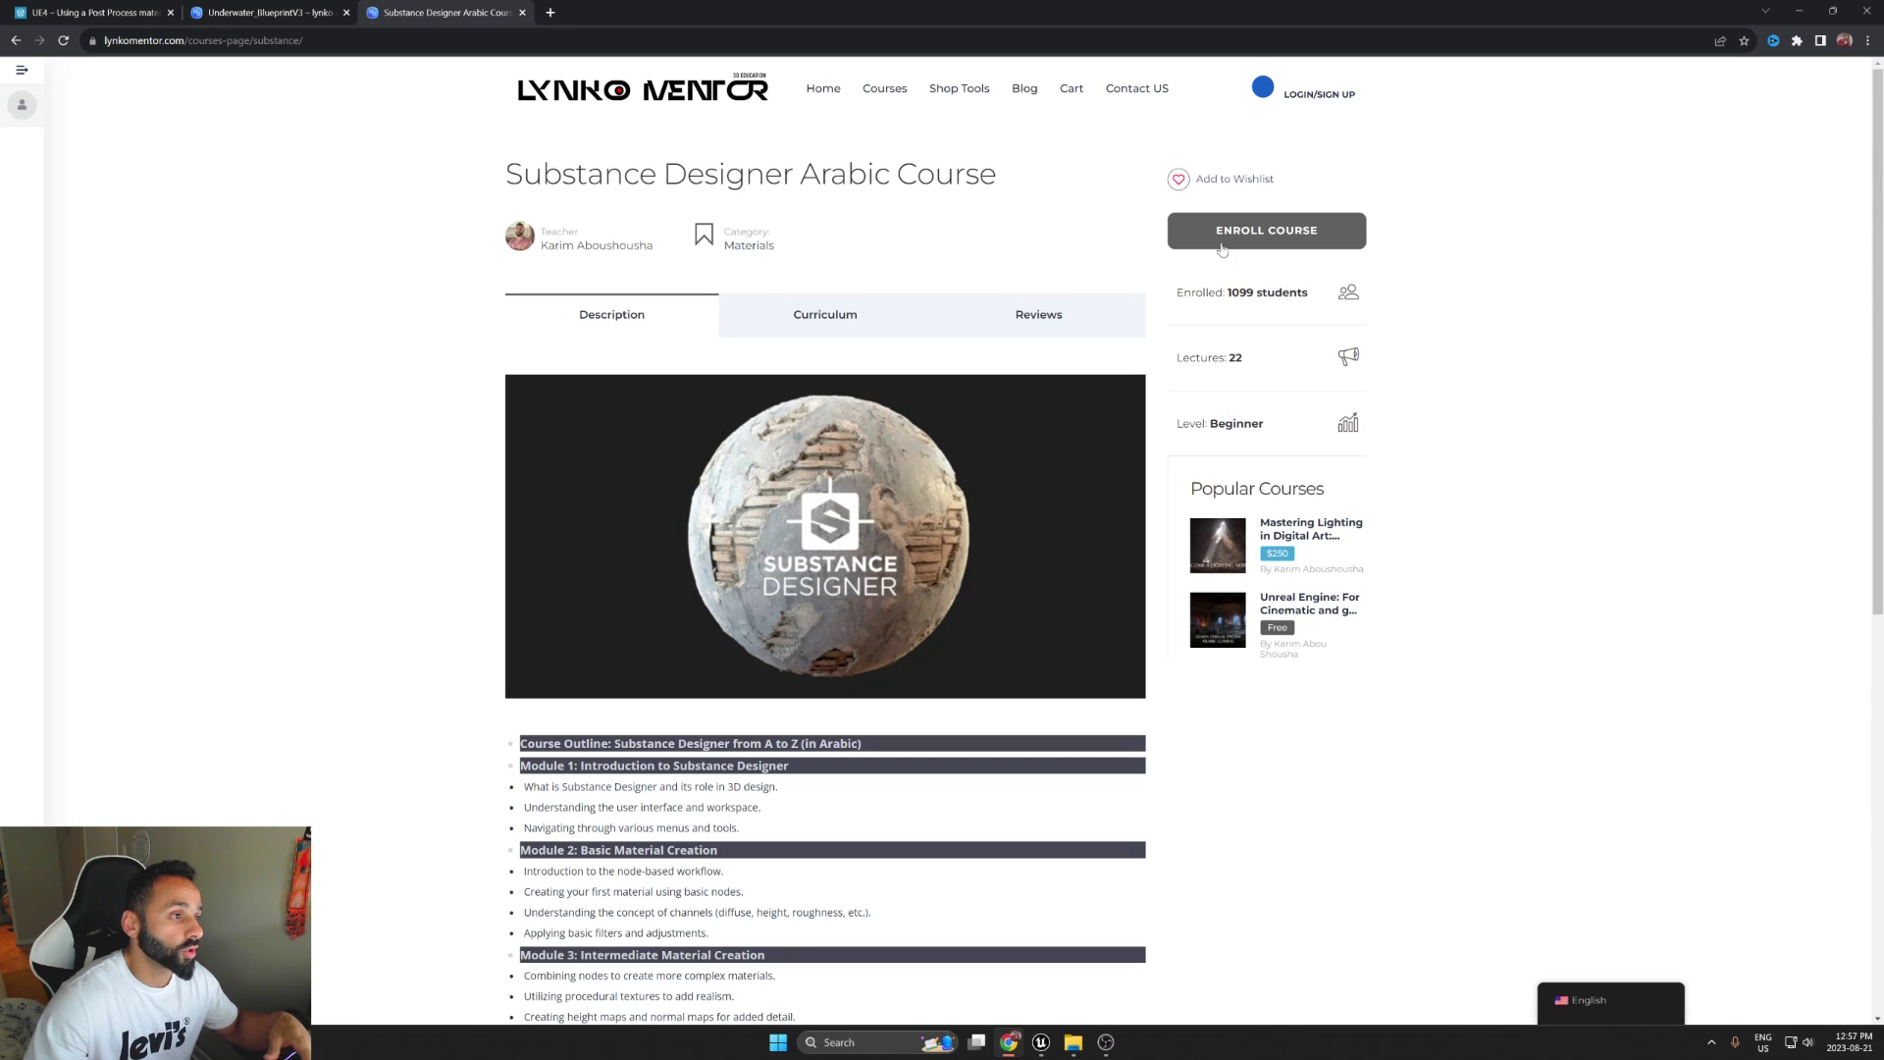
pyautogui.click(851, 318)
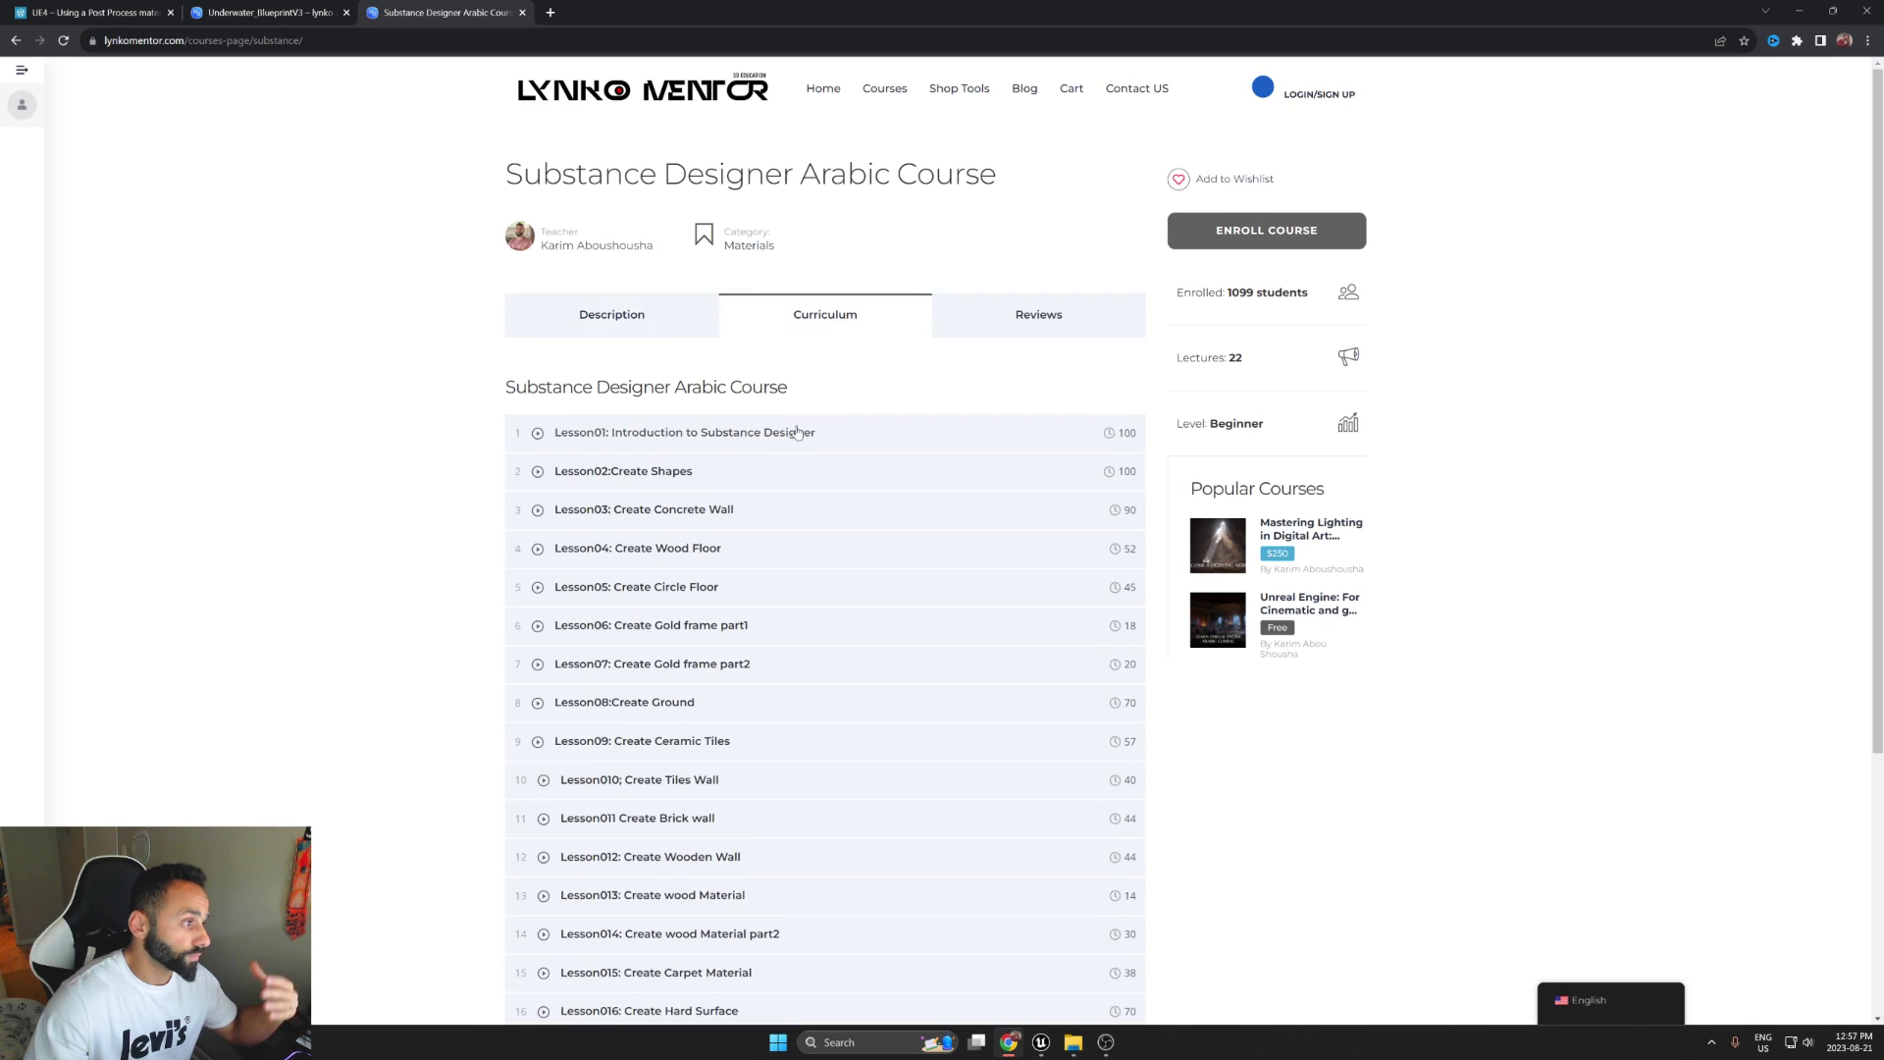
pyautogui.scroll(-3, 802, 442)
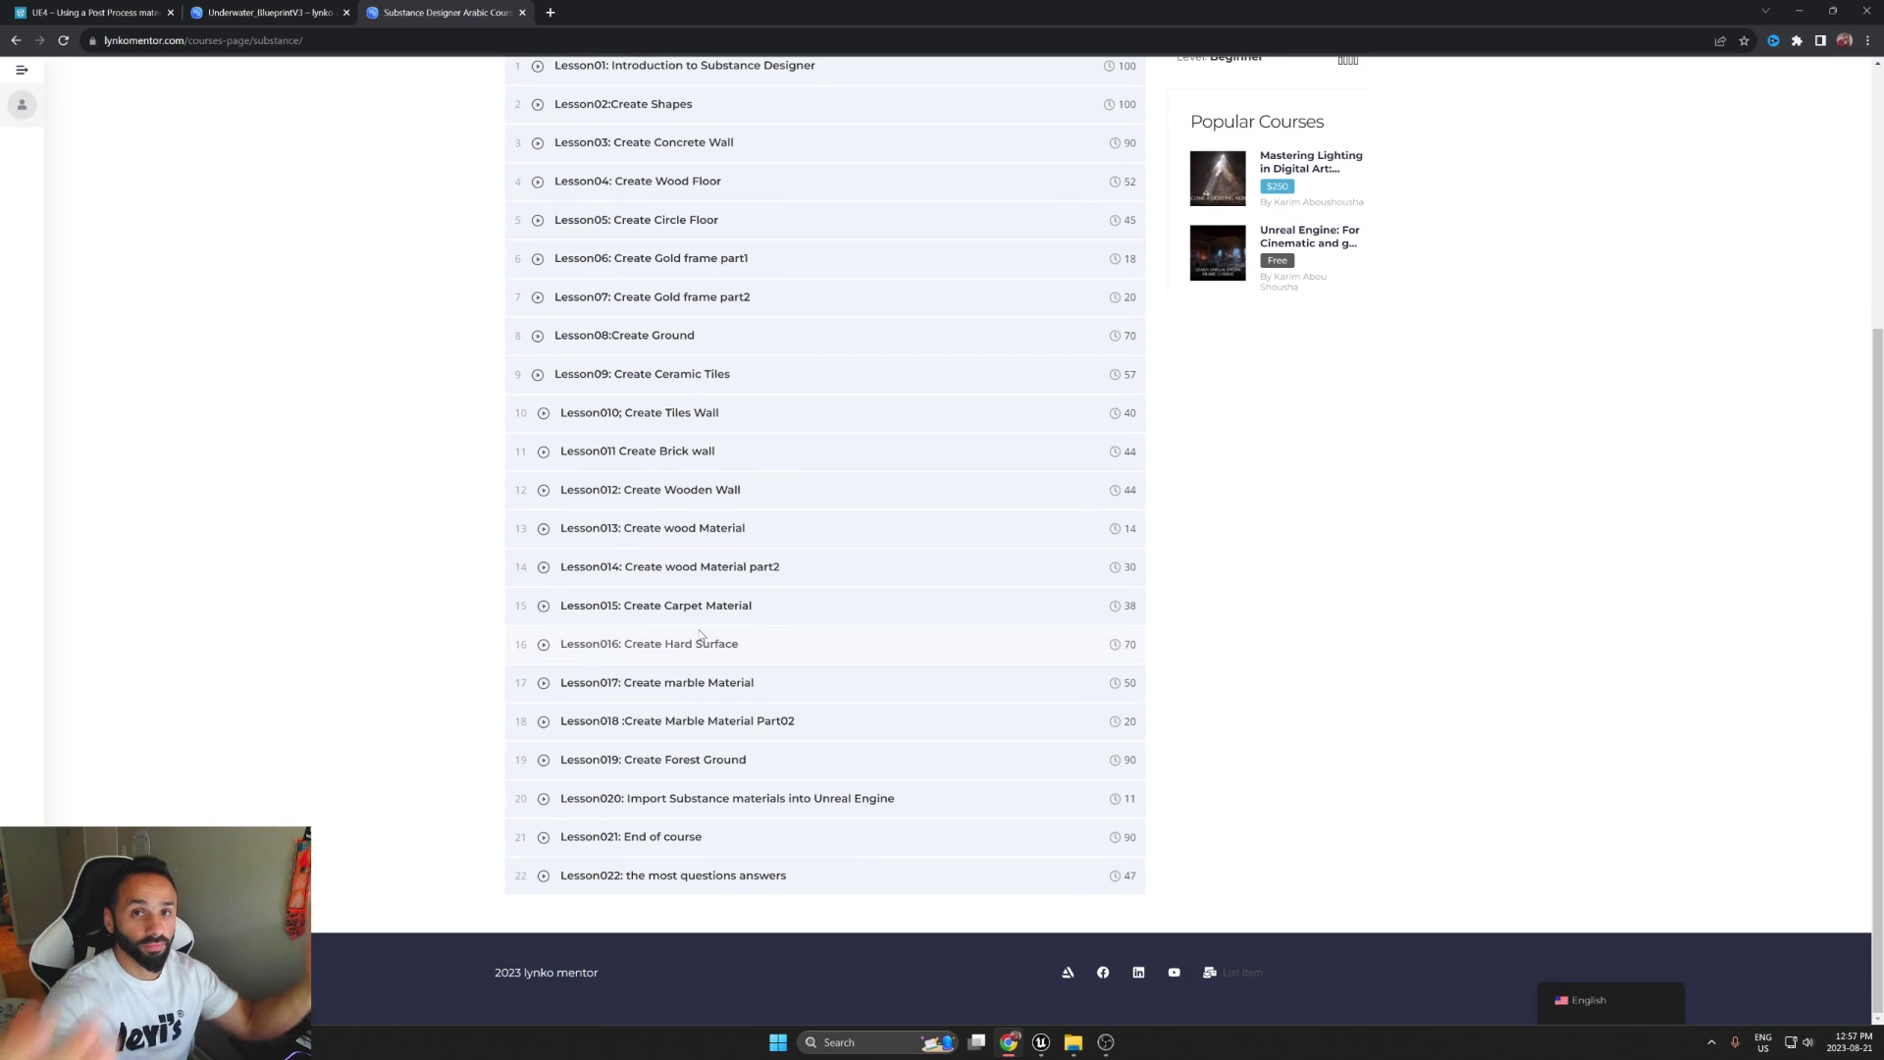
pyautogui.scroll(3, 747, 525)
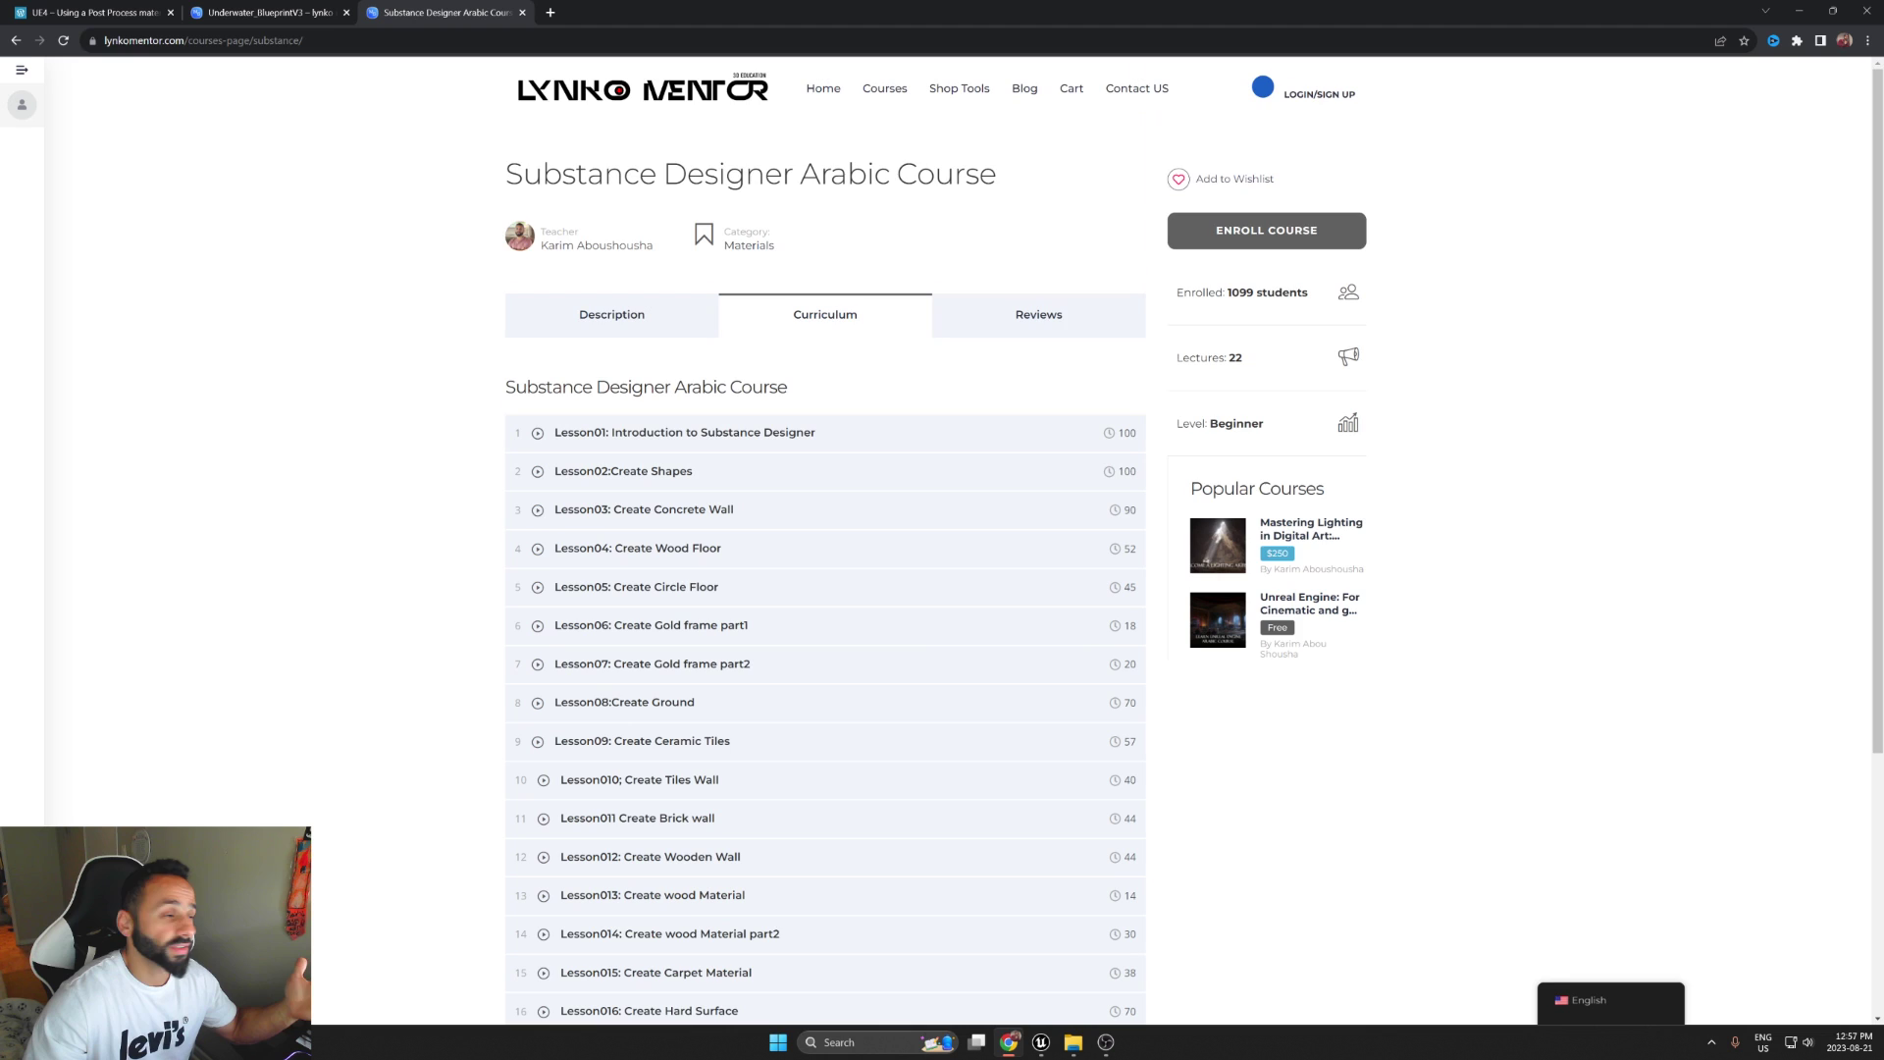
pyautogui.scroll(-3, 721, 516)
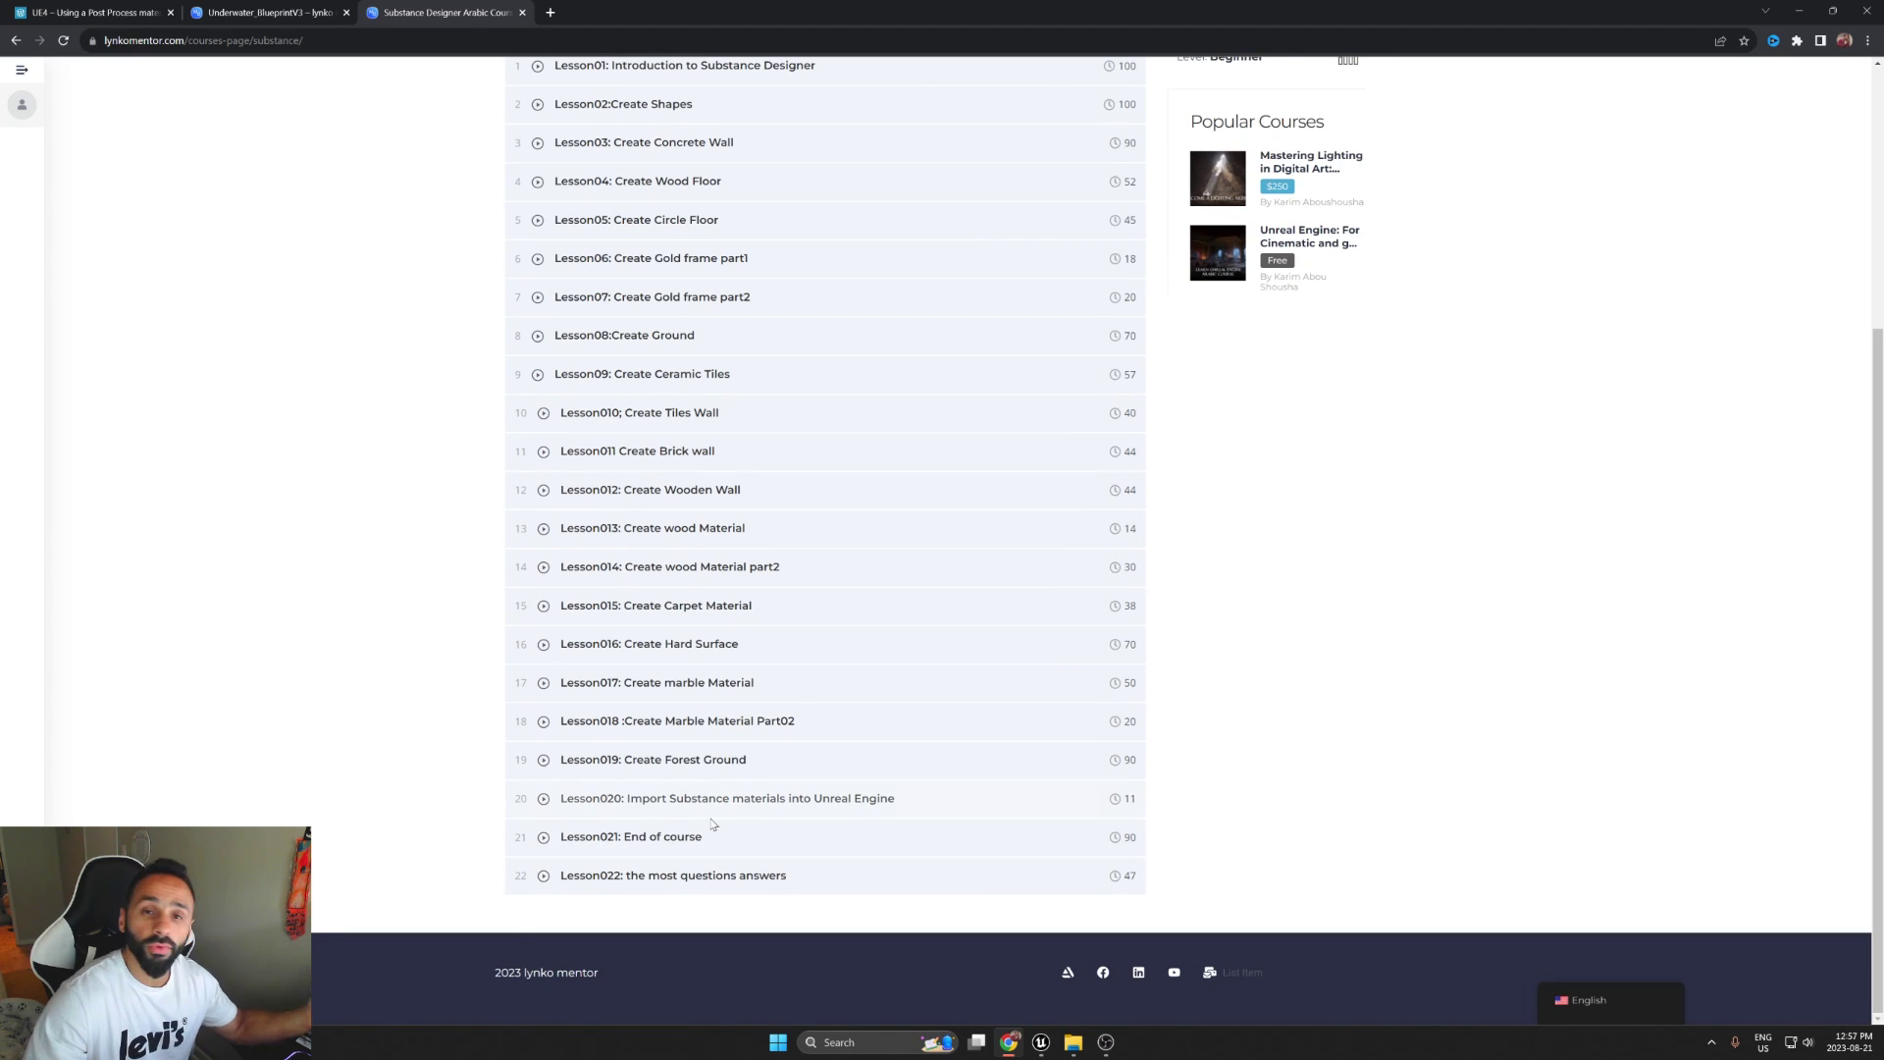
pyautogui.scroll(3, 903, 542)
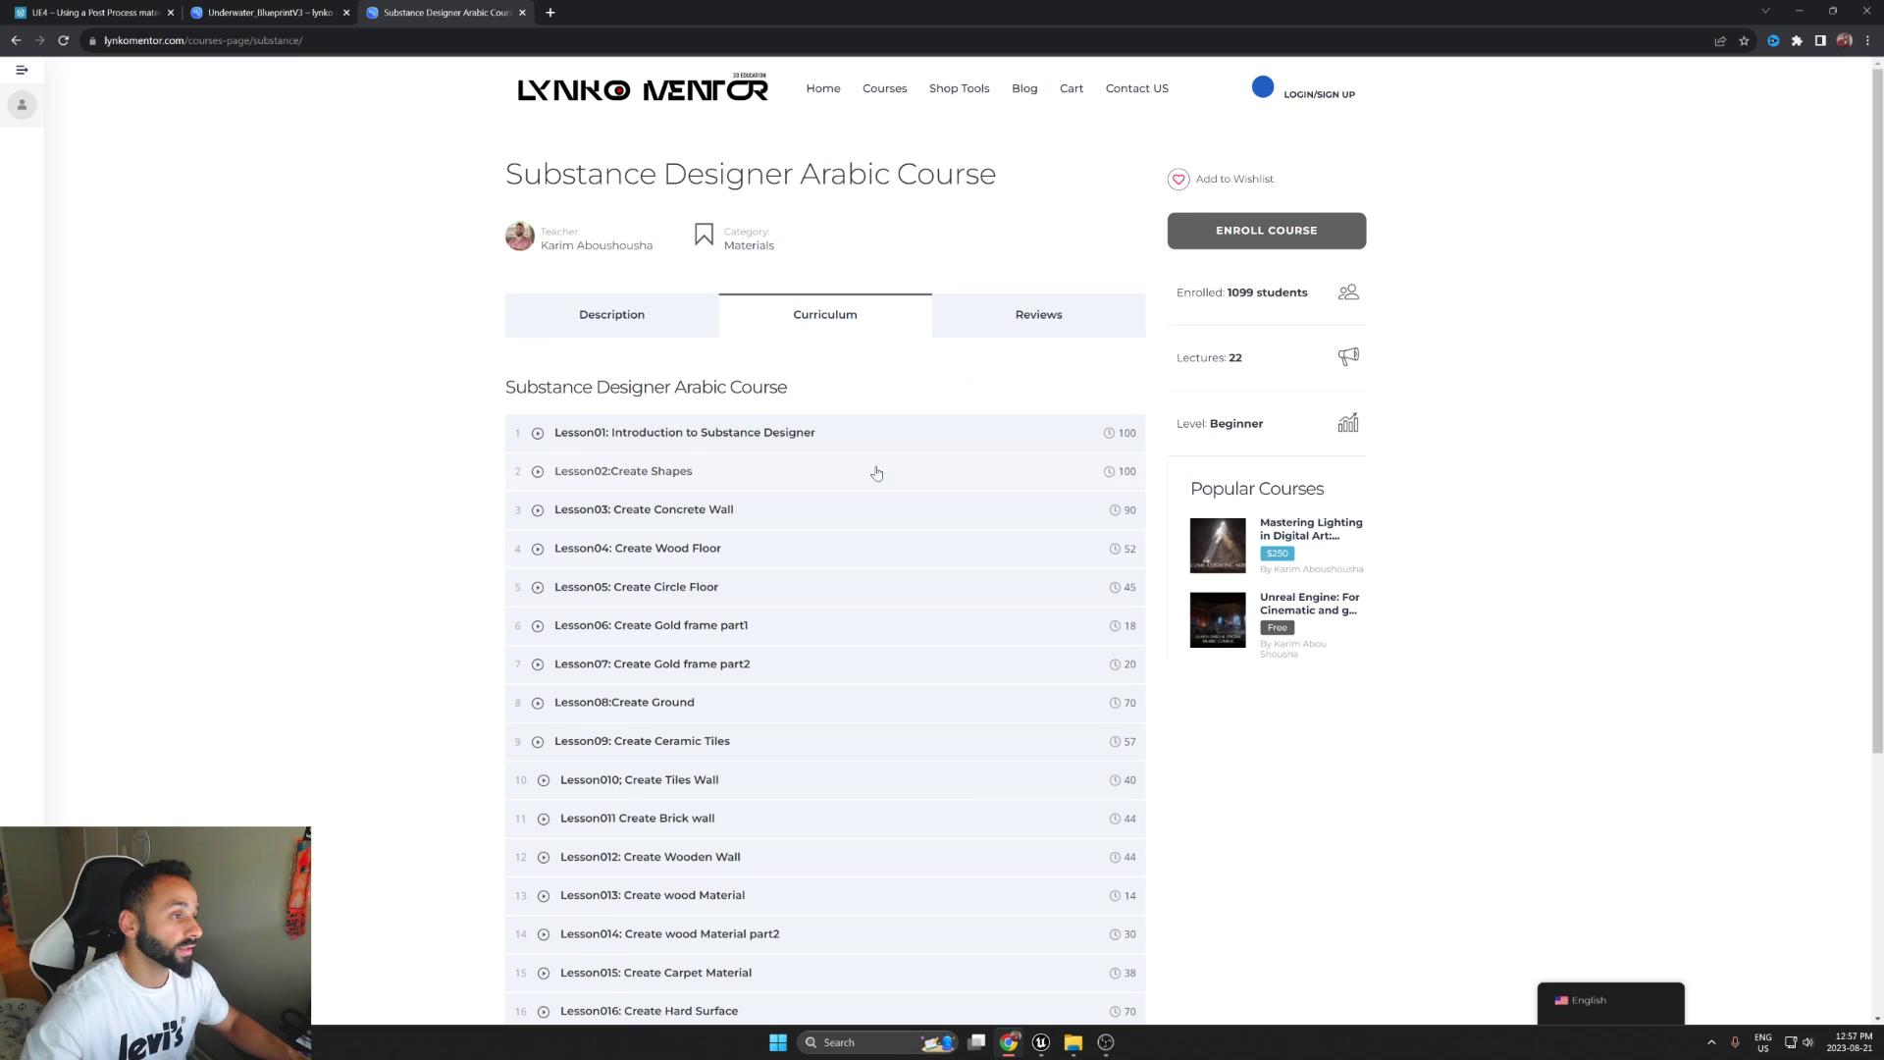
pyautogui.click(823, 90)
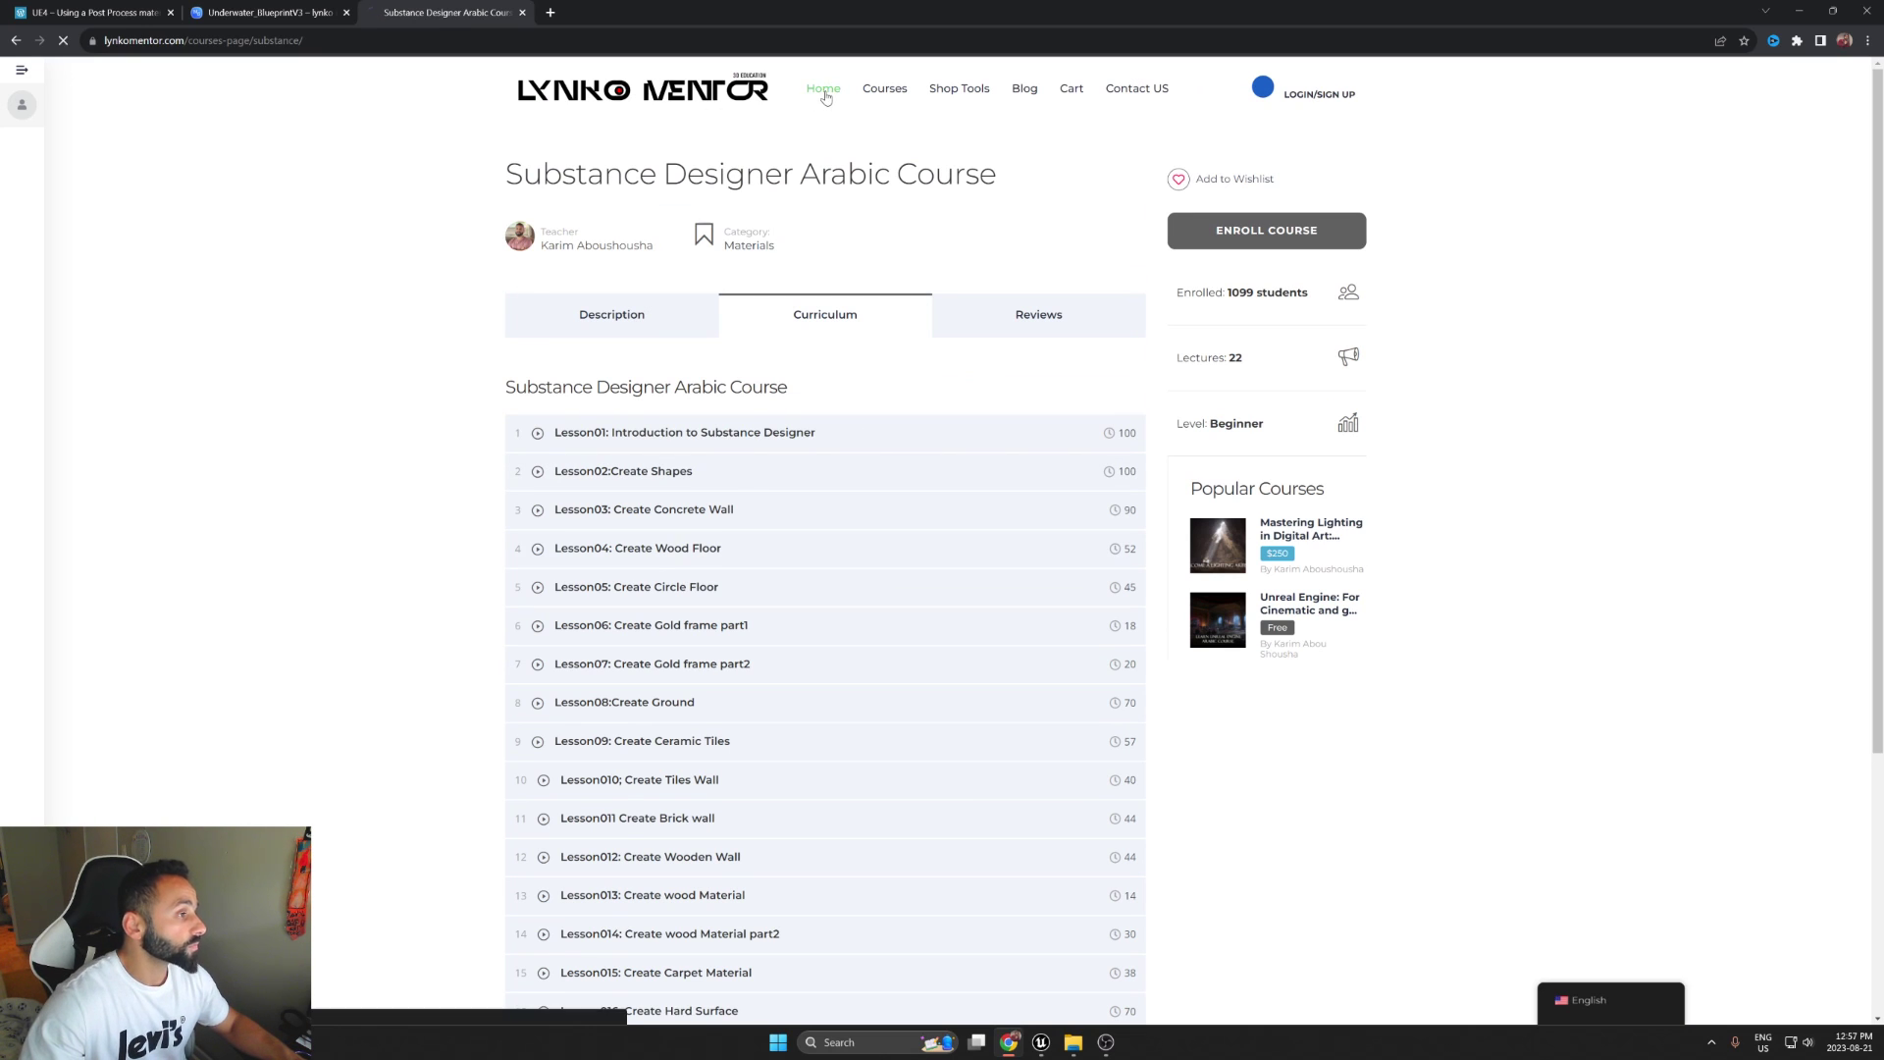
pyautogui.scroll(-2, 1031, 353)
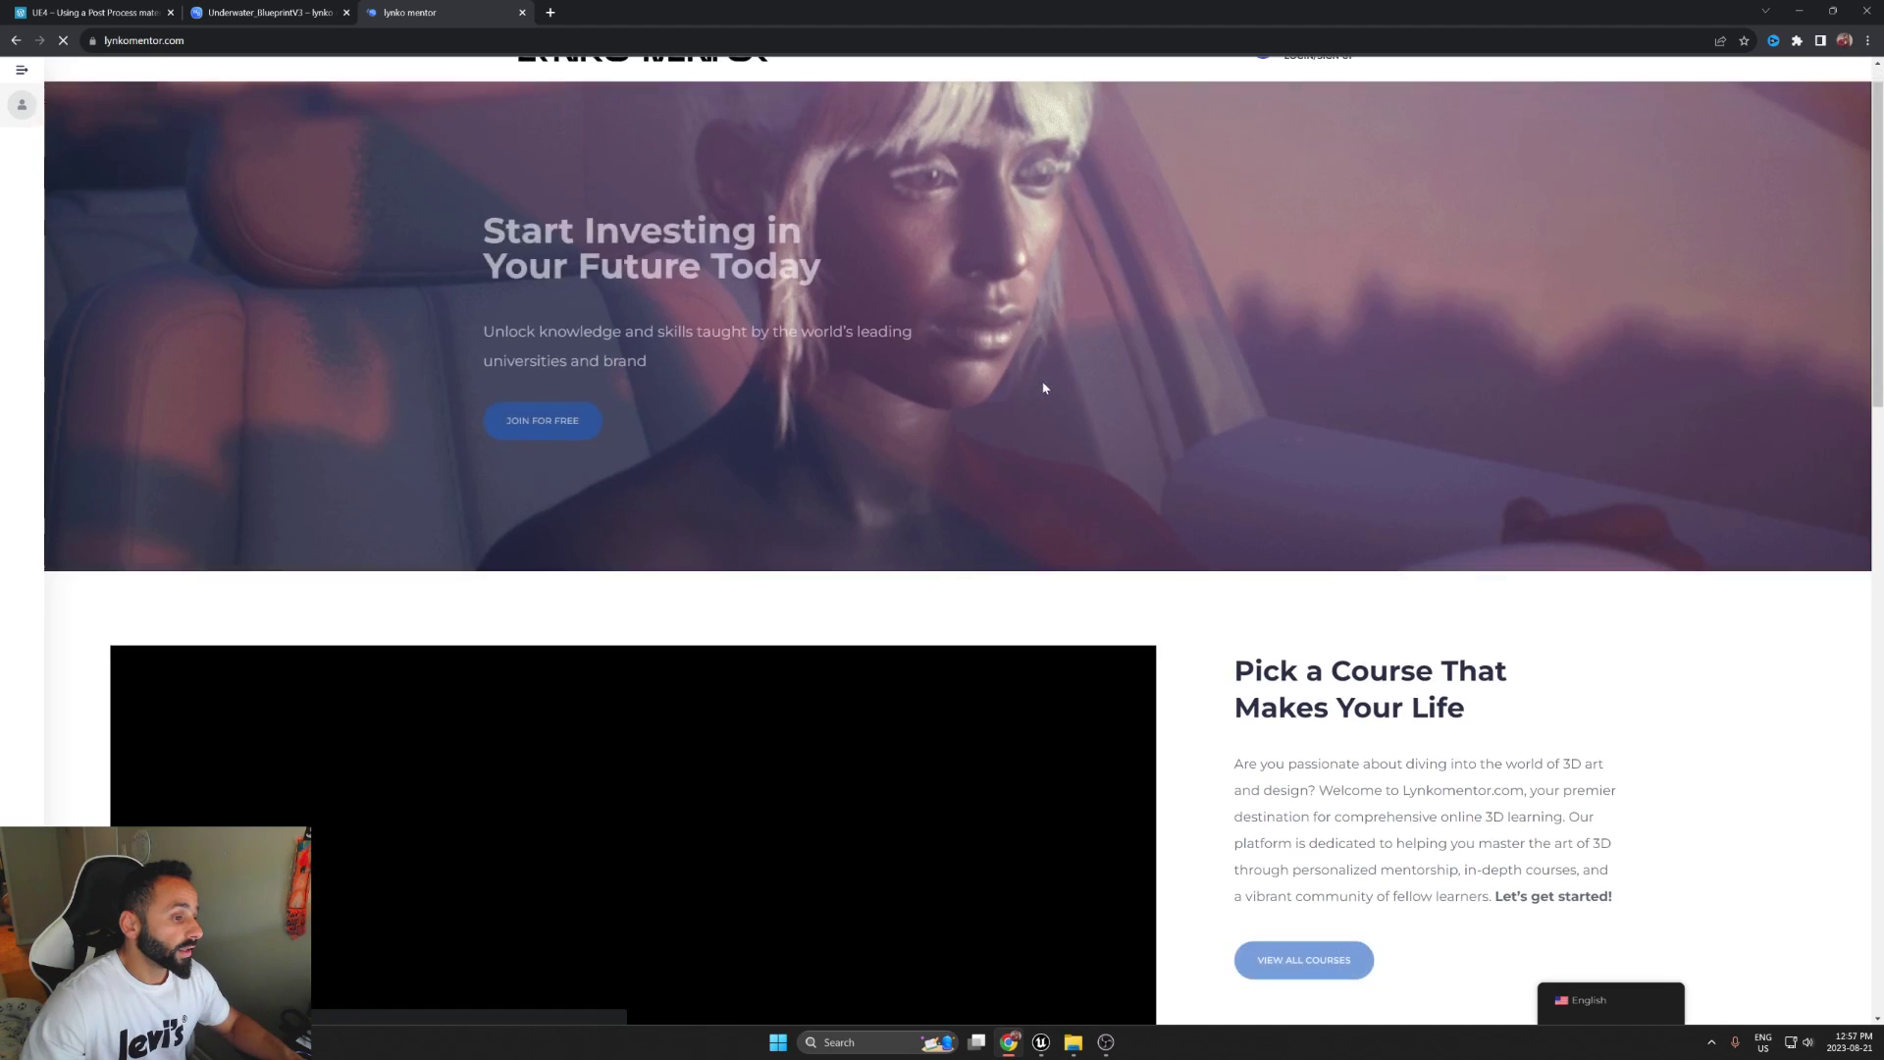
pyautogui.scroll(-4, 1043, 388)
pyautogui.scroll(-4, 1044, 383)
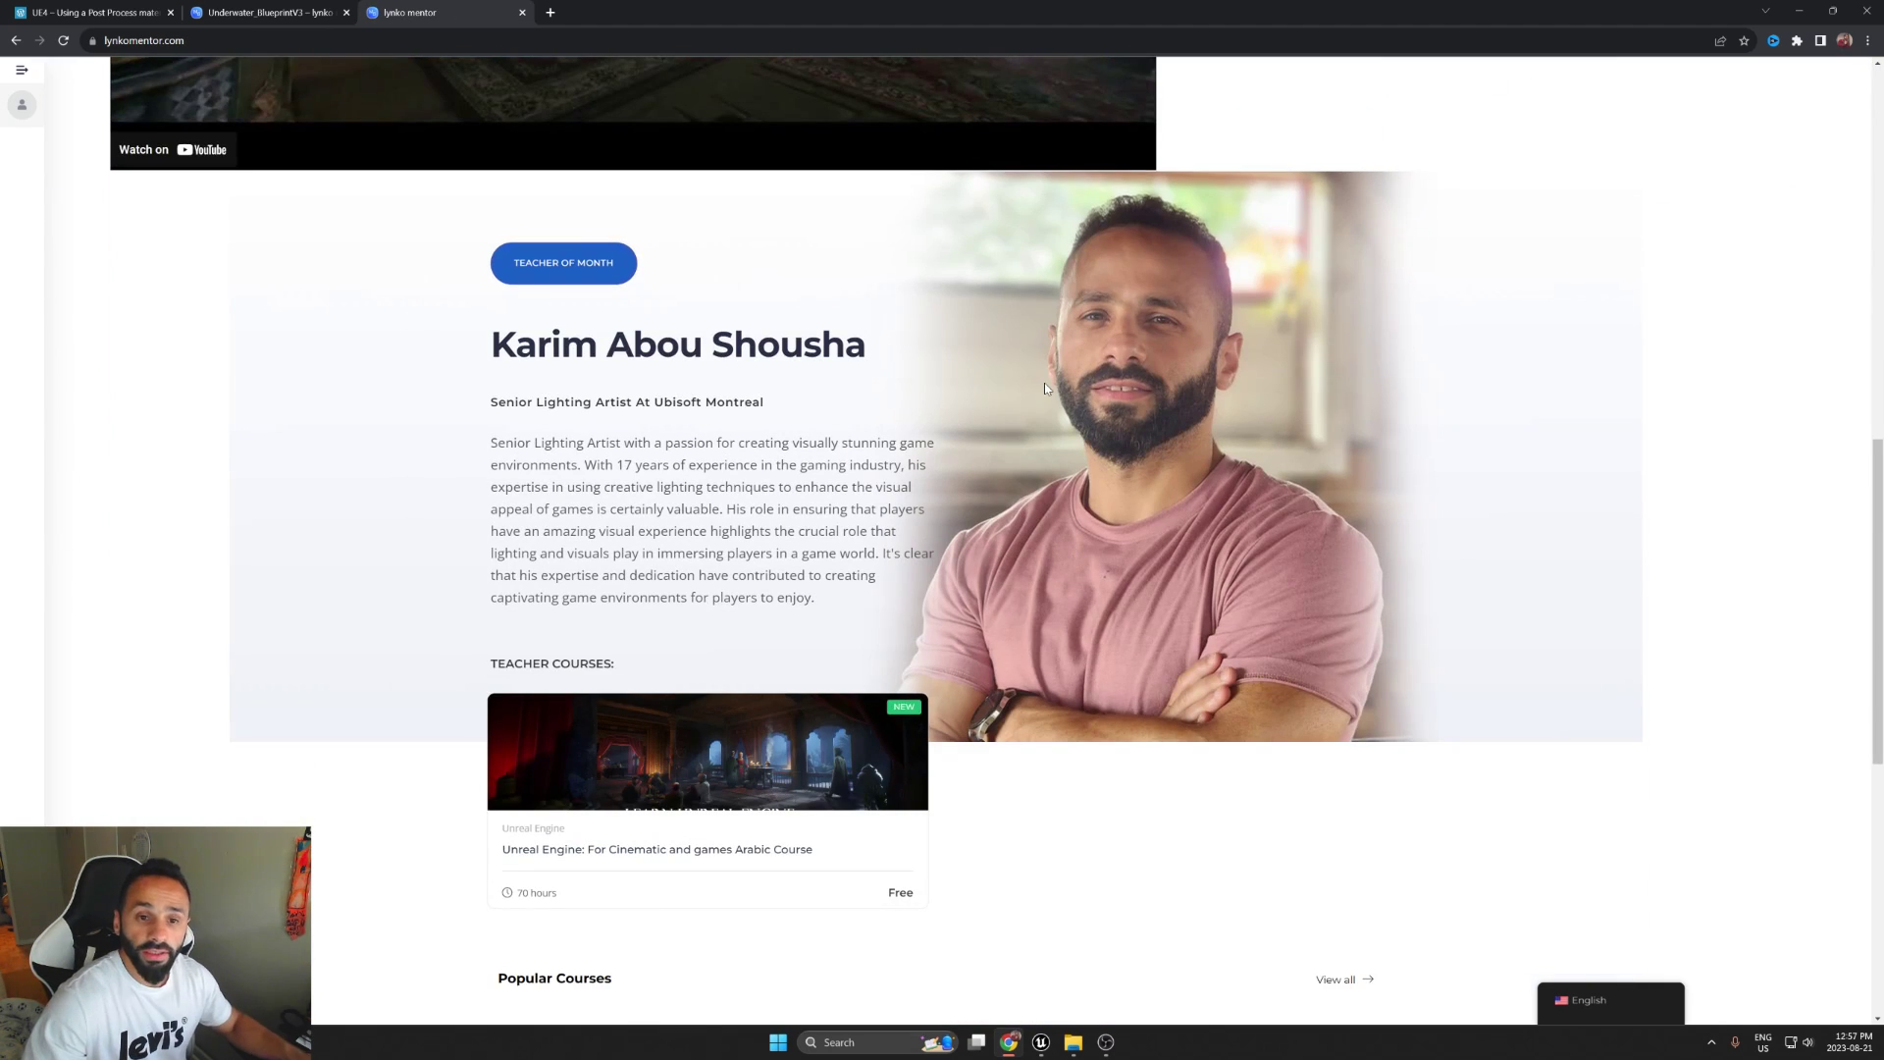
pyautogui.scroll(-2, 1043, 382)
pyautogui.scroll(-1, 1044, 388)
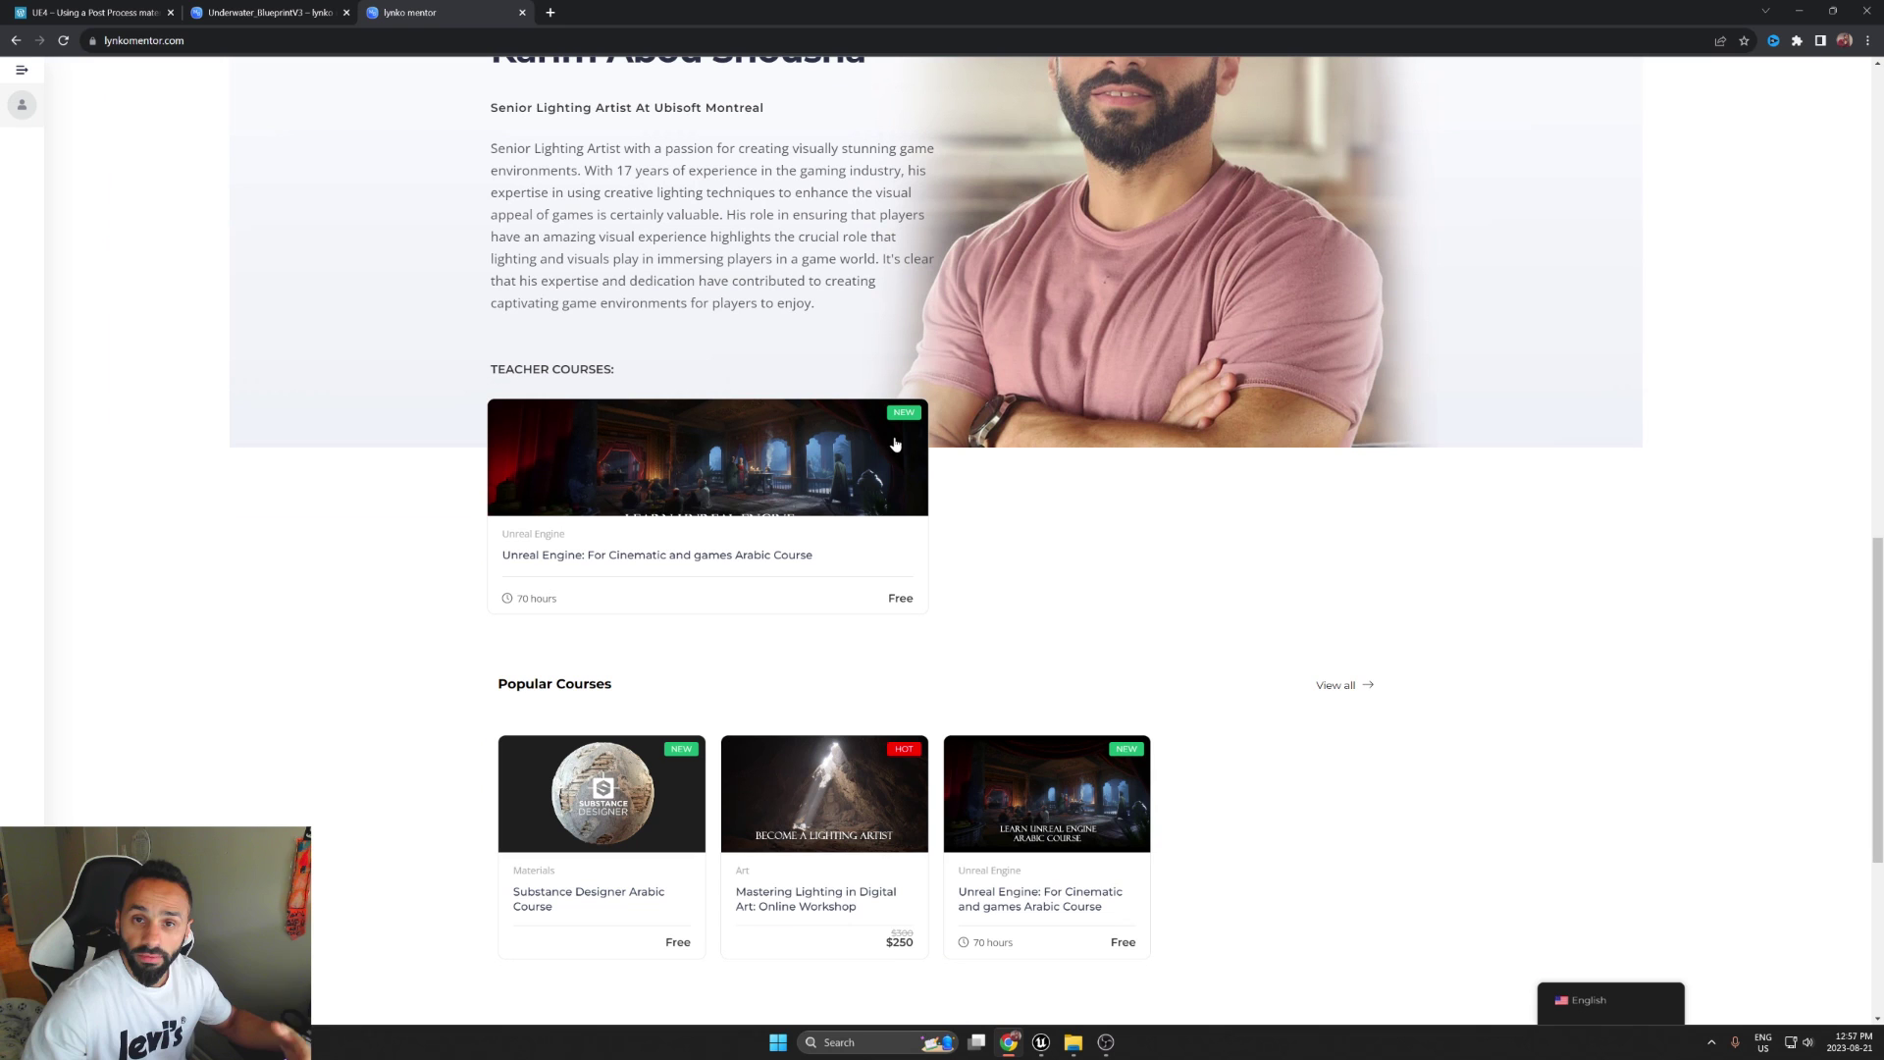
pyautogui.scroll(5, 874, 489)
pyautogui.scroll(2, 1109, 635)
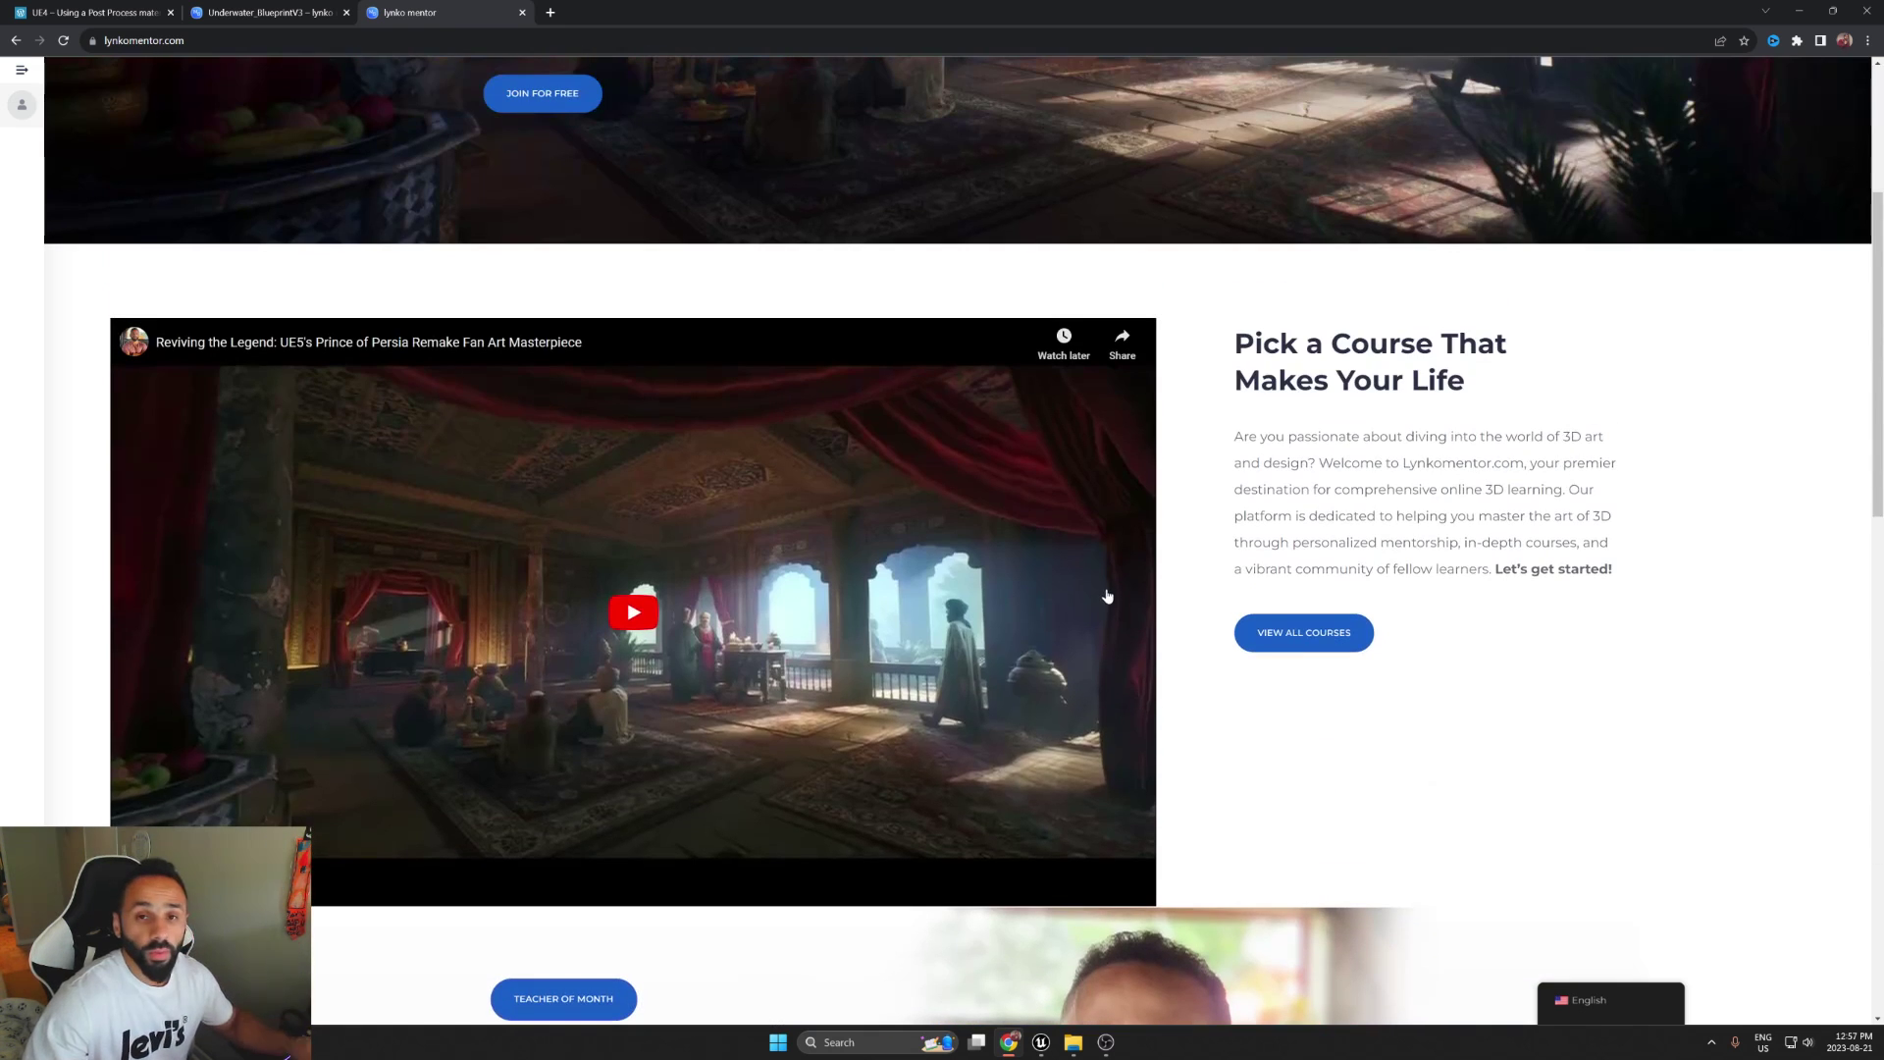
pyautogui.scroll(1, 1121, 600)
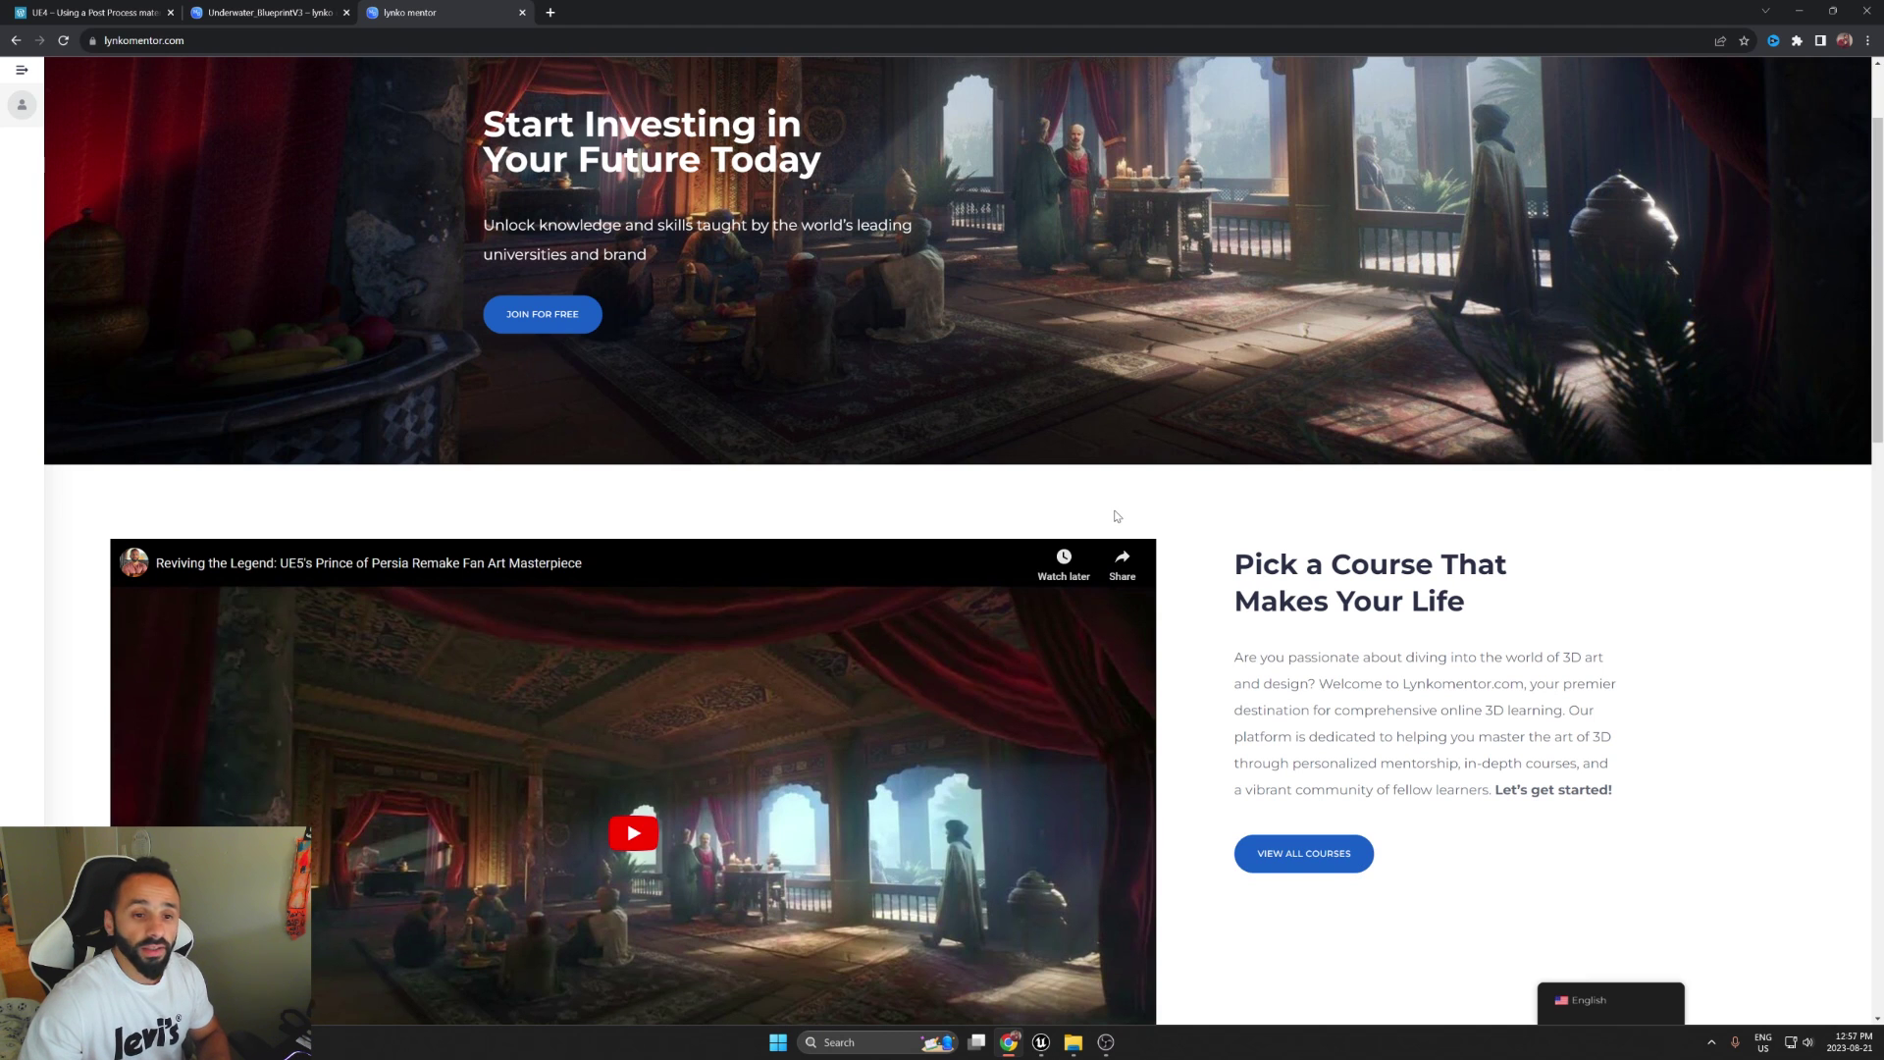
pyautogui.scroll(1, 1114, 516)
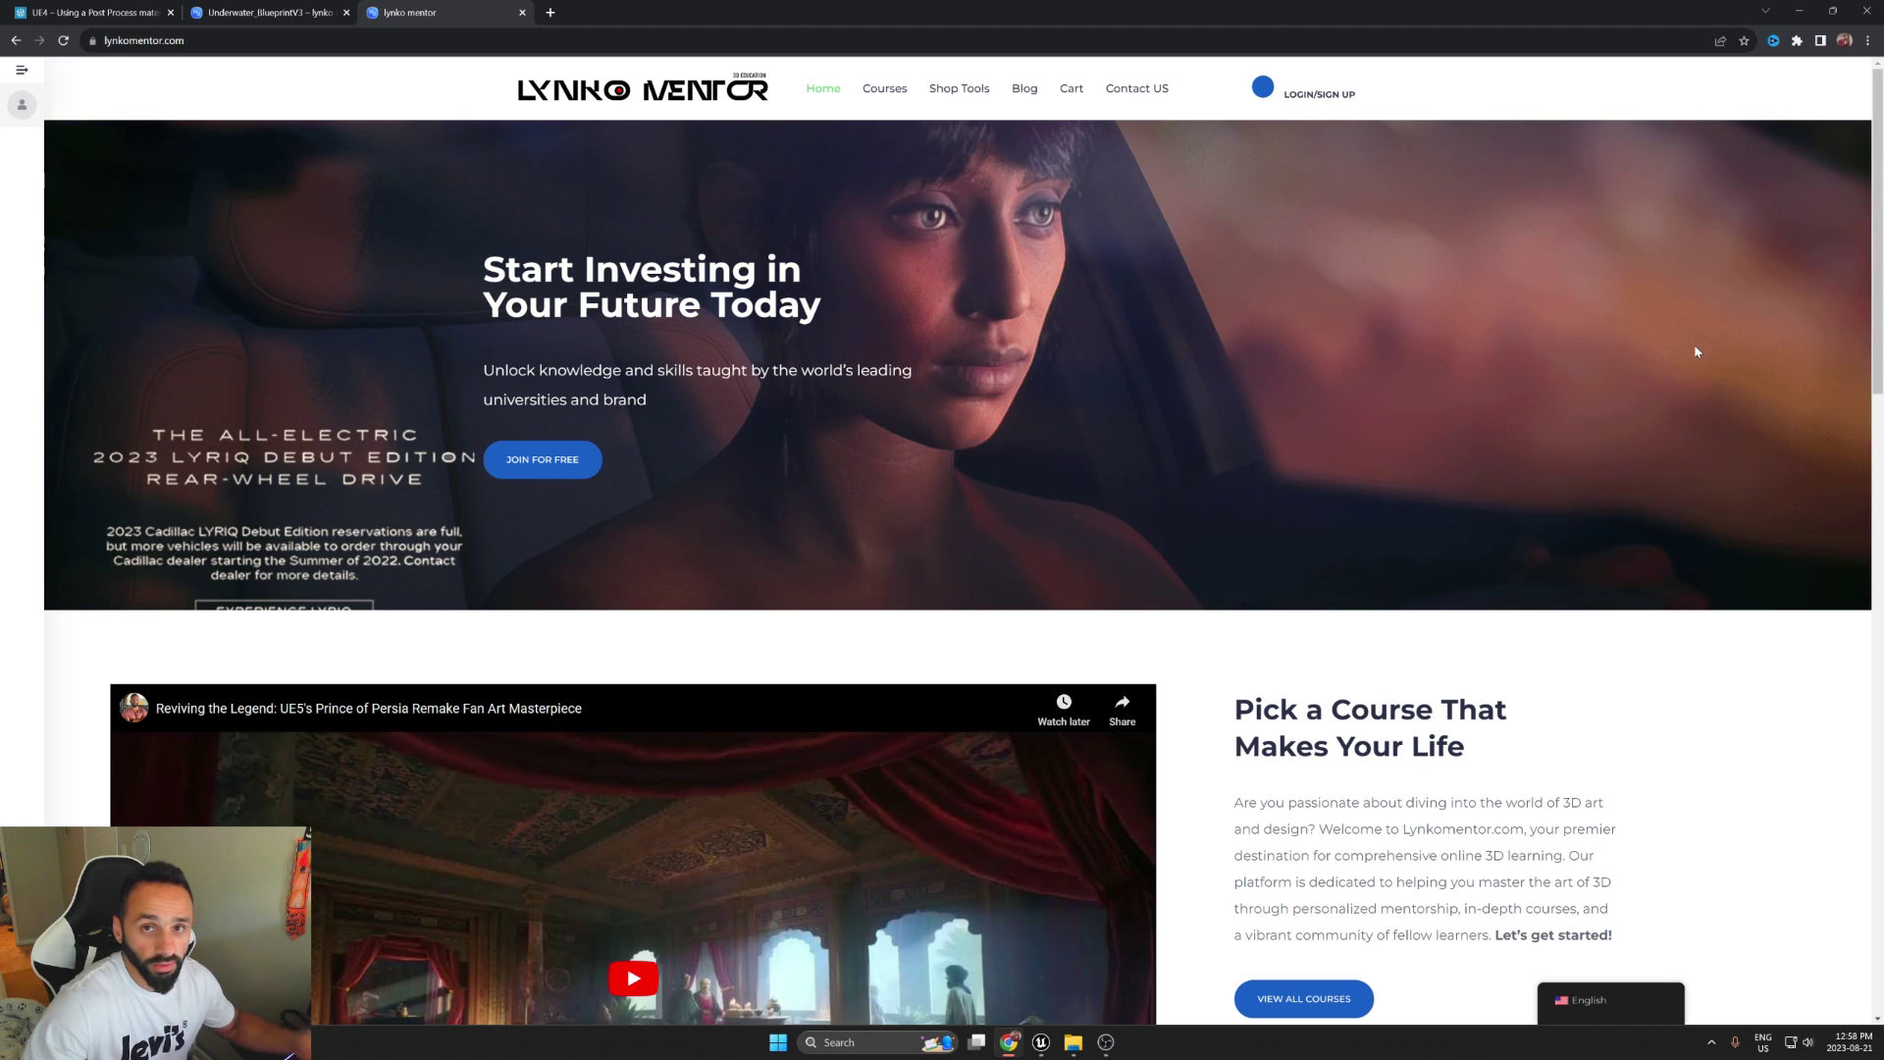
pyautogui.scroll(-3, 1103, 539)
pyautogui.scroll(-2, 1031, 589)
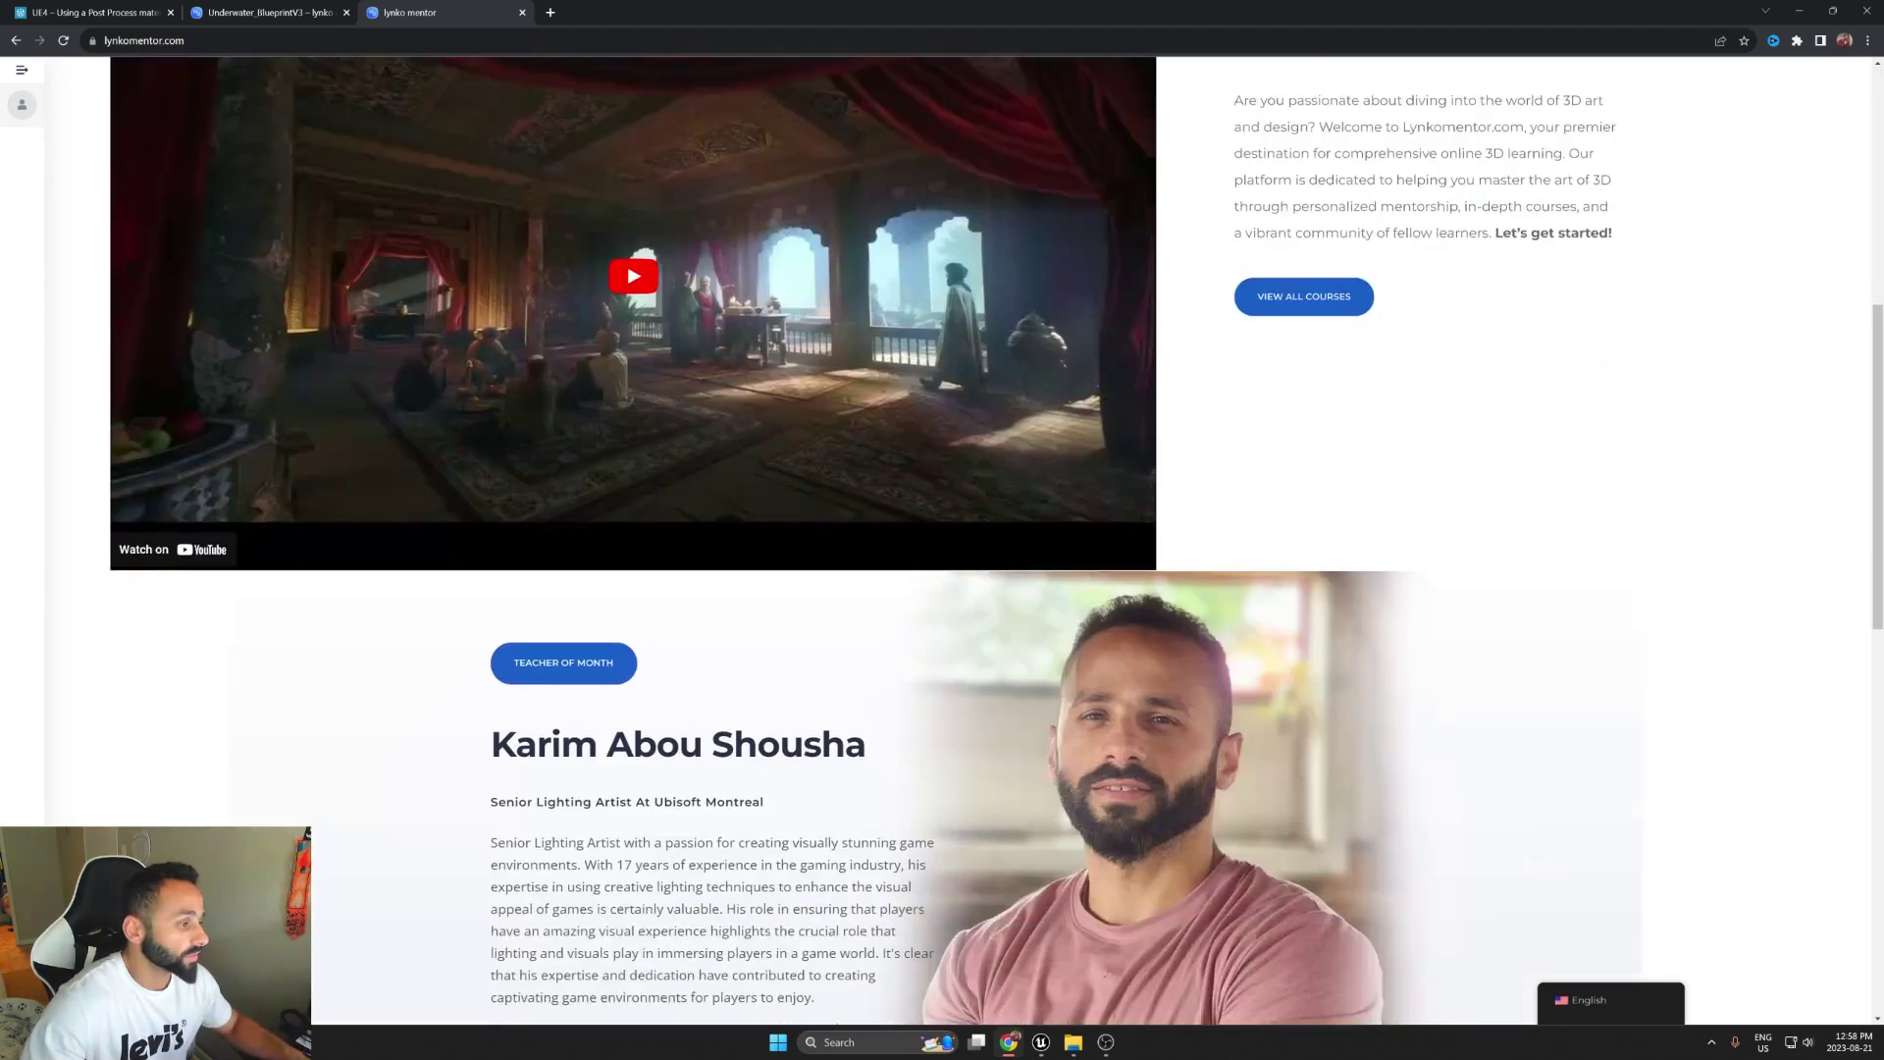
pyautogui.scroll(-10, 870, 638)
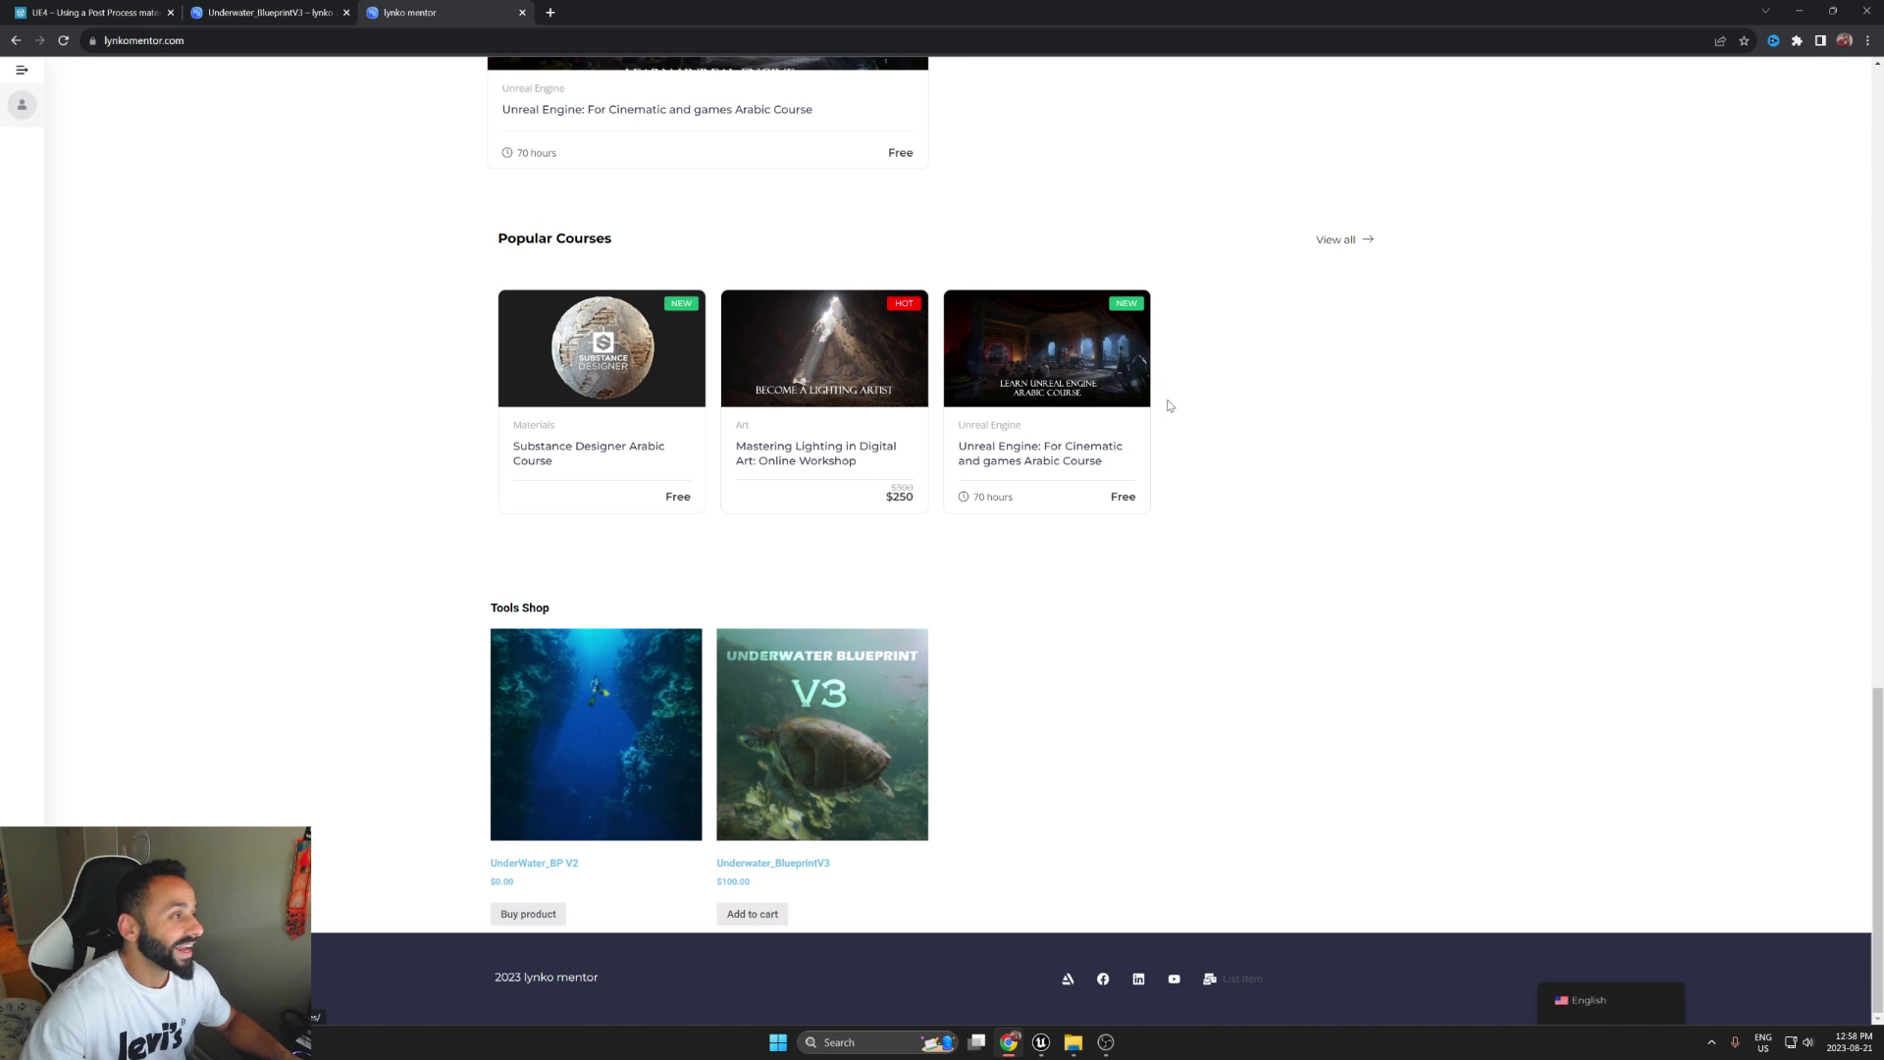
pyautogui.scroll(4, 1190, 416)
pyautogui.scroll(2, 1194, 416)
pyautogui.scroll(3, 1192, 416)
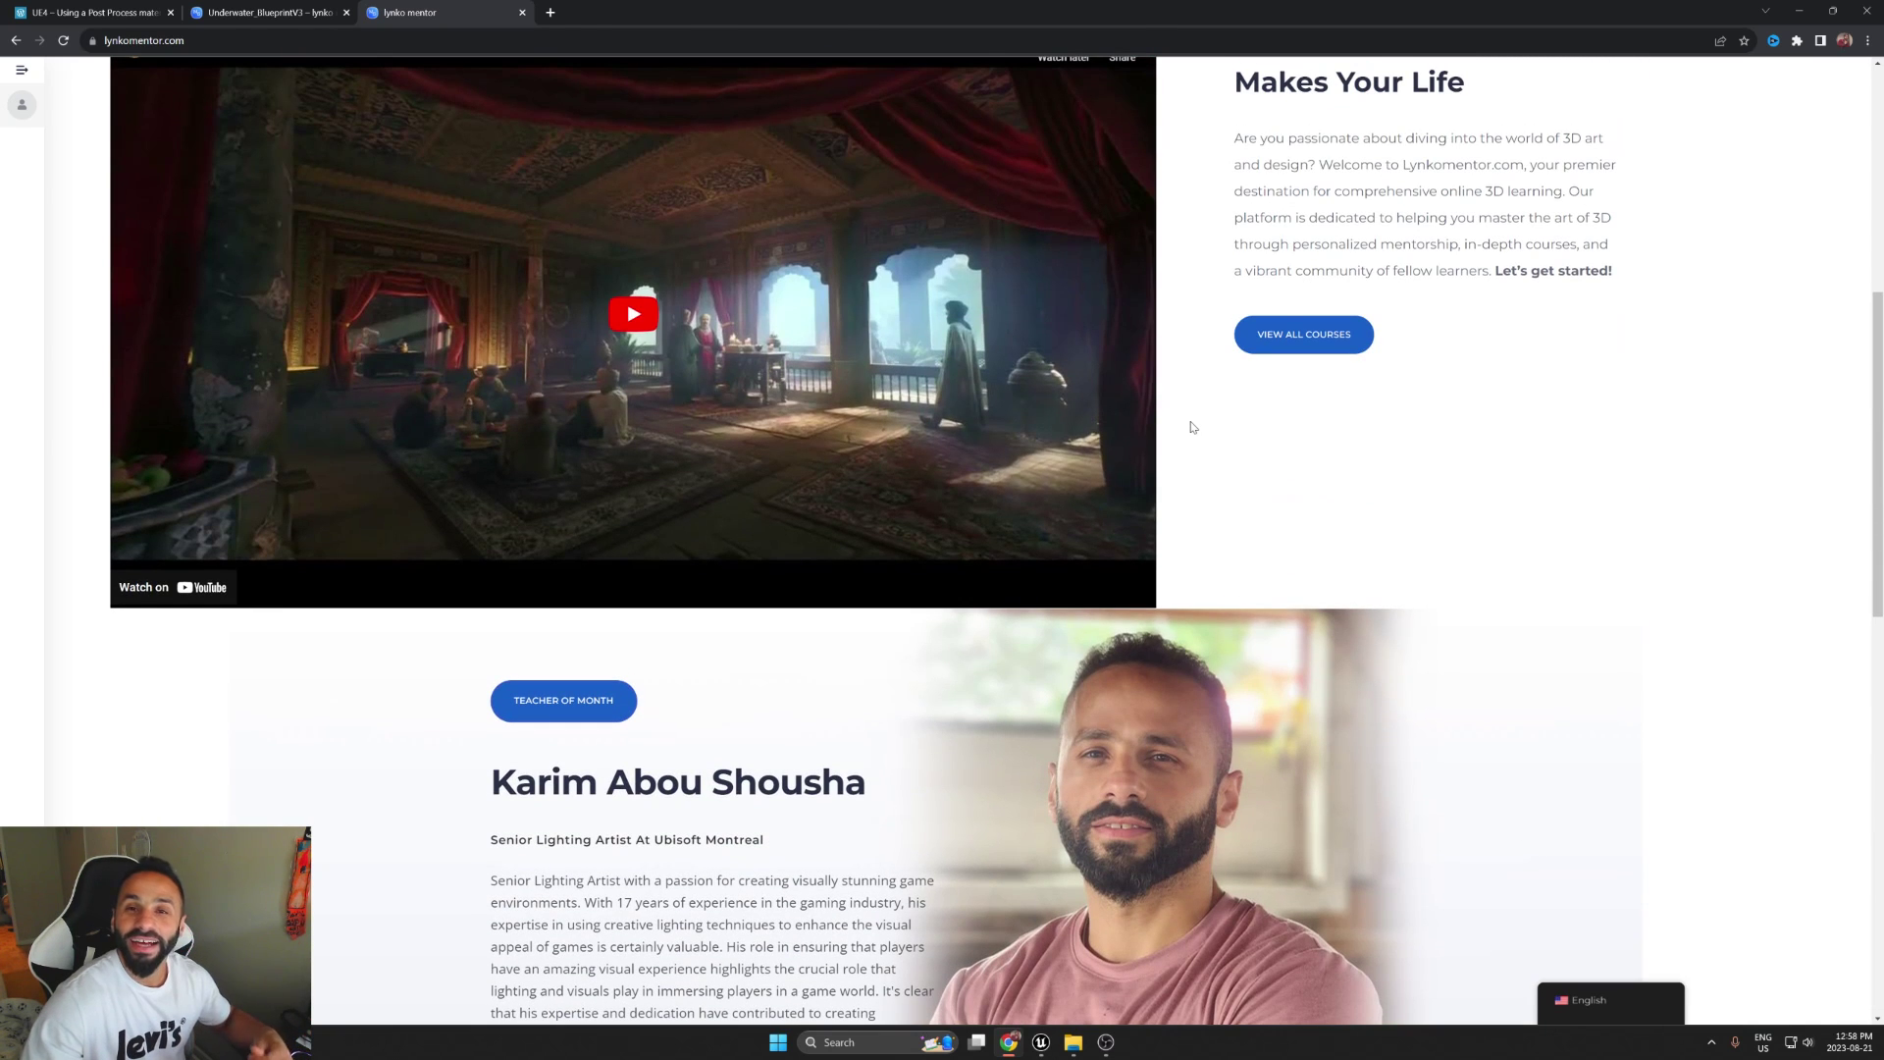